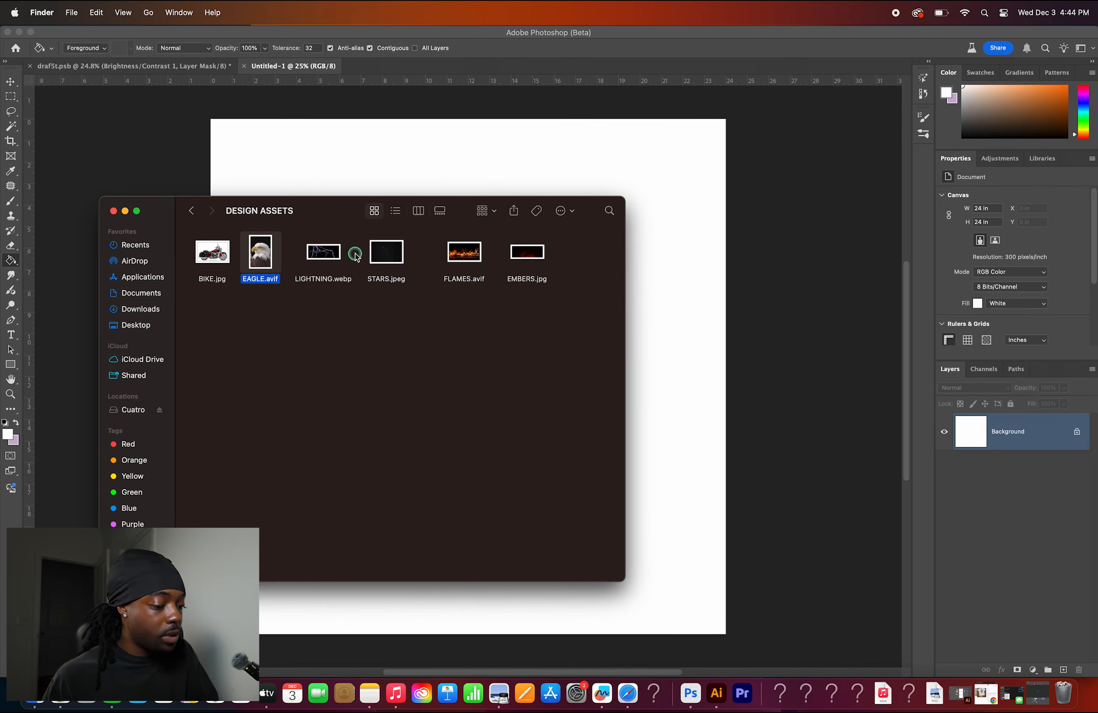
# - Preview the lightning, stars, flames and embers images in the DESIGN ASSETS folder
pyautogui.click(332, 258)
pyautogui.press('space')
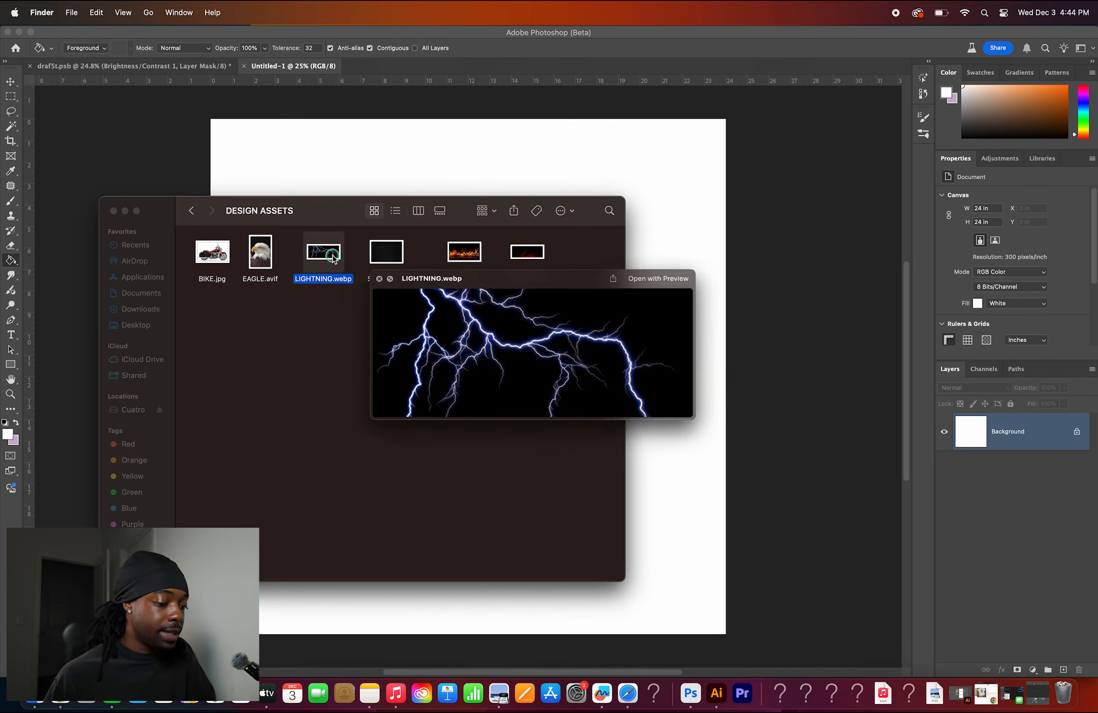
pyautogui.press('space')
pyautogui.click(395, 258)
pyautogui.press('space')
pyautogui.press('space')
pyautogui.click(468, 257)
pyautogui.press('space')
pyautogui.press('space')
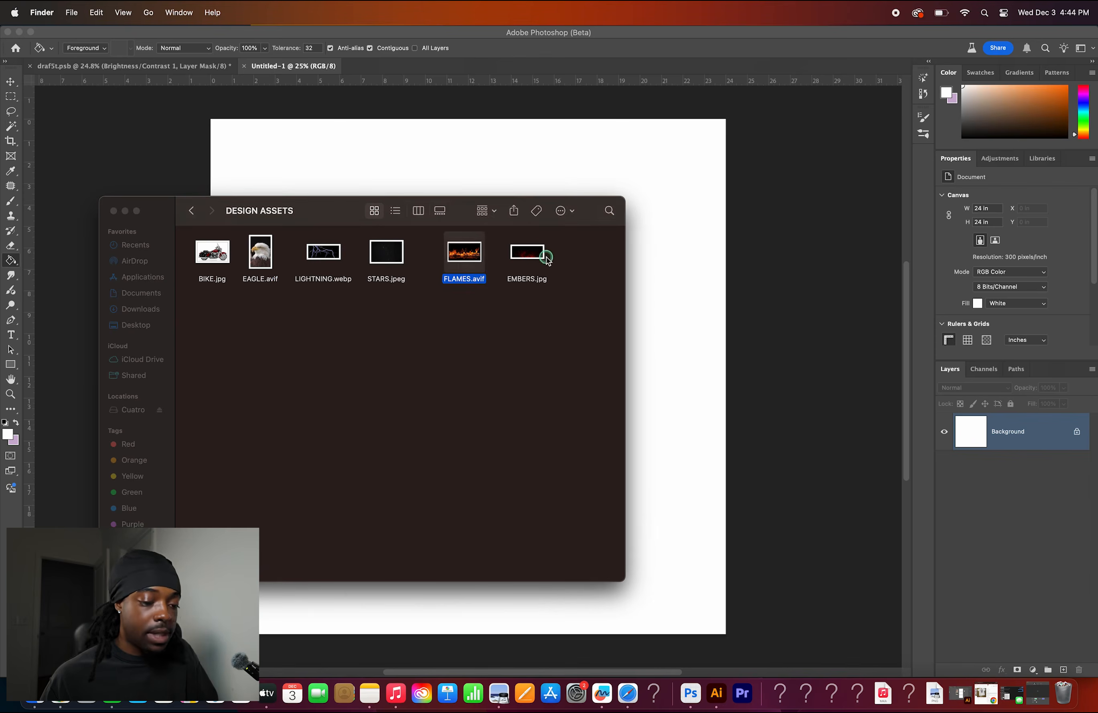
pyautogui.click(547, 258)
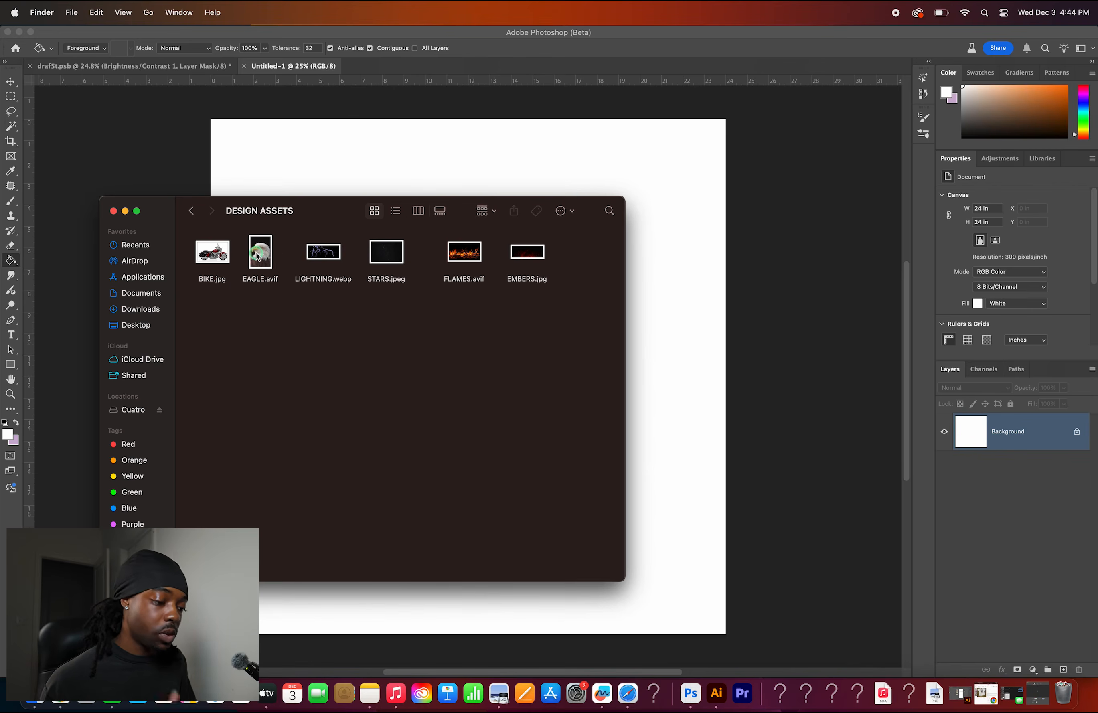
# - Place EAGLE.avif from the DESIGN ASSETS folder onto the blank canvas as a new layer
pyautogui.click(283, 310)
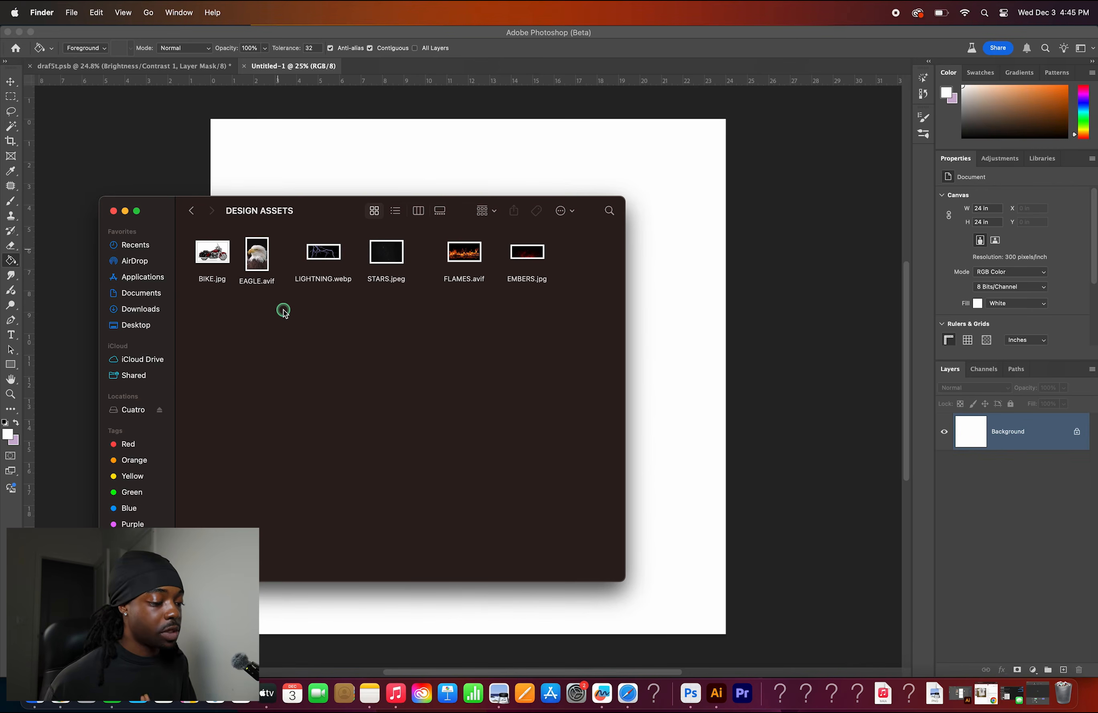
pyautogui.moveTo(257, 254); pyautogui.dragTo(498, 139)
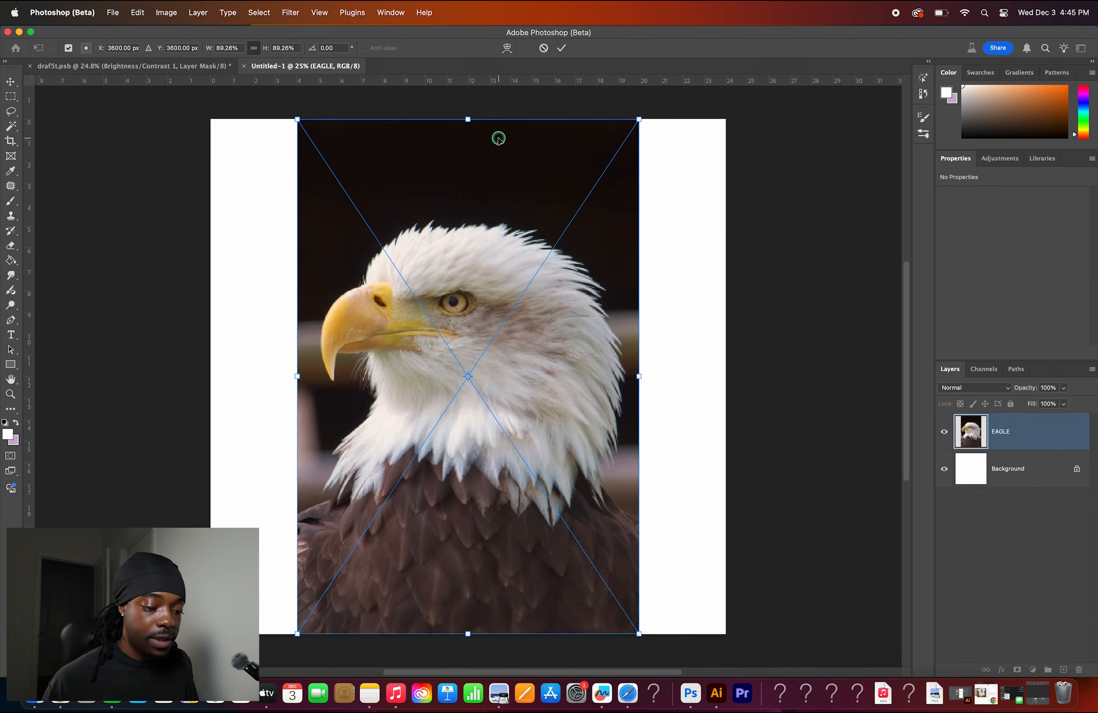
pyautogui.press('Return')
# - Unlock the white background layer, invert it to black and lock it again
pyautogui.click(1077, 468)
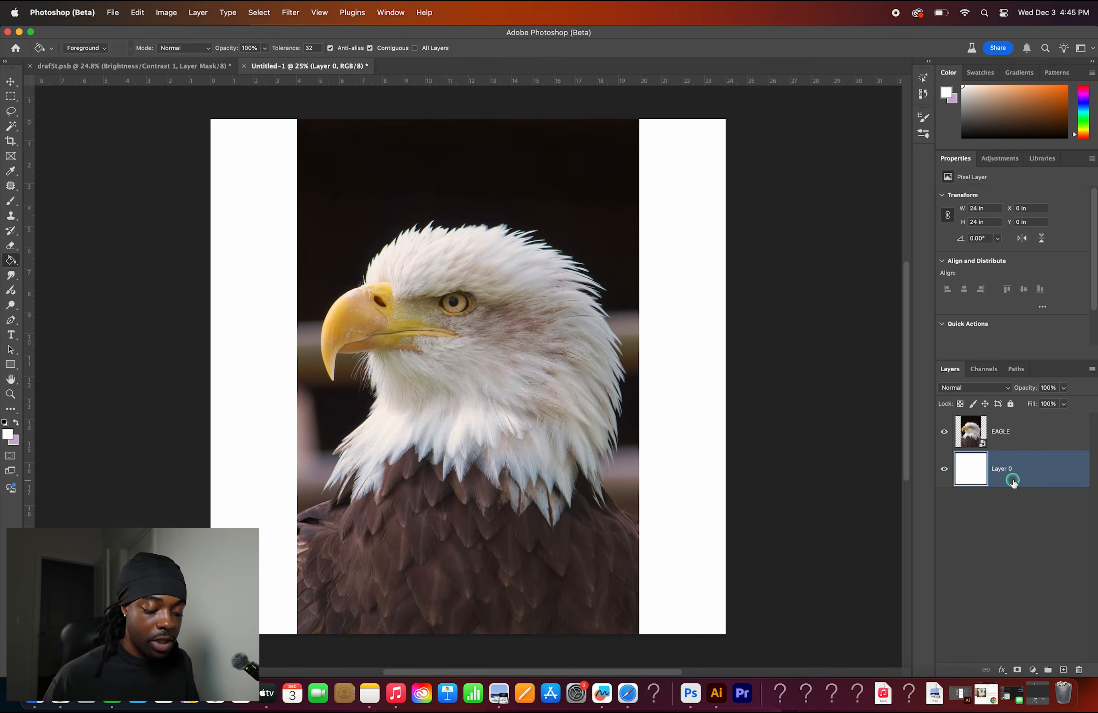
pyautogui.press('super+i')
pyautogui.click(744, 424)
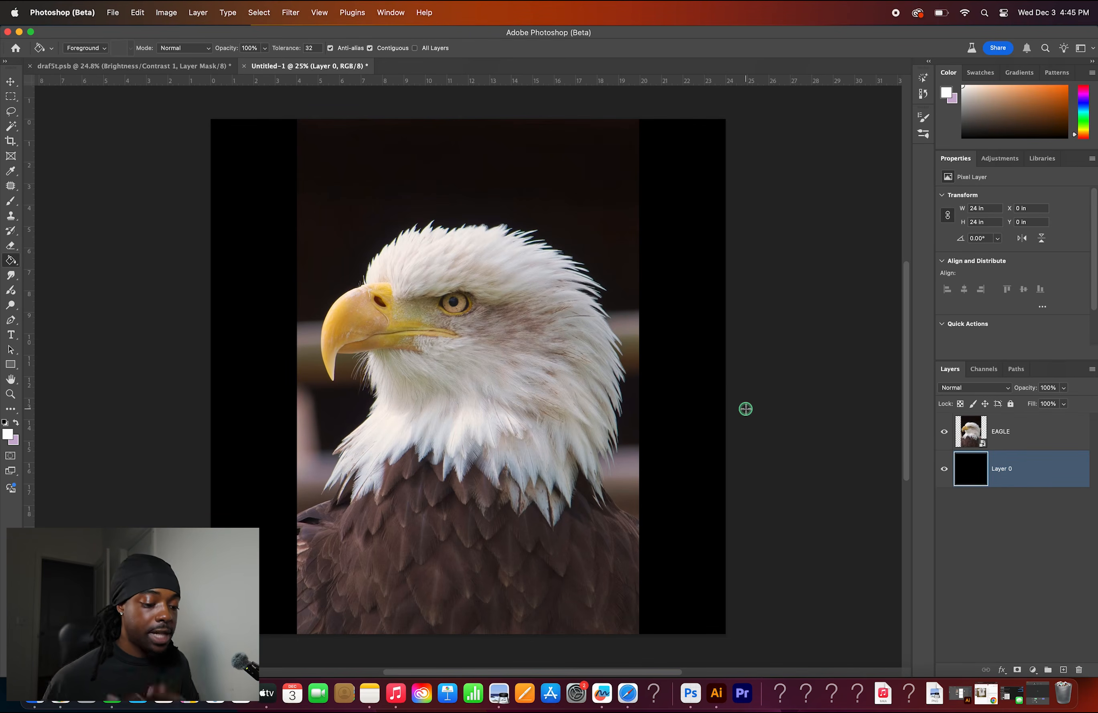
# - Cut the eagle out of its photo by selecting the subject and adding a layer mask to the EAGLE layer
pyautogui.click(991, 431)
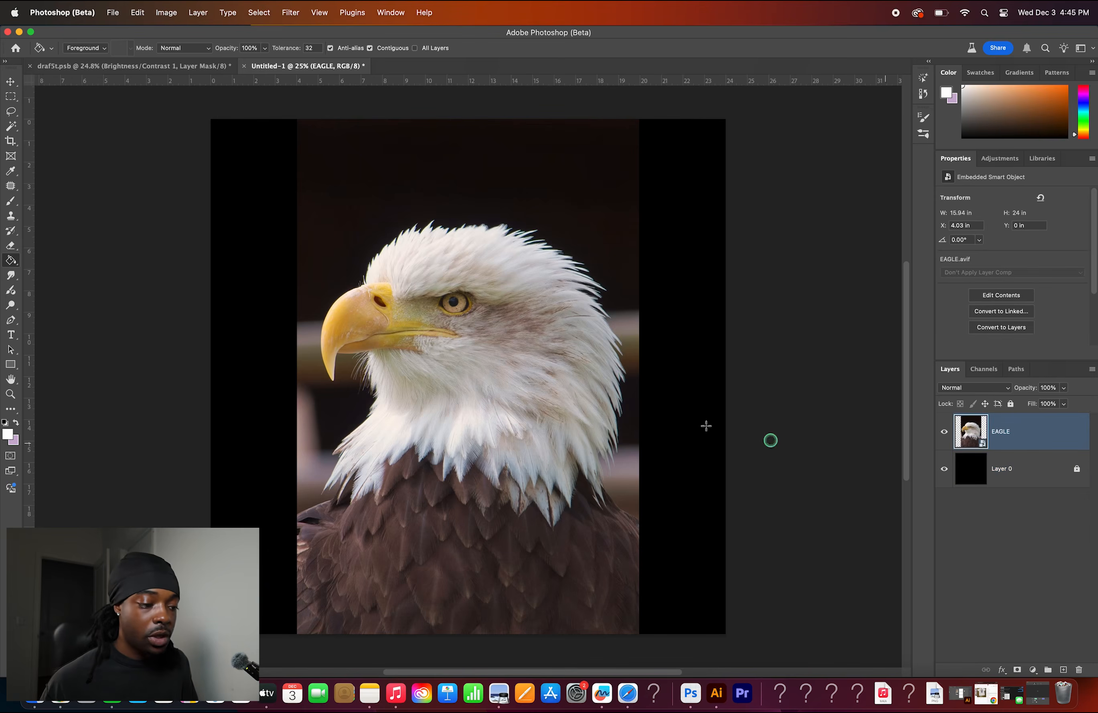
pyautogui.click(4, 123)
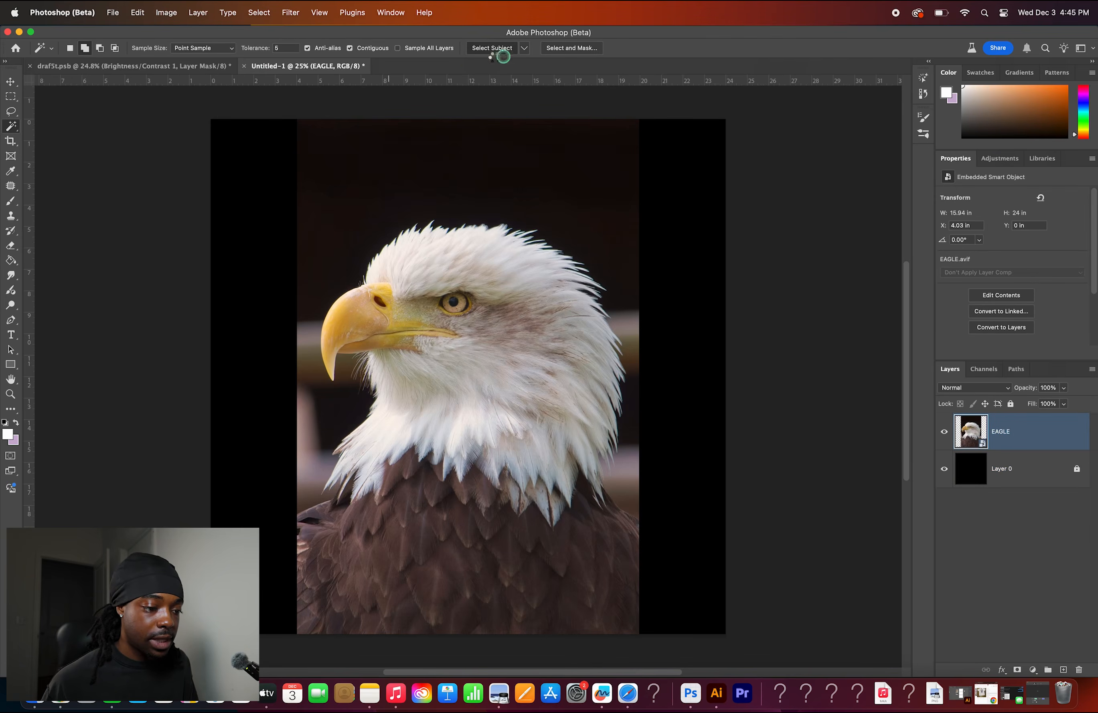
pyautogui.click(1017, 671)
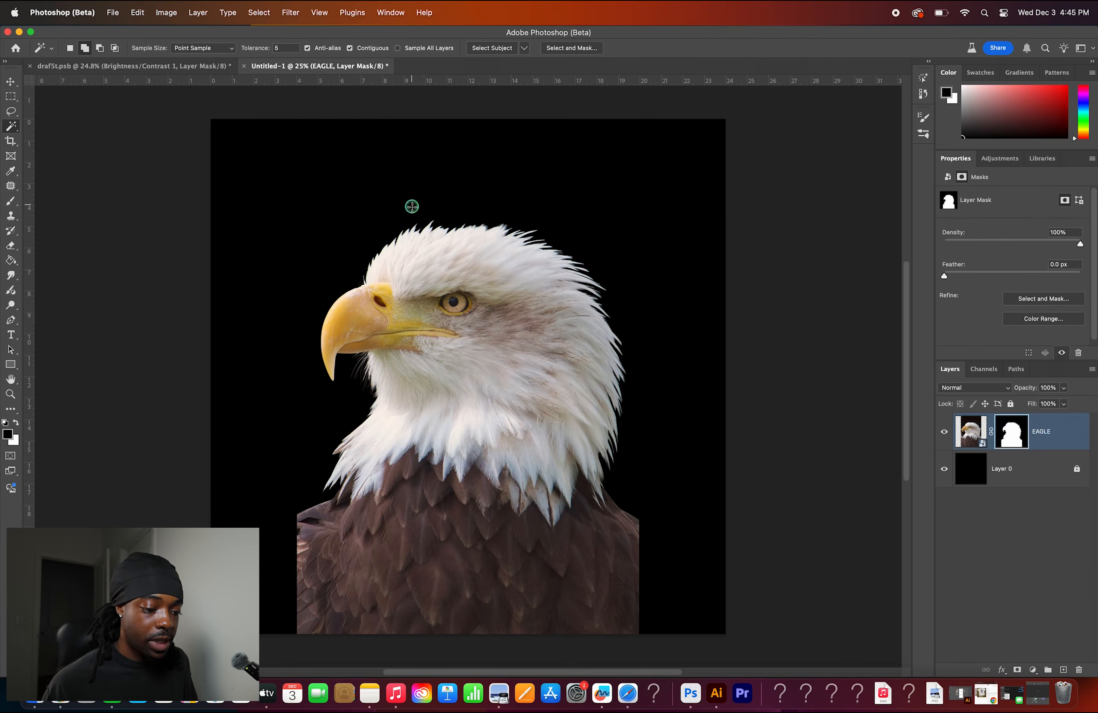
# - Examine the mask edges around the eagle's head and feathers up close
pyautogui.press('super+plus')
pyautogui.press('super+plus')
pyautogui.press('super+plus')
pyautogui.scroll(10, 621, 491)
pyautogui.hscroll(8, 621, 492)
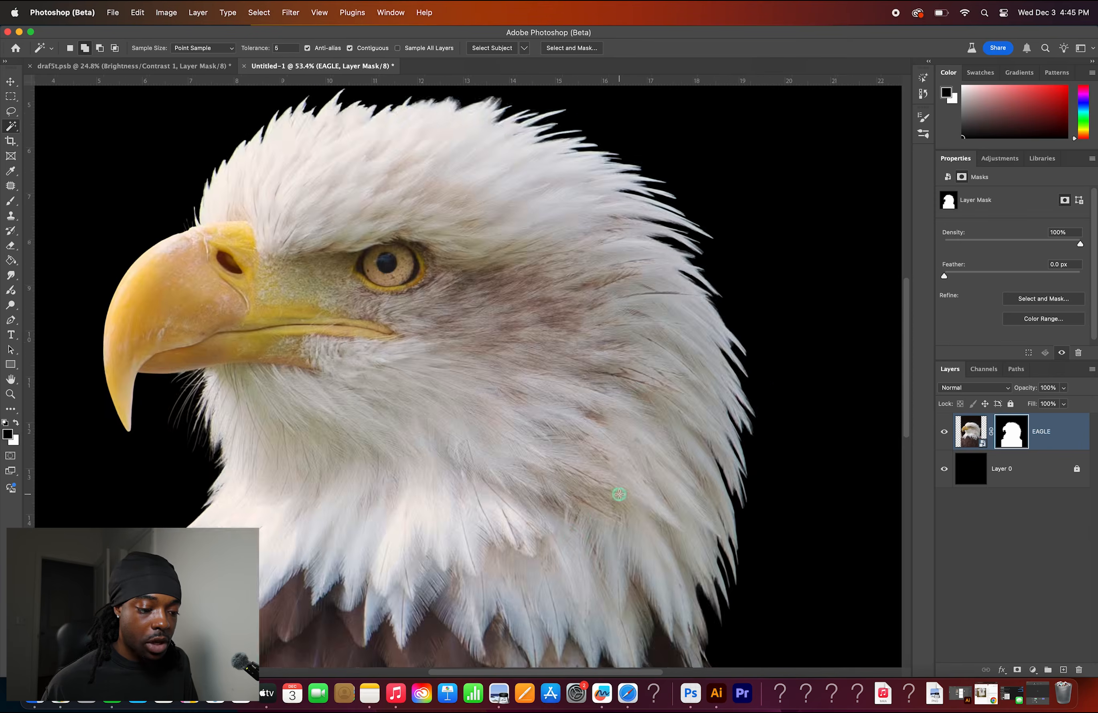
pyautogui.press('super+0')
pyautogui.rightClick(1014, 443)
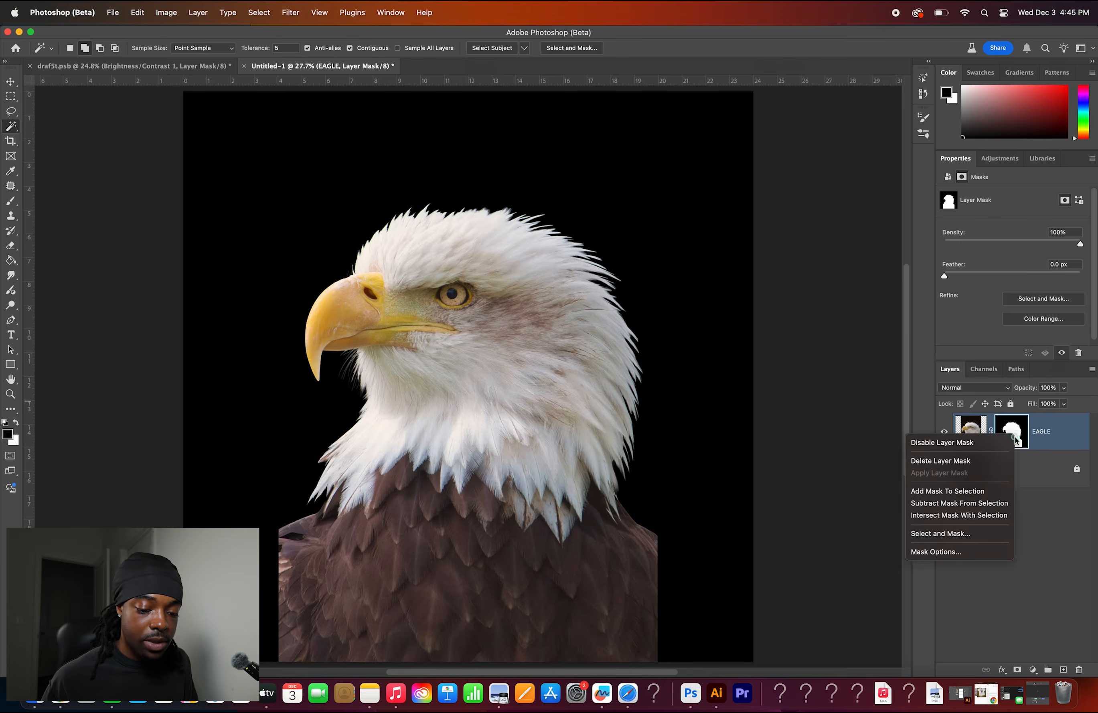
pyautogui.press('Escape')
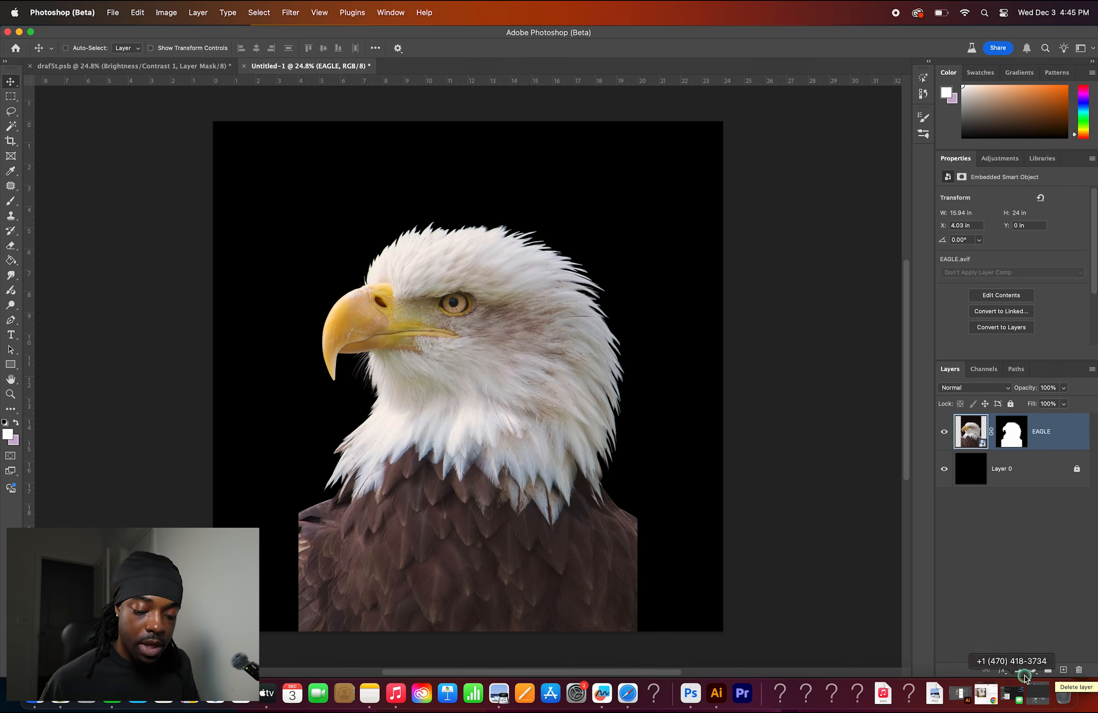
# - Add a Posterize adjustment layer above the eagle and set its levels to 3
pyautogui.click(1033, 671)
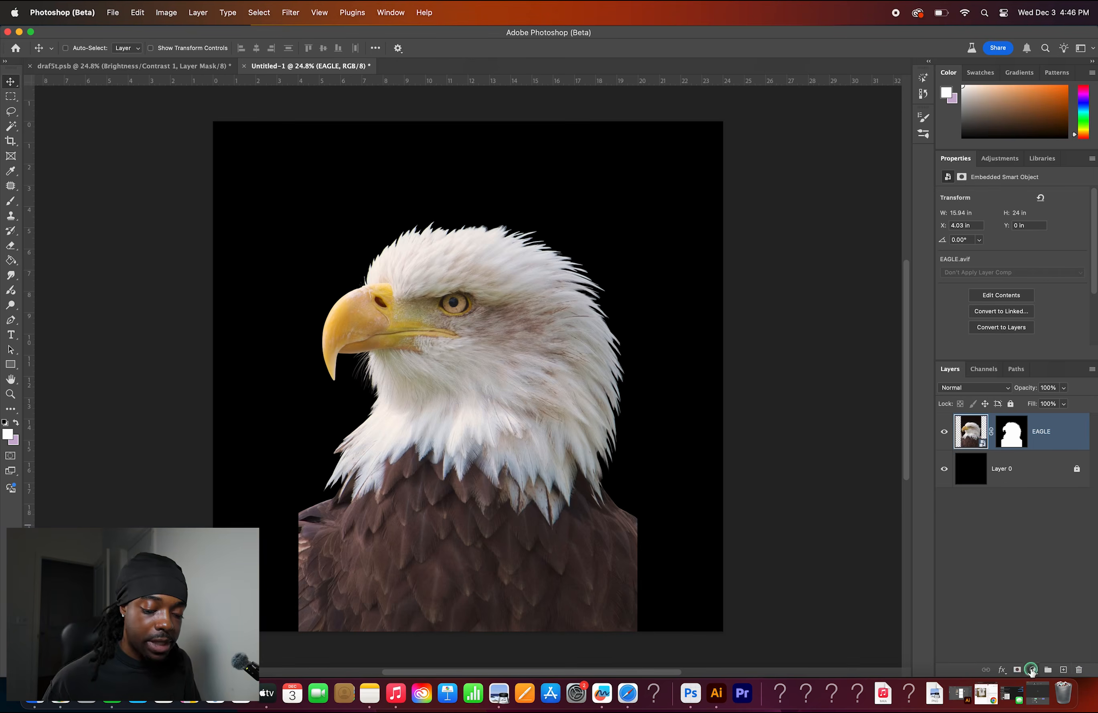
pyautogui.click(1035, 671)
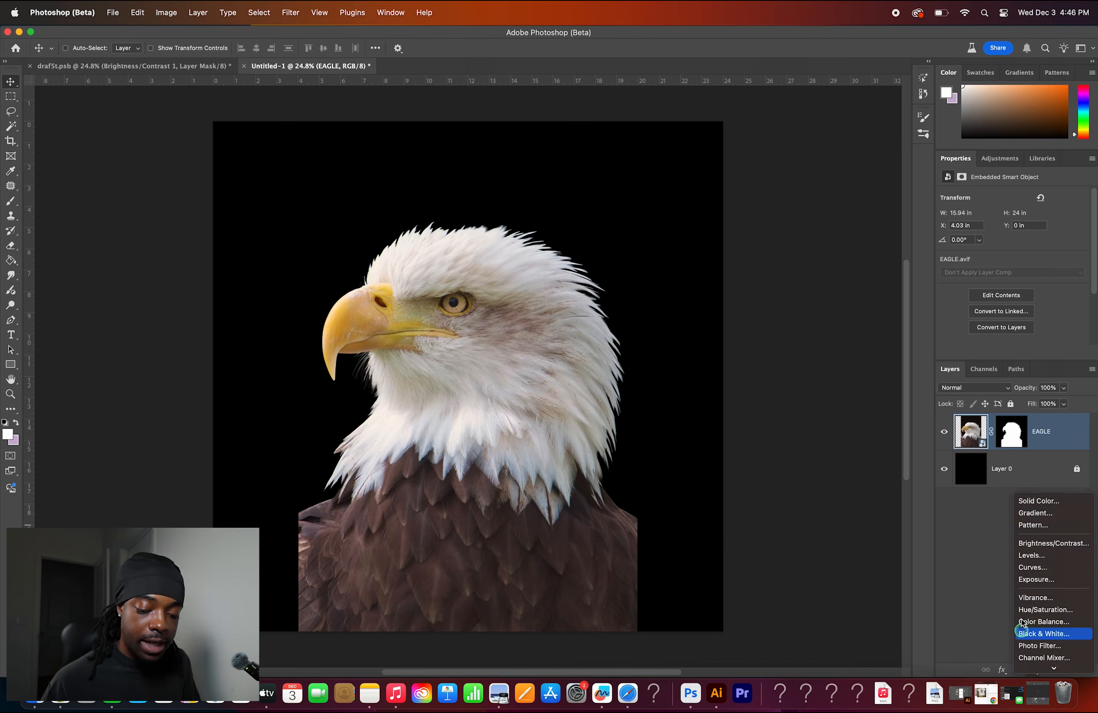
pyautogui.scroll(-3, 1023, 625)
pyautogui.click(1030, 627)
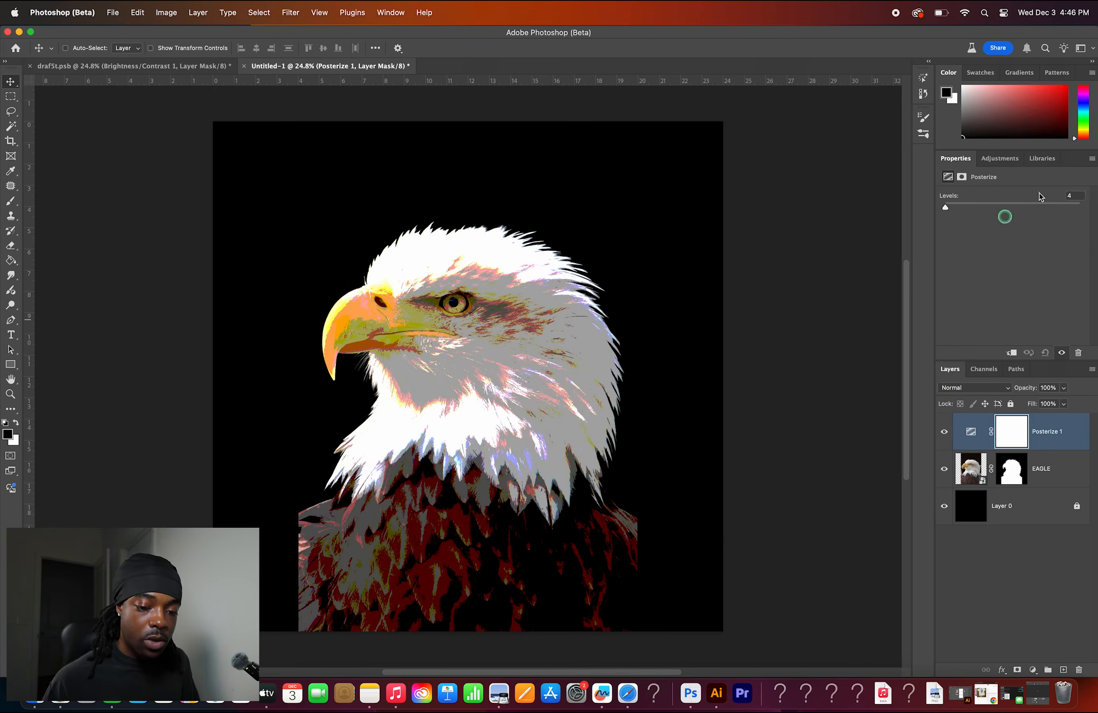
pyautogui.write('3')
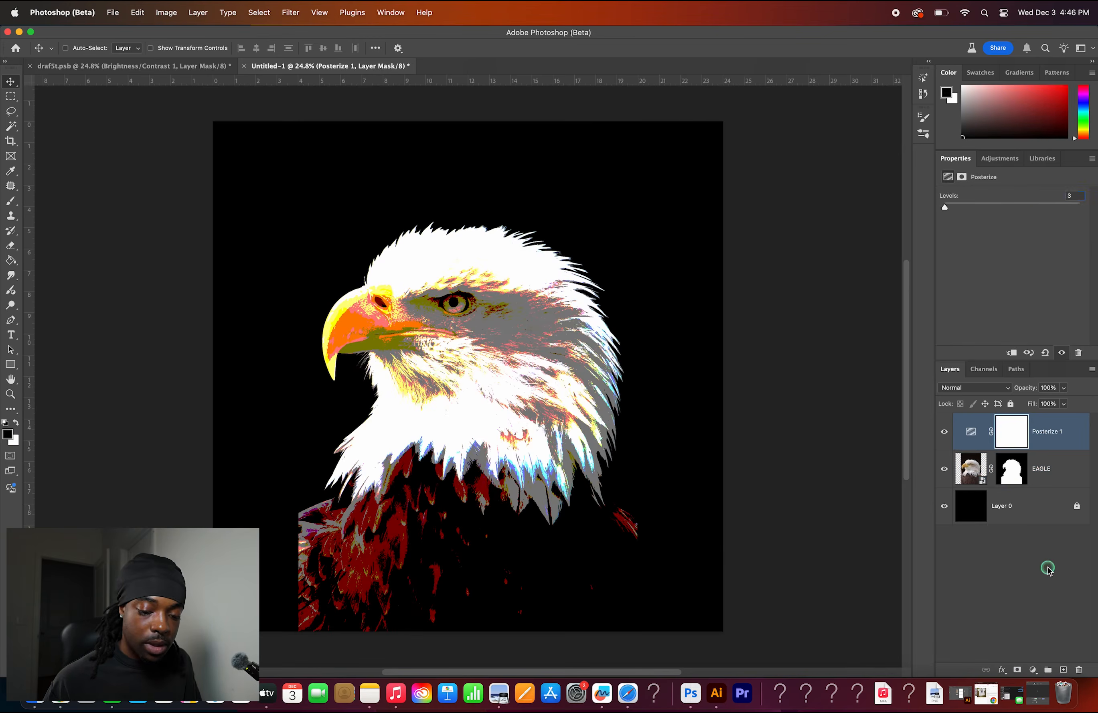
pyautogui.click(1056, 477)
pyautogui.click(1032, 670)
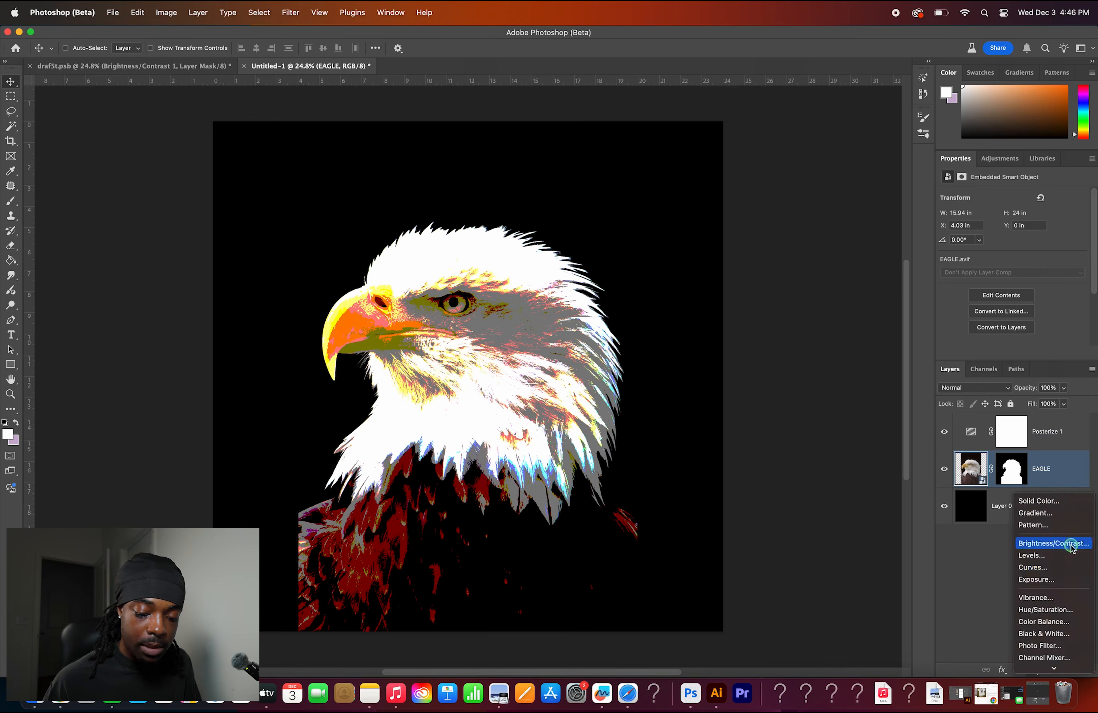
pyautogui.click(1050, 543)
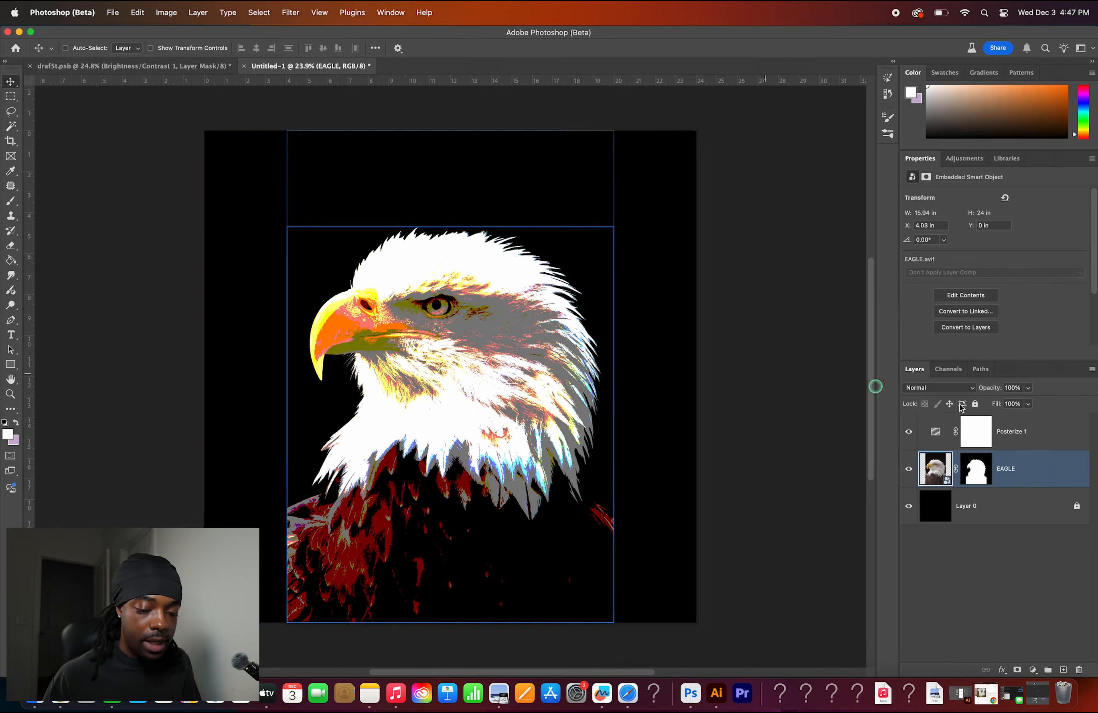
# - Clip the Posterize adjustment to the EAGLE layer
pyautogui.click(1056, 433)
pyautogui.click(1039, 477)
pyautogui.click(1032, 670)
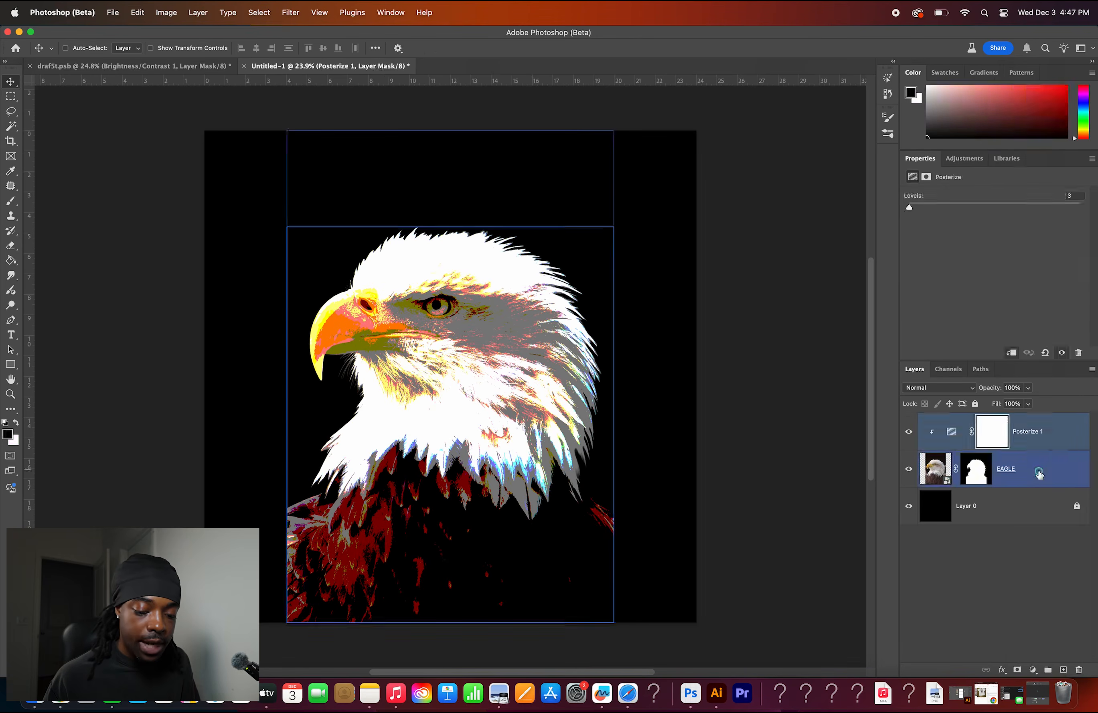
# - Add a clipped Brightness/Contrast adjustment directly above the EAGLE layer with brightness -70 and contrast 100
pyautogui.click(1039, 471)
pyautogui.click(1032, 670)
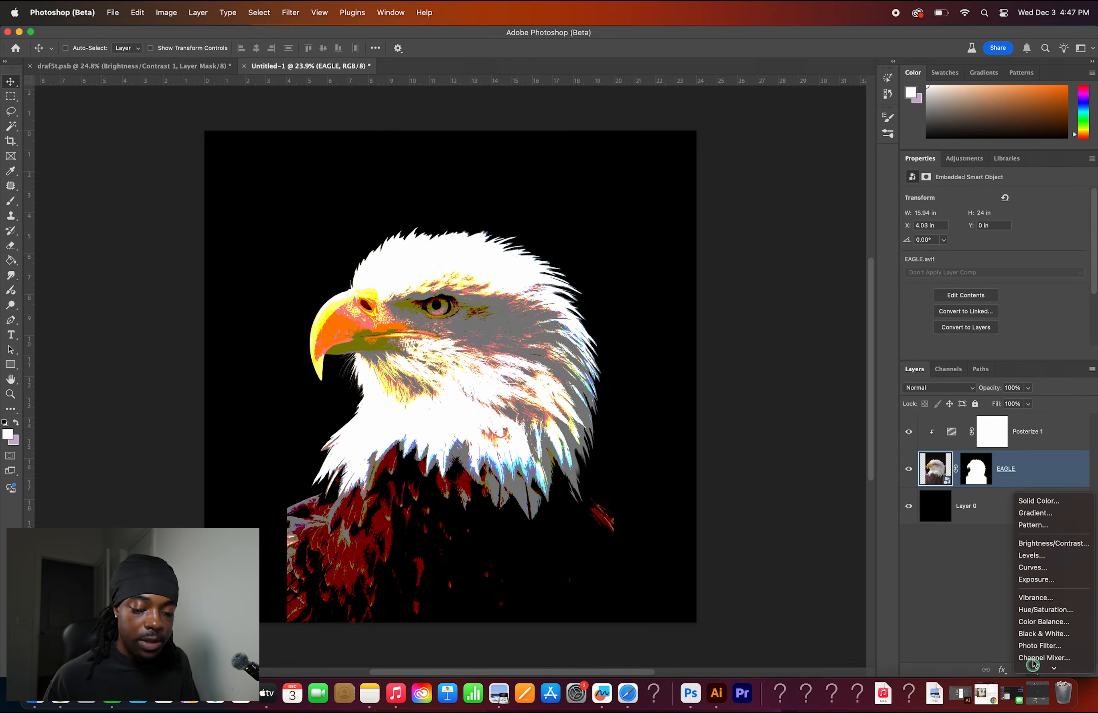
pyautogui.click(1050, 545)
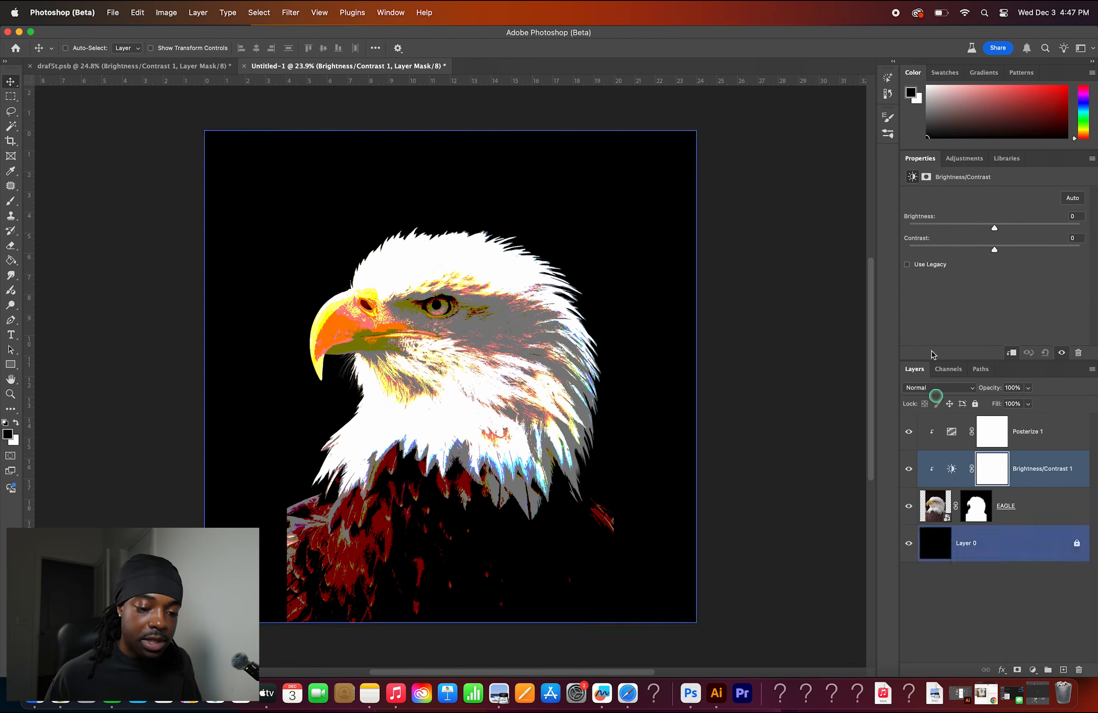
pyautogui.click(1077, 213)
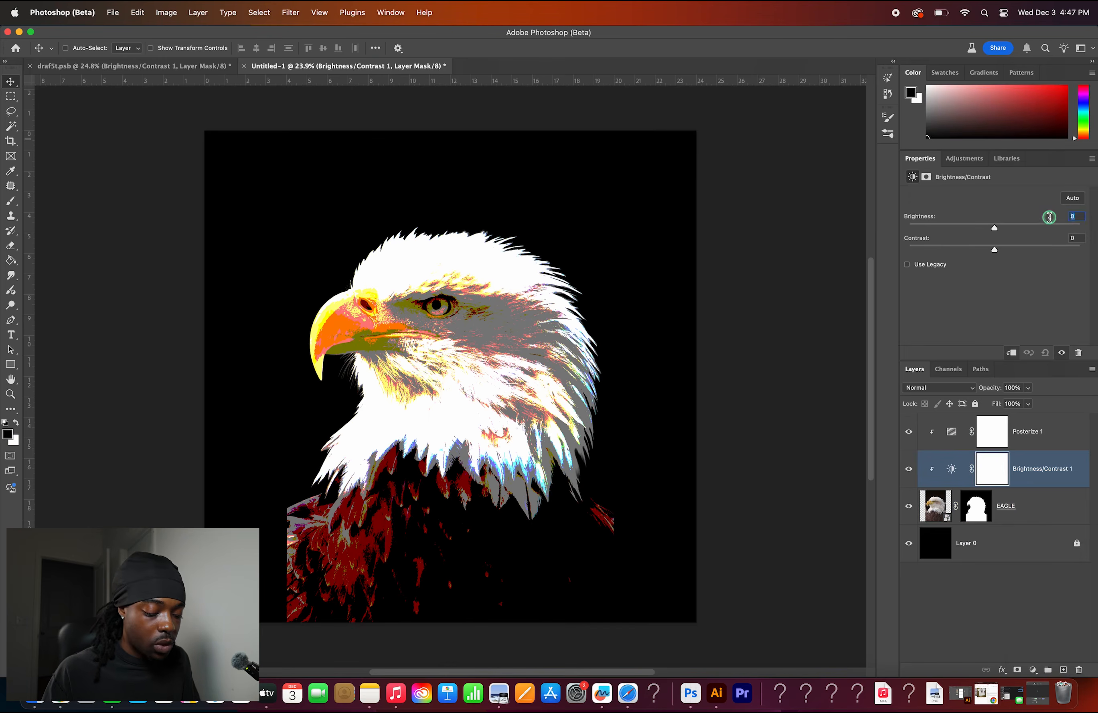
pyautogui.write('-70')
pyautogui.click(1078, 238)
pyautogui.write('100')
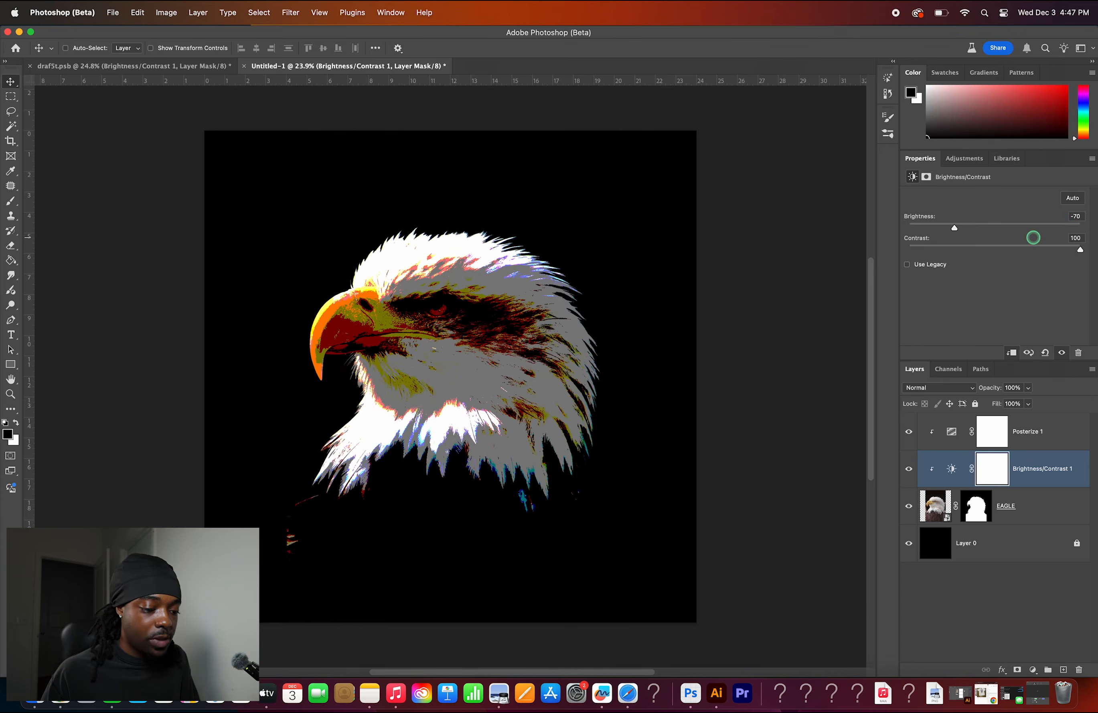
pyautogui.keyDown('shift'); pyautogui.keyDown('super'); pyautogui.click(345, 341); pyautogui.keyUp('super'); pyautogui.keyUp('shift')
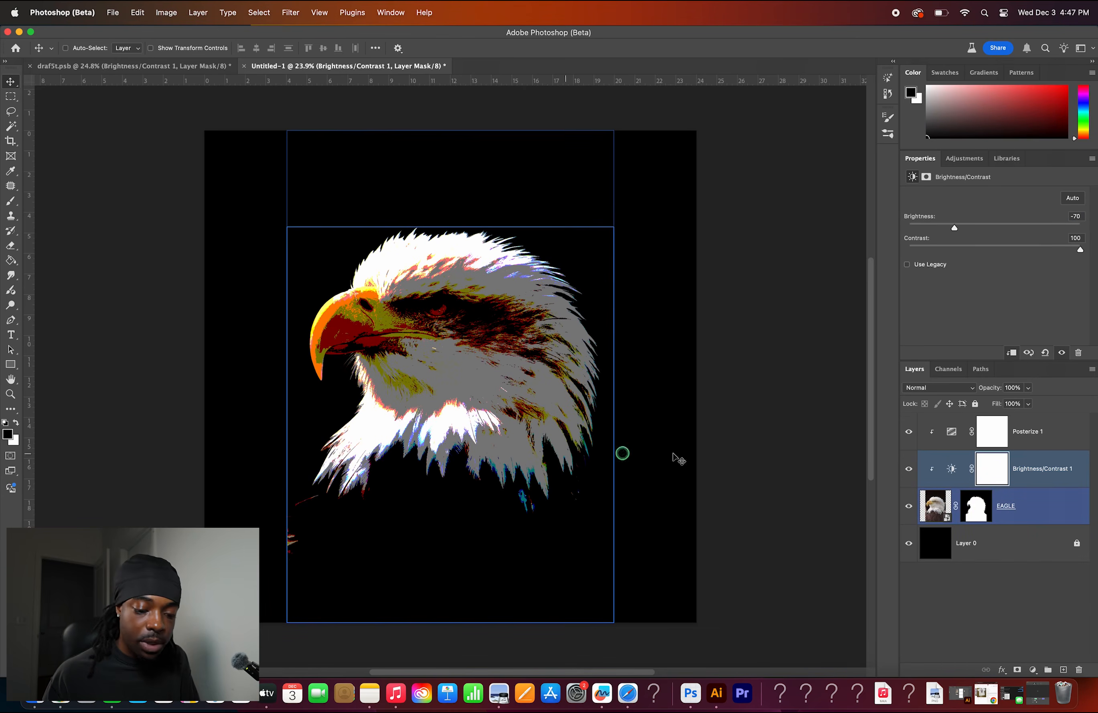
# - Add a Black & White adjustment above the Posterize layer and clip it to the eagle
pyautogui.click(1029, 432)
pyautogui.click(1033, 670)
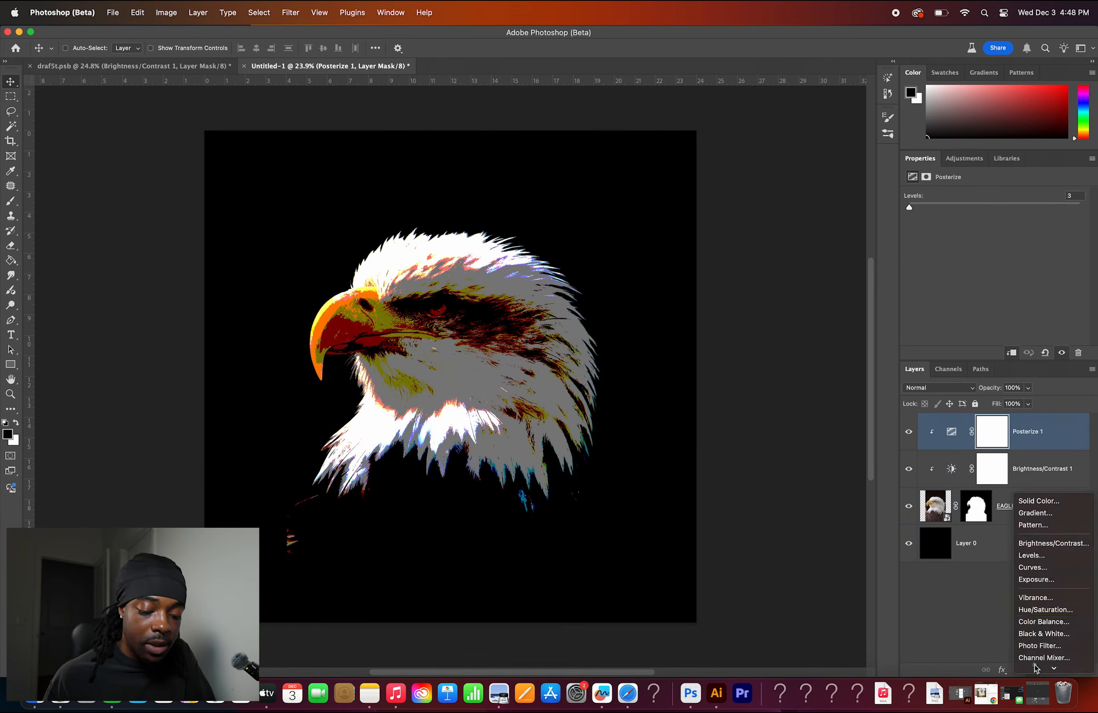
pyautogui.click(1042, 633)
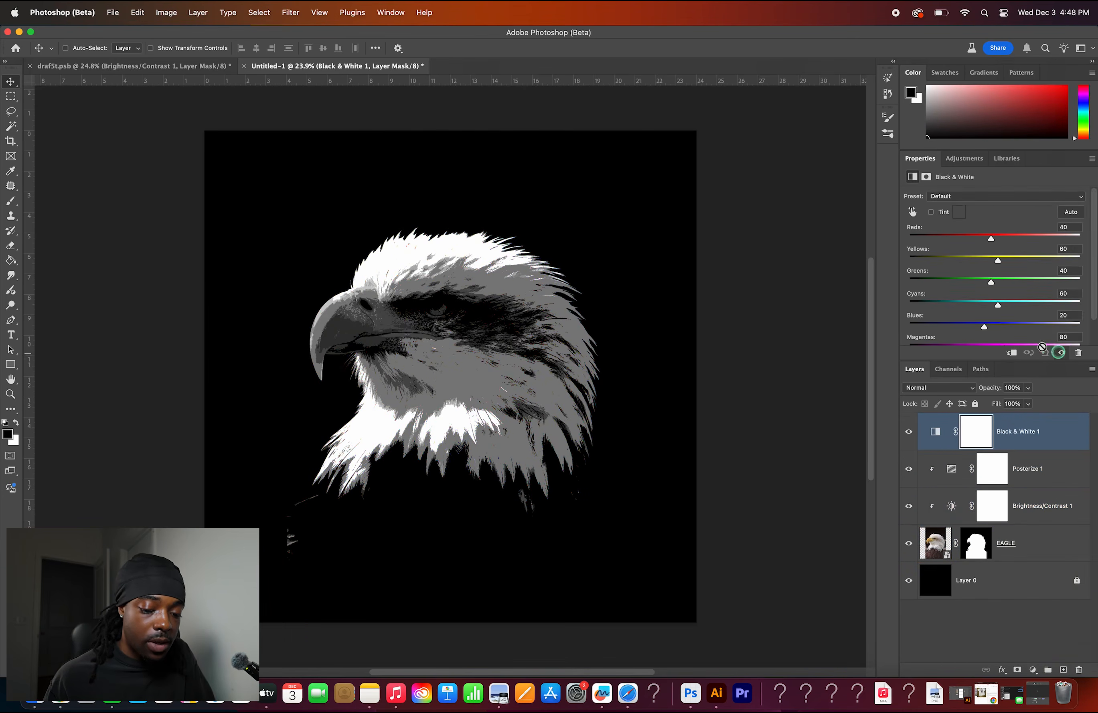
pyautogui.click(1012, 353)
# - Move the eagle horizontally to the right half of the canvas, to an X position of about 8.06 in
pyautogui.click(937, 547)
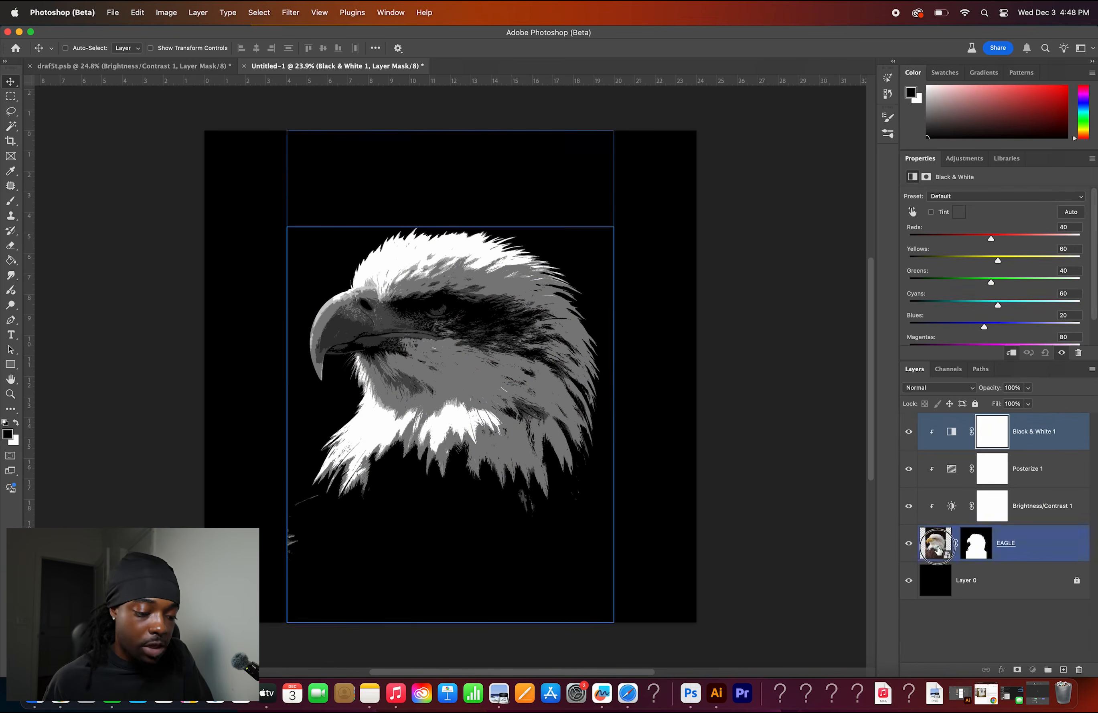
pyautogui.press('super+t')
pyautogui.moveTo(449, 358); pyautogui.dragTo(532, 357)
pyautogui.press('Return')
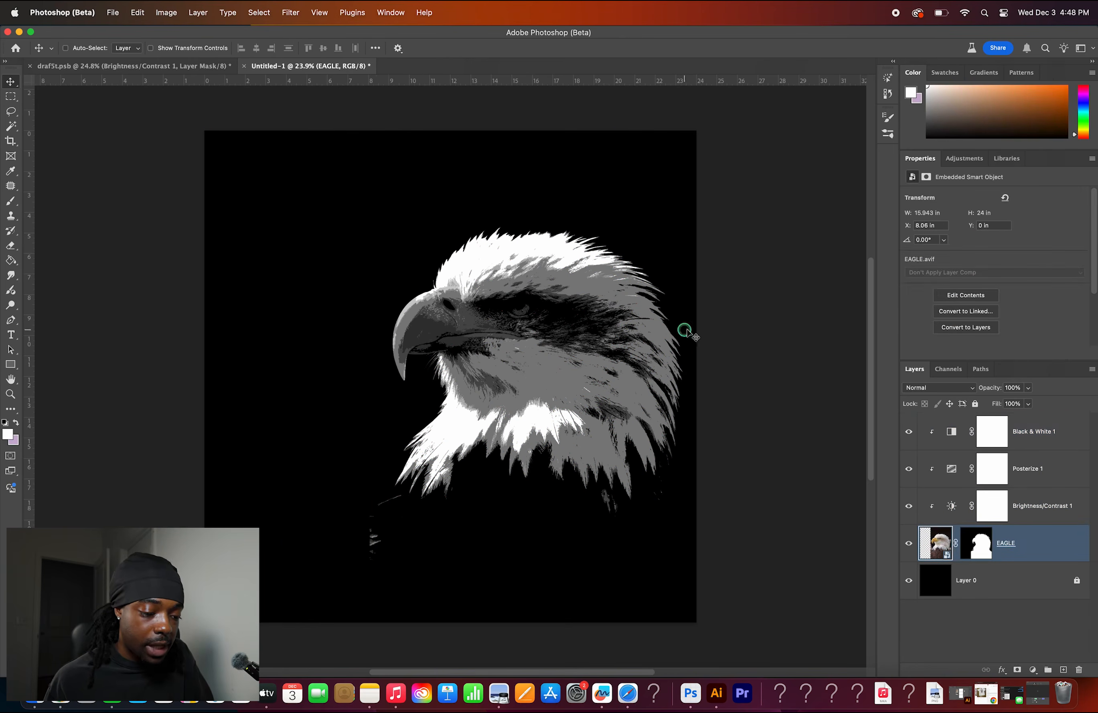
# - Add a clipped, colorized Hue/Saturation adjustment above the Black & White layer with hue 228 and saturation 27
pyautogui.click(1047, 422)
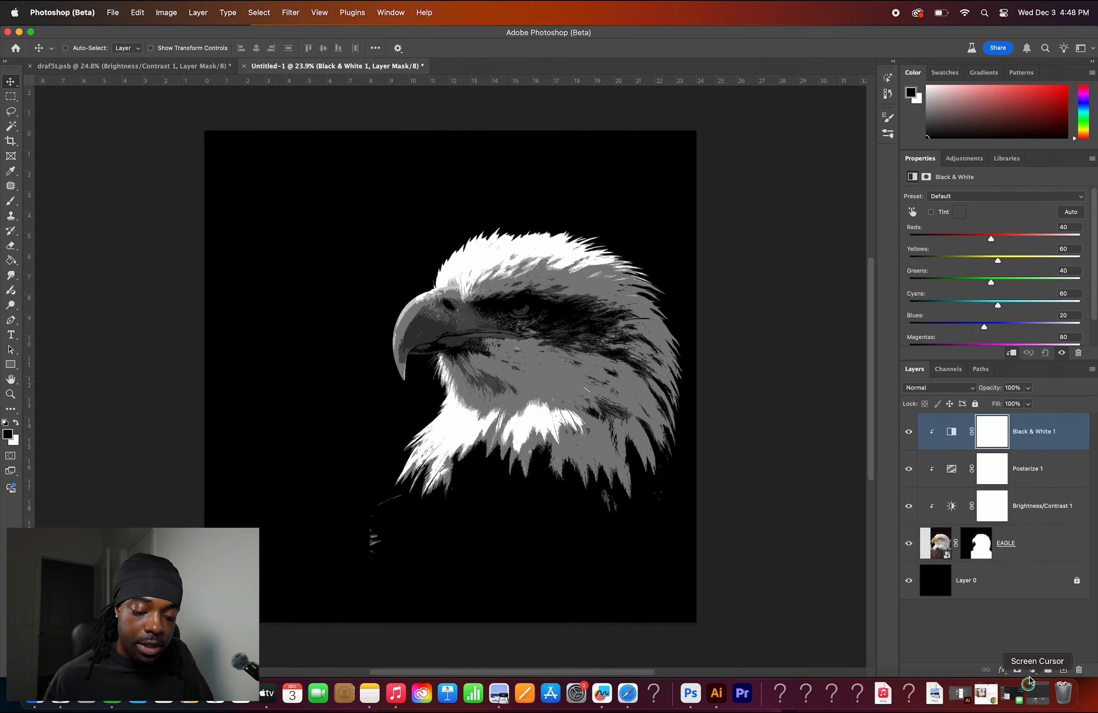
pyautogui.click(1032, 669)
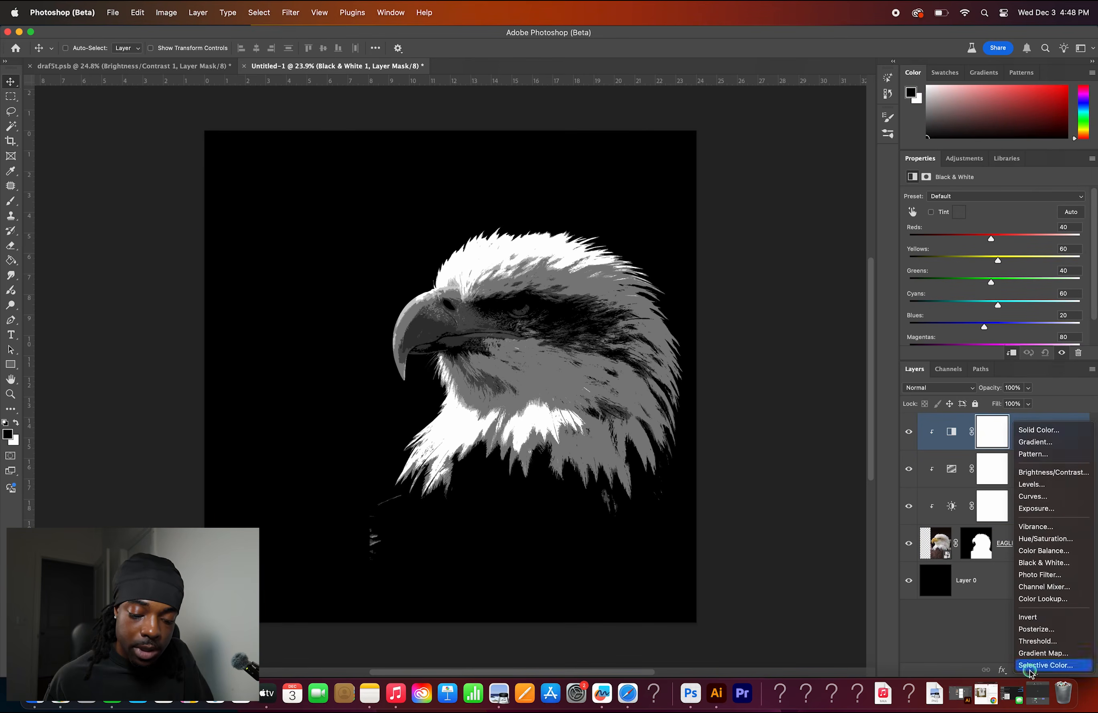
pyautogui.click(1037, 538)
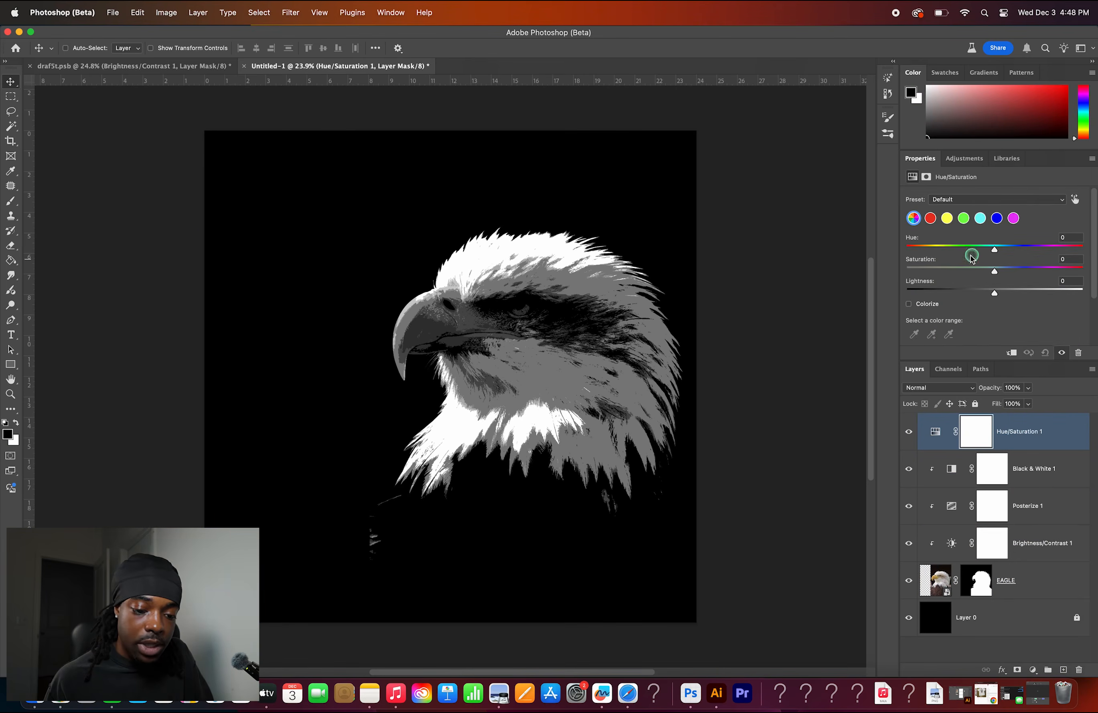
pyautogui.click(909, 305)
pyautogui.moveTo(919, 272); pyautogui.dragTo(771, 272)
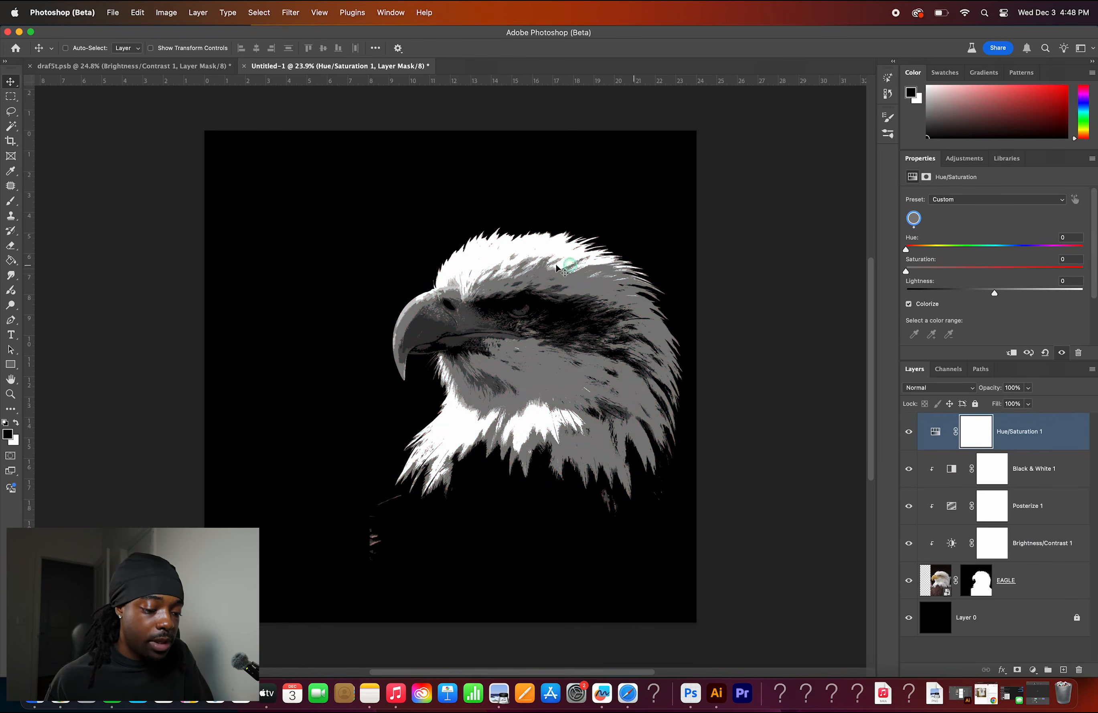
pyautogui.click(1015, 269)
pyautogui.moveTo(1015, 269)
pyautogui.mouseDown()
pyautogui.moveTo(957, 270)
pyautogui.moveTo(995, 246)
pyautogui.moveTo(1018, 252)
pyautogui.mouseUp()
pyautogui.doubleClick(1015, 249)
pyautogui.moveTo(958, 271); pyautogui.dragTo(957, 272)
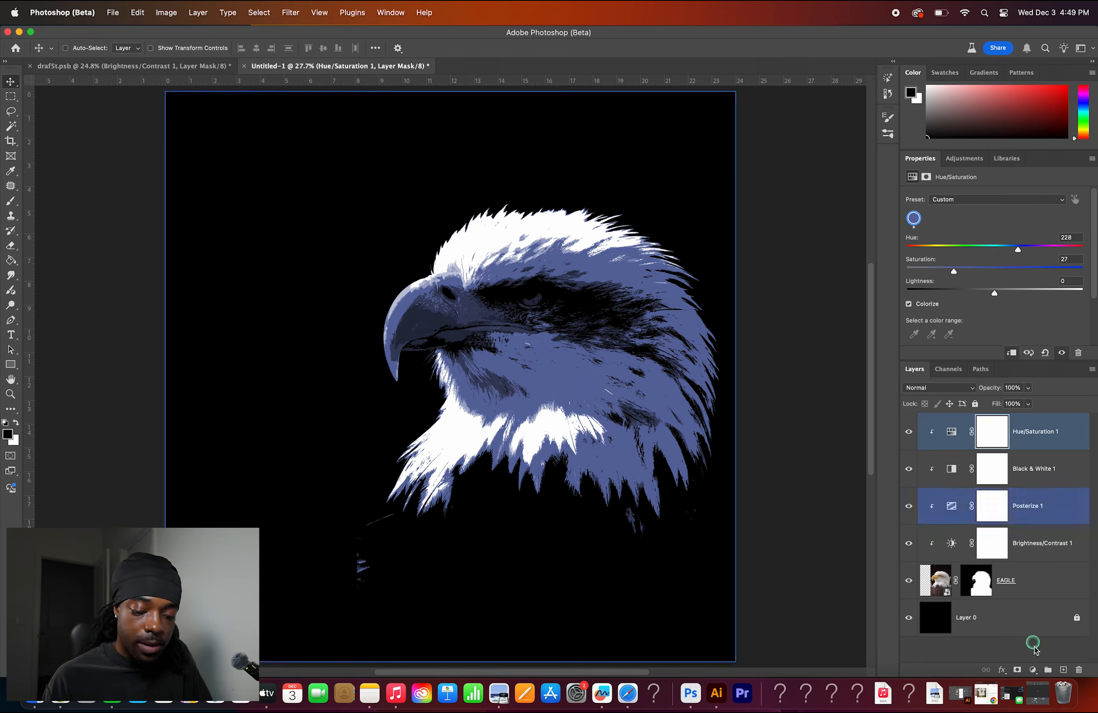
pyautogui.click(1033, 671)
pyautogui.click(1047, 608)
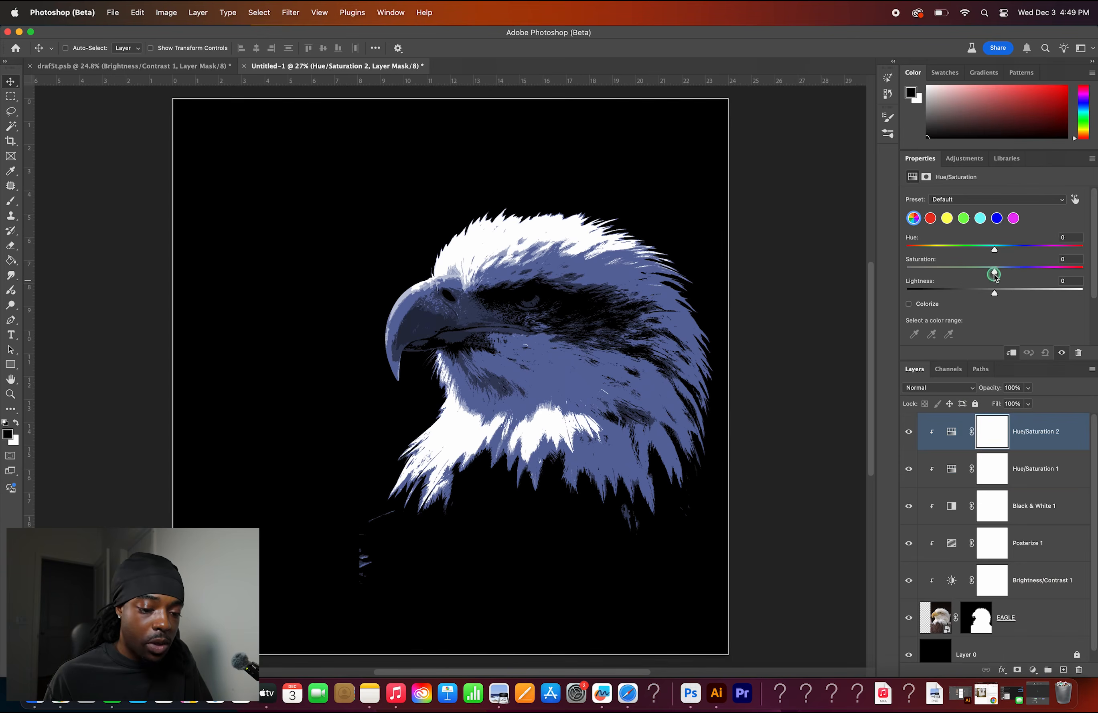
pyautogui.click(934, 248)
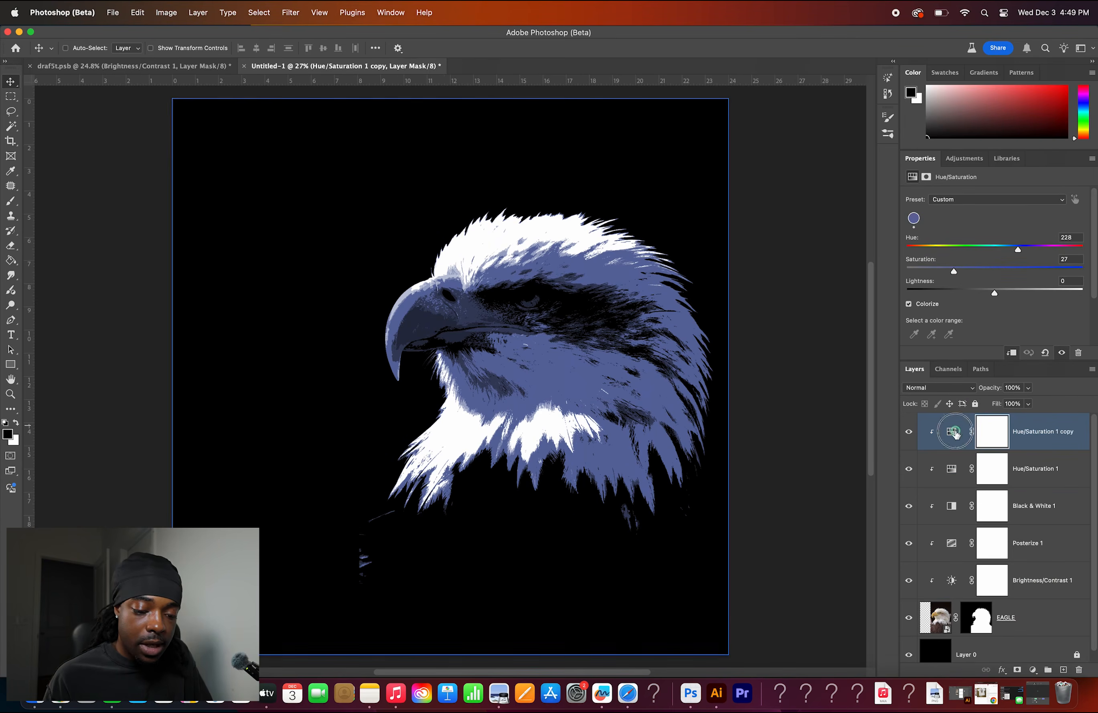
# - Tint the Hue/Saturation 1 copy adjustment orange with hue 33 and saturation 73
pyautogui.click(953, 433)
pyautogui.moveTo(930, 249); pyautogui.dragTo(923, 246)
pyautogui.moveTo(993, 261); pyautogui.dragTo(1035, 271)
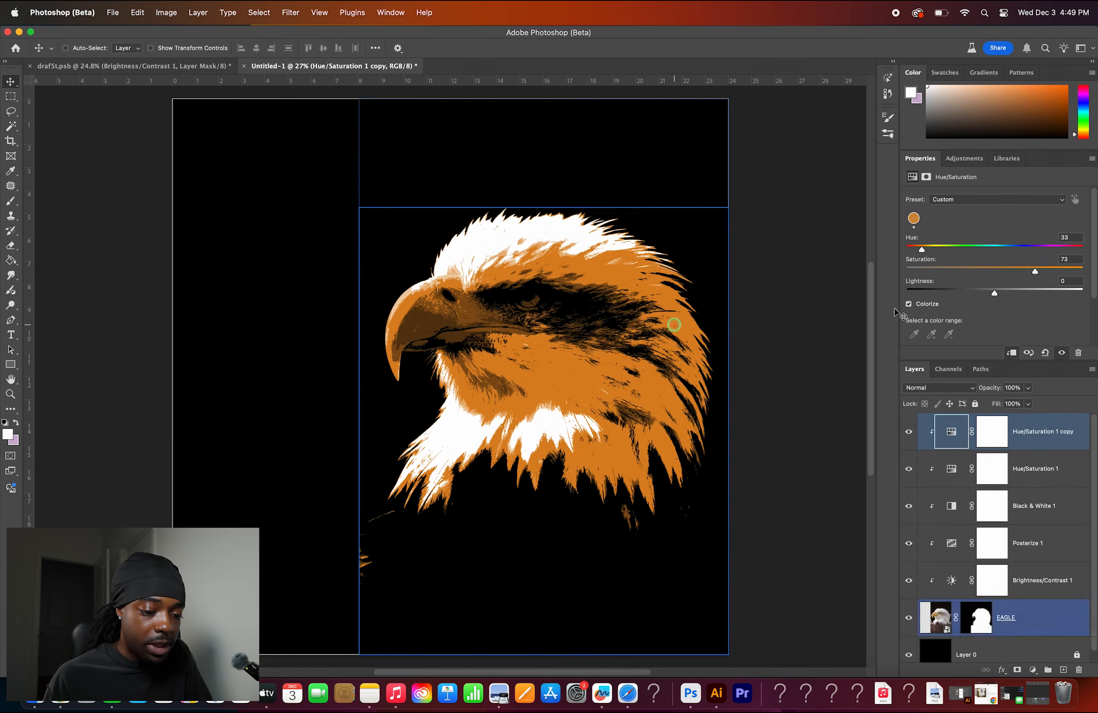
pyautogui.moveTo(934, 248); pyautogui.dragTo(923, 249)
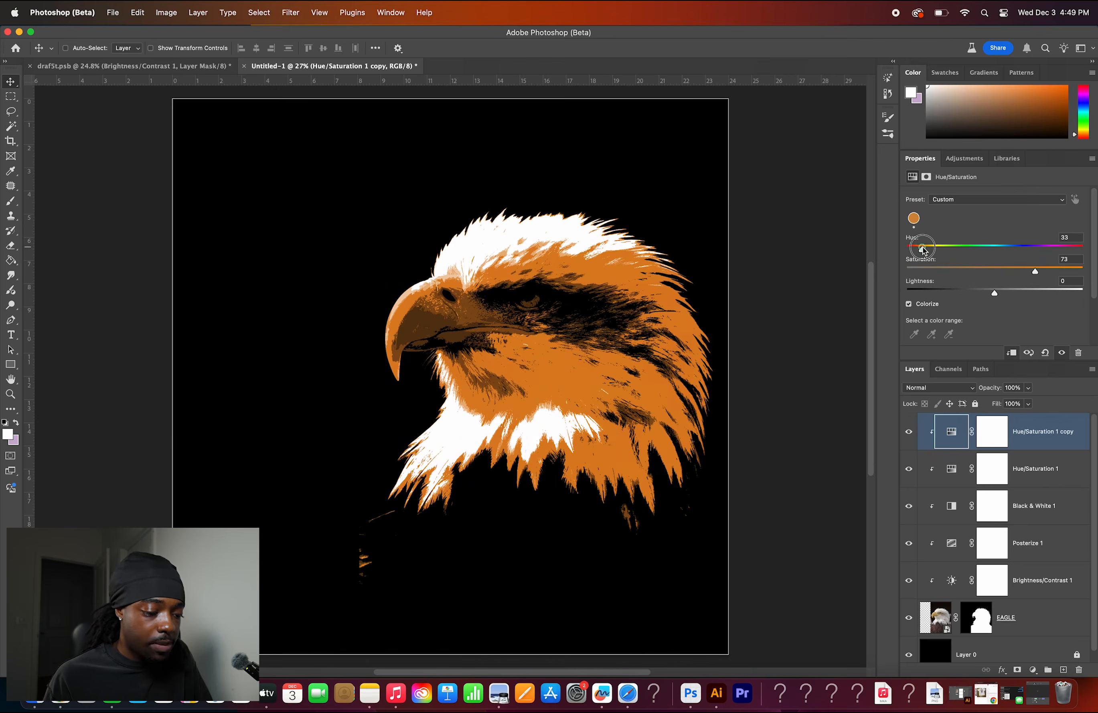
# - Invert the Hue/Saturation 1 copy's layer mask to black and make white the foreground colour
pyautogui.click(996, 437)
pyautogui.keyDown('super'); pyautogui.click(988, 435); pyautogui.keyUp('super')
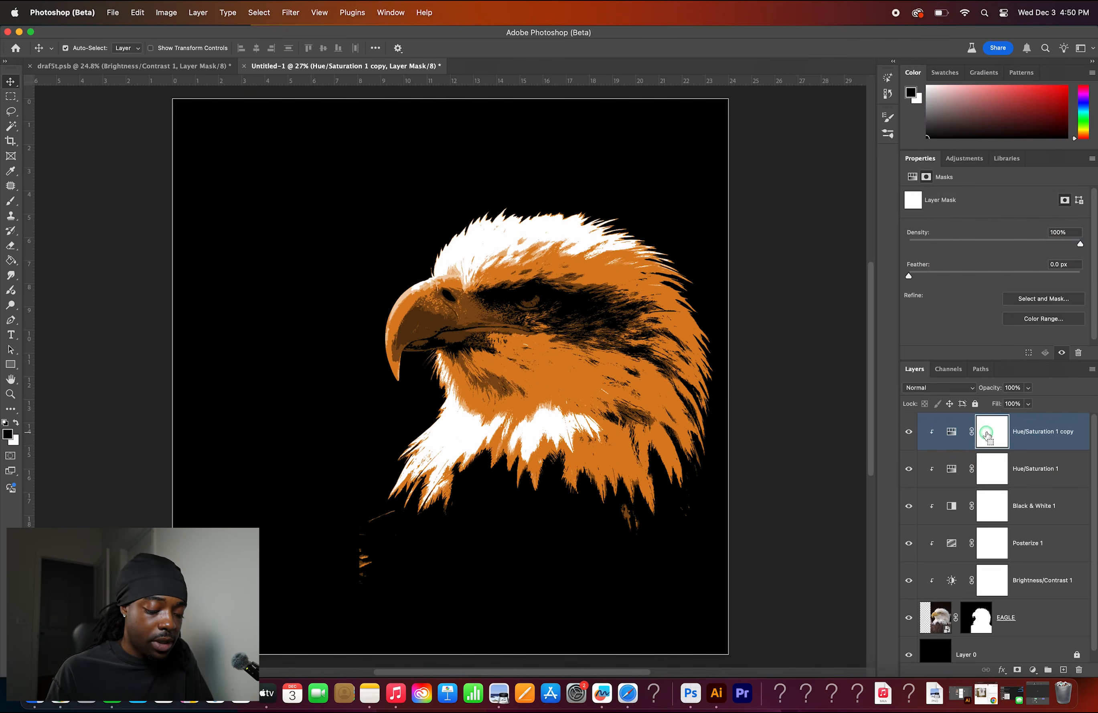
pyautogui.press('super+i')
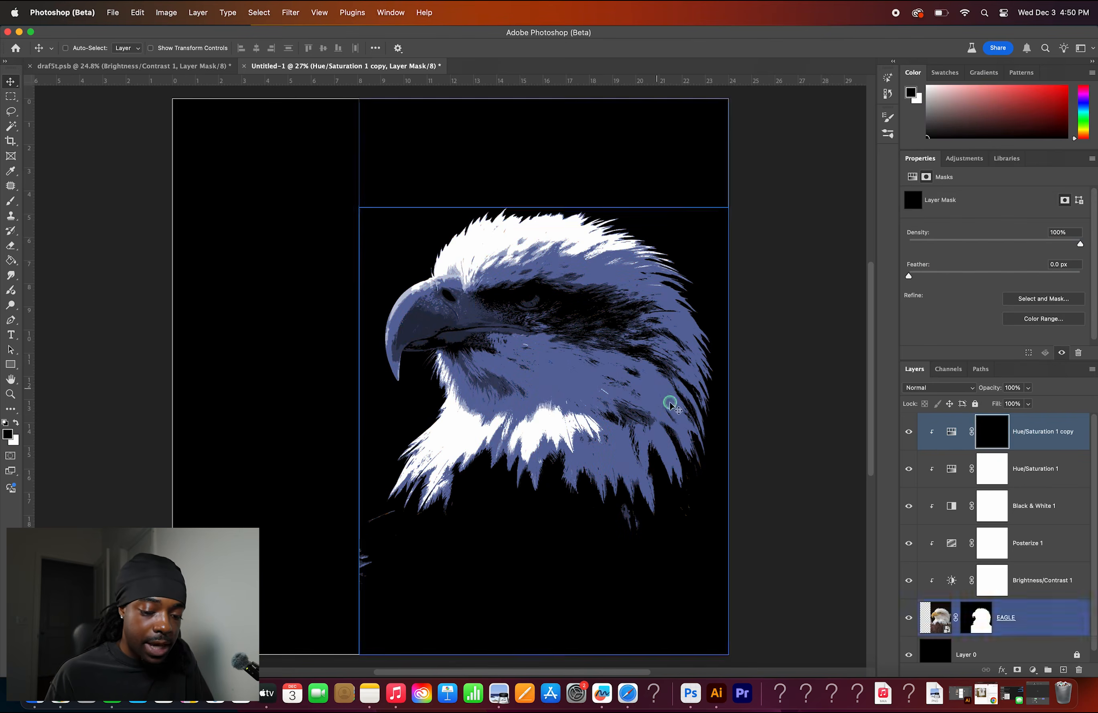
pyautogui.press('x')
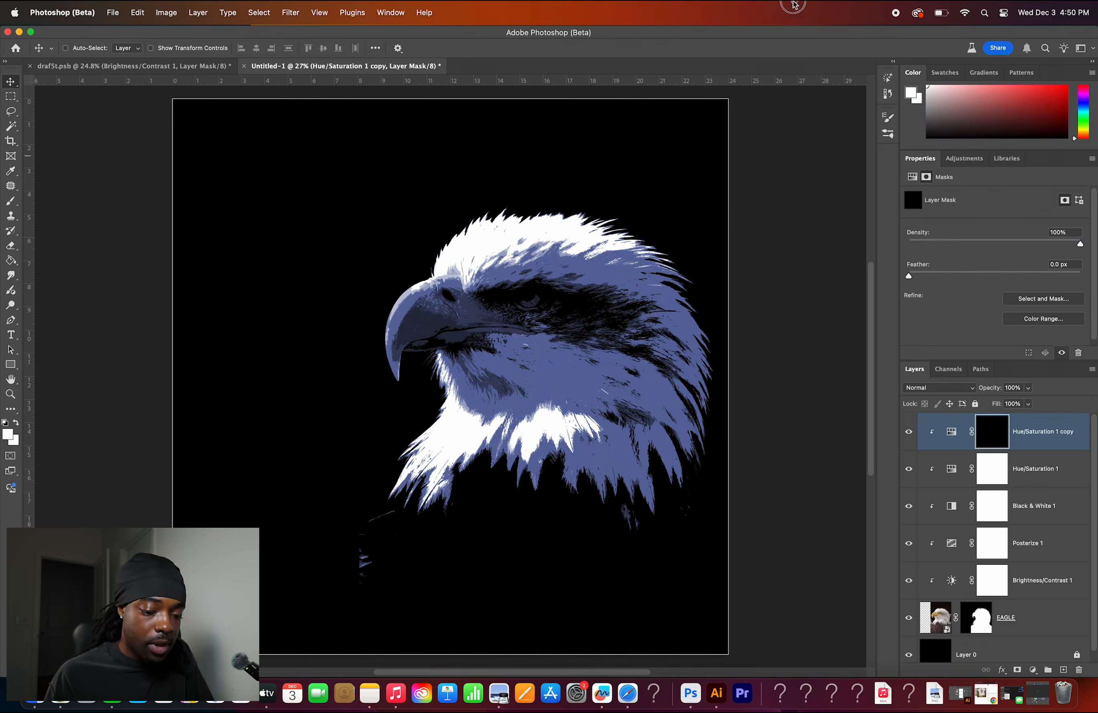
# - Try to paint the orange tint onto the eagle's beak with the Brush on the Hue/Saturation 1 copy's mask
pyautogui.click(11, 201)
pyautogui.moveTo(410, 315); pyautogui.dragTo(405, 358)
pyautogui.press('super+z')
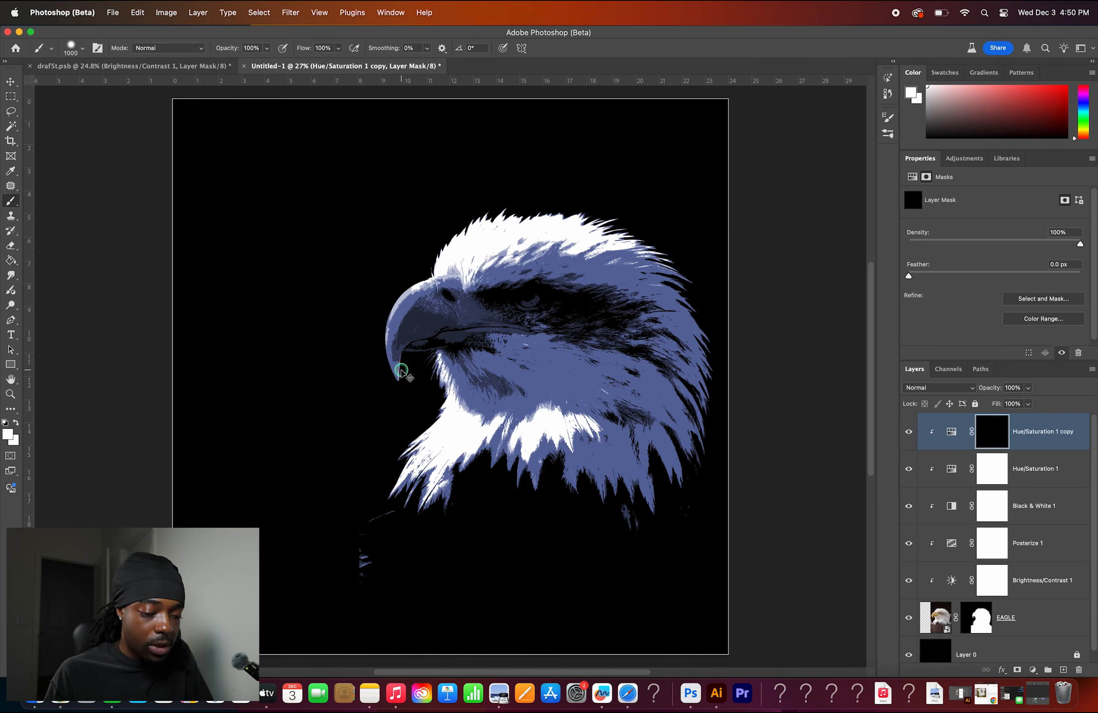
pyautogui.moveTo(402, 370)
pyautogui.mouseDown()
pyautogui.moveTo(385, 348)
pyautogui.moveTo(397, 384)
pyautogui.moveTo(376, 464)
pyautogui.mouseUp()
pyautogui.press(']')
pyautogui.press(']')
pyautogui.press(']')
pyautogui.press('super+equal')
pyautogui.scroll(3, 399, 389)
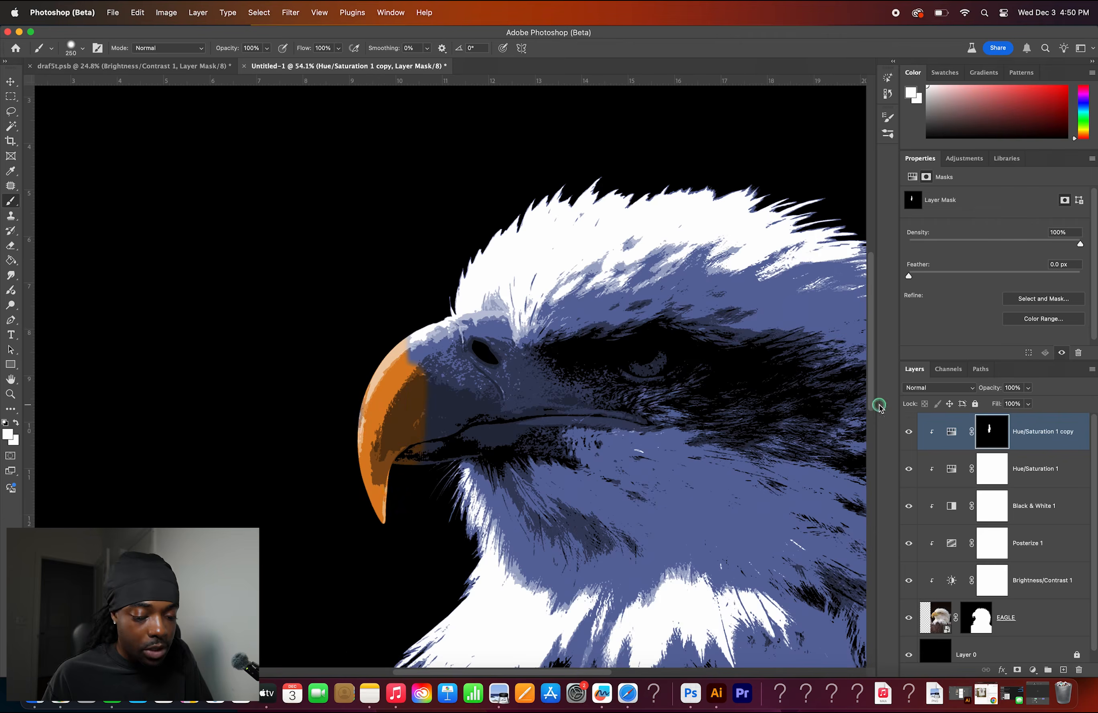
pyautogui.moveTo(419, 436); pyautogui.dragTo(422, 382)
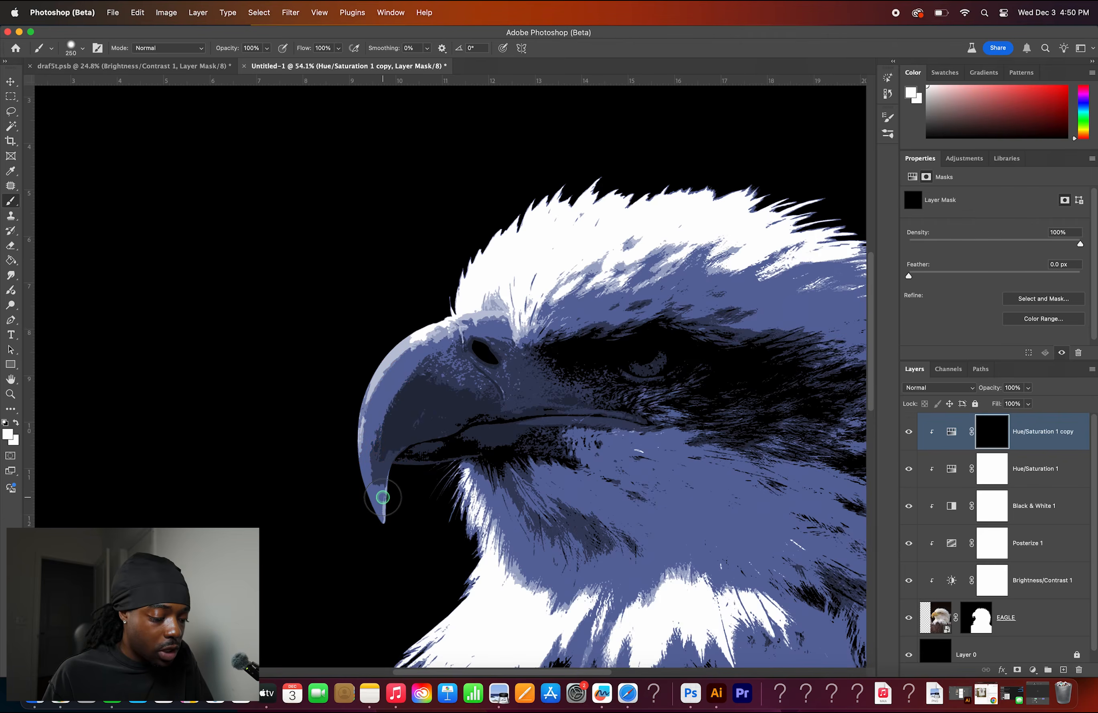
# - Brush white on the Hue/Saturation 1 copy's mask over the eagle's beak, mouth line and eye to colour them orange
pyautogui.press(']')
pyautogui.moveTo(382, 497)
pyautogui.mouseDown()
pyautogui.moveTo(373, 432)
pyautogui.moveTo(380, 459)
pyautogui.moveTo(435, 360)
pyautogui.moveTo(430, 334)
pyautogui.moveTo(436, 353)
pyautogui.moveTo(367, 390)
pyautogui.moveTo(379, 367)
pyautogui.moveTo(395, 441)
pyautogui.moveTo(449, 423)
pyautogui.moveTo(453, 378)
pyautogui.moveTo(481, 420)
pyautogui.moveTo(397, 454)
pyautogui.mouseUp()
pyautogui.press('[')
pyautogui.press('[')
pyautogui.press('[')
pyautogui.press('[')
pyautogui.press('[')
pyautogui.press('[')
pyautogui.moveTo(480, 428)
pyautogui.mouseDown()
pyautogui.moveTo(516, 427)
pyautogui.moveTo(485, 445)
pyautogui.moveTo(498, 417)
pyautogui.moveTo(475, 381)
pyautogui.mouseUp()
pyautogui.moveTo(679, 384)
pyautogui.mouseDown()
pyautogui.moveTo(628, 364)
pyautogui.moveTo(650, 366)
pyautogui.moveTo(659, 351)
pyautogui.moveTo(636, 366)
pyautogui.moveTo(662, 353)
pyautogui.mouseUp()
# - Group the eagle layer with all its adjustments and name the group EAGLE
pyautogui.click(1046, 435)
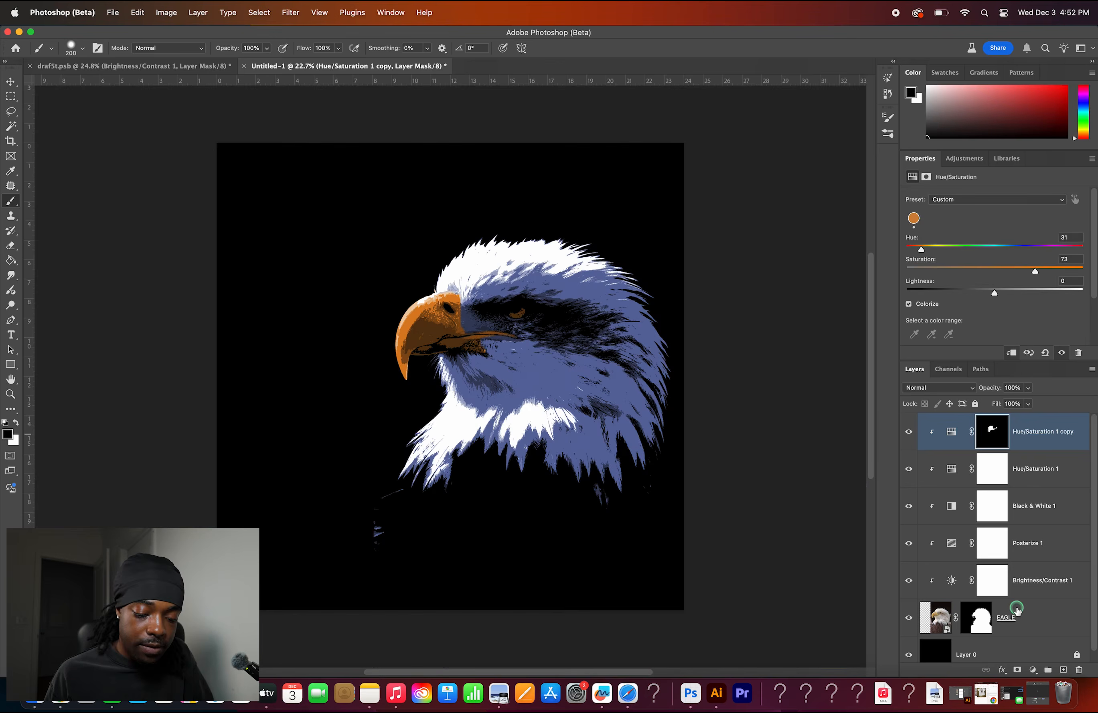
pyautogui.keyDown('shift'); pyautogui.click(1038, 619); pyautogui.keyUp('shift')
pyautogui.press('super+g')
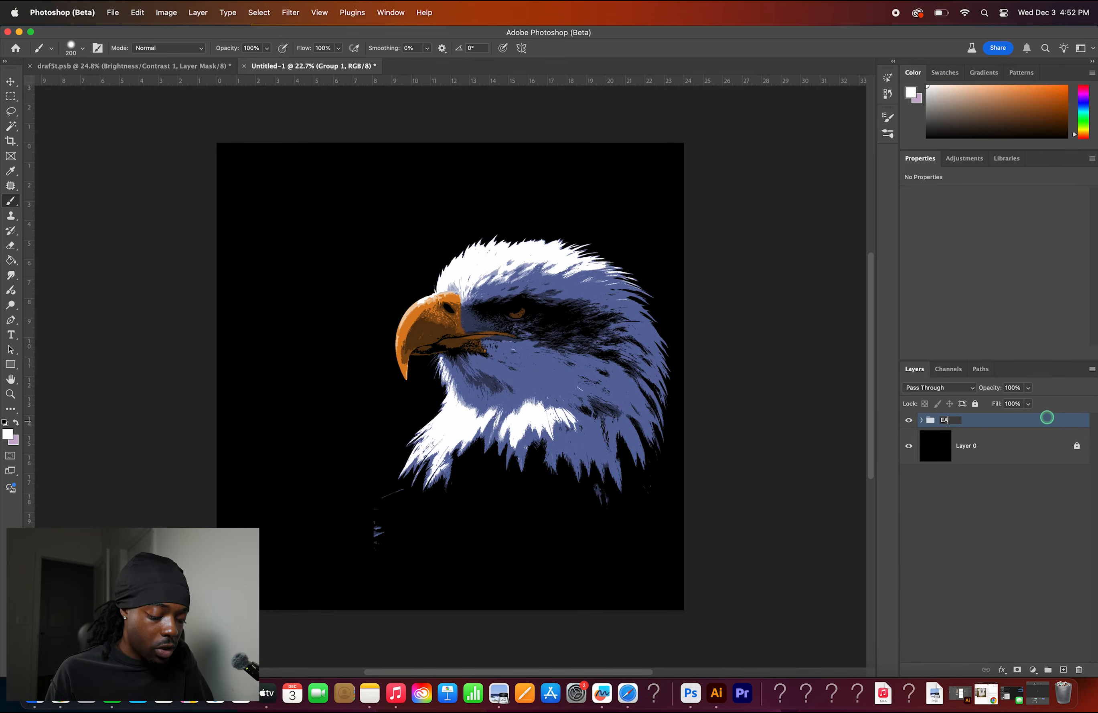
pyautogui.press('Return')
# - Move the EAGLE group slightly down on the canvas
pyautogui.press('super+t')
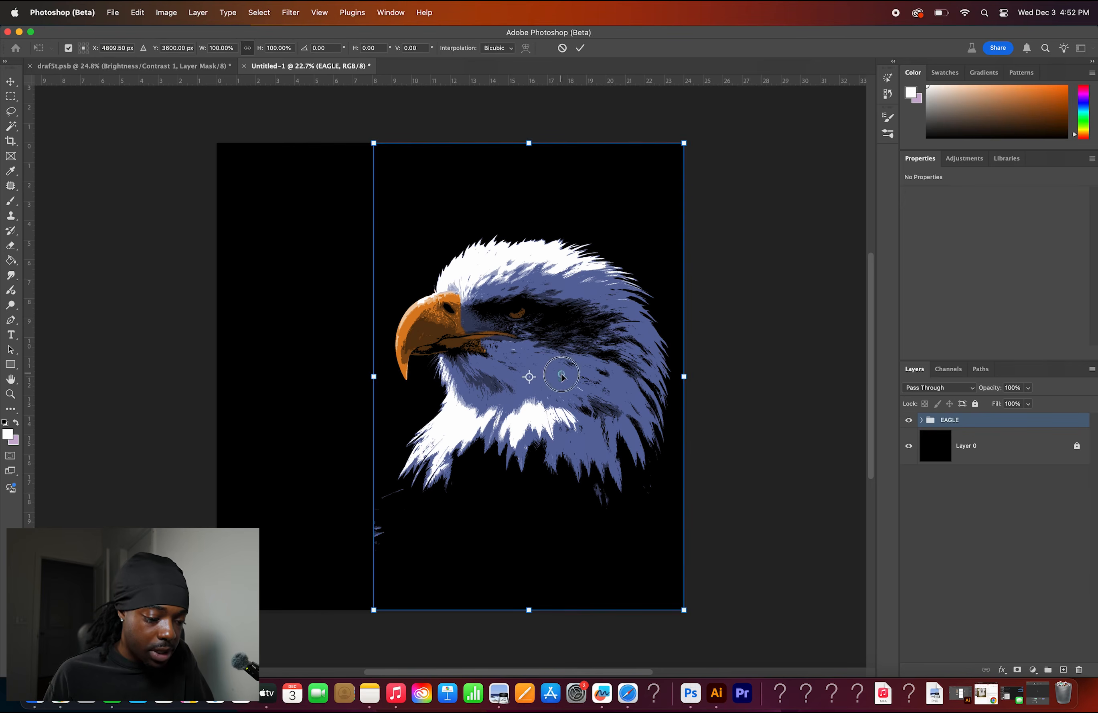
pyautogui.moveTo(561, 375); pyautogui.dragTo(563, 383)
pyautogui.press('Return')
pyautogui.press('b')
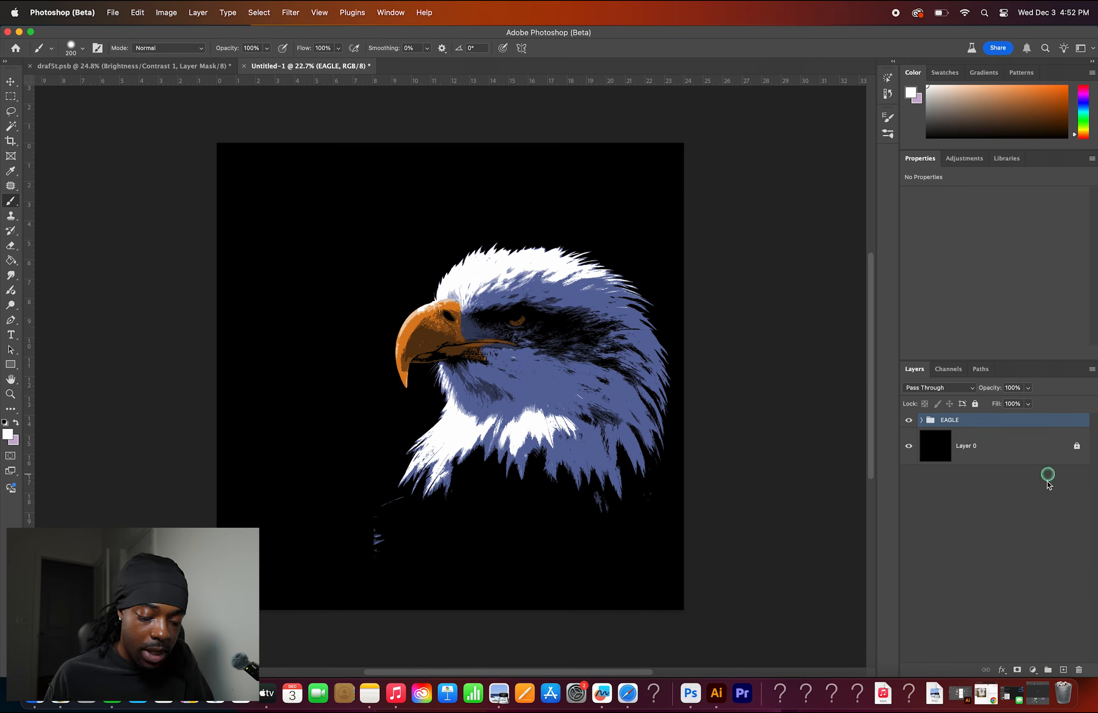
# - Place BIKE.jpg from the DESIGN ASSETS folder into the document above the EAGLE group
pyautogui.click(1063, 669)
pyautogui.click(87, 707)
pyautogui.click(220, 255)
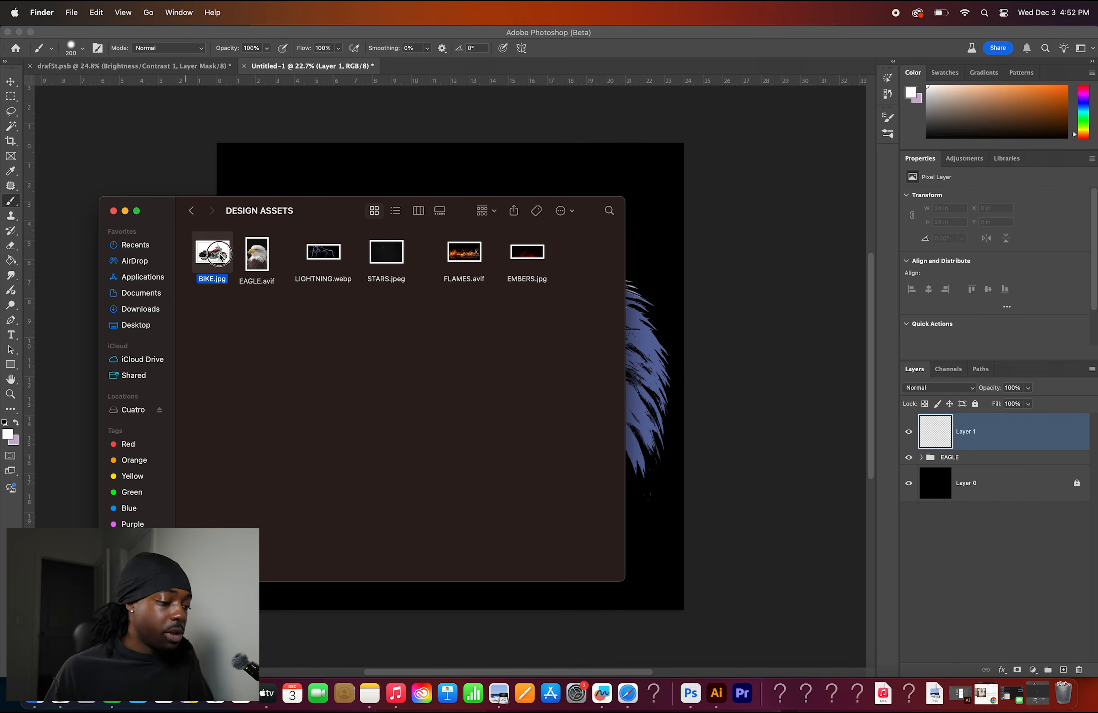
pyautogui.moveTo(220, 254); pyautogui.dragTo(331, 154)
pyautogui.press('Return')
# - Cut the motorcycle out of its white background with Select Subject and a layer mask
pyautogui.click(12, 126)
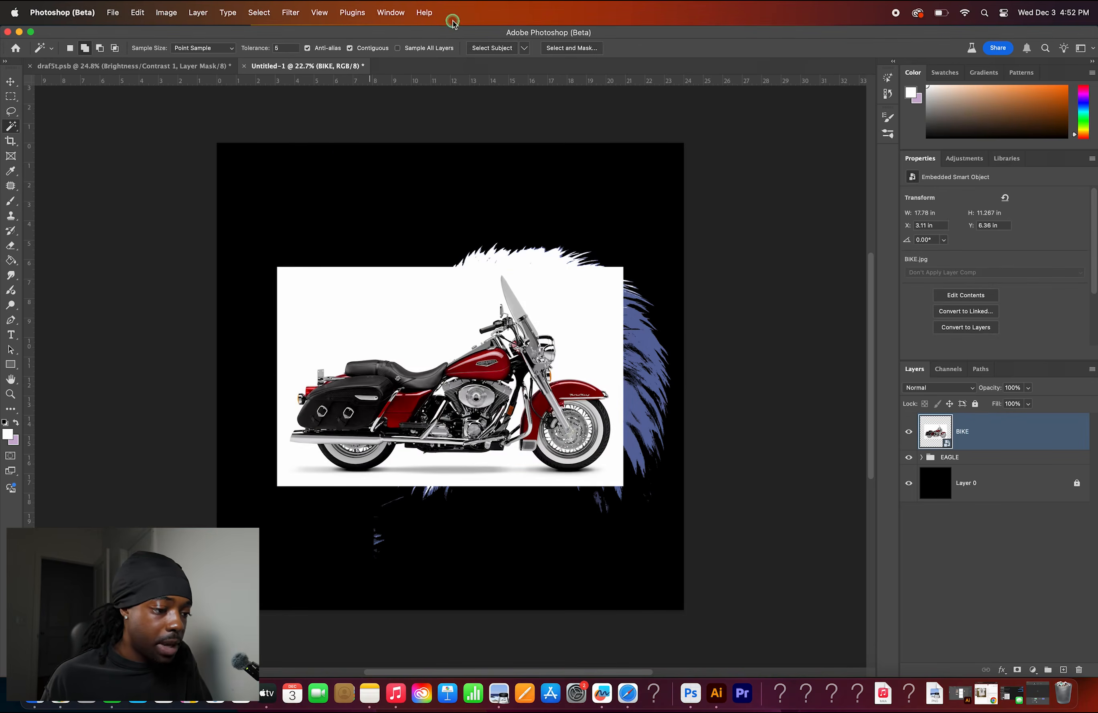
pyautogui.click(492, 49)
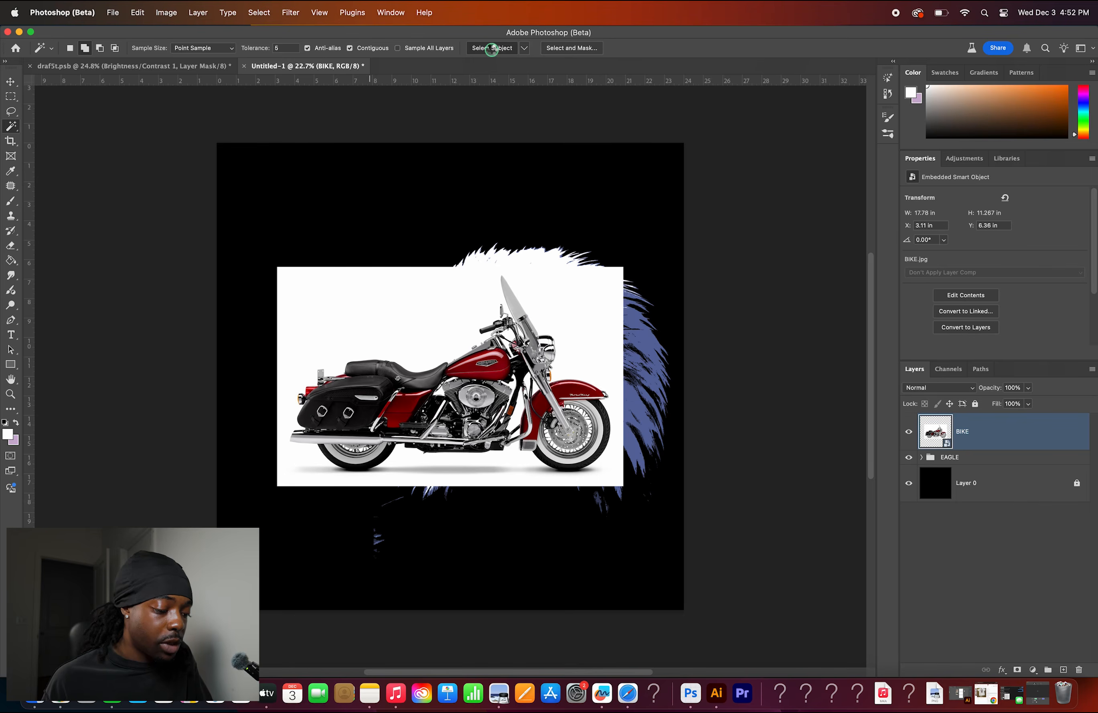
pyautogui.click(1017, 669)
# - Add a Posterize adjustment with 2 levels above the BIKE layer and clip it to the bike
pyautogui.click(1033, 669)
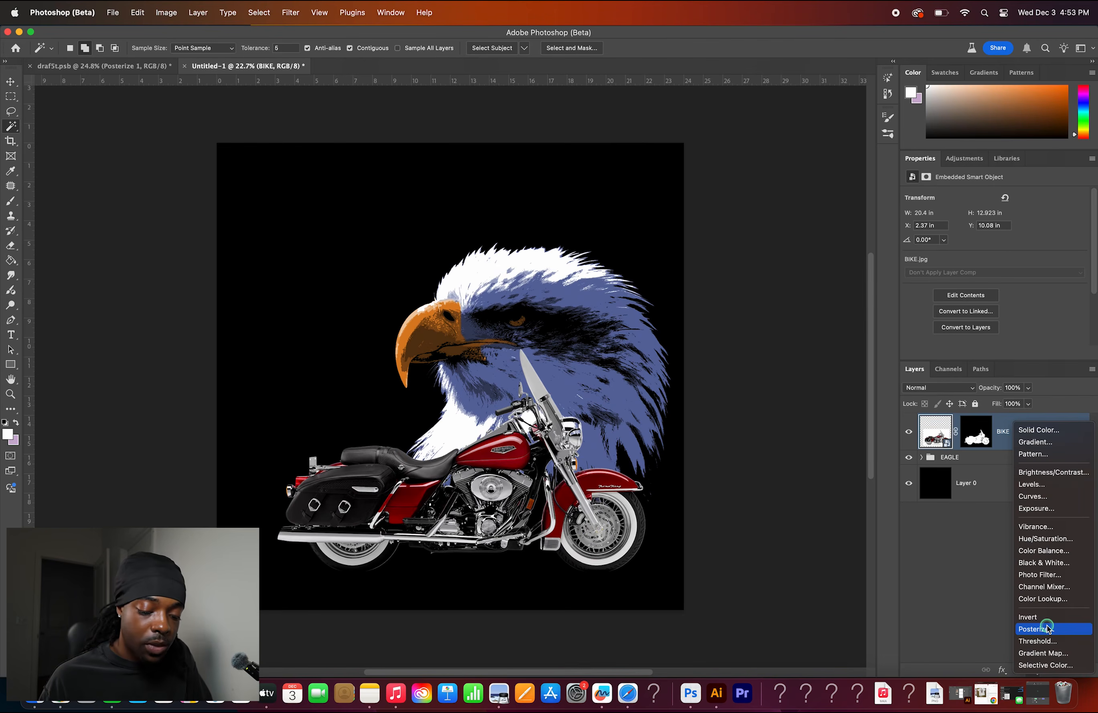
pyautogui.click(1048, 628)
pyautogui.click(1075, 197)
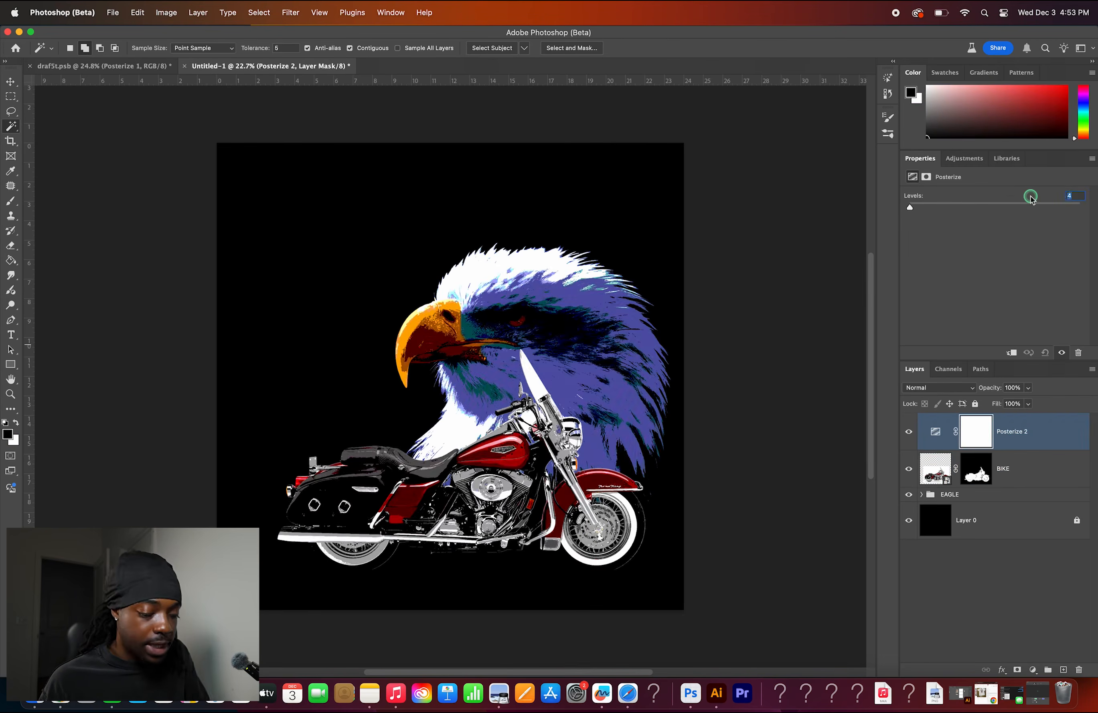
pyautogui.write('2')
pyautogui.click(1010, 354)
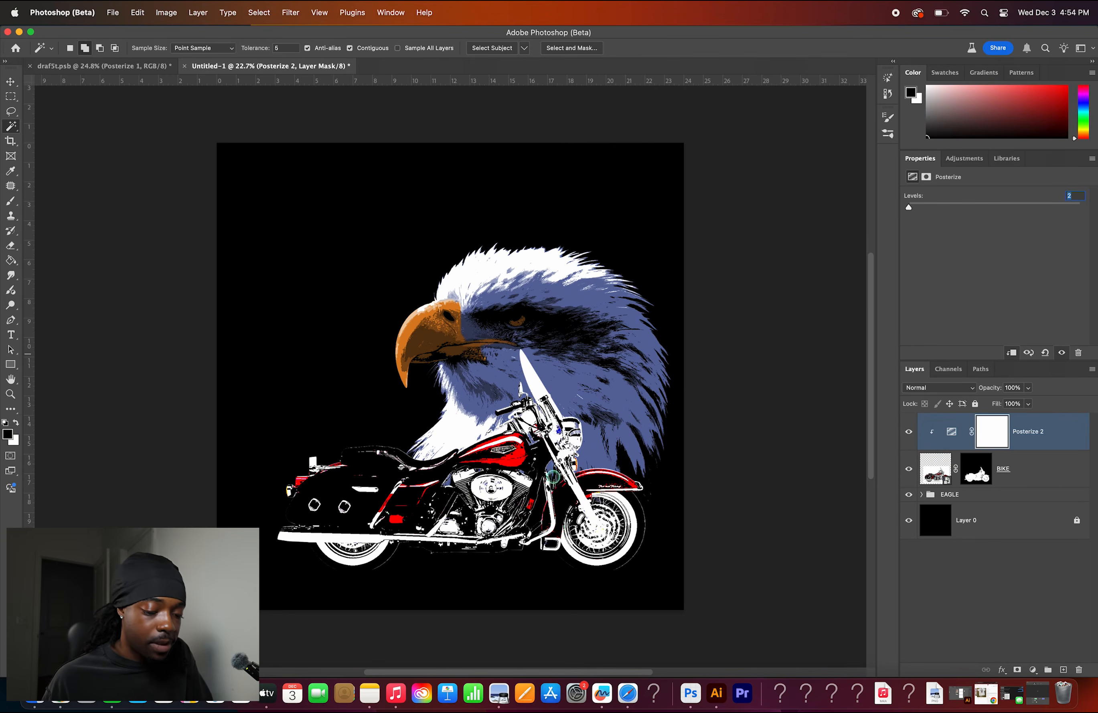
# - Add a clipped Brightness/Contrast adjustment between the BIKE and Posterize 2 layers with brightness -20 and contrast 100
pyautogui.click(1033, 670)
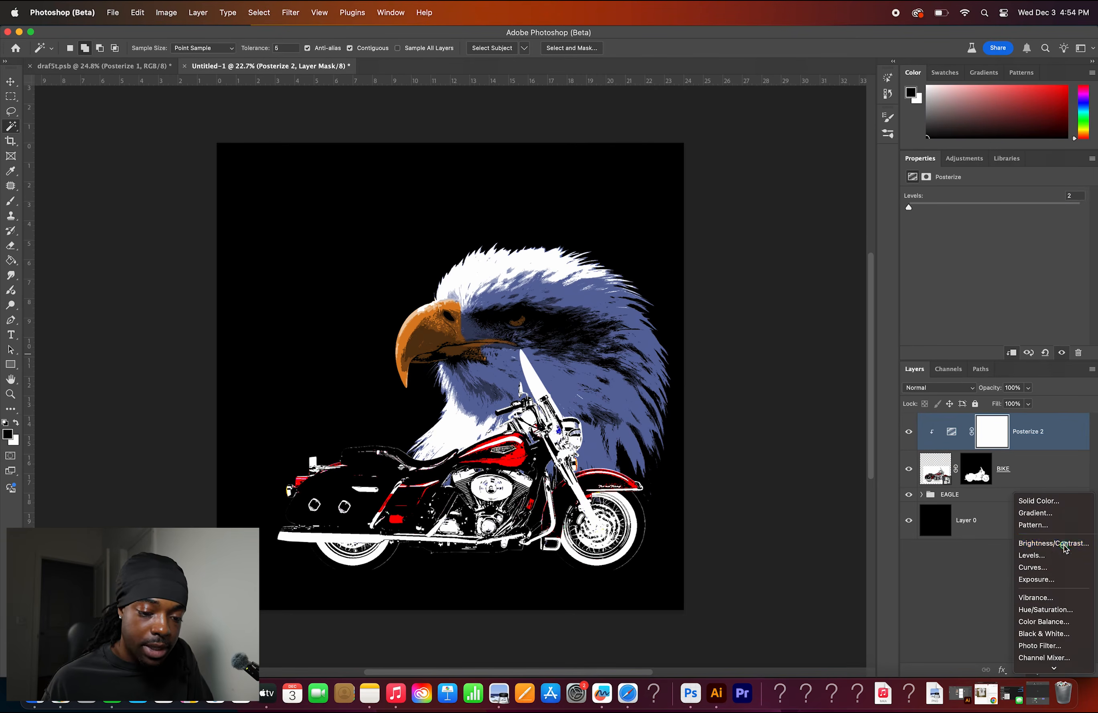
pyautogui.click(1065, 549)
pyautogui.click(1011, 353)
pyautogui.press('super+bracketleft')
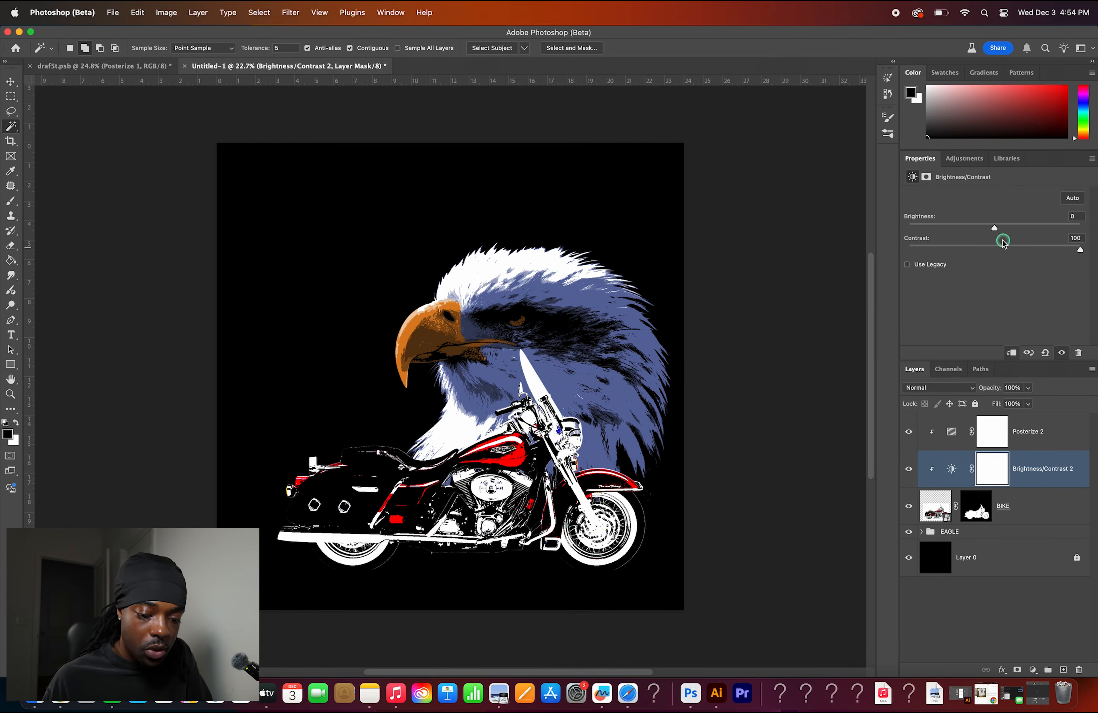
pyautogui.click(947, 469)
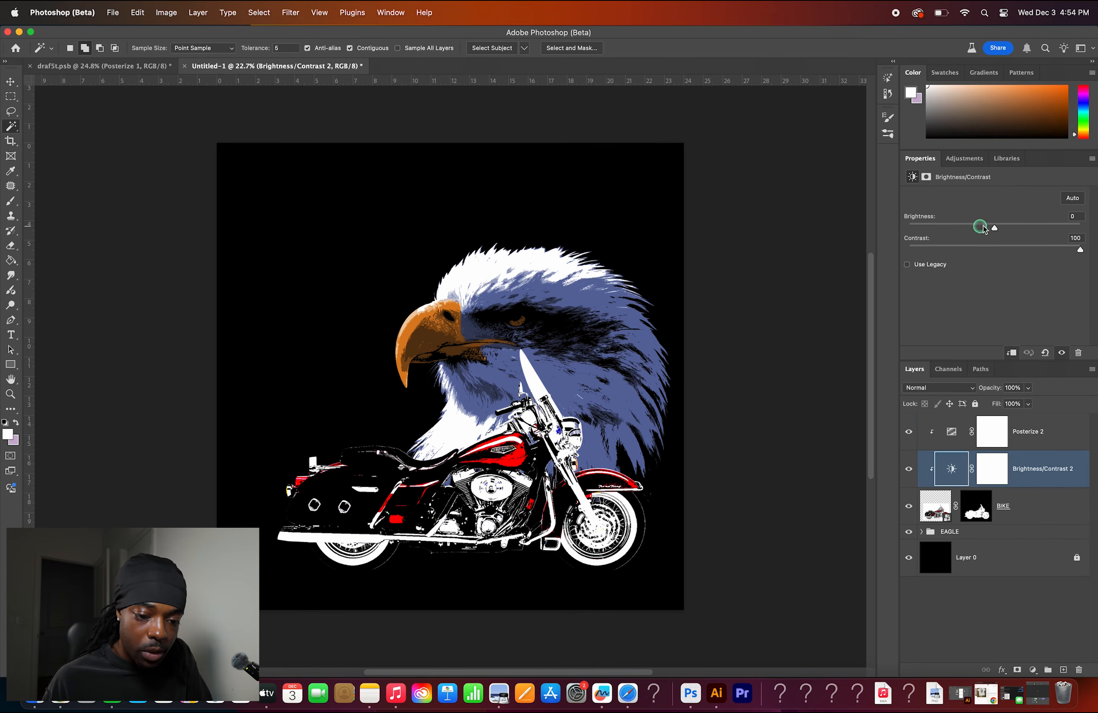
pyautogui.moveTo(990, 225); pyautogui.dragTo(984, 227)
pyautogui.scroll(3, 534, 487)
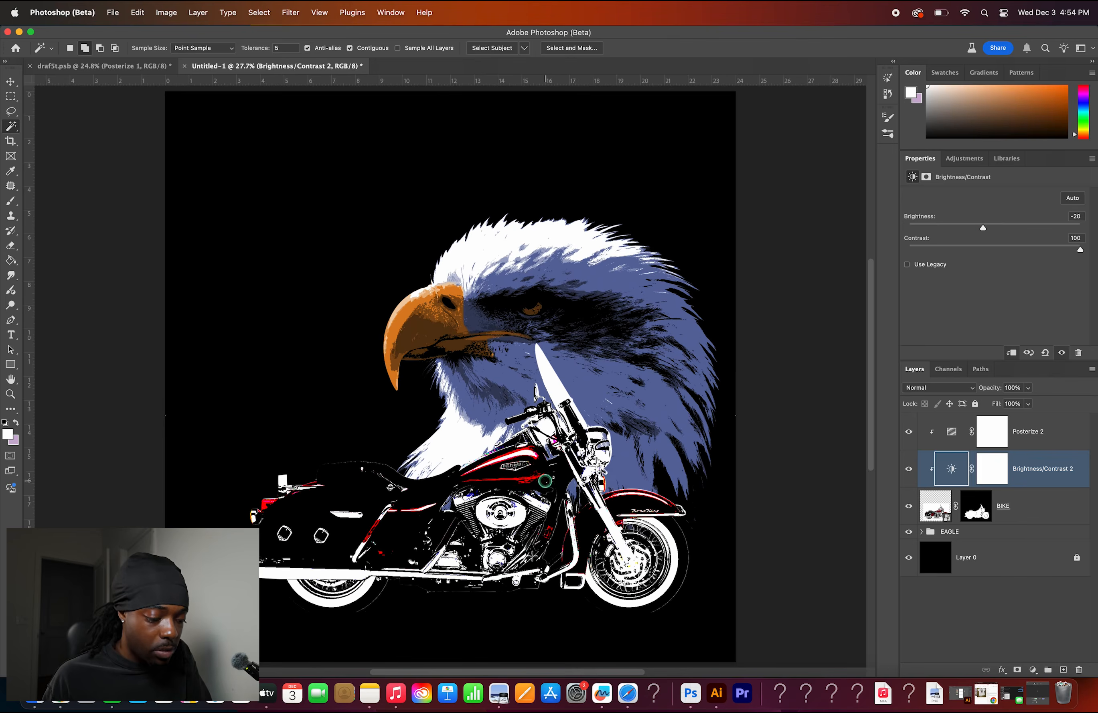
pyautogui.scroll(-3, 540, 541)
pyautogui.scroll(3, 540, 541)
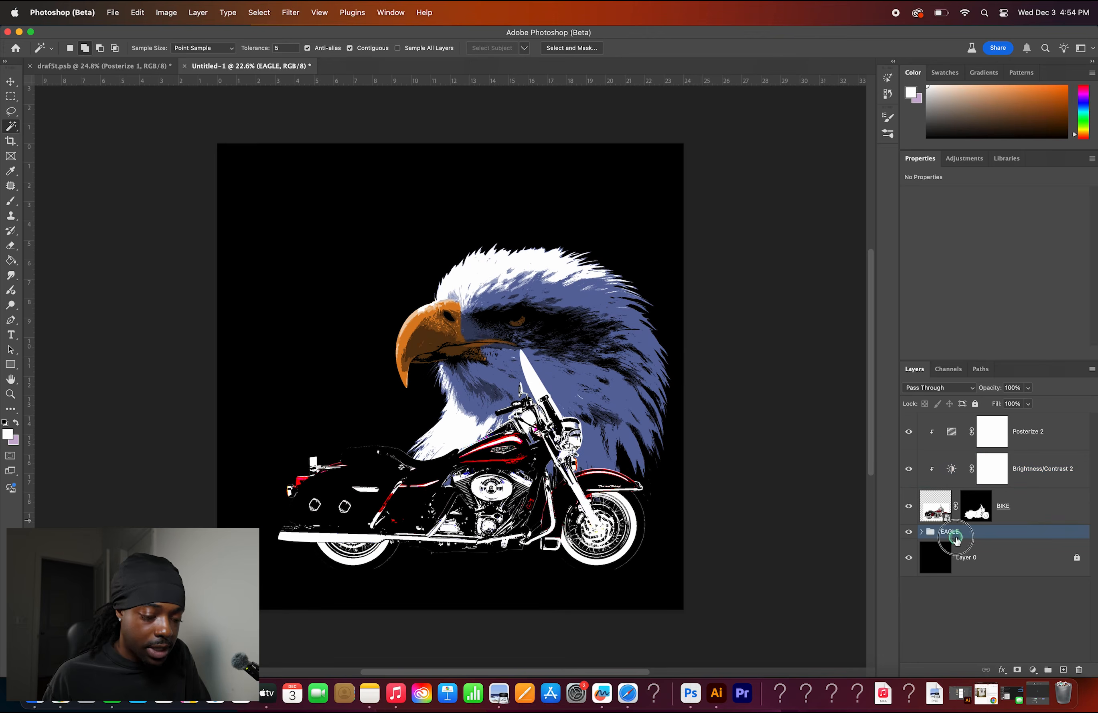
# - Scale the EAGLE group to about 90% and move it against the canvas's right edge, behind the bike
pyautogui.press('super+t')
pyautogui.moveTo(529, 150); pyautogui.dragTo(595, 267)
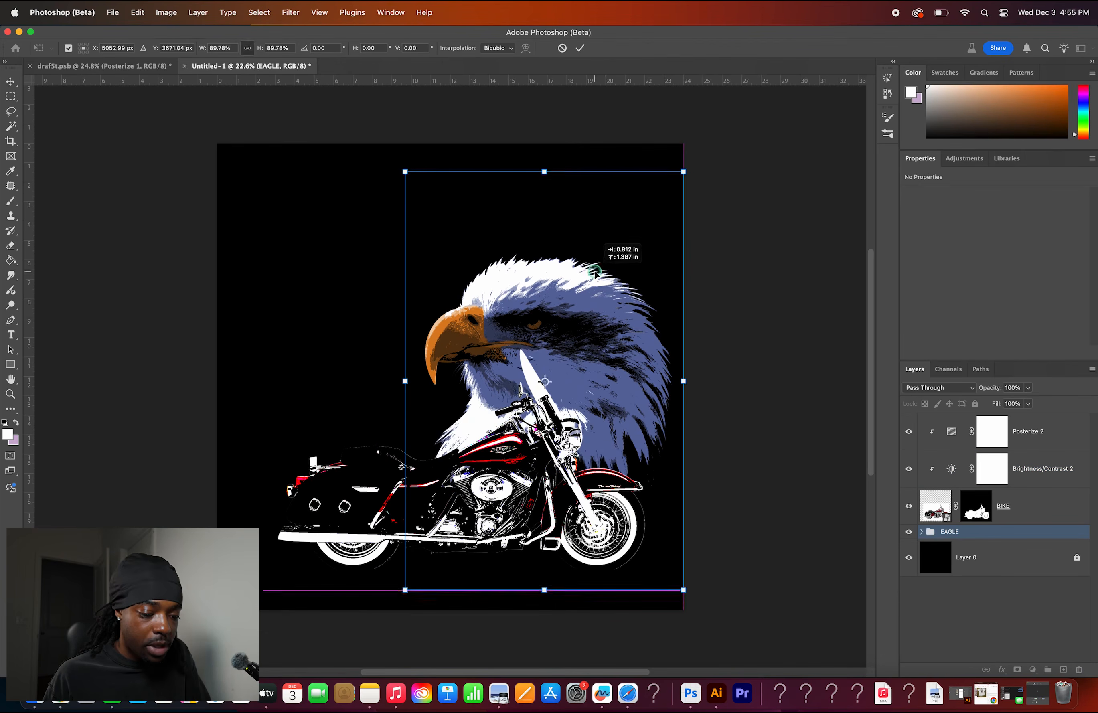
pyautogui.press('Return')
# - Add a clipped Hue/Saturation adjustment with saturation -51 above Posterize 2 and compare the bike with and without it
pyautogui.click(1045, 438)
pyautogui.click(1037, 670)
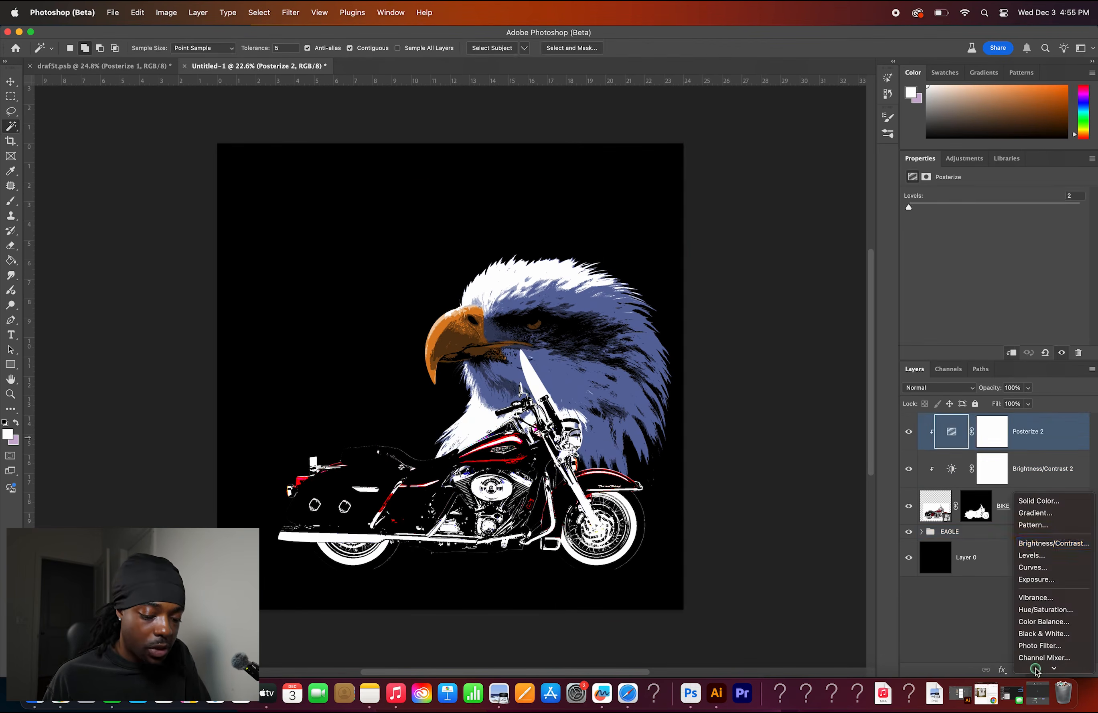
pyautogui.click(1044, 611)
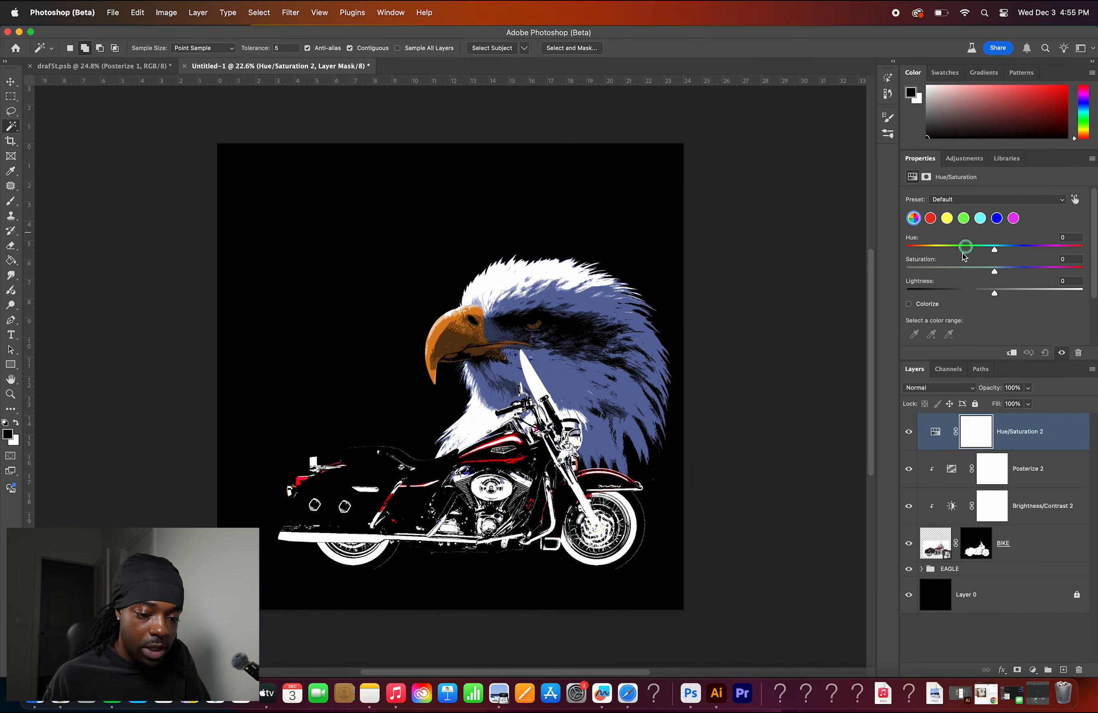
pyautogui.moveTo(973, 274); pyautogui.dragTo(932, 272)
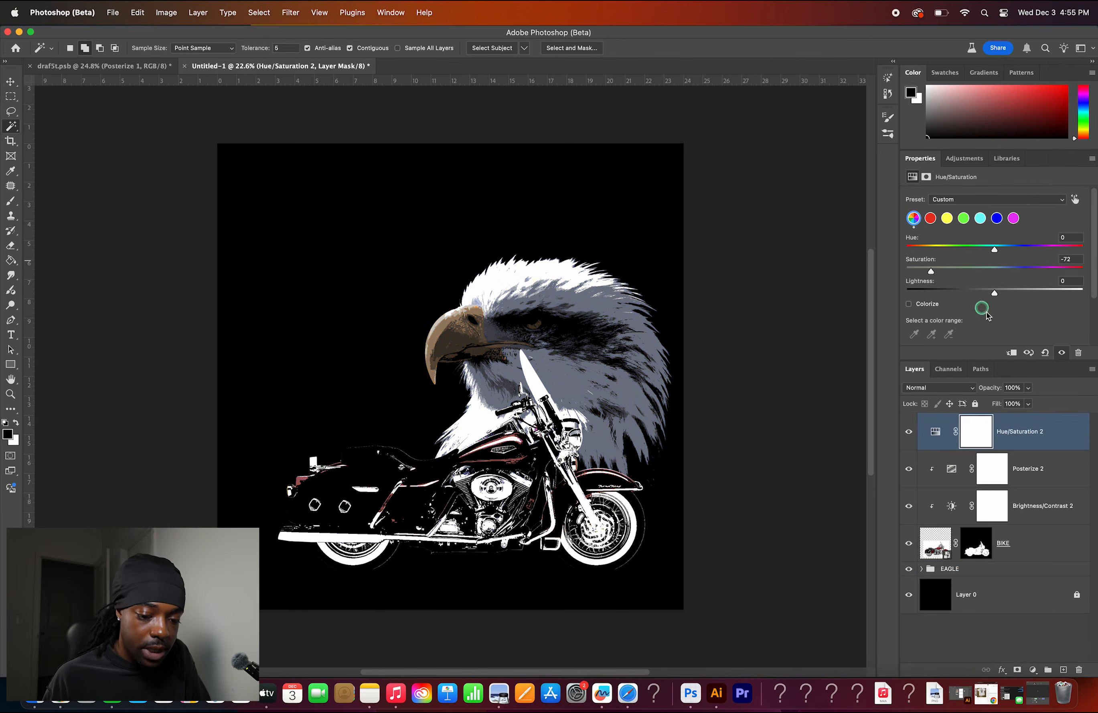
pyautogui.click(1012, 353)
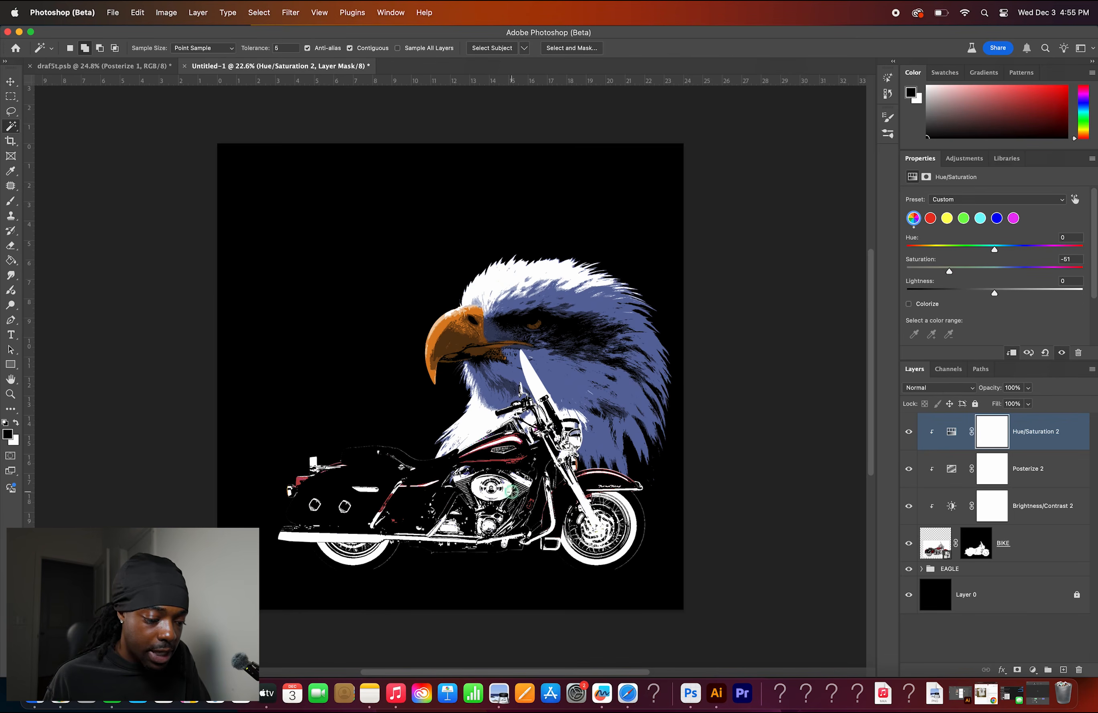
pyautogui.scroll(5, 512, 492)
pyautogui.click(909, 431)
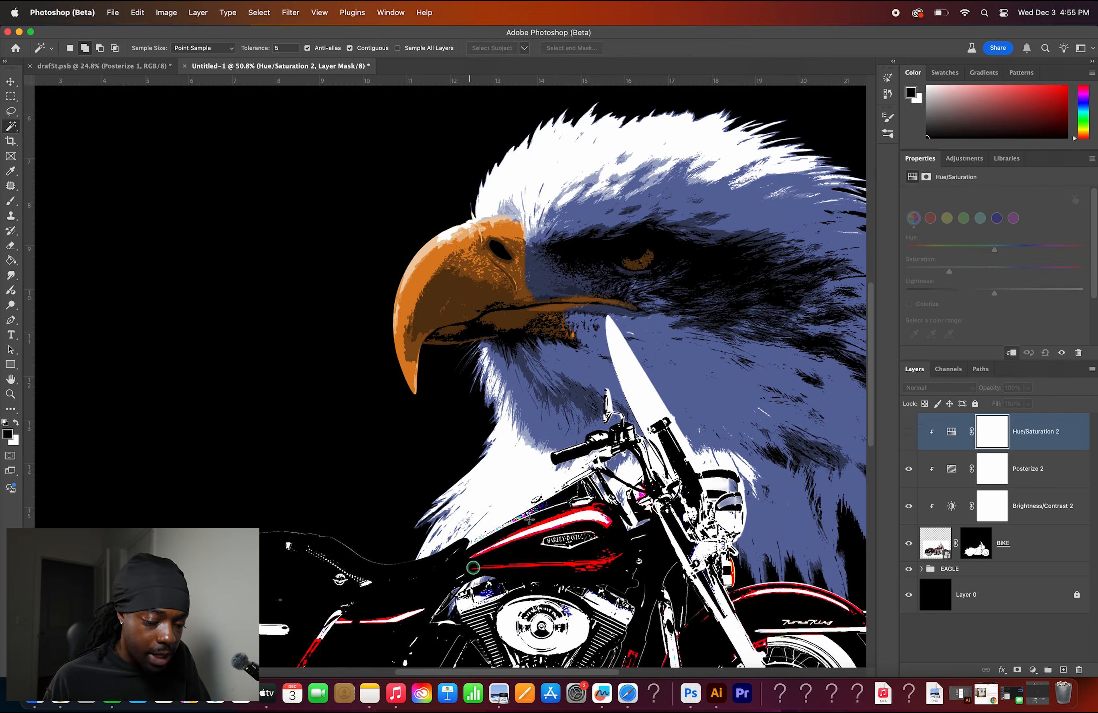
pyautogui.click(909, 432)
pyautogui.moveTo(909, 432)
pyautogui.mouseDown()
pyautogui.moveTo(908, 506)
pyautogui.moveTo(912, 442)
pyautogui.mouseUp()
pyautogui.press('super+0')
pyautogui.press('super+0')
# - Group the bike layer with its three adjustments and name the group BIKE
pyautogui.click(1039, 518)
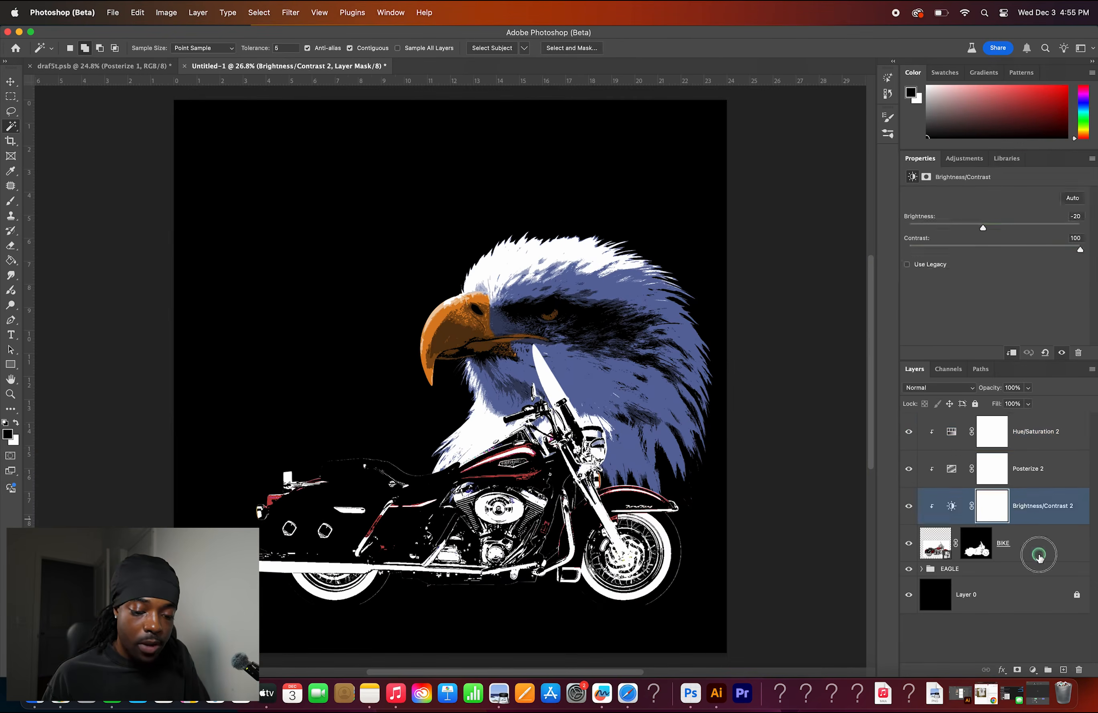
pyautogui.click(1039, 555)
pyautogui.keyDown('shift'); pyautogui.click(1047, 446); pyautogui.keyUp('shift')
pyautogui.press('super+g')
pyautogui.doubleClick(955, 423)
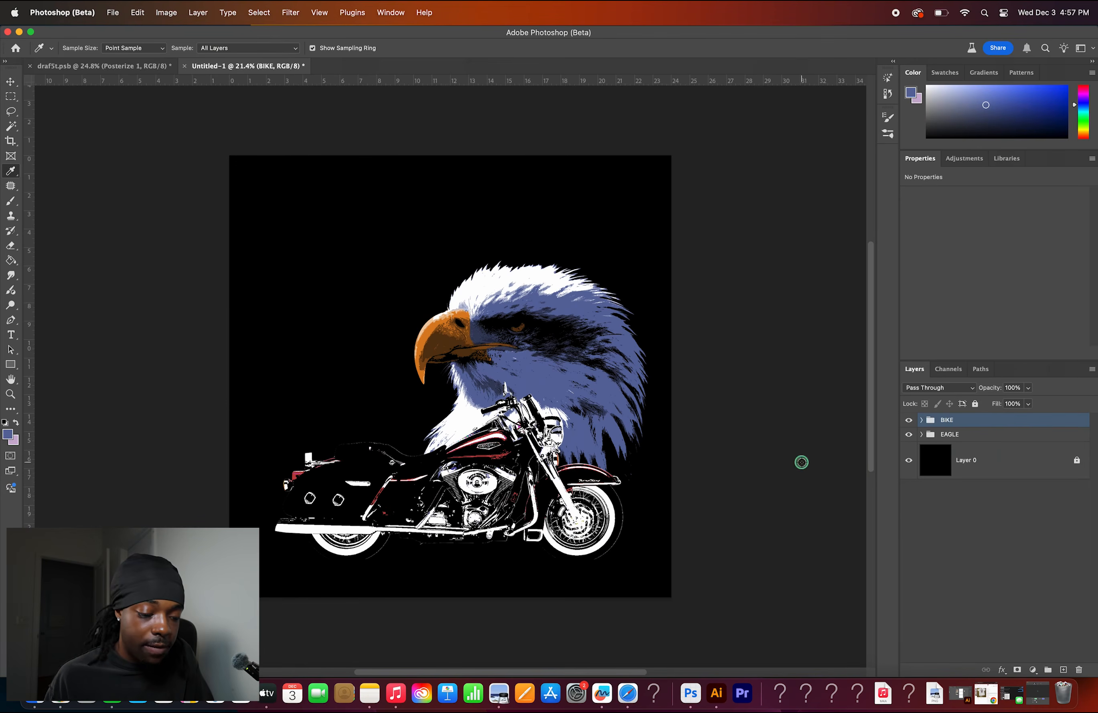
# - Add a new empty layer above the BIKE group and sample the dark blue beside the eagle's beak as foreground colour
pyautogui.click(1064, 670)
pyautogui.scroll(8, 522, 326)
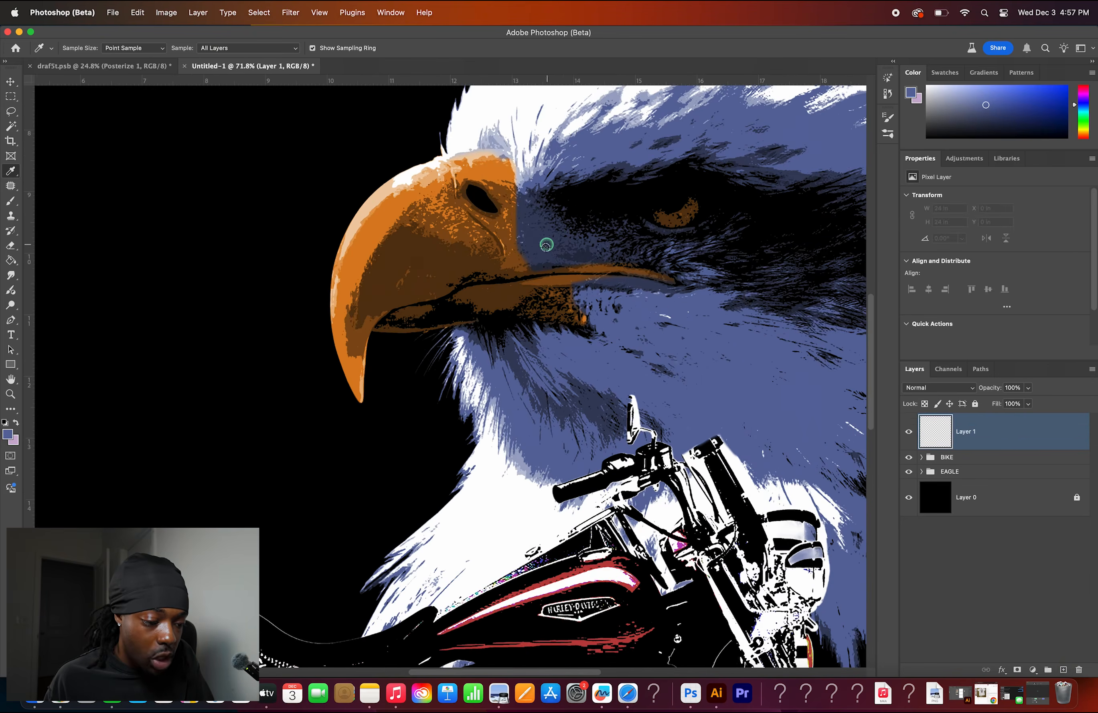
pyautogui.moveTo(531, 233)
pyautogui.mouseDown()
pyautogui.moveTo(519, 228)
pyautogui.moveTo(534, 220)
pyautogui.mouseUp()
pyautogui.press('super+0')
pyautogui.moveTo(1016, 432); pyautogui.dragTo(1007, 478)
pyautogui.scroll(-3, 554, 529)
pyautogui.press('super+0')
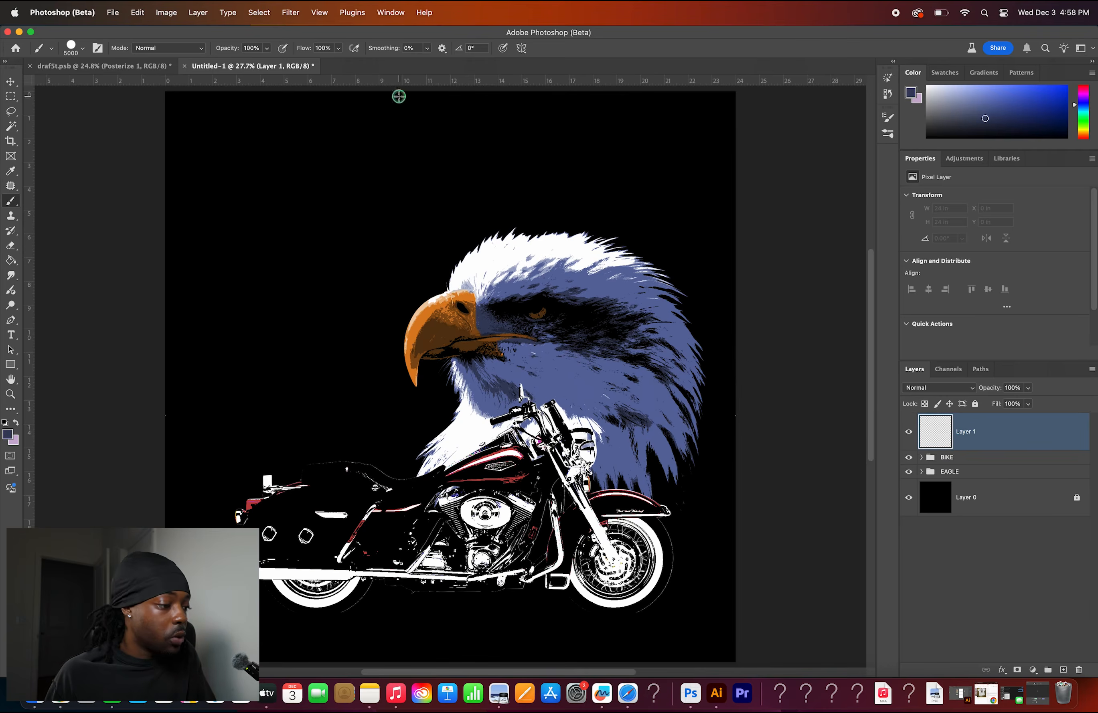
# - Flatten the 5000 px Soft Round brush tip into a wide ellipse with 15% hardness and try single blue dabs above the eagle
pyautogui.click(84, 47)
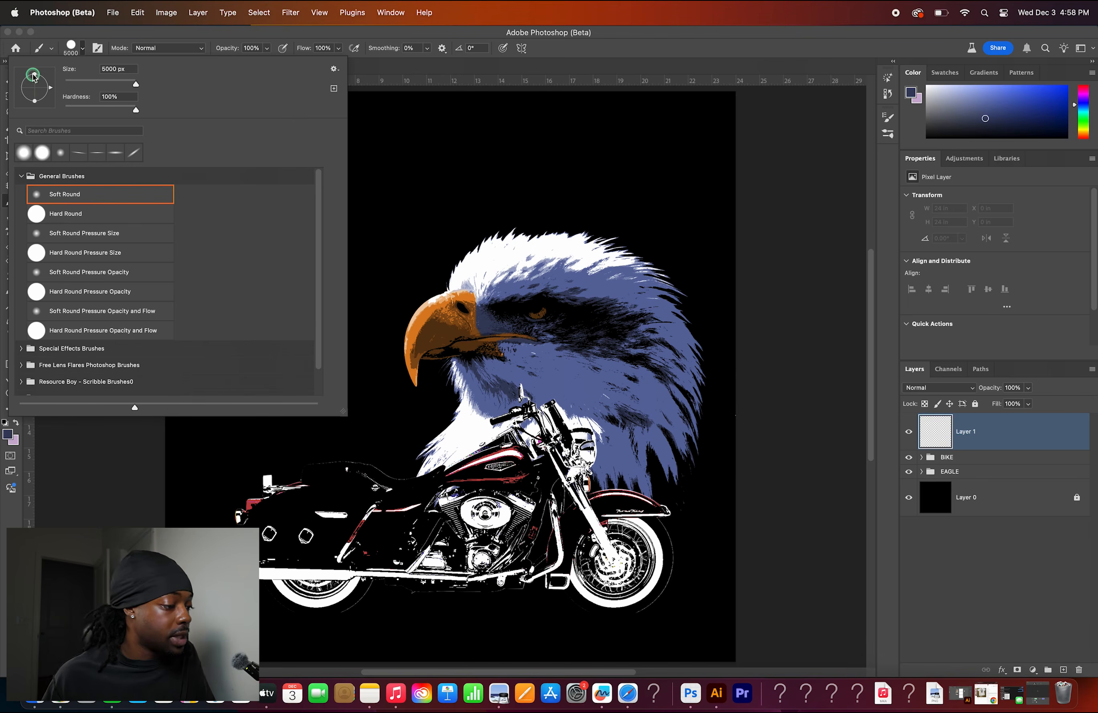
pyautogui.moveTo(36, 77); pyautogui.dragTo(36, 84)
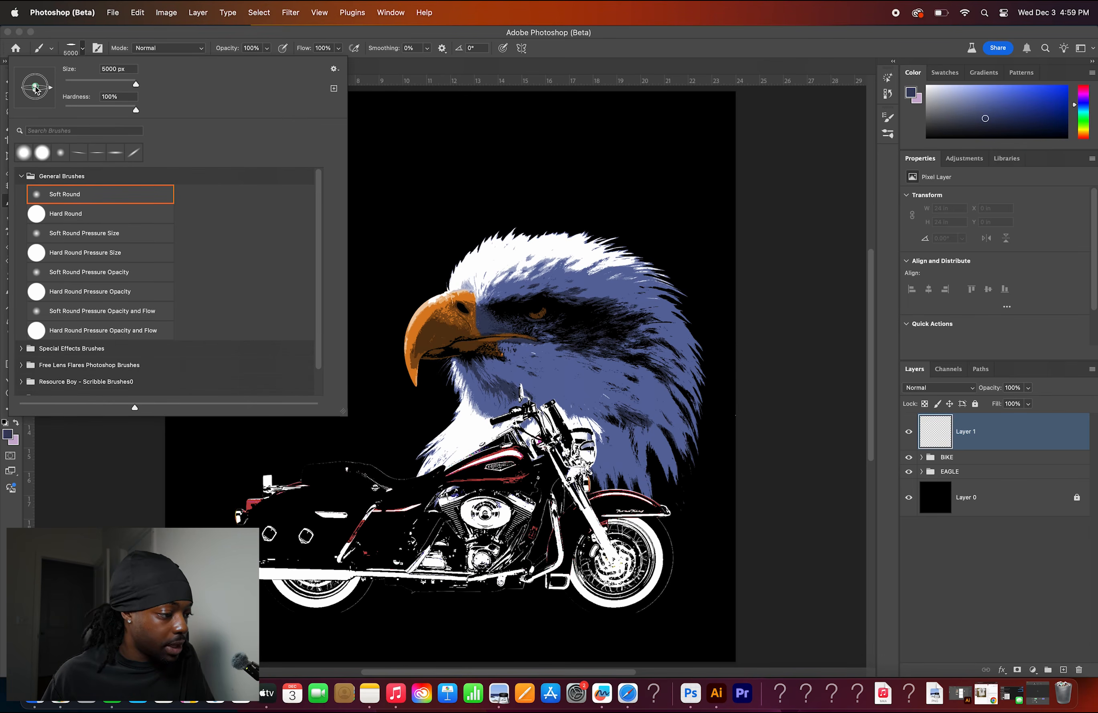
pyautogui.moveTo(41, 90)
pyautogui.mouseDown()
pyautogui.moveTo(44, 108)
pyautogui.moveTo(124, 117)
pyautogui.moveTo(77, 112)
pyautogui.mouseUp()
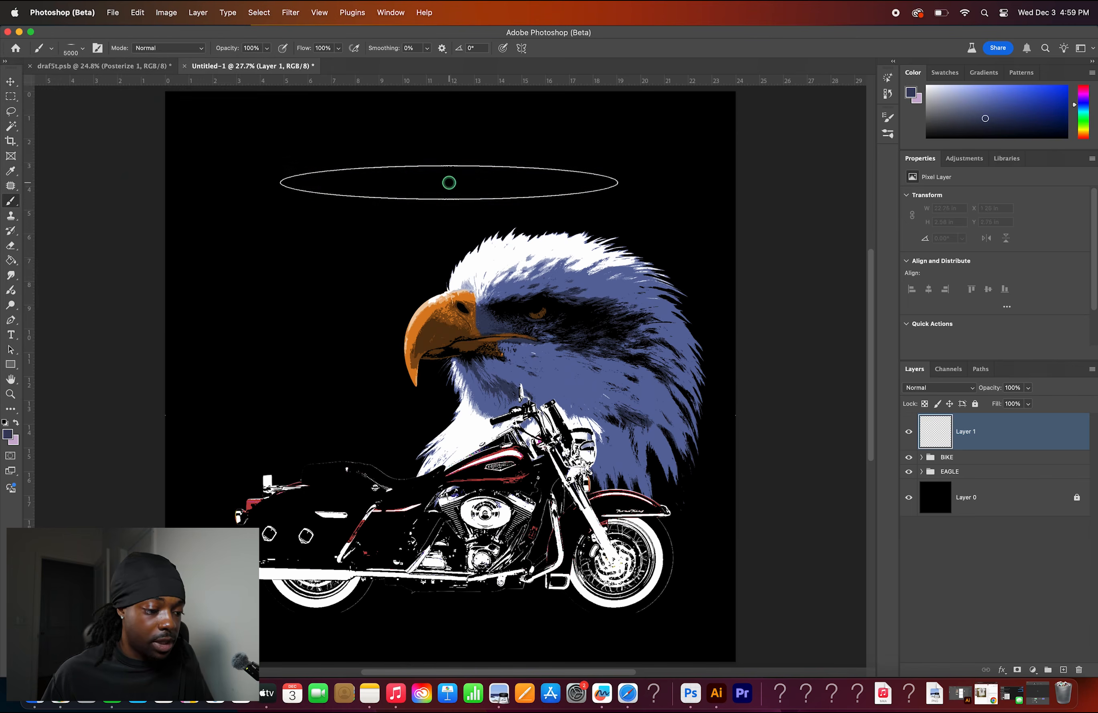
pyautogui.click(449, 182)
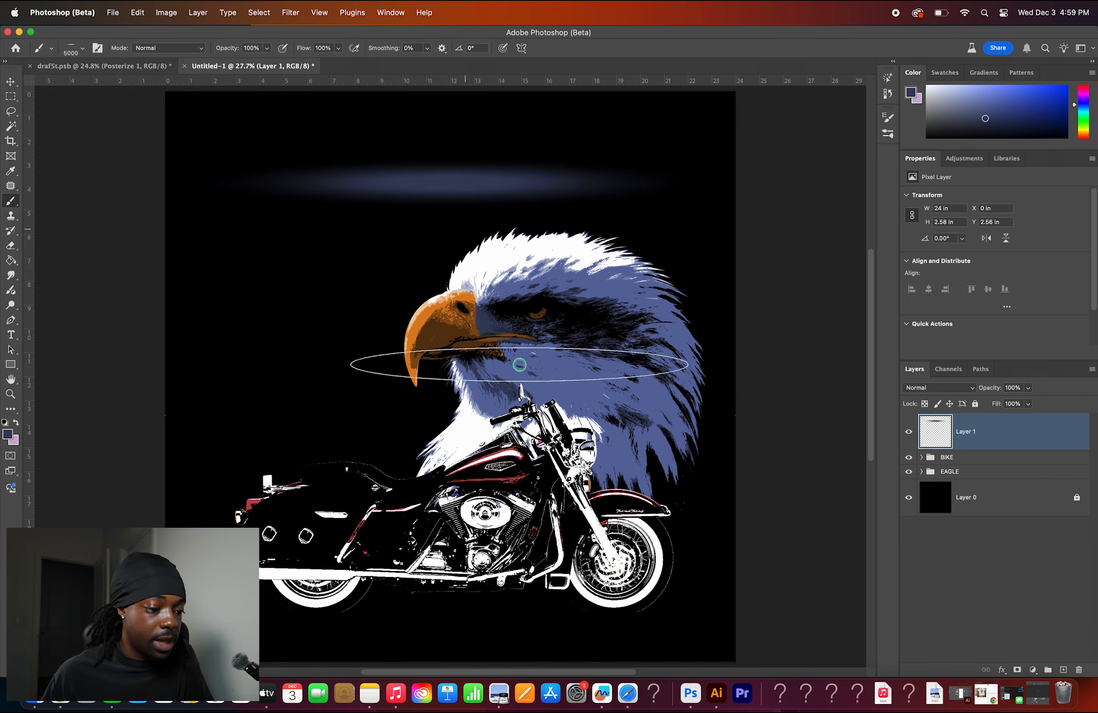
pyautogui.press('super+z')
pyautogui.click(441, 167)
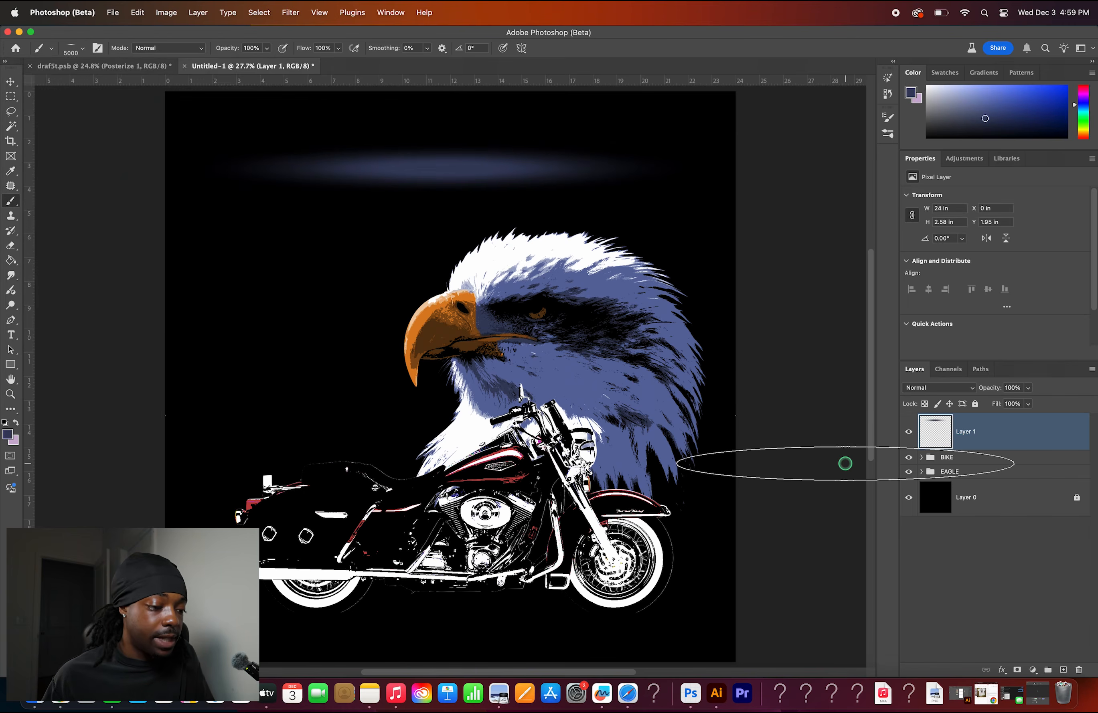
# - Flatten the brush tip further and, with Layer 1 below the EAGLE group, stamp one thinner dark blue ellipse above the eagle
pyautogui.click(83, 48)
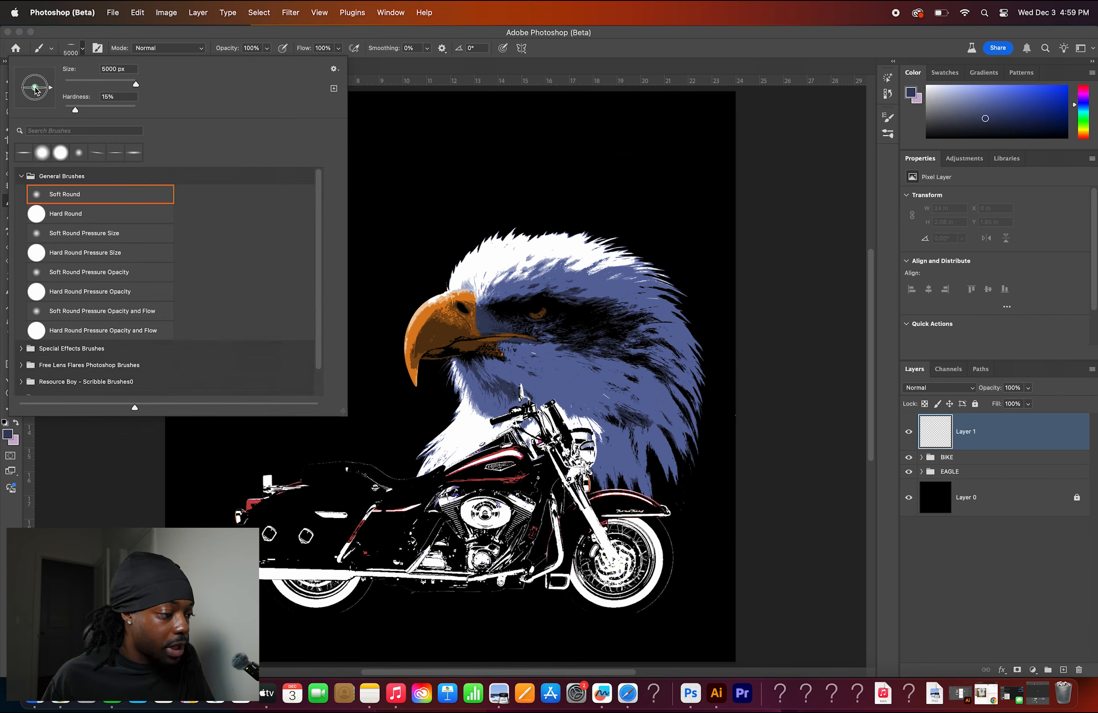
pyautogui.moveTo(36, 89); pyautogui.dragTo(36, 88)
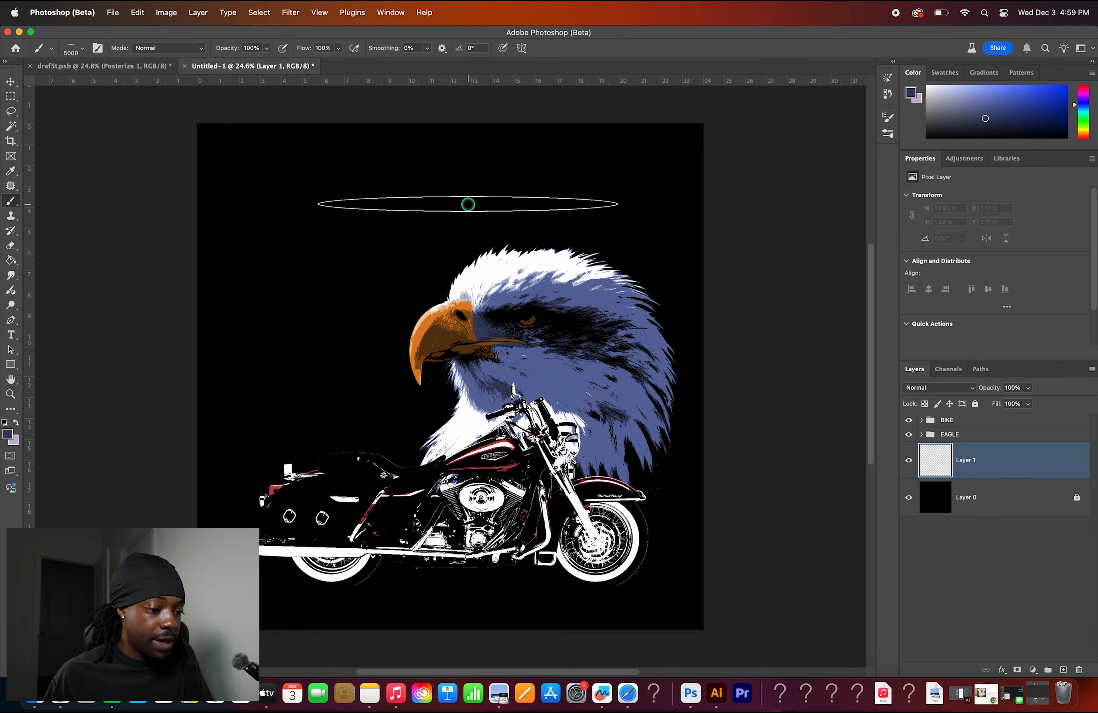
pyautogui.click(452, 197)
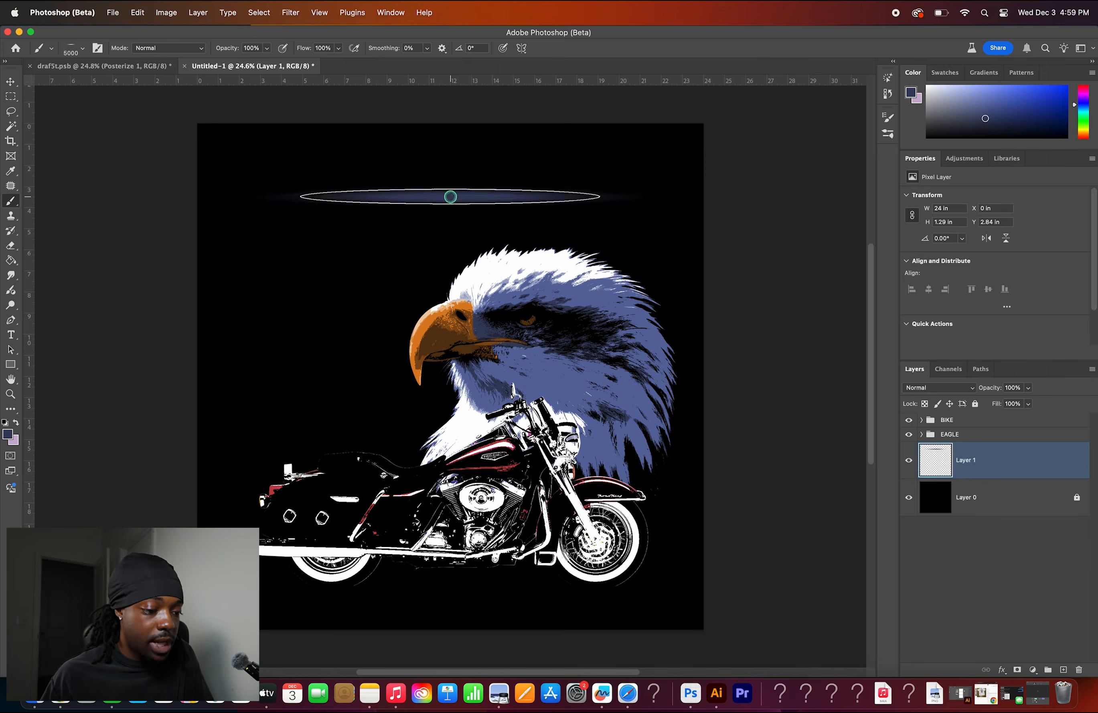
# - Place the blue ellipse under the bike's wheels, its layer above the EAGLE group, and stretch it to about 28.5 in wide and 1.3 in high
pyautogui.press('v')
pyautogui.moveTo(505, 191); pyautogui.dragTo(521, 544)
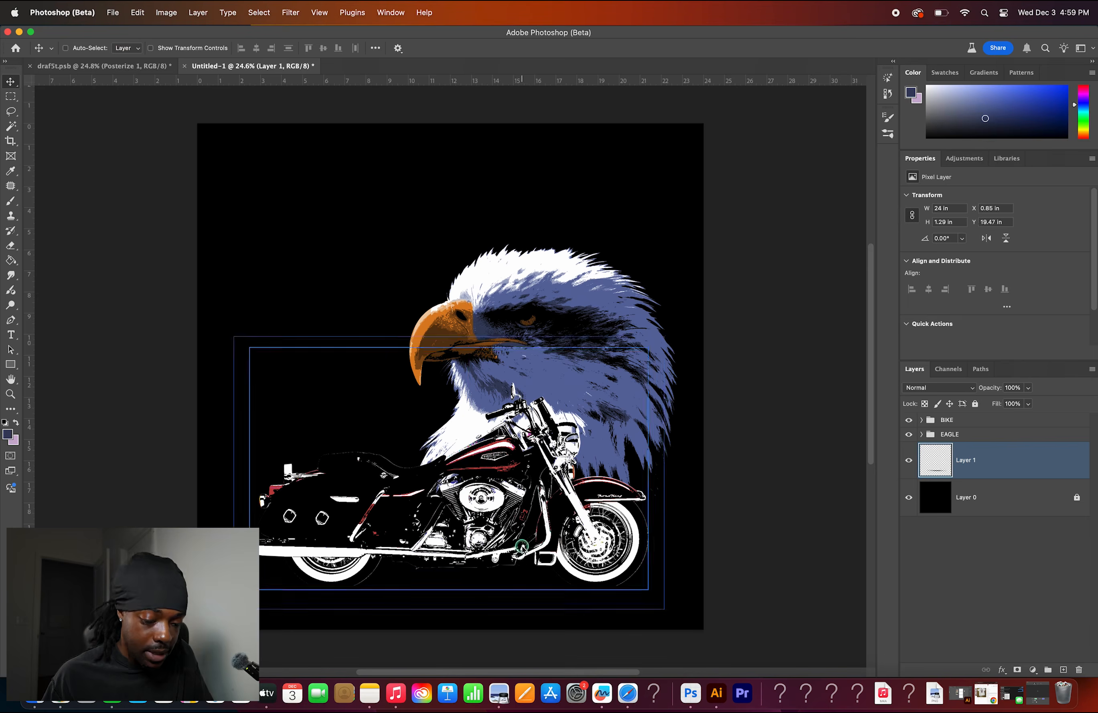
pyautogui.press('super+bracketright')
pyautogui.press('super+t')
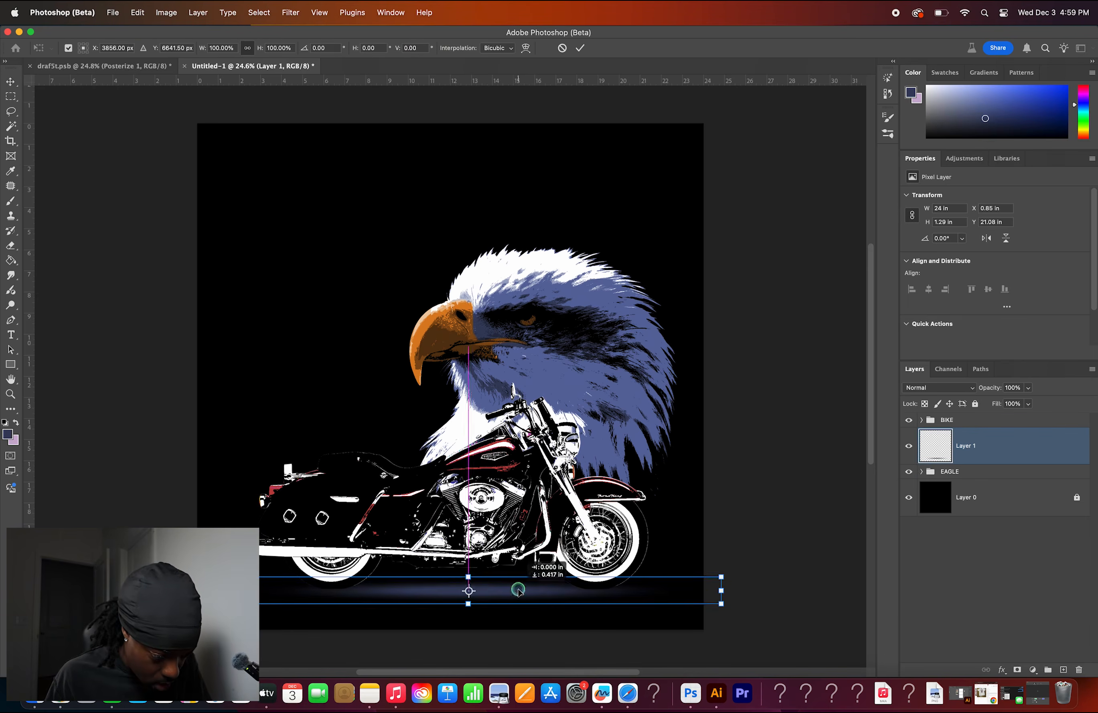
pyautogui.moveTo(463, 582)
pyautogui.mouseDown()
pyautogui.moveTo(539, 584)
pyautogui.moveTo(466, 566)
pyautogui.moveTo(511, 587)
pyautogui.mouseUp()
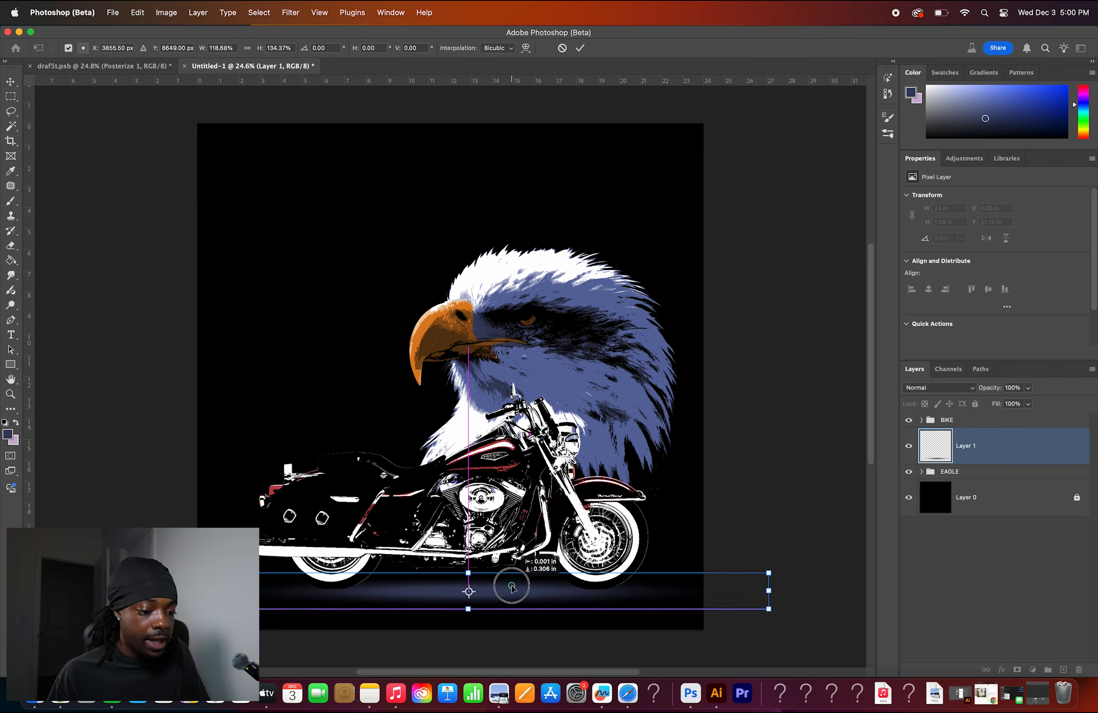
pyautogui.moveTo(465, 574); pyautogui.dragTo(498, 598)
pyautogui.press('Return')
# - Duplicate the blue ellipse layer and compare the ground glow with and without the copy
pyautogui.moveTo(1039, 450); pyautogui.dragTo(1063, 670)
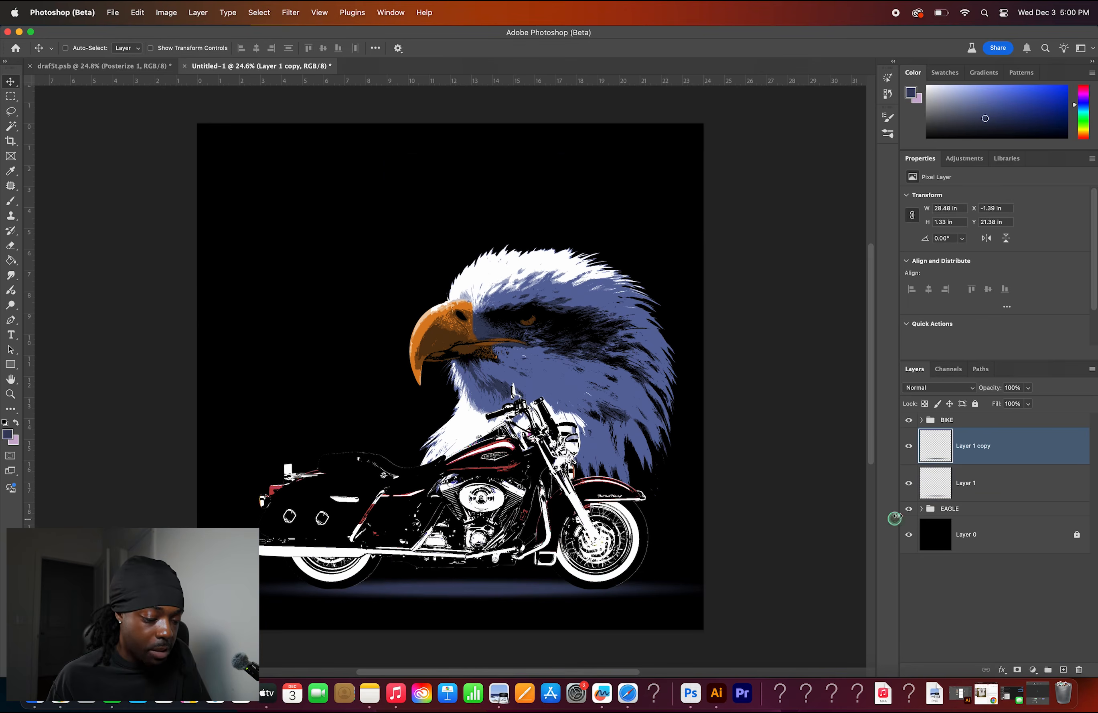
pyautogui.click(902, 450)
pyautogui.moveTo(447, 634); pyautogui.dragTo(556, 602)
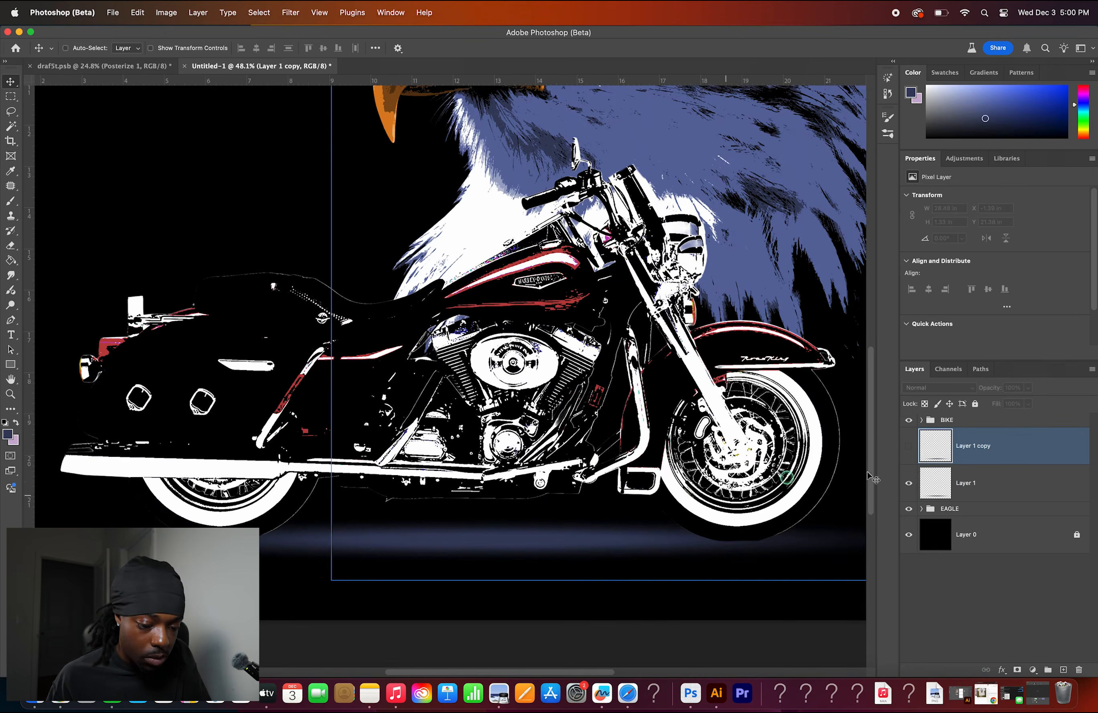
pyautogui.click(906, 444)
pyautogui.click(906, 445)
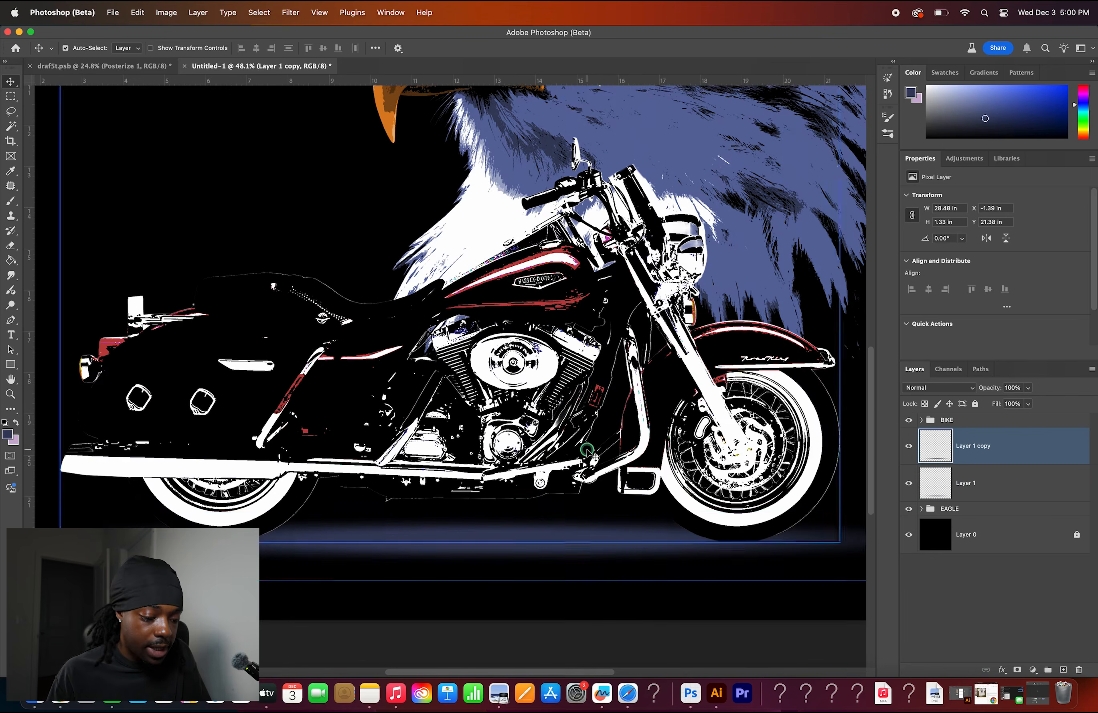
pyautogui.press('super+0')
pyautogui.scroll(-2, 650, 501)
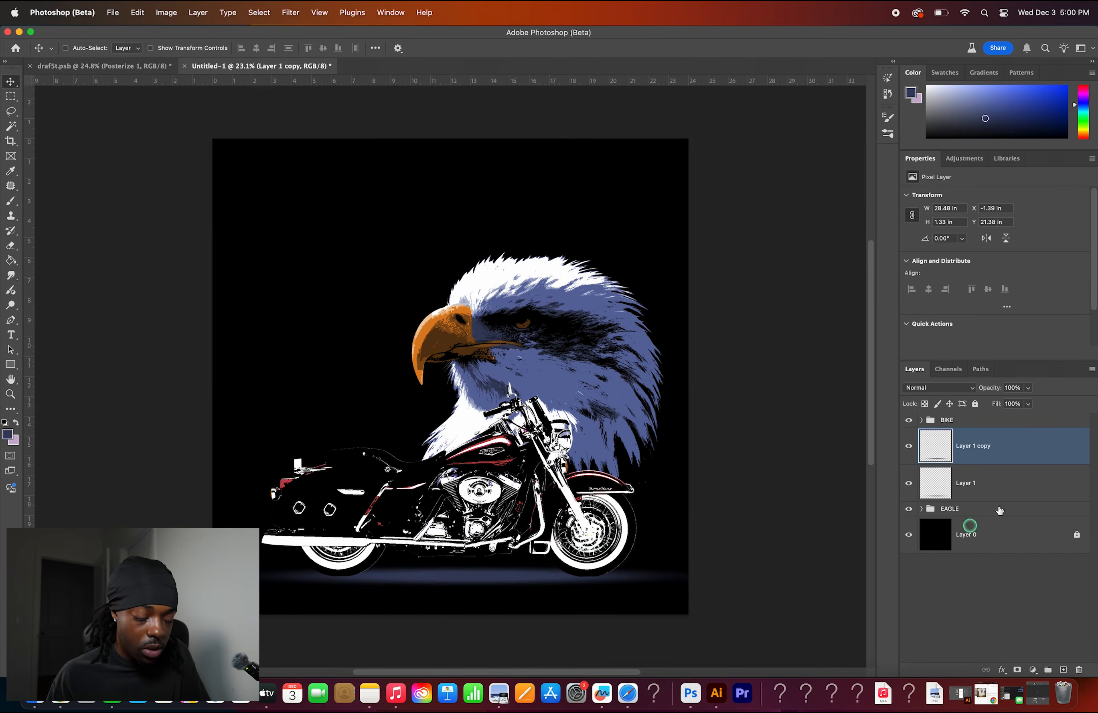
# - Merge the two blue glow layers and name the merged layer GROUND
pyautogui.keyDown('shift'); pyautogui.click(1000, 486); pyautogui.keyUp('shift')
pyautogui.press('super+e')
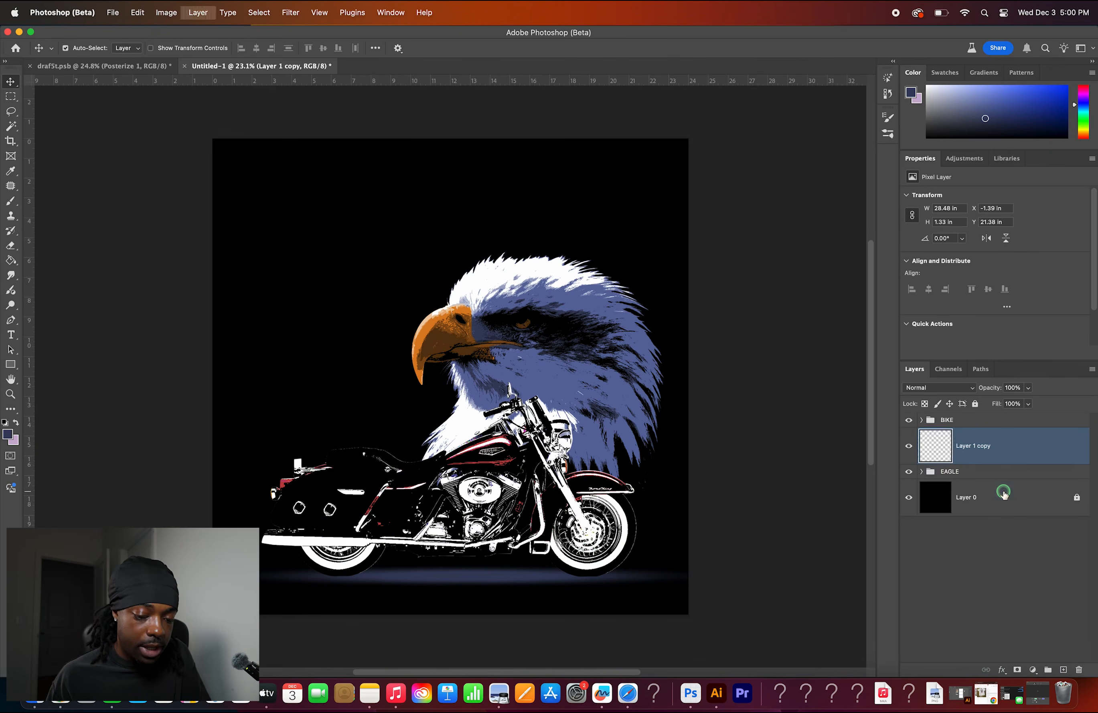
pyautogui.doubleClick(981, 446)
pyautogui.write('GROUND')
pyautogui.click(957, 578)
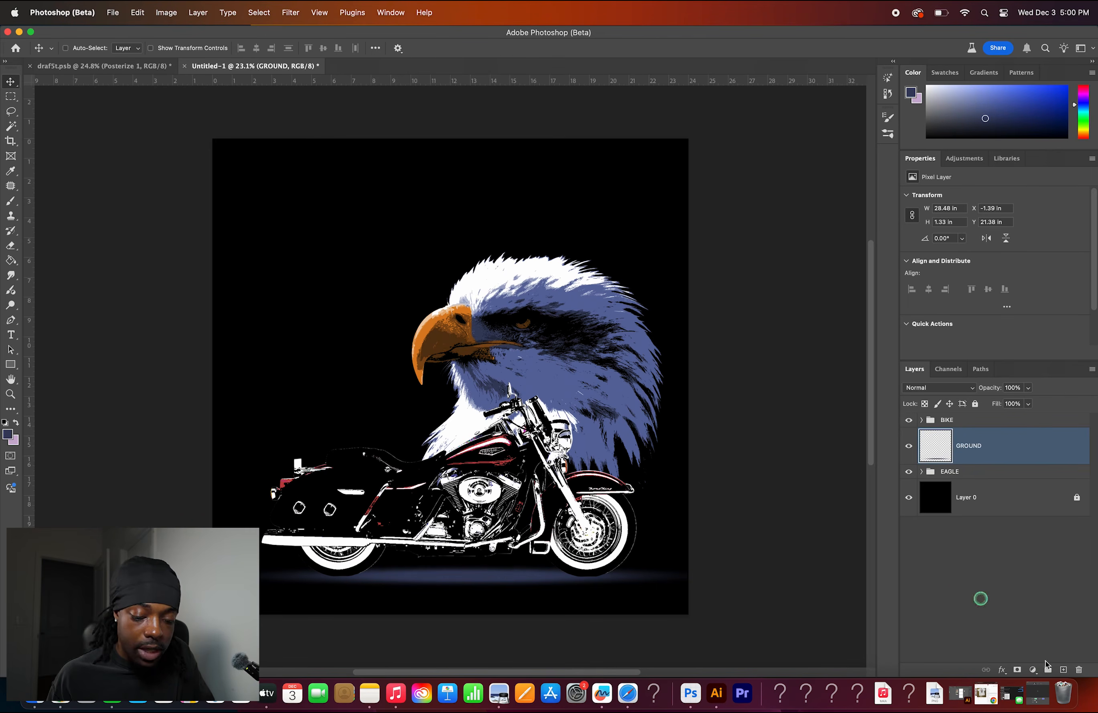
# - Add a new layer above GROUND and stamp one white flattened brush ellipse above the eagle
pyautogui.click(1063, 671)
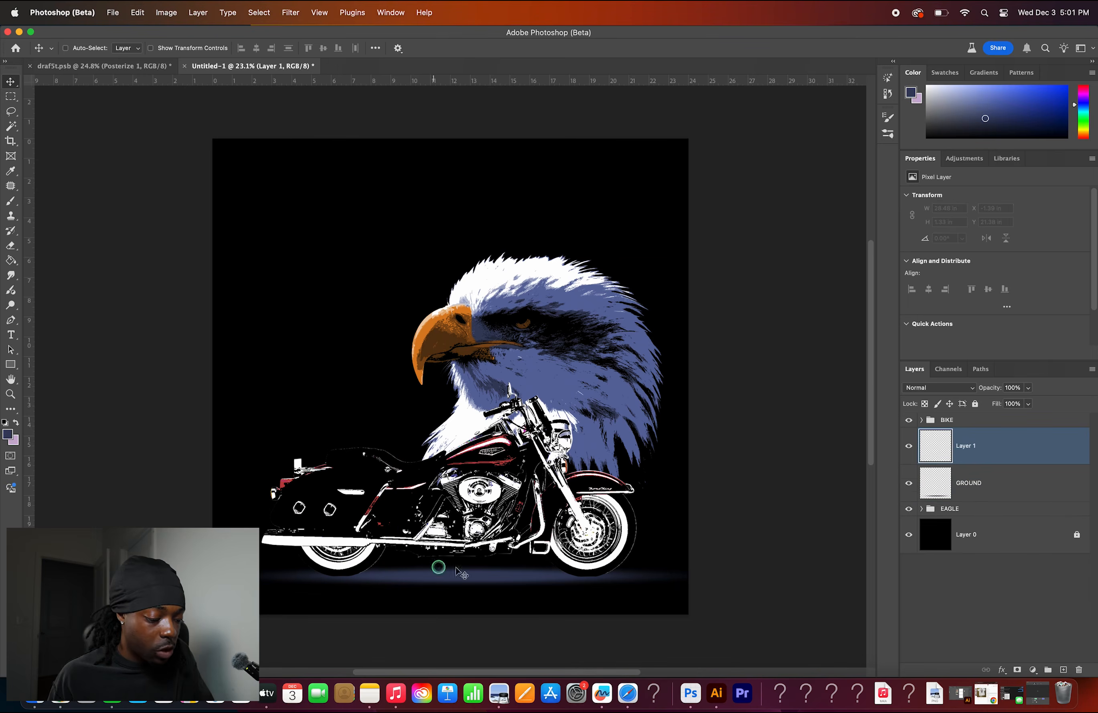
pyautogui.moveTo(975, 120); pyautogui.dragTo(927, 139)
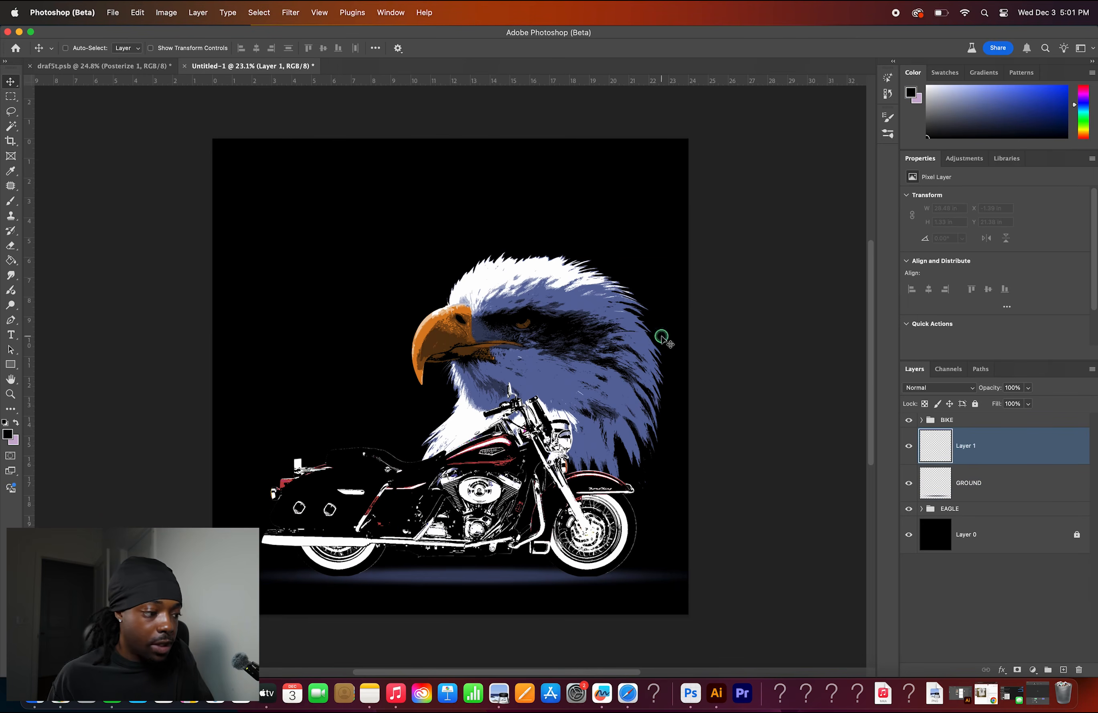
pyautogui.click(12, 201)
pyautogui.moveTo(983, 102); pyautogui.dragTo(927, 86)
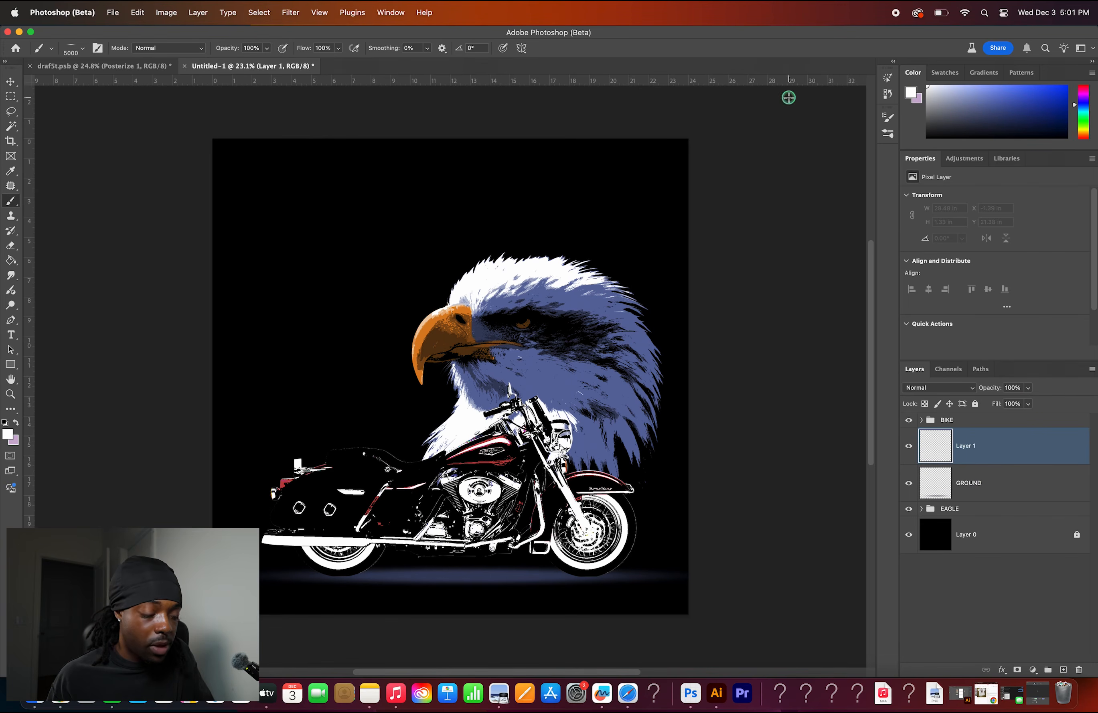
pyautogui.click(429, 220)
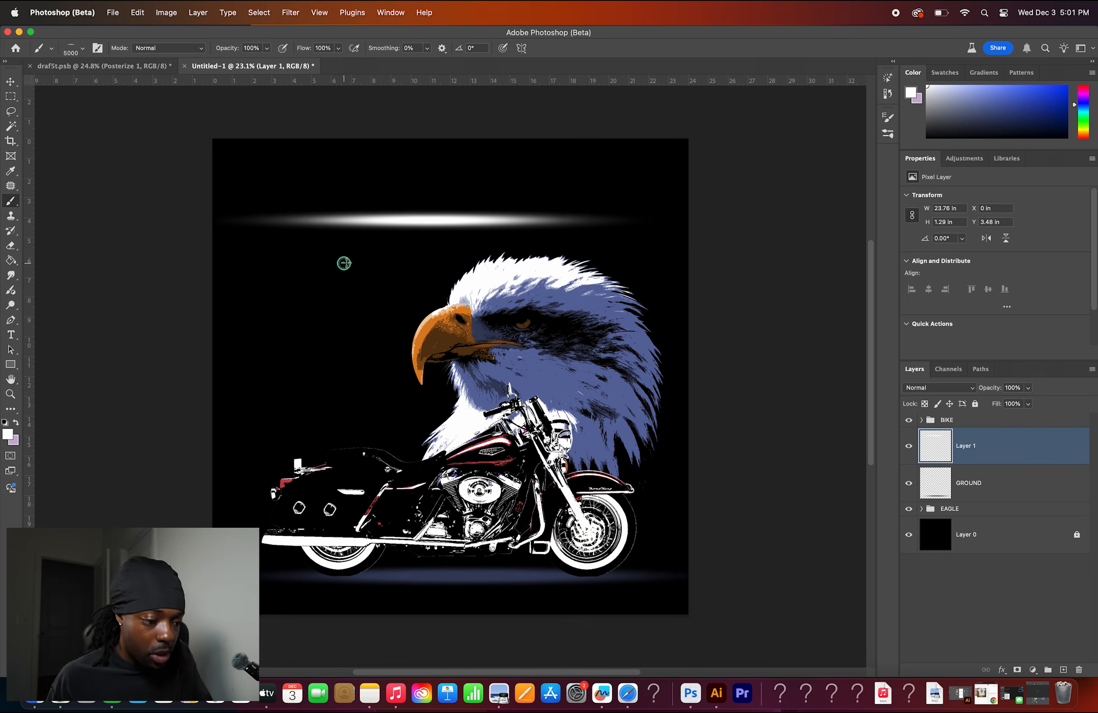
# - Shrink the white ellipse to about 10.7 in wide and 0.6 in high and place it under the bike's rear wheel
pyautogui.press('super+t')
pyautogui.moveTo(470, 241)
pyautogui.mouseDown()
pyautogui.moveTo(467, 601)
pyautogui.moveTo(471, 581)
pyautogui.mouseUp()
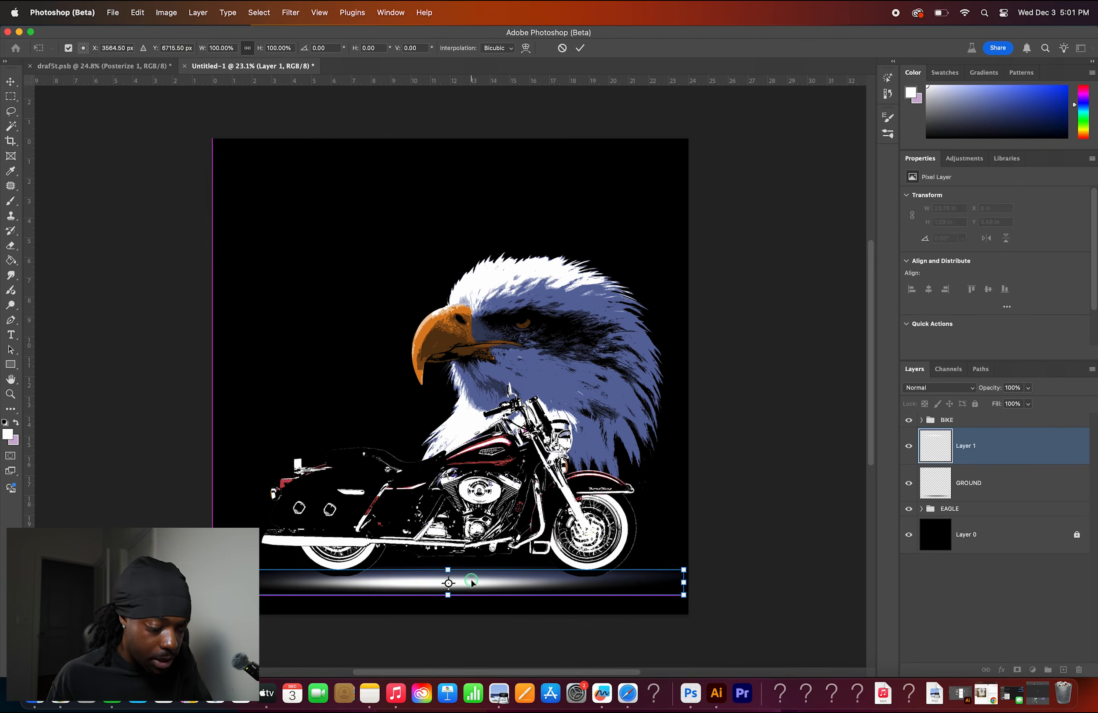
pyautogui.scroll(5, 490, 559)
pyautogui.moveTo(846, 547); pyautogui.dragTo(414, 547)
pyautogui.moveTo(238, 547); pyautogui.dragTo(282, 536)
pyautogui.press('Return')
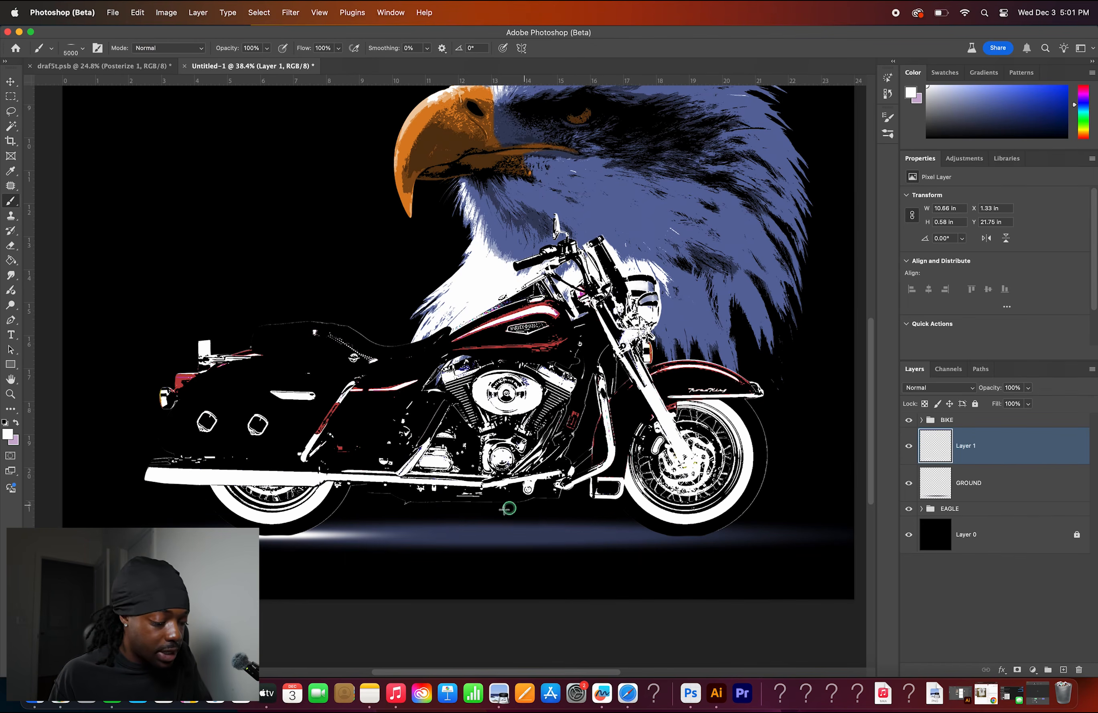
# - Turn the white ellipse under the rear wheel black as a shadow and name its layer BIKE SHADOW
pyautogui.hscroll(-5, 297, 505)
pyautogui.scroll(-3, 297, 505)
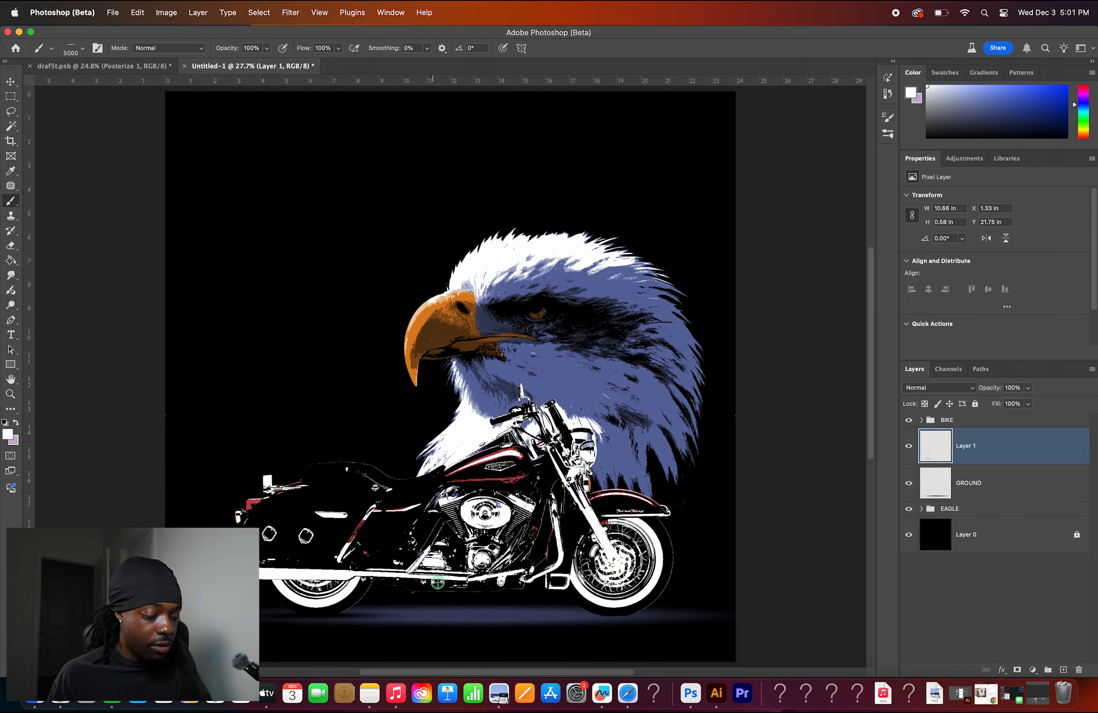
pyautogui.scroll(3, 369, 623)
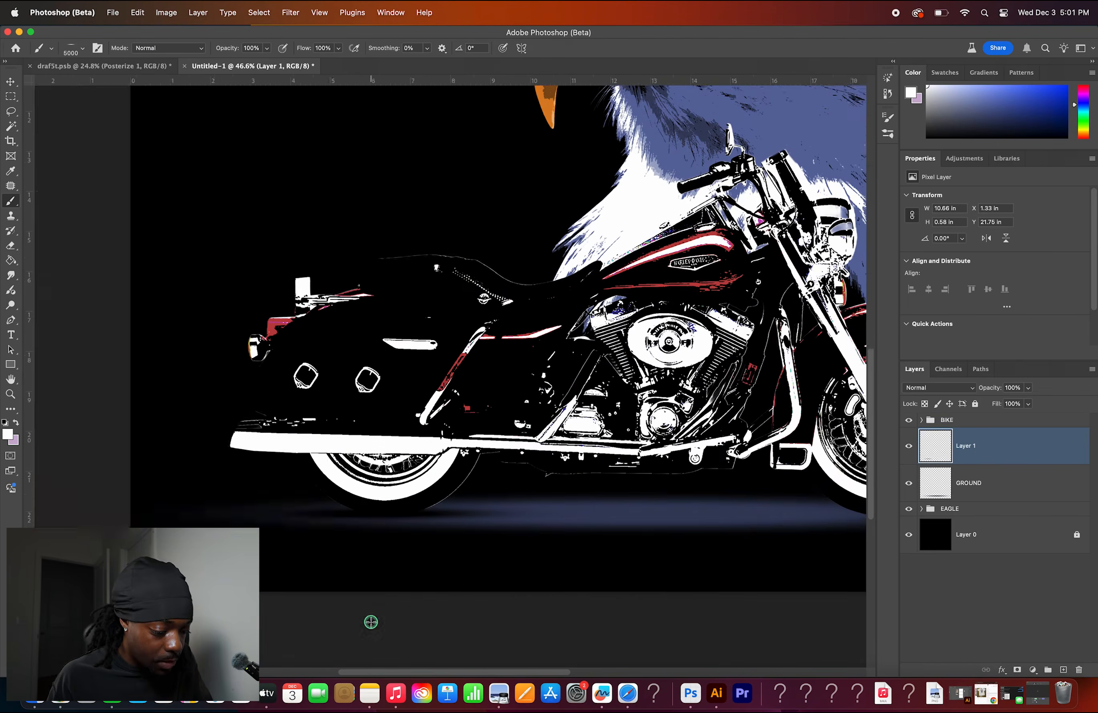
pyautogui.hscroll(5, 240, 505)
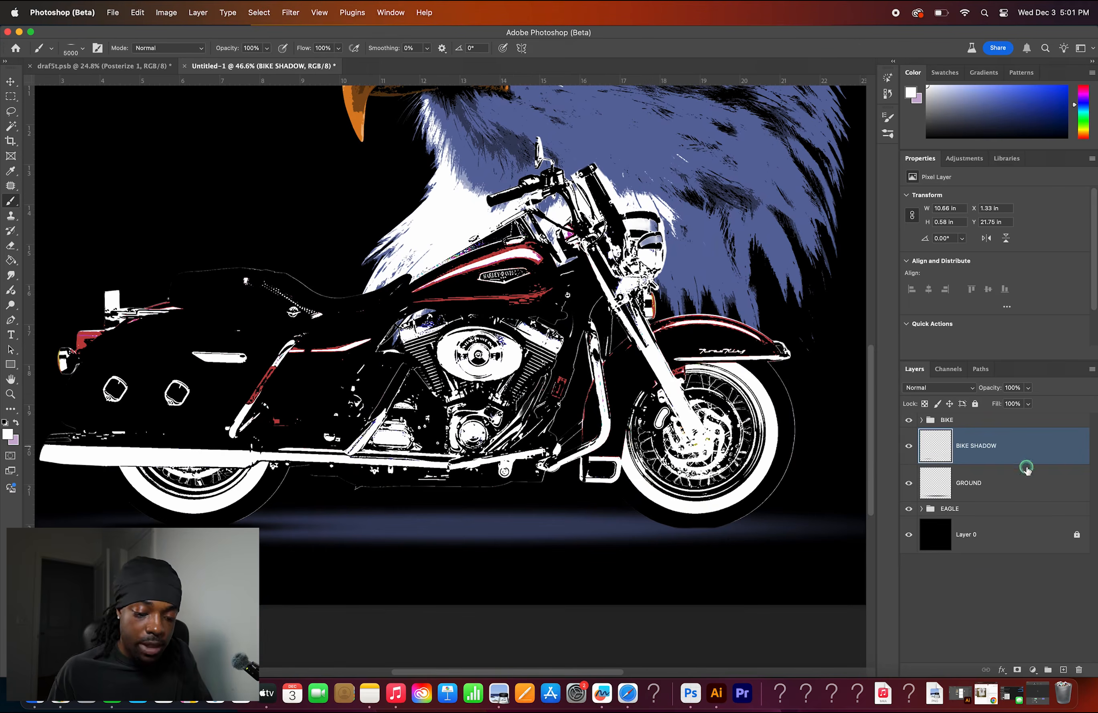
# - Duplicate the BIKE SHADOW layer and move the copy under the bike's front wheel
pyautogui.moveTo(1024, 464); pyautogui.dragTo(1063, 670)
pyautogui.press('cmd+t')
pyautogui.moveTo(259, 527)
pyautogui.mouseDown()
pyautogui.moveTo(743, 532)
pyautogui.moveTo(733, 530)
pyautogui.mouseUp()
pyautogui.press('Return')
pyautogui.press('b')
pyautogui.scroll(-2, 734, 531)
pyautogui.scroll(-3, 735, 531)
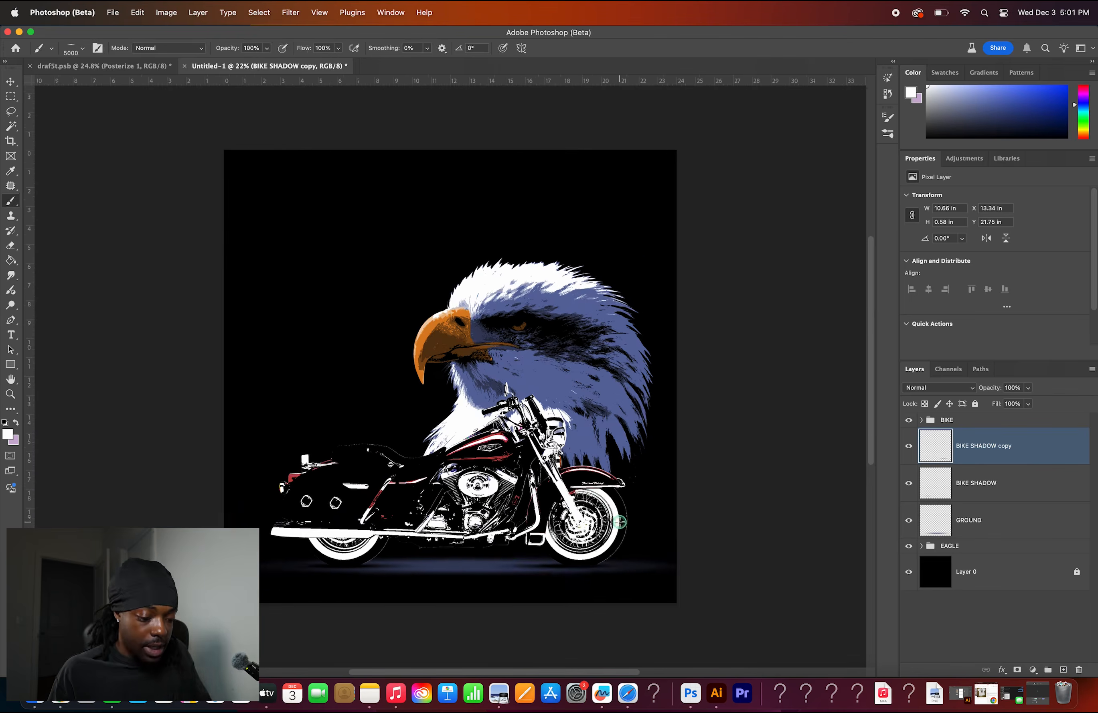
# - Stretch the front wheel's shadow copy towards the rear wheel to about 153% width
pyautogui.press('cmd+t')
pyautogui.moveTo(474, 558); pyautogui.dragTo(369, 556)
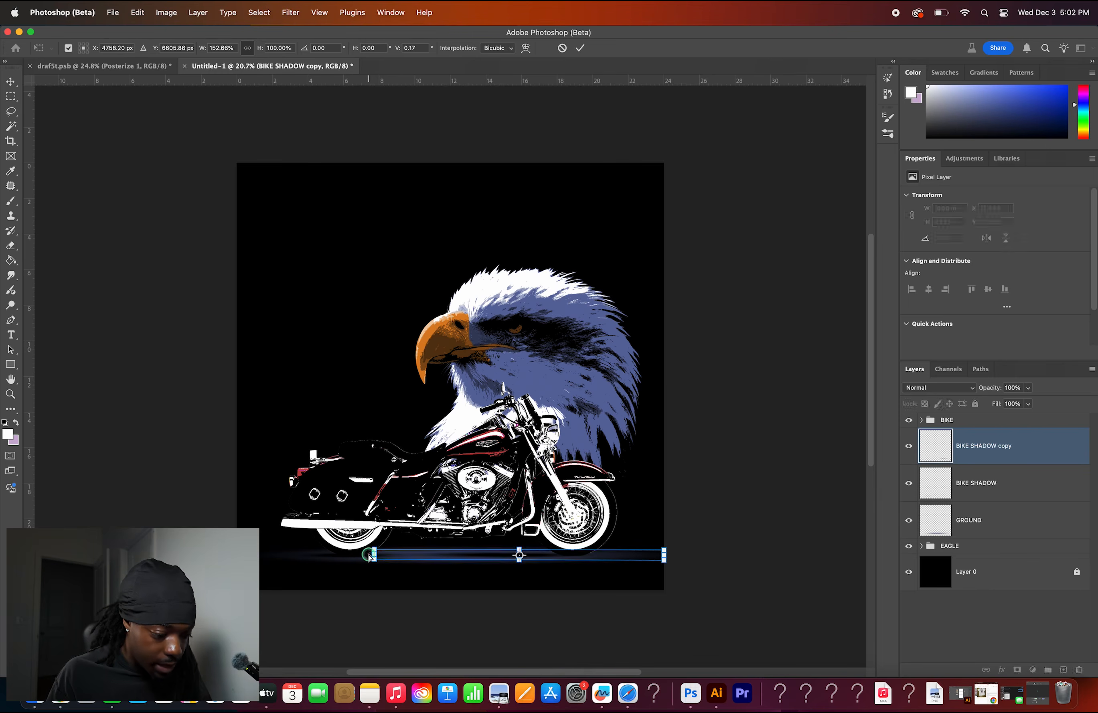
pyautogui.press('Return')
pyautogui.press('b')
pyautogui.press('super+t')
pyautogui.press('Return')
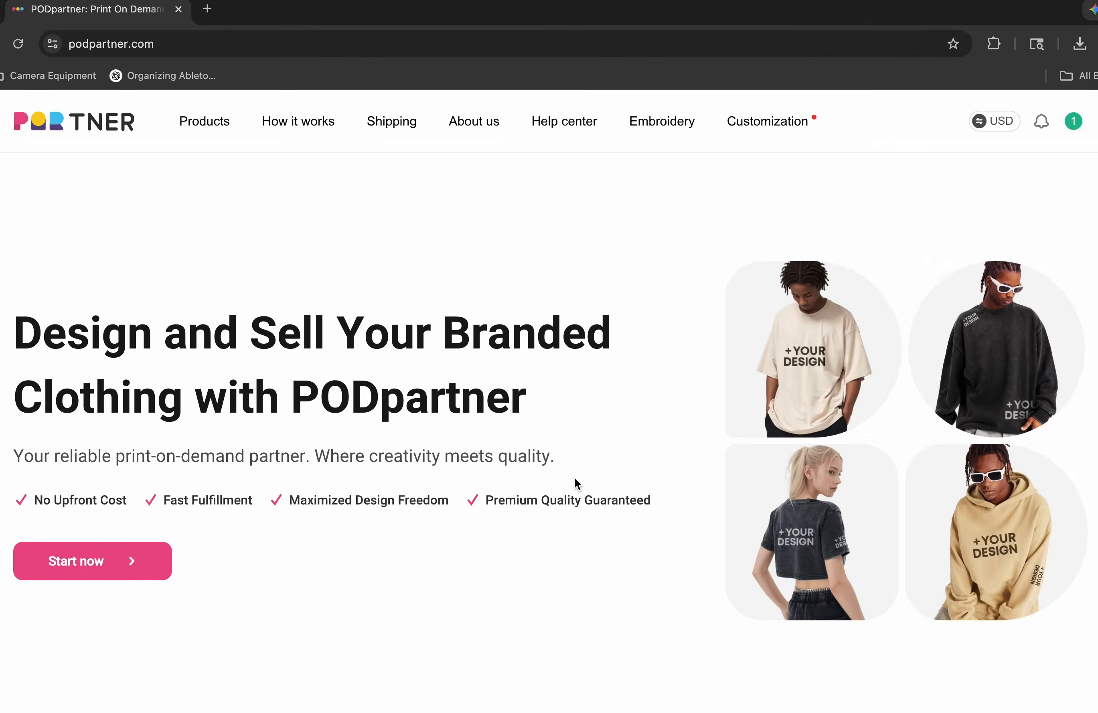
# - Switch to the PODpartner website in the browser and read through its home, How it works and Jumbo DTG apparel pages
pyautogui.scroll(-15, 575, 482)
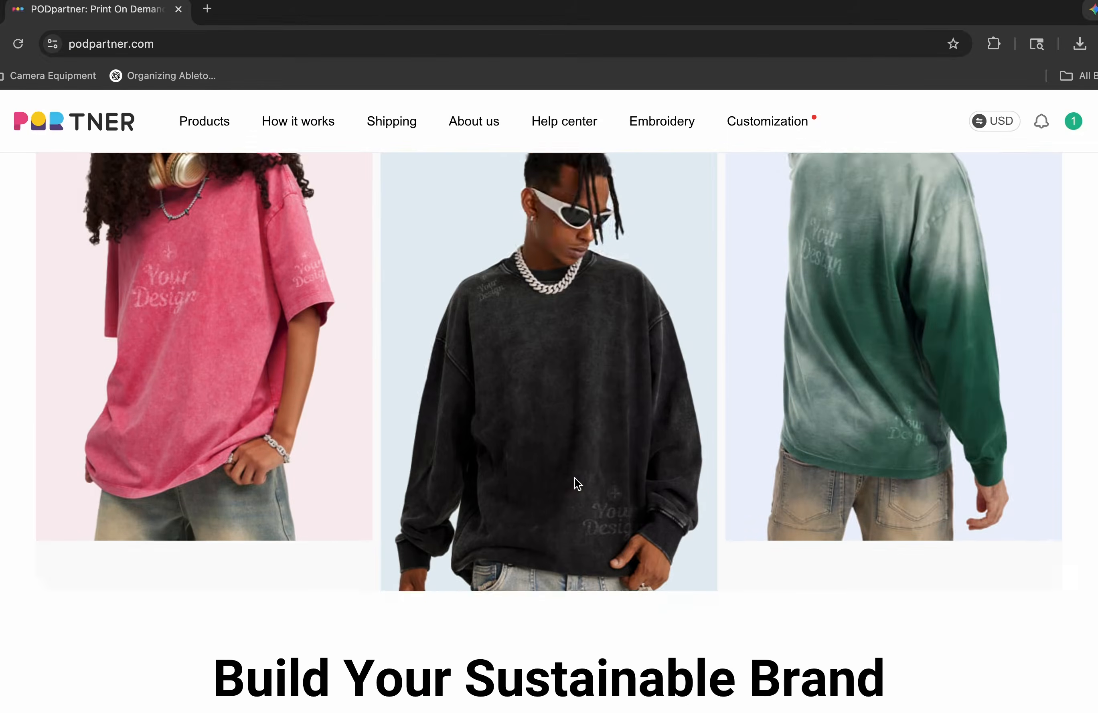
pyautogui.scroll(-8, 575, 477)
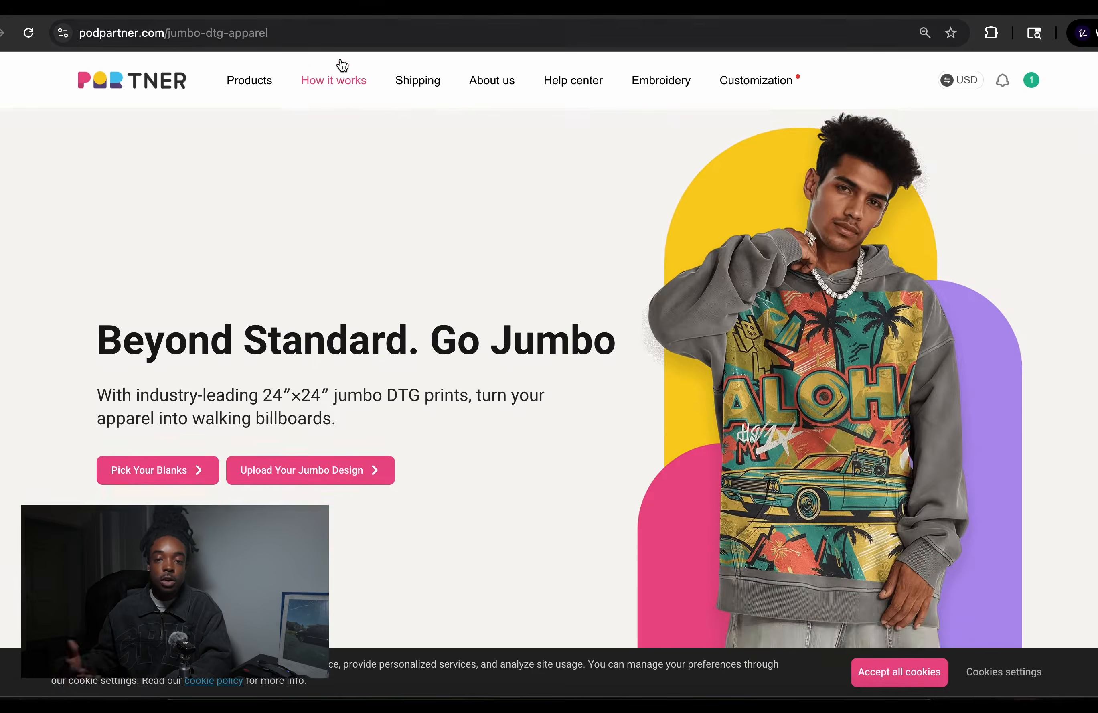
pyautogui.click(343, 82)
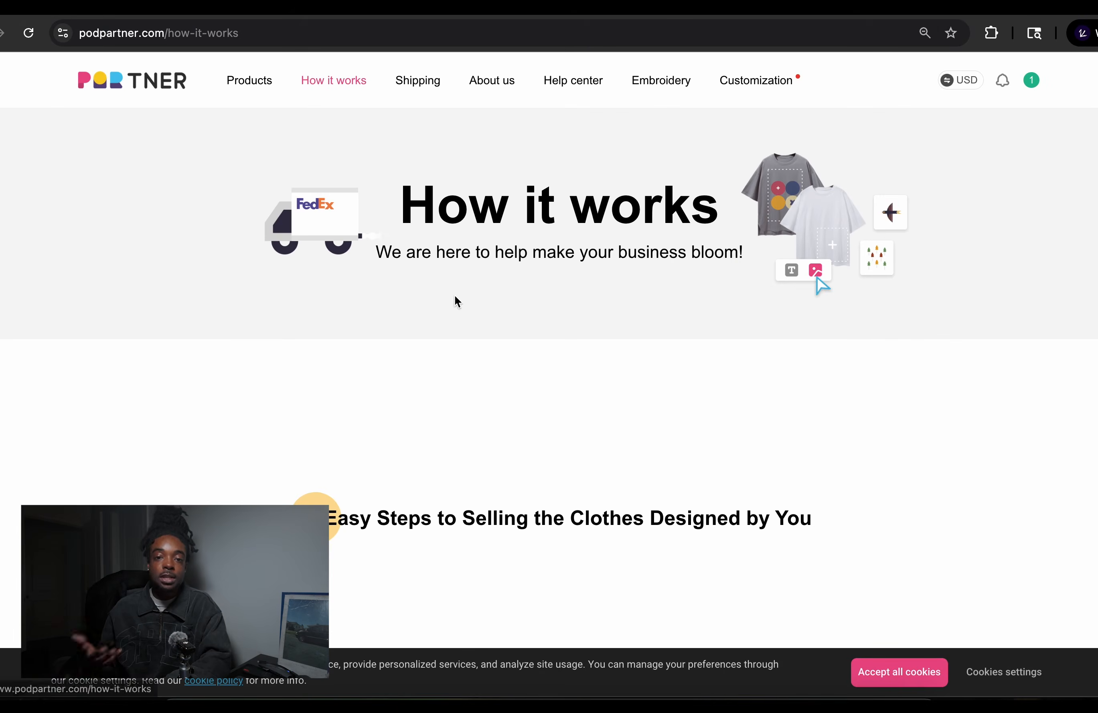
pyautogui.scroll(-6, 455, 299)
pyautogui.scroll(-10, 456, 301)
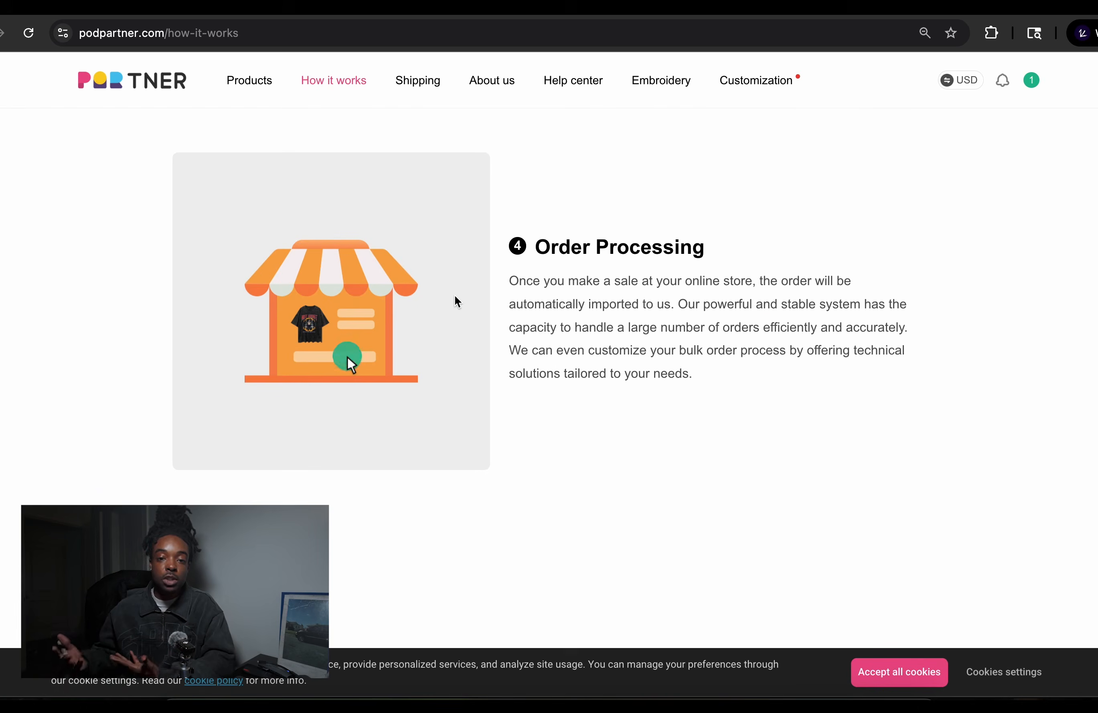
pyautogui.scroll(-10, 456, 301)
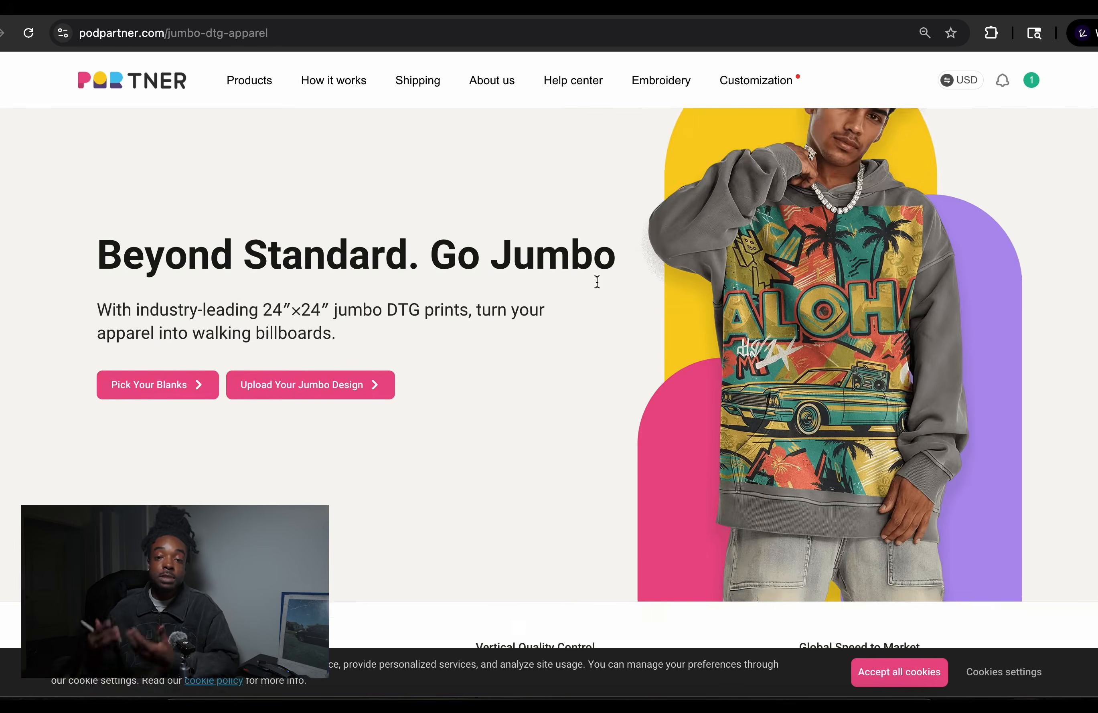
pyautogui.scroll(-5, 597, 281)
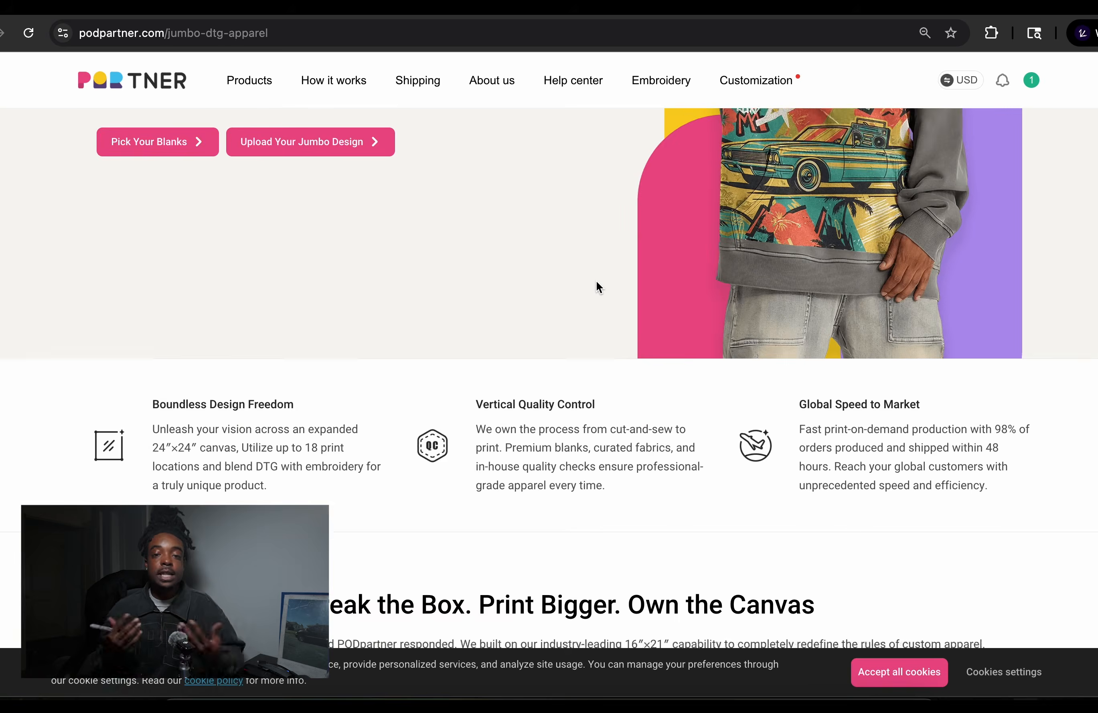
# - Skim the print size comparison, open the men's 260GSM Unisex Faded Raw Hem T-shirt and start designing it
pyautogui.scroll(-10, 597, 287)
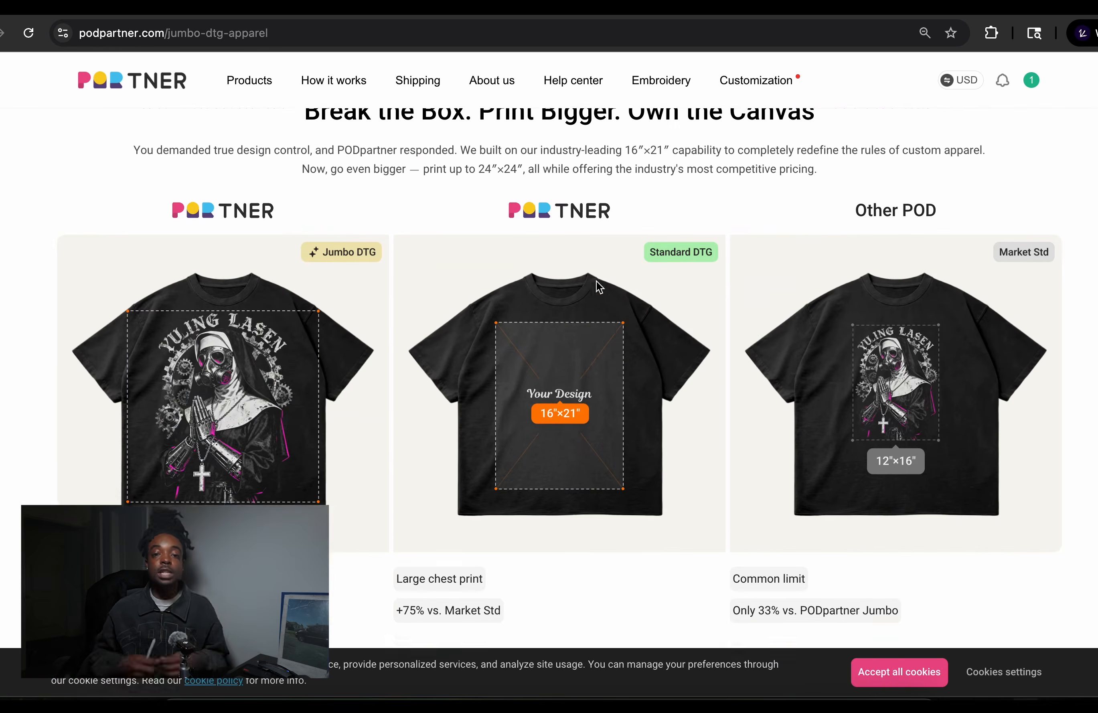
pyautogui.scroll(-2, 597, 285)
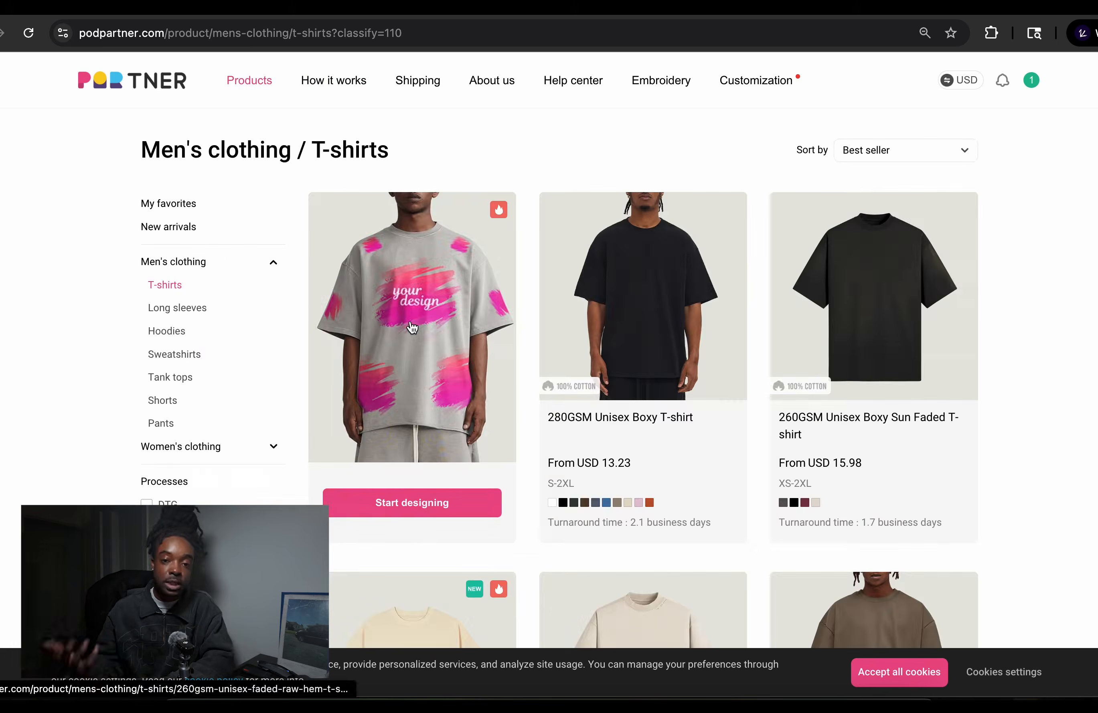
pyautogui.click(412, 328)
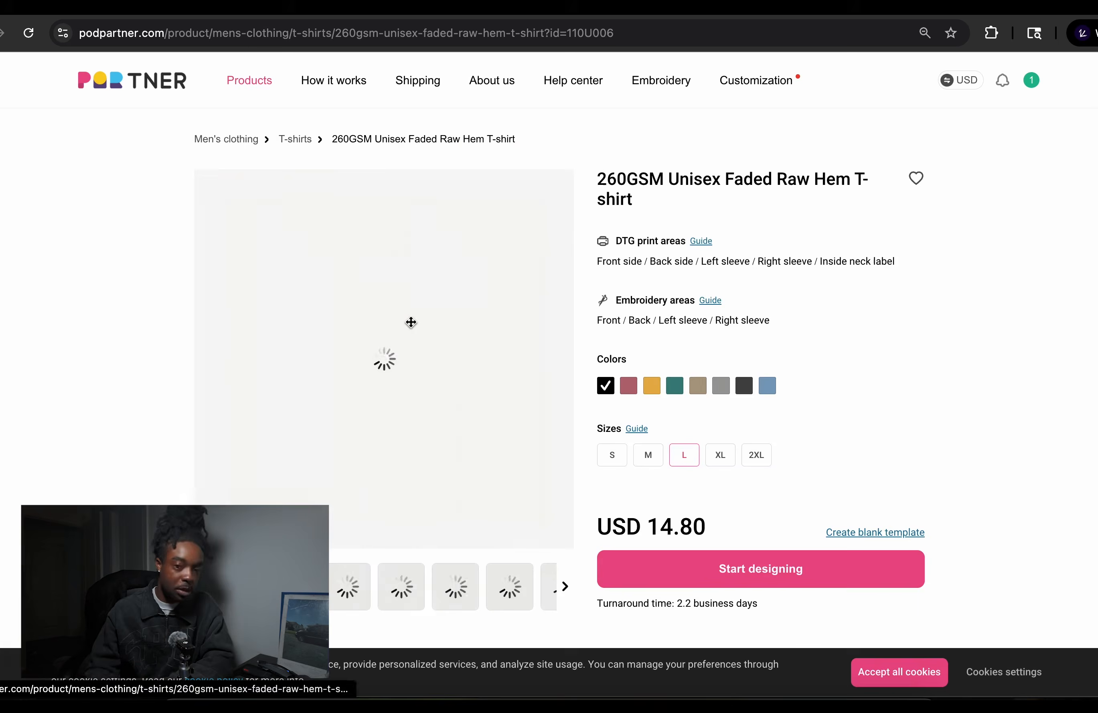
pyautogui.click(719, 567)
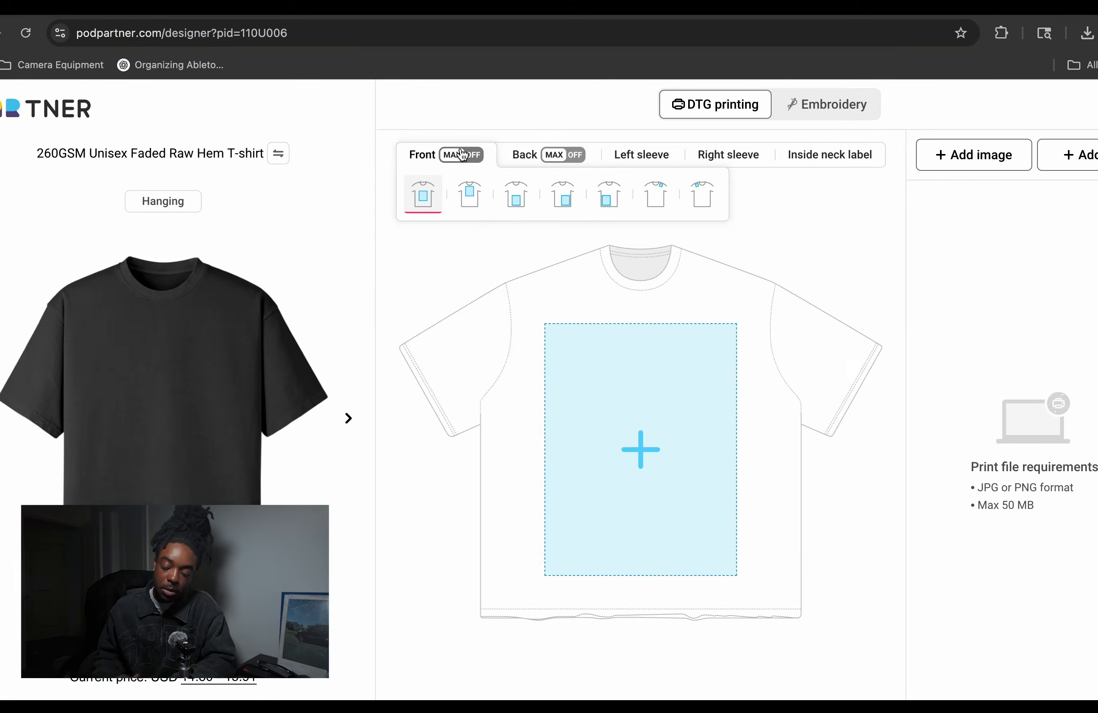
# - Place DESIGN 1.png at 100% scale on the T-shirt's front using the MAX print area
pyautogui.click(639, 456)
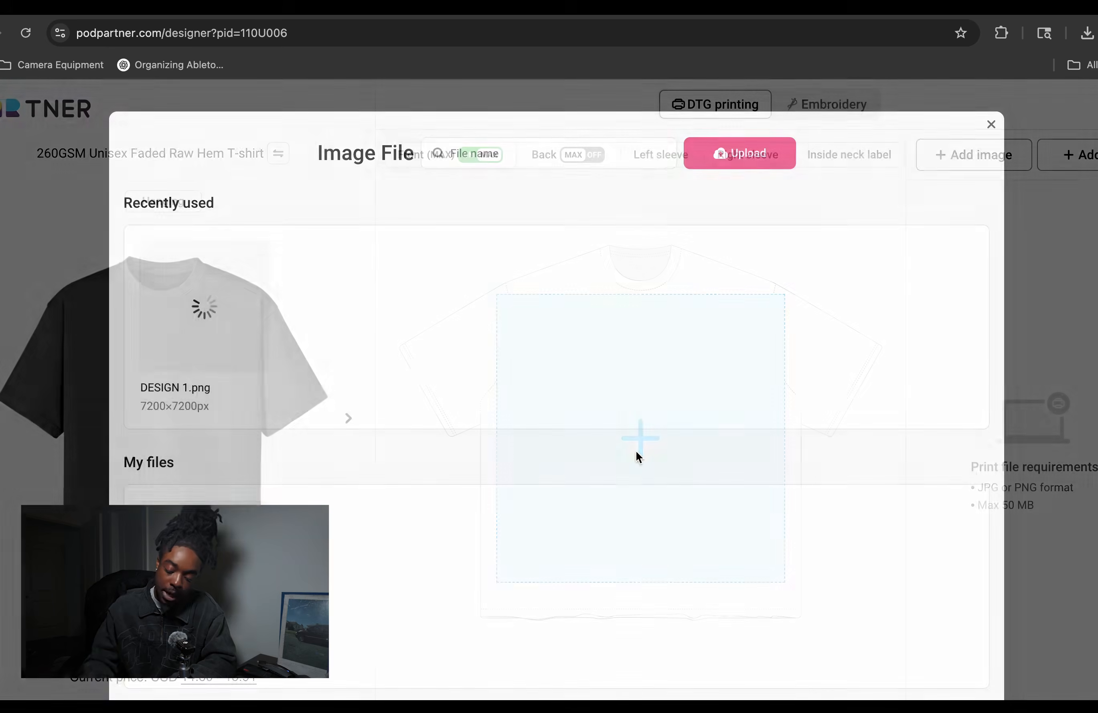
pyautogui.click(201, 307)
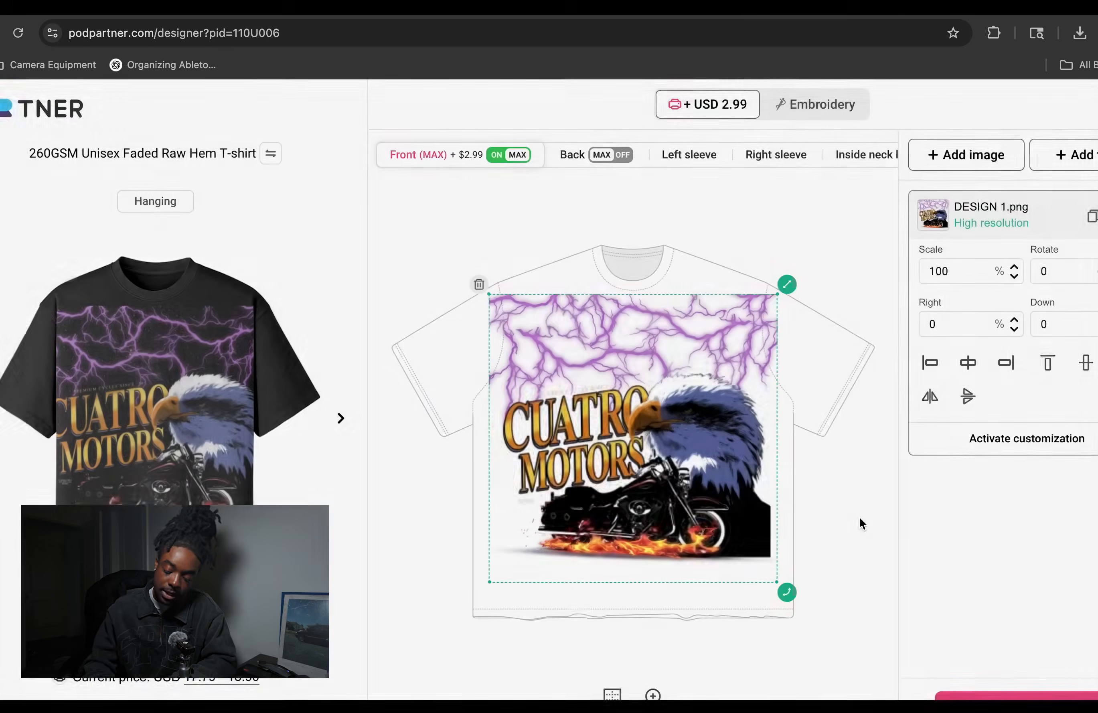
pyautogui.click(930, 705)
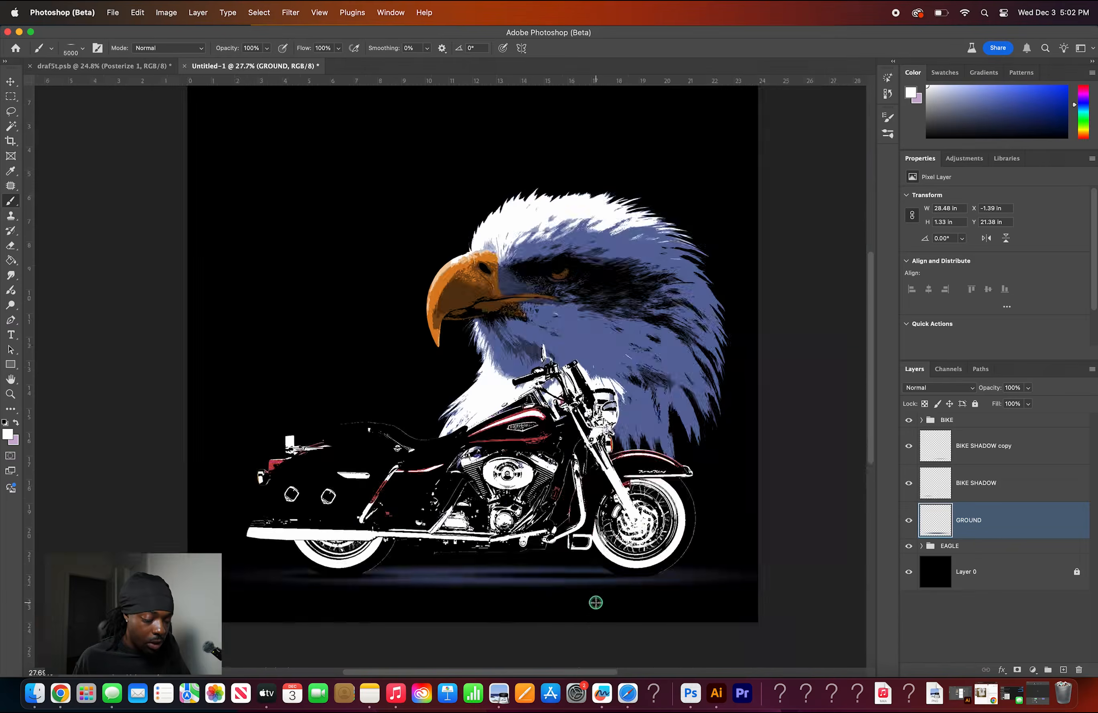
# - Switch back to Photoshop and set the GROUND layer's blend mode to Dissolve
pyautogui.scroll(6, 595, 600)
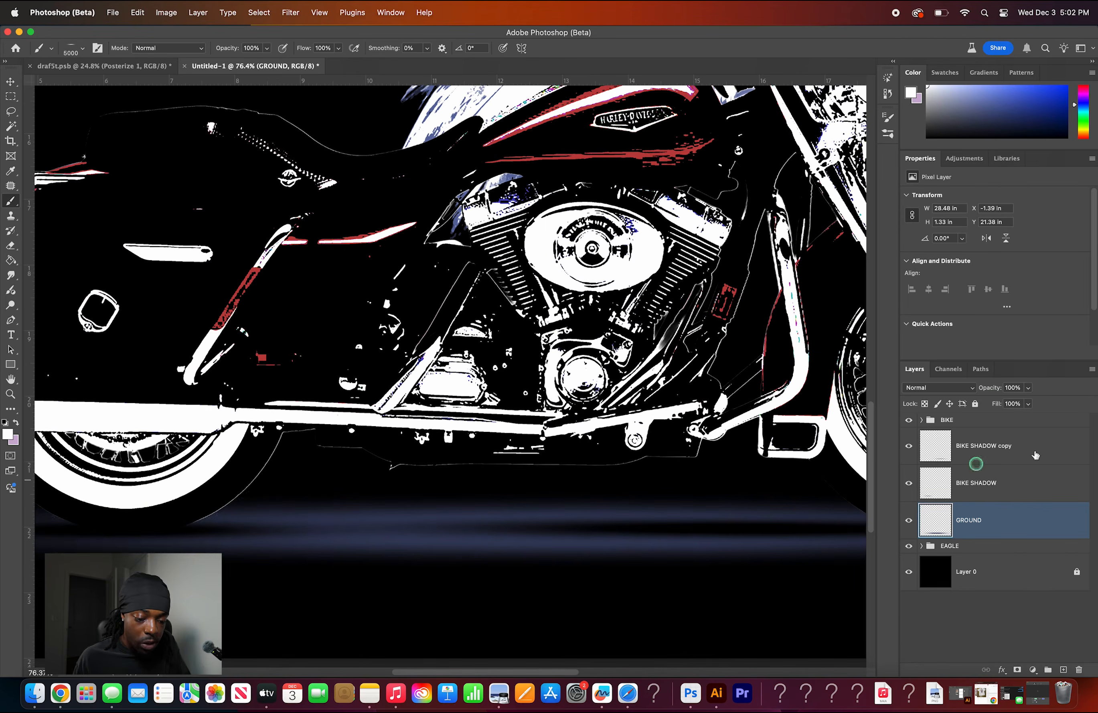
pyautogui.click(936, 387)
pyautogui.click(928, 398)
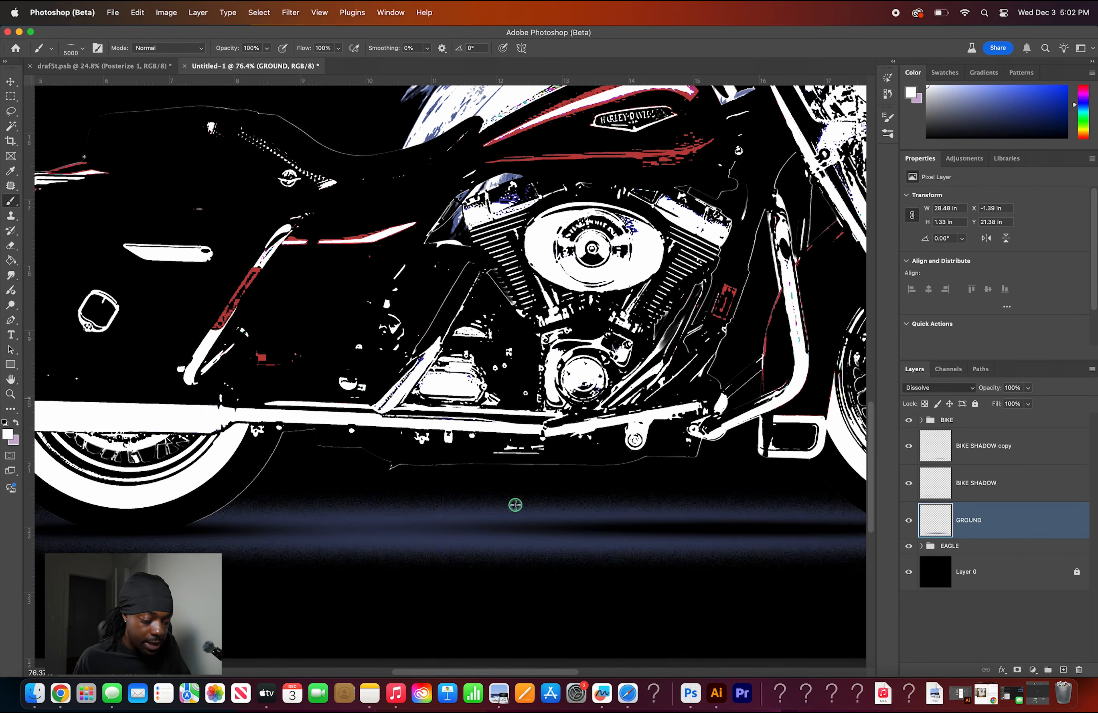
pyautogui.scroll(2, 515, 505)
pyautogui.scroll(-3, 516, 506)
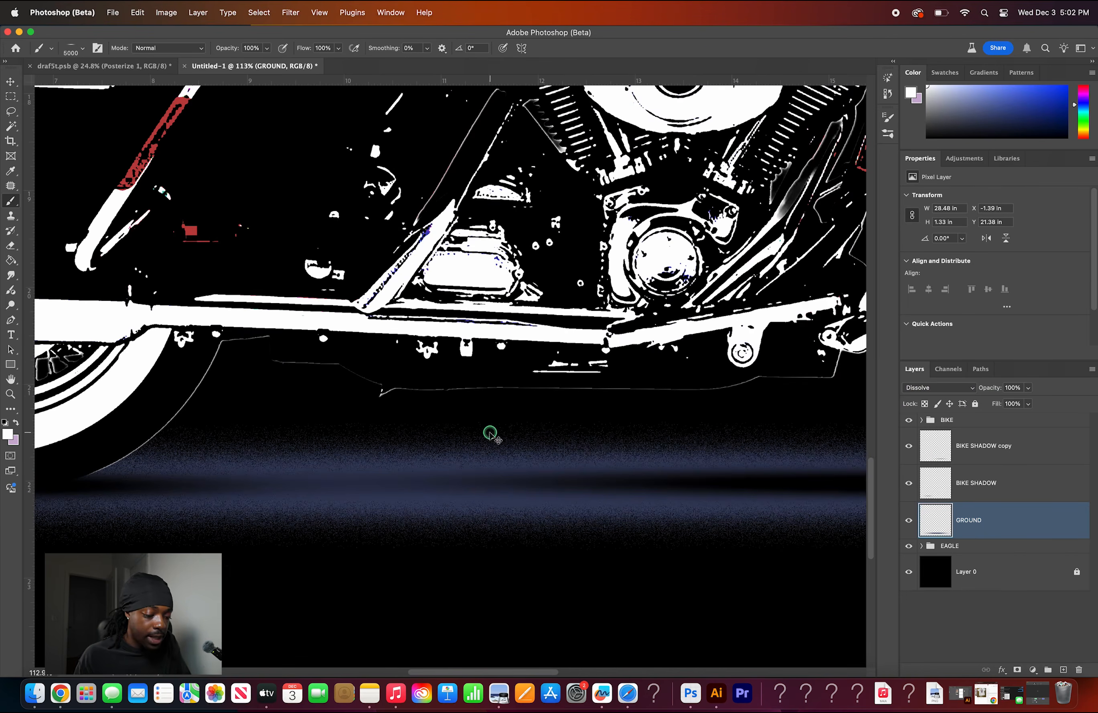
pyautogui.press('super+0')
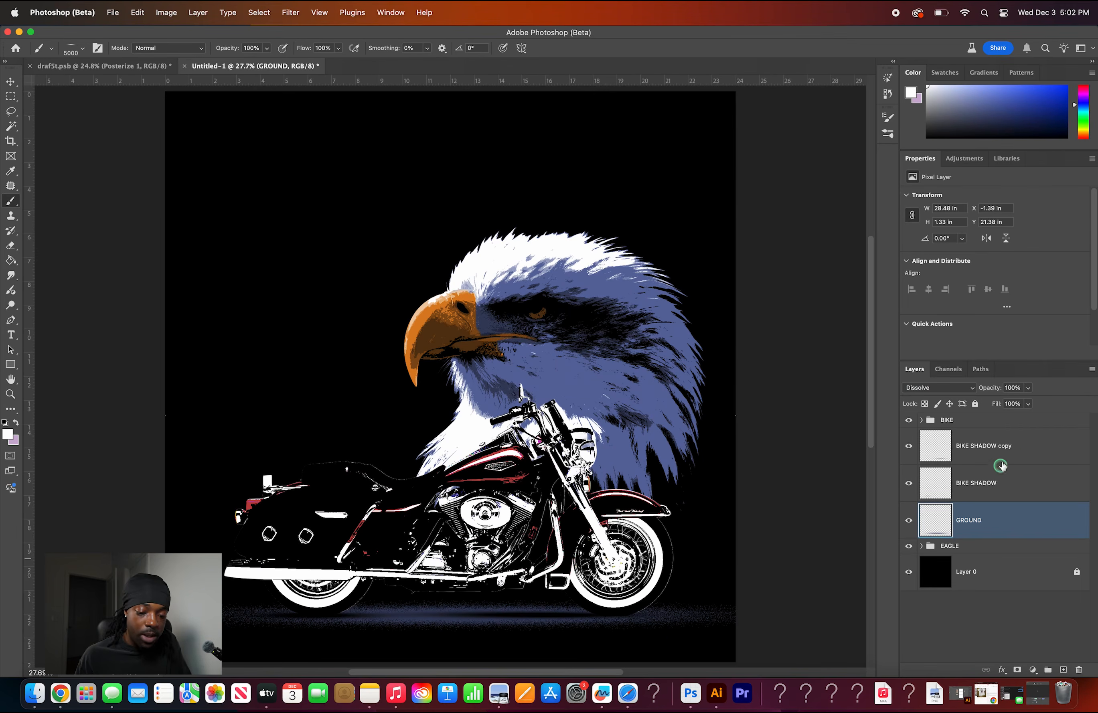
# - Group the ground layer with both bike shadow layers and name the group GROUND
pyautogui.keyDown('shift'); pyautogui.click(1017, 453); pyautogui.keyUp('shift')
pyautogui.press('super+g')
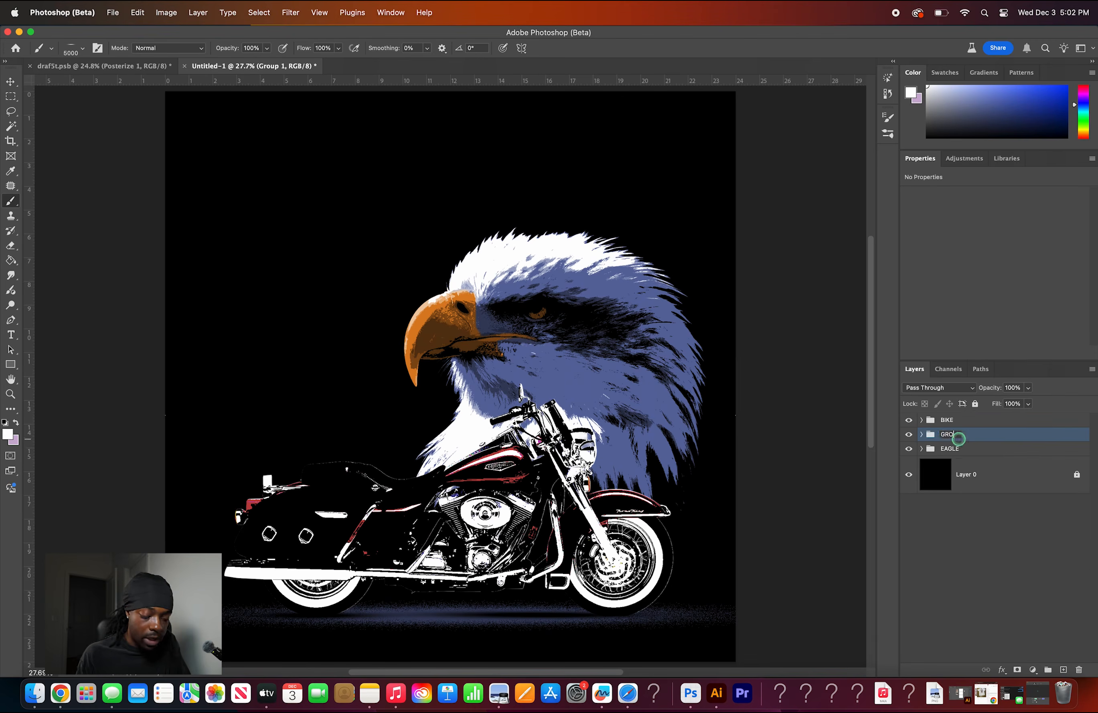
pyautogui.write('UND')
pyautogui.press('Return')
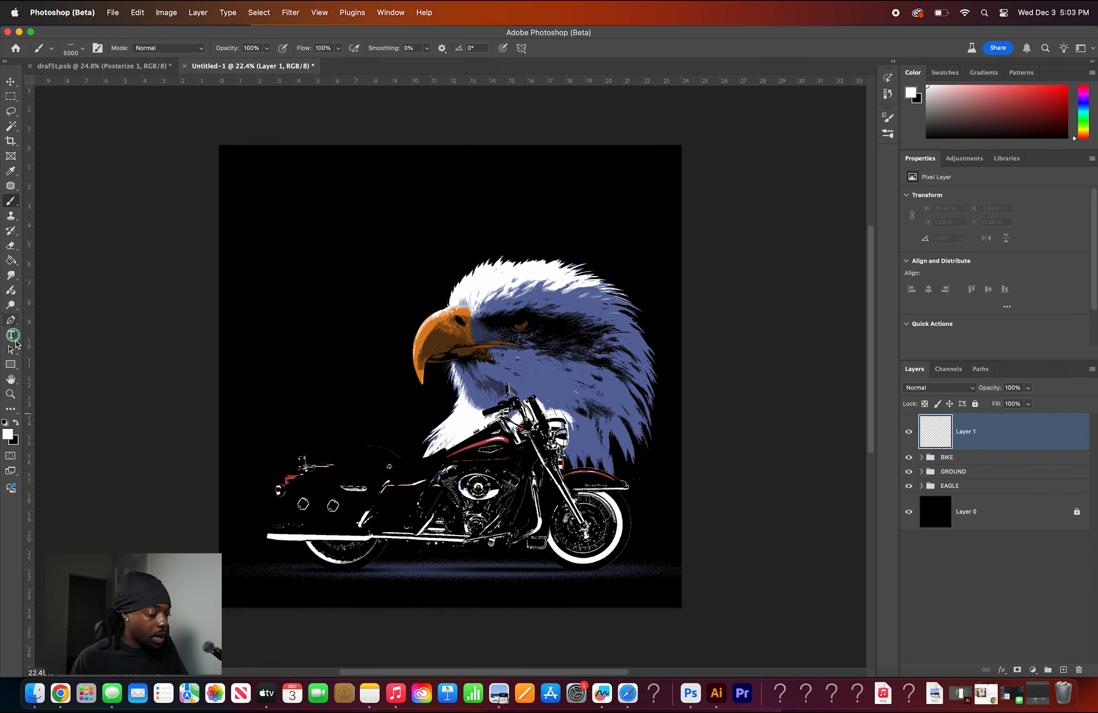
# - Add white Times New Roman text CUATRO above the eagle and scale it to about 613%, roughly 16.9 inches wide
pyautogui.click(12, 336)
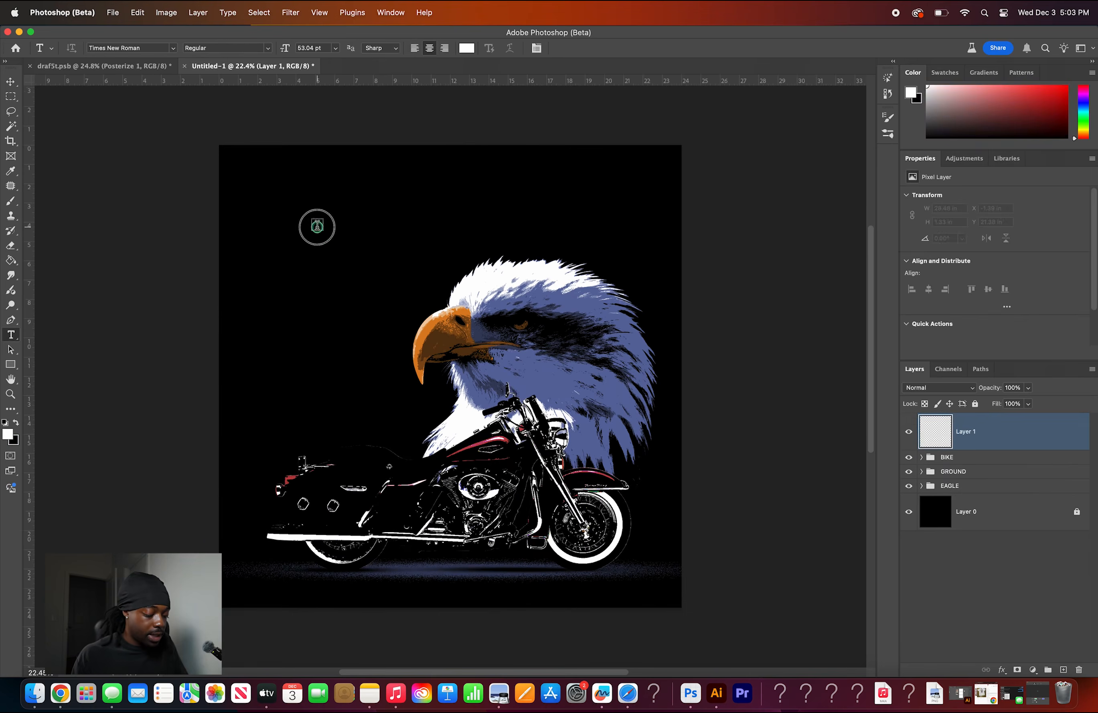
pyautogui.click(317, 227)
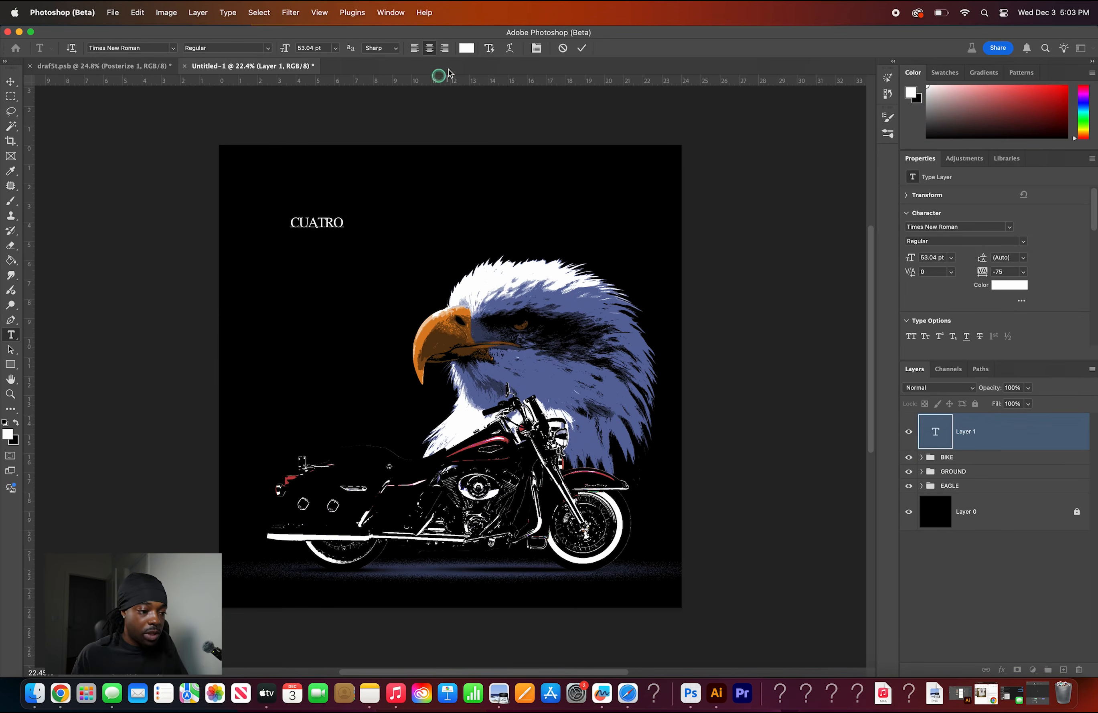
pyautogui.click(581, 48)
pyautogui.press('super+t')
pyautogui.moveTo(344, 224); pyautogui.dragTo(613, 239)
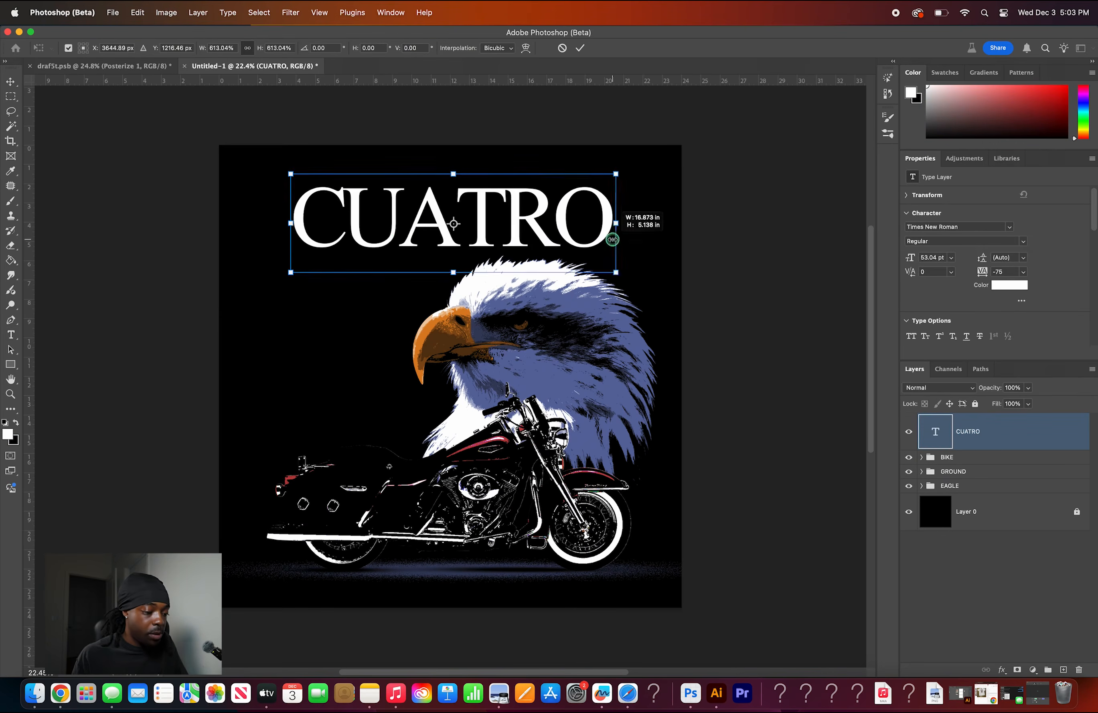
pyautogui.press('Return')
# - Adjust the kerning between individual letters of the CUATRO text
pyautogui.click(387, 235)
pyautogui.hotkey('alt', 'Left')
pyautogui.hotkey('alt', 'Left')
pyautogui.hotkey('alt', 'Left')
pyautogui.hotkey('alt', 'Right')
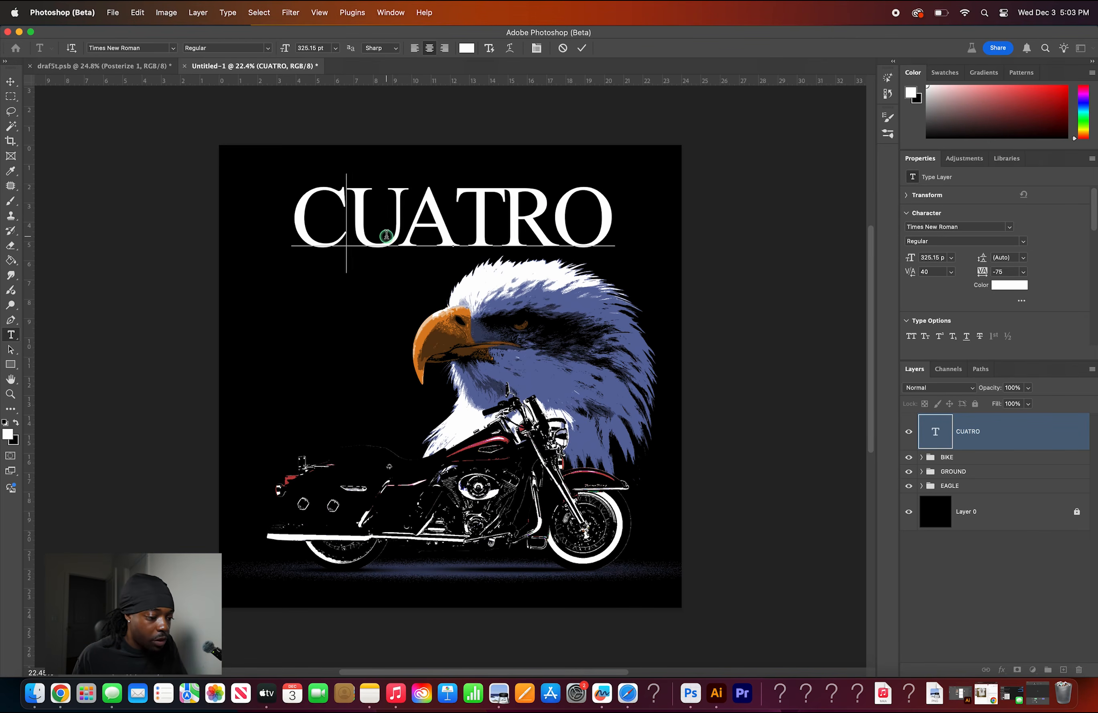
pyautogui.hotkey('alt', 'Left')
pyautogui.hotkey('alt', 'Left')
pyautogui.hotkey('alt', 'Left')
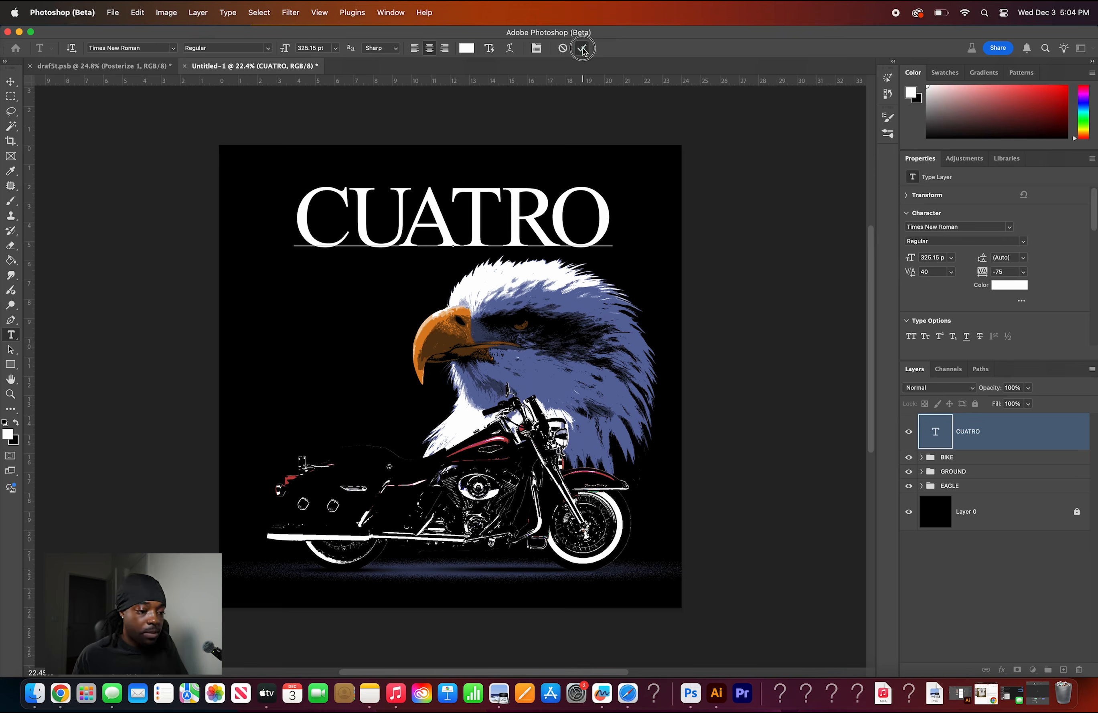
pyautogui.click(581, 47)
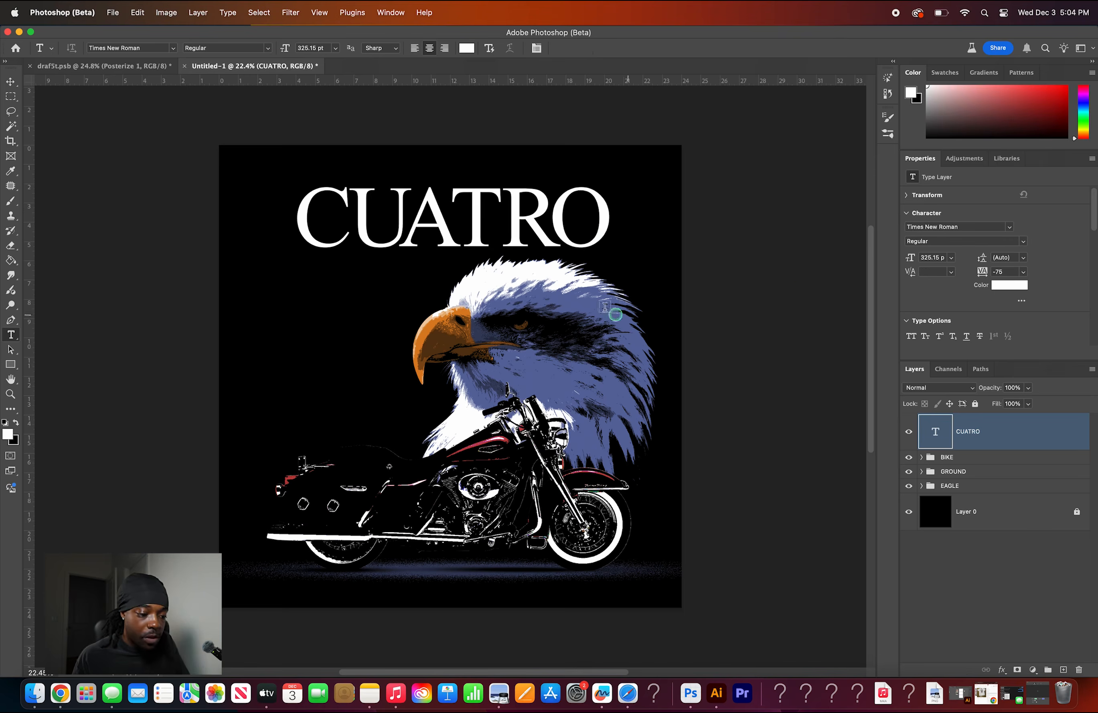
# - Recolor the CUATRO text orange (dc8222) by sampling the eagle's beak
pyautogui.click(6, 80)
pyautogui.click(1009, 284)
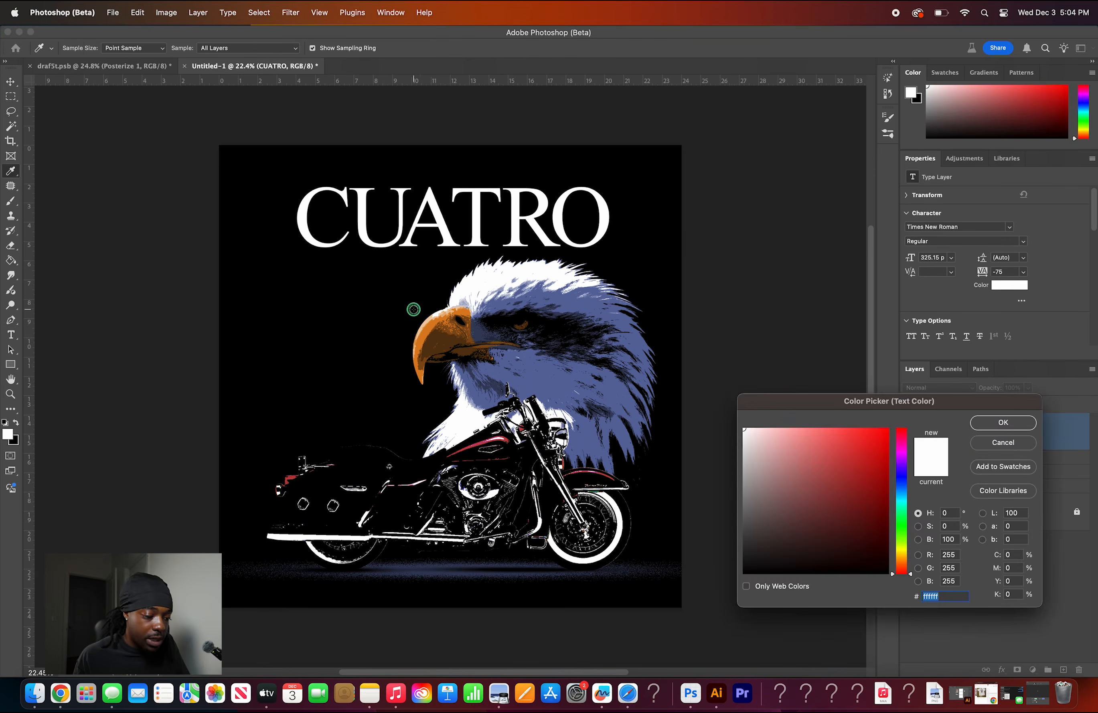
pyautogui.click(426, 330)
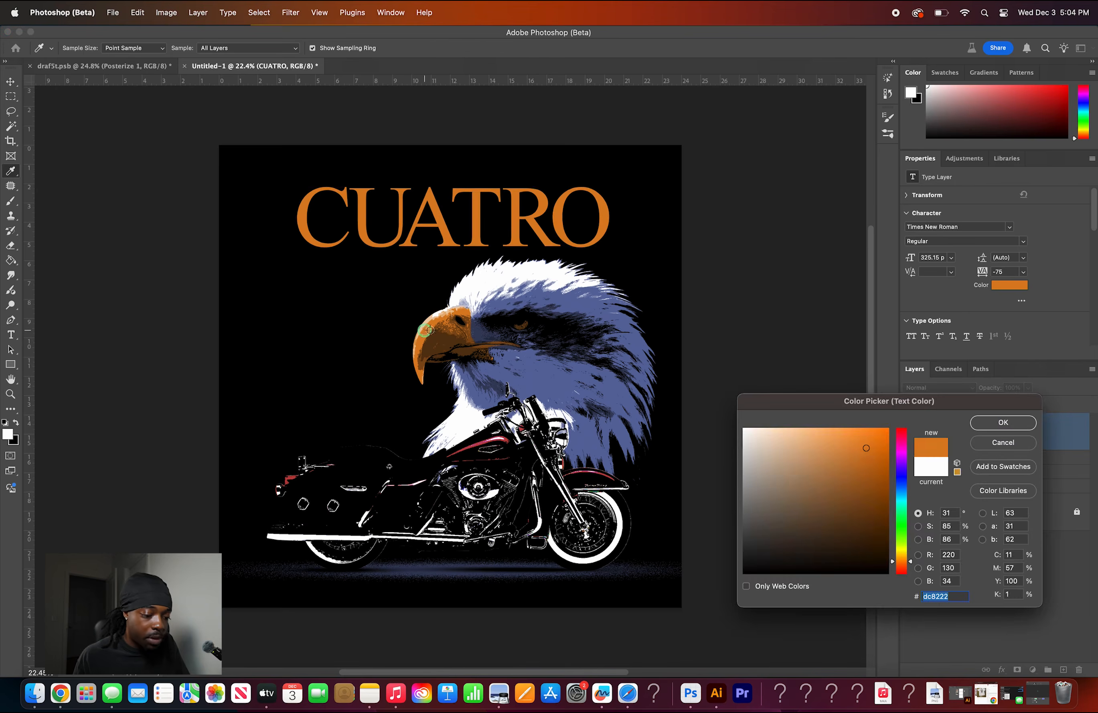
pyautogui.click(1004, 421)
# - Stretch the CUATRO text taller so it overlaps the eagle's head, and set its font style to Bold
pyautogui.press('super+t')
pyautogui.moveTo(453, 274); pyautogui.dragTo(452, 352)
pyautogui.press('Return')
pyautogui.click(1027, 241)
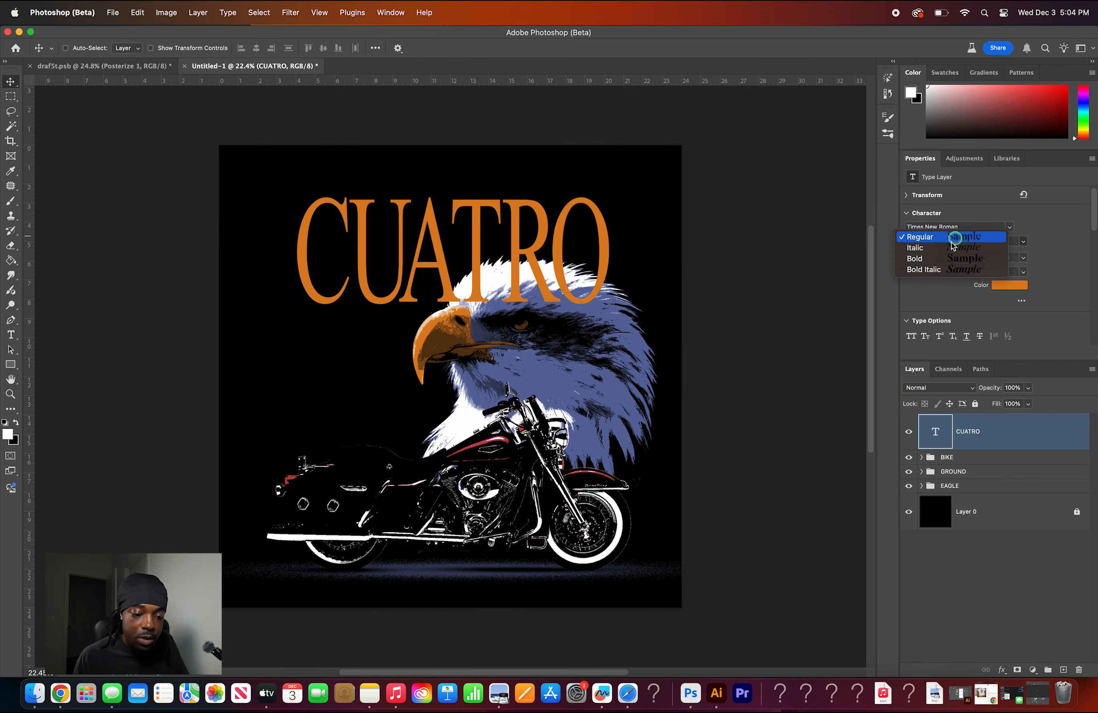
pyautogui.click(934, 263)
# - Try scaling the CUATRO text down to 355.27 pt beside the eagle's beak and moving its layer below the EAGLE group
pyautogui.press('super+t')
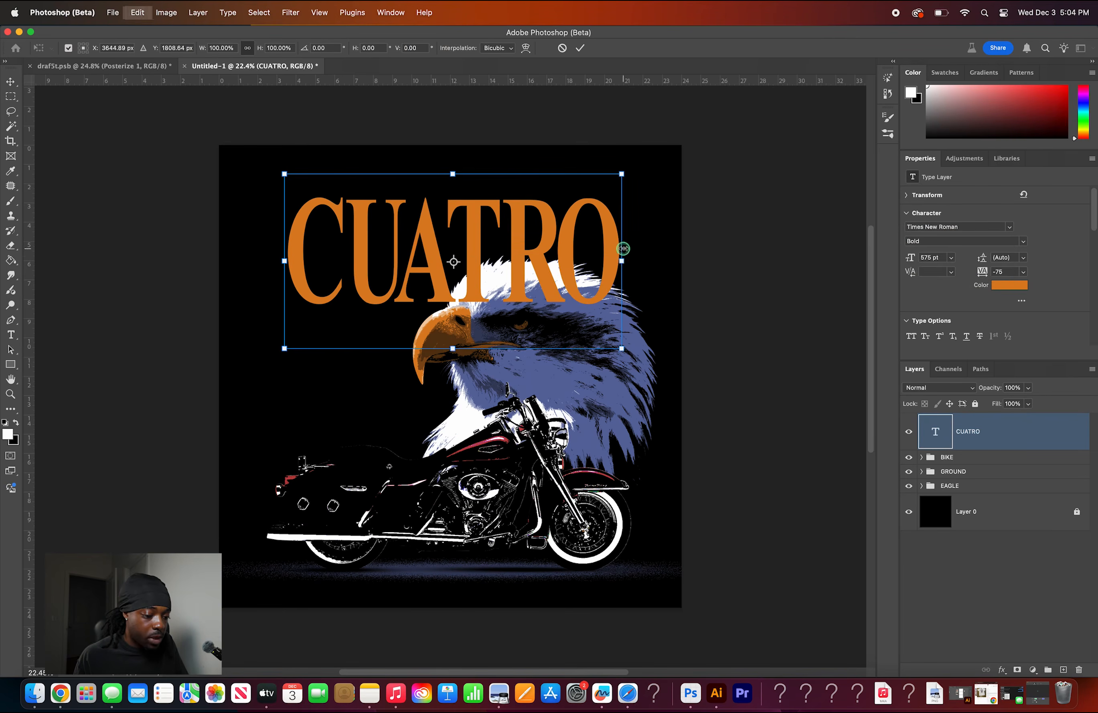
pyautogui.moveTo(508, 266); pyautogui.dragTo(468, 304)
pyautogui.press('Return')
pyautogui.click(980, 445)
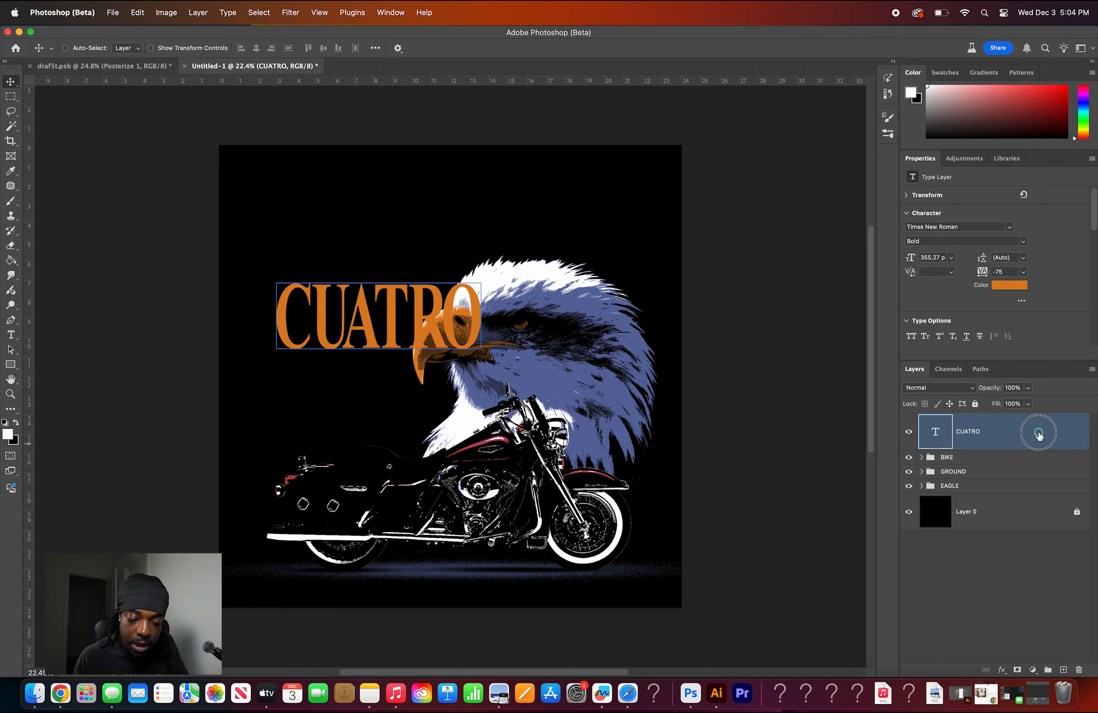
pyautogui.moveTo(1038, 434); pyautogui.dragTo(999, 500)
pyautogui.press('super+t')
pyautogui.moveTo(527, 313); pyautogui.dragTo(480, 287)
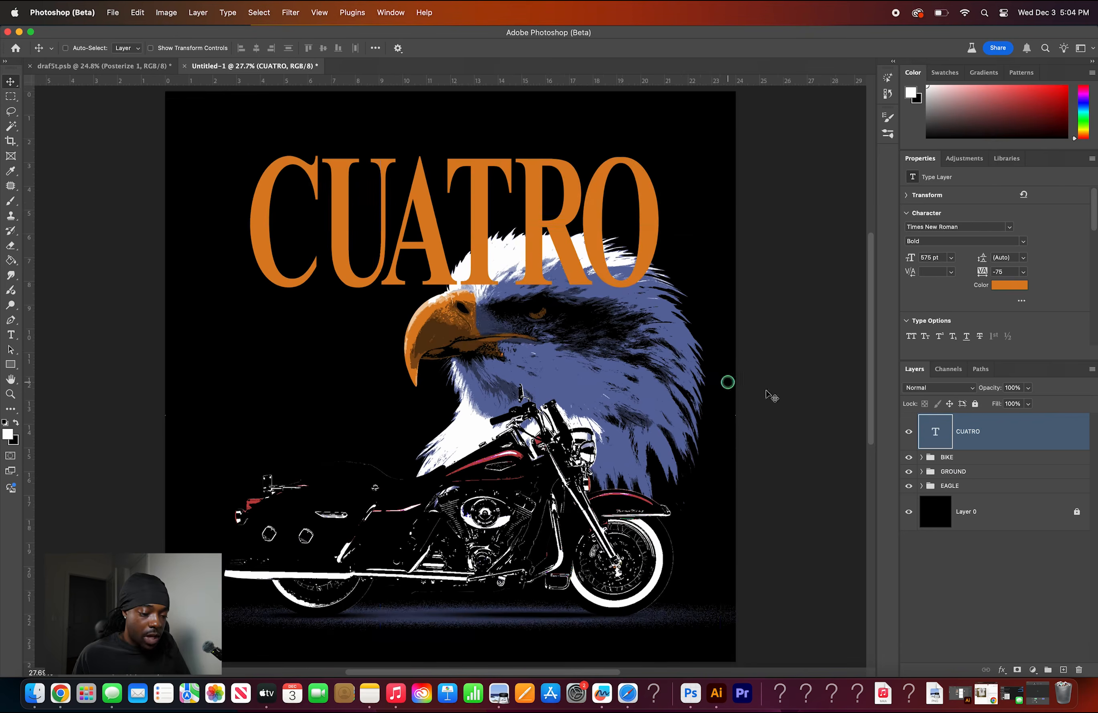
# - Add a 20 px black outside stroke to the CUATRO text
pyautogui.scroll(-3, 484, 232)
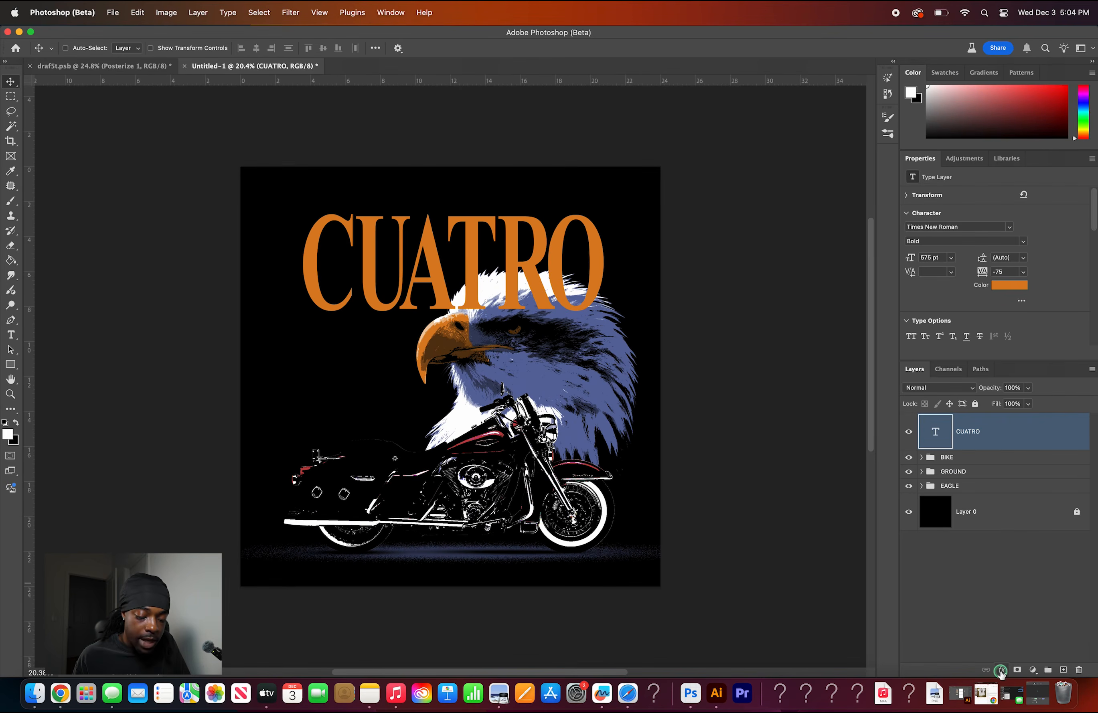
pyautogui.click(1002, 669)
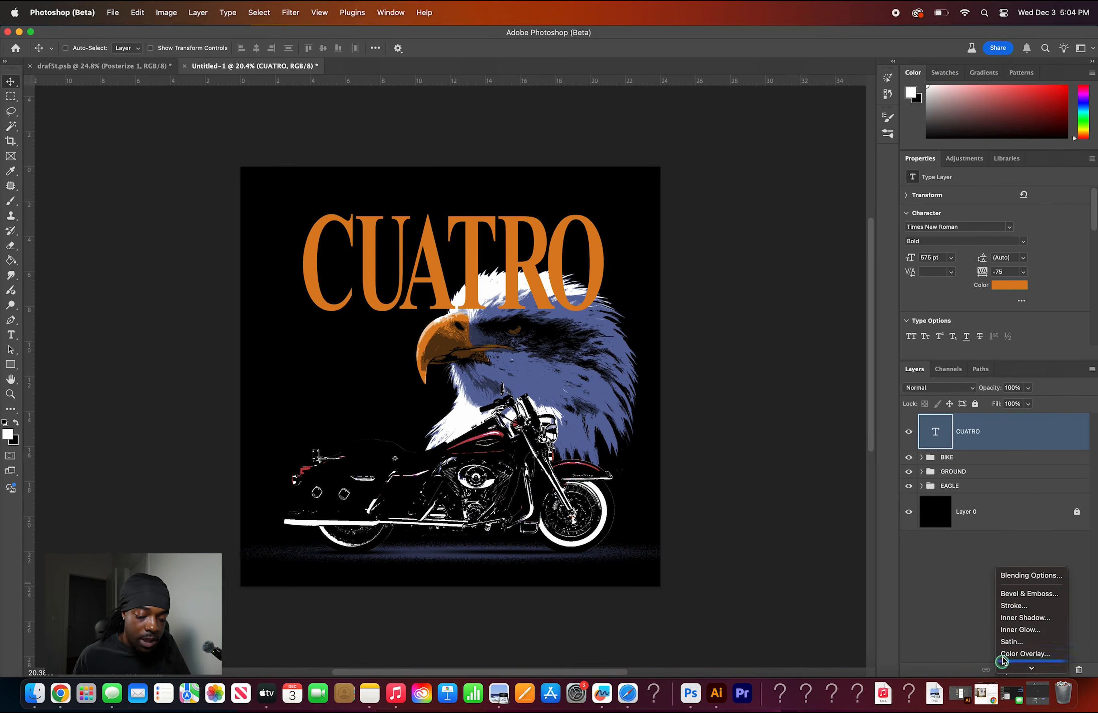
pyautogui.click(1021, 606)
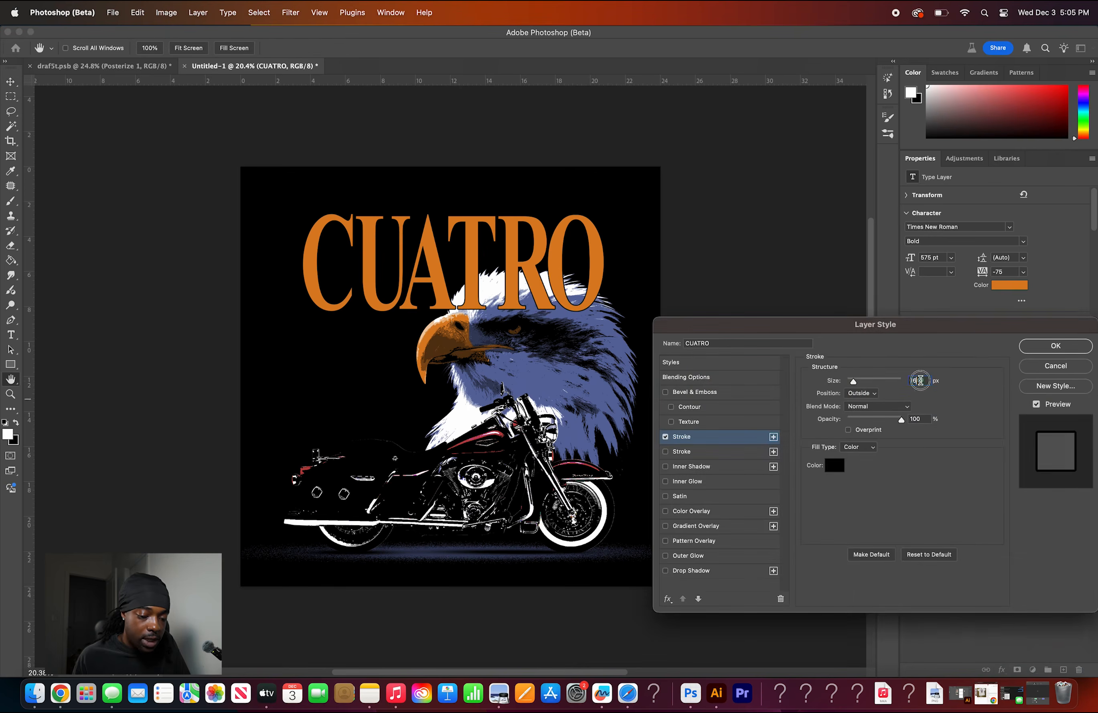
pyautogui.write('20')
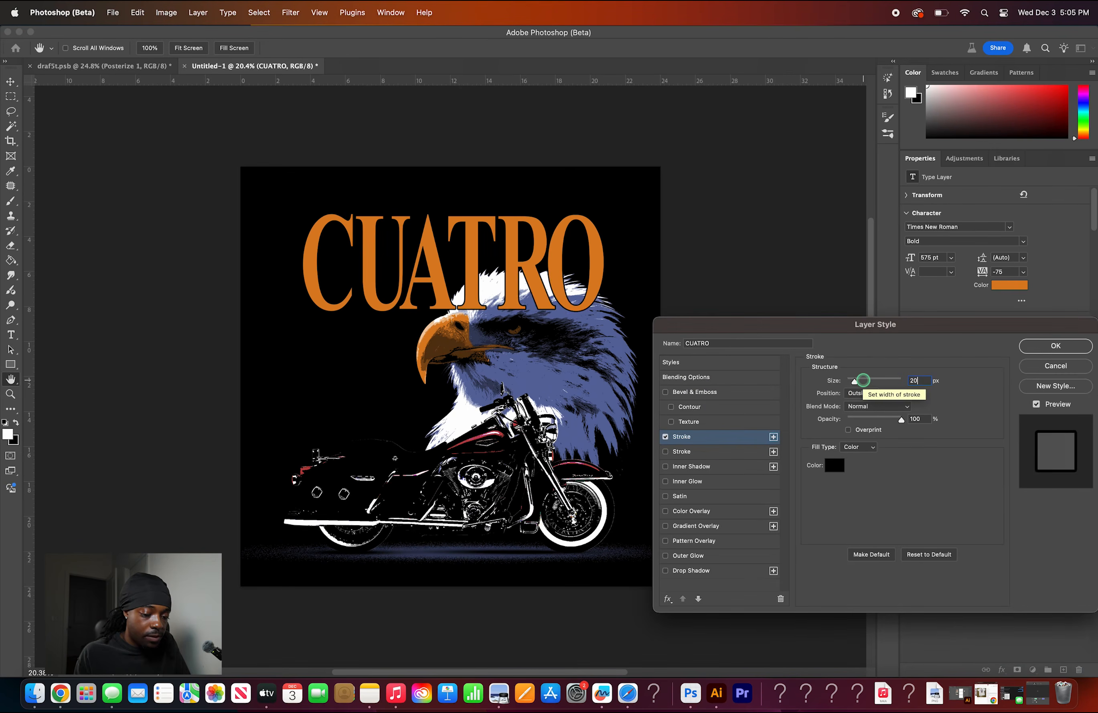
pyautogui.press('Return')
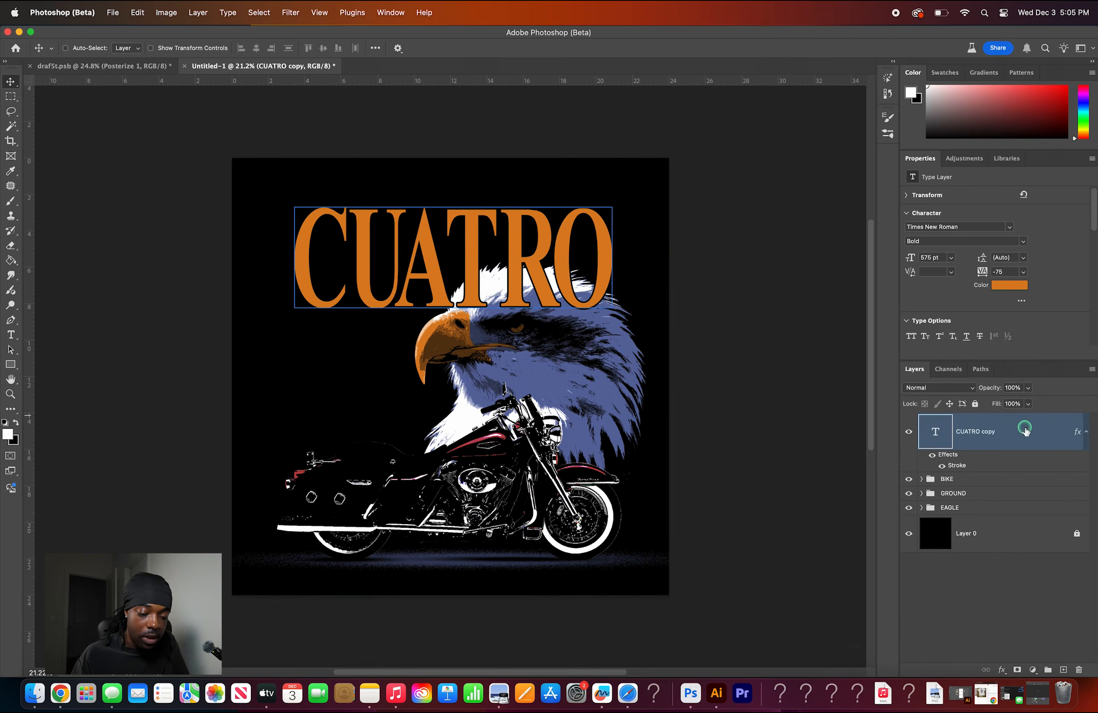
# - Duplicate the CUATRO text layer and recolor the copy blue (5d6ba1) by sampling the eagle's feathers
pyautogui.moveTo(1025, 428); pyautogui.dragTo(1063, 669)
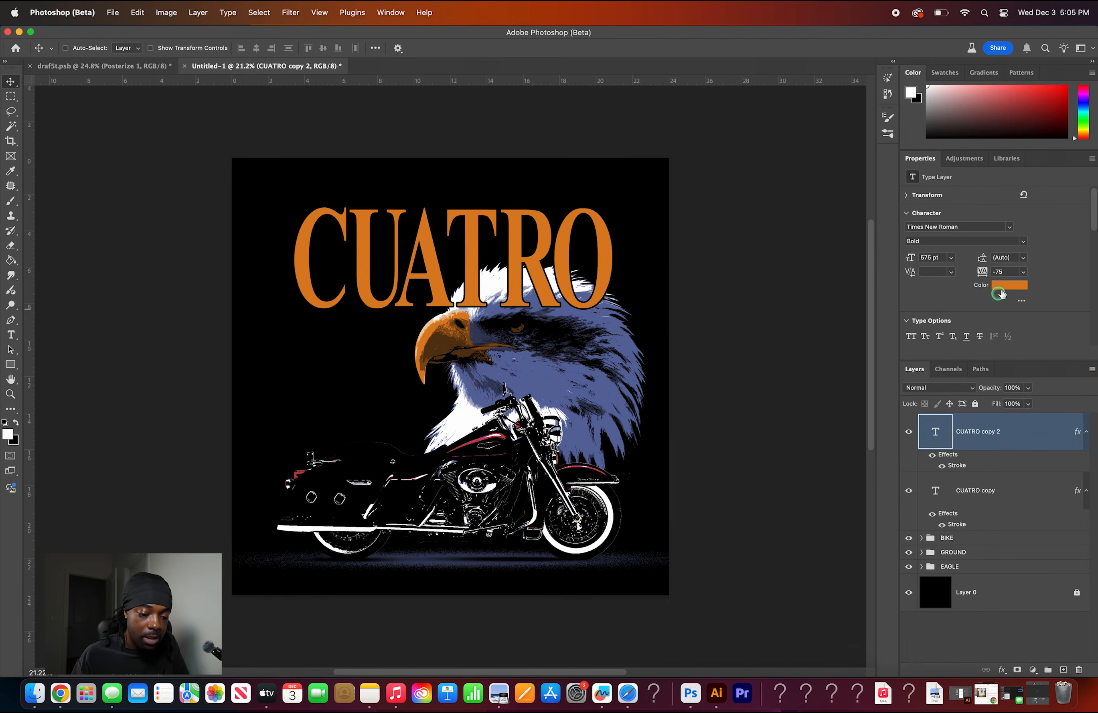
pyautogui.click(1009, 285)
pyautogui.click(524, 383)
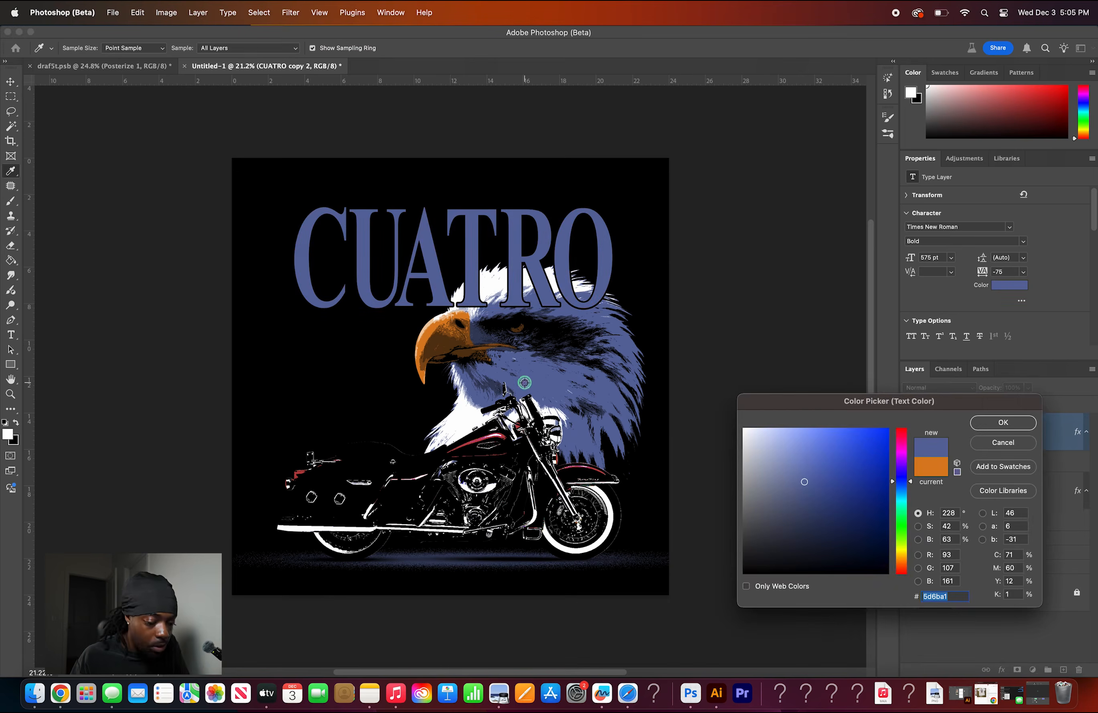
pyautogui.click(1038, 423)
# - Rename the blue text layer BLUE and the orange text layer ORANGE
pyautogui.click(963, 432)
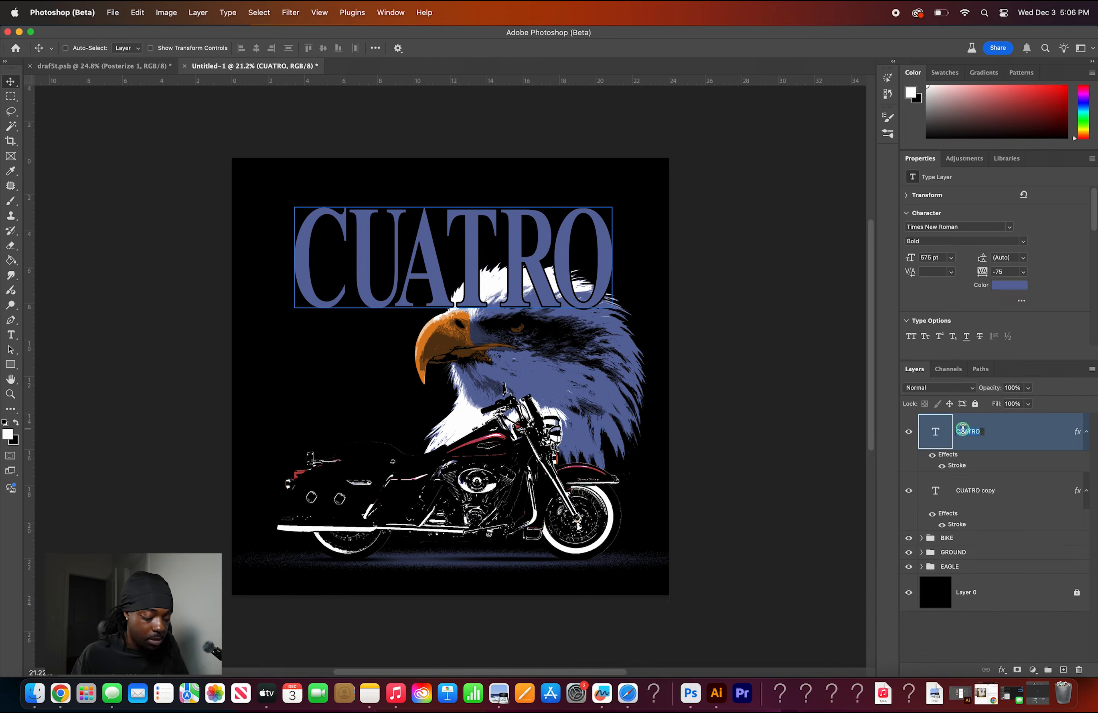
pyautogui.write('UE')
pyautogui.press('Tab')
pyautogui.write('ORANGE')
pyautogui.press('Return')
# - Move the BLUE text layer below the ORANGE text layer
pyautogui.keyDown('shift'); pyautogui.click(1016, 432); pyautogui.keyUp('shift')
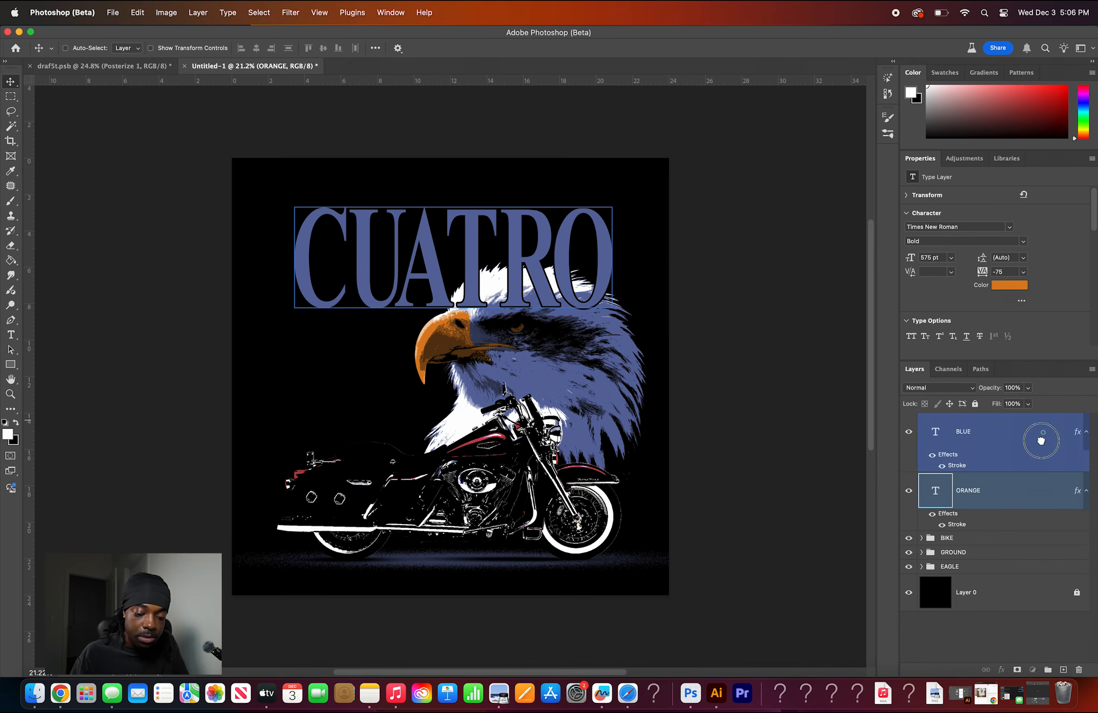
pyautogui.moveTo(1041, 440); pyautogui.dragTo(1025, 515)
pyautogui.click(987, 507)
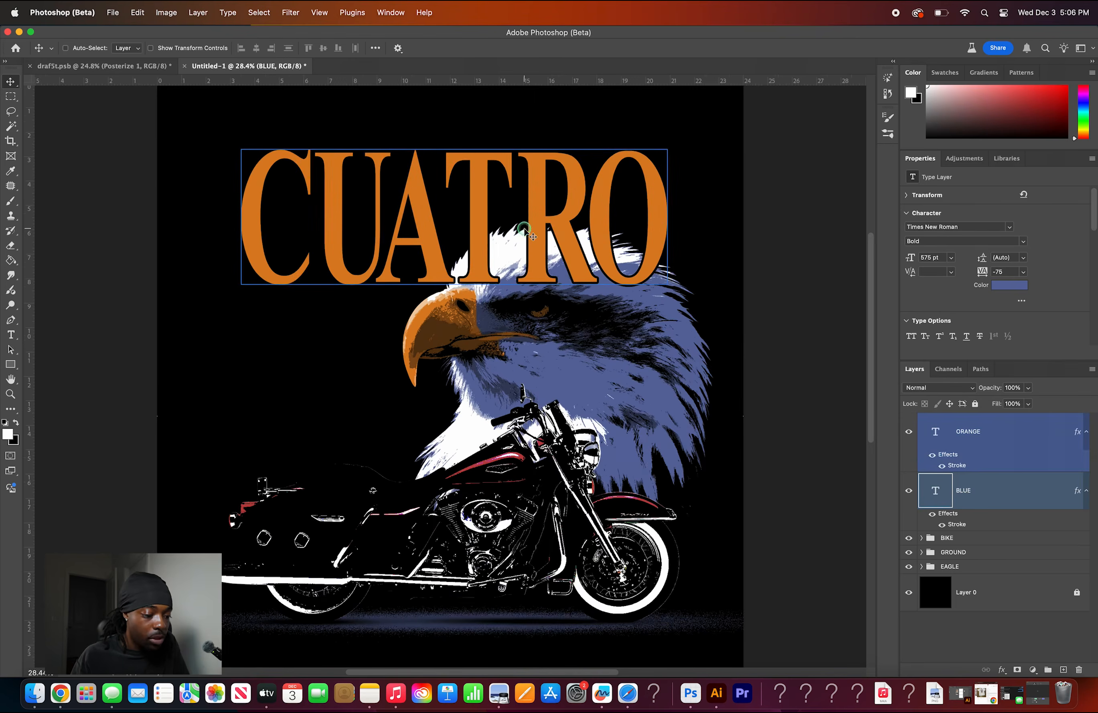
# - Offset the BLUE text slightly downward behind the ORANGE CUATRO text to form a drop shadow
pyautogui.press('super+t')
pyautogui.rightClick(549, 178)
pyautogui.click(579, 152)
pyautogui.moveTo(578, 152)
pyautogui.mouseDown()
pyautogui.moveTo(514, 155)
pyautogui.moveTo(602, 169)
pyautogui.moveTo(592, 165)
pyautogui.mouseUp()
pyautogui.scroll(3, 592, 165)
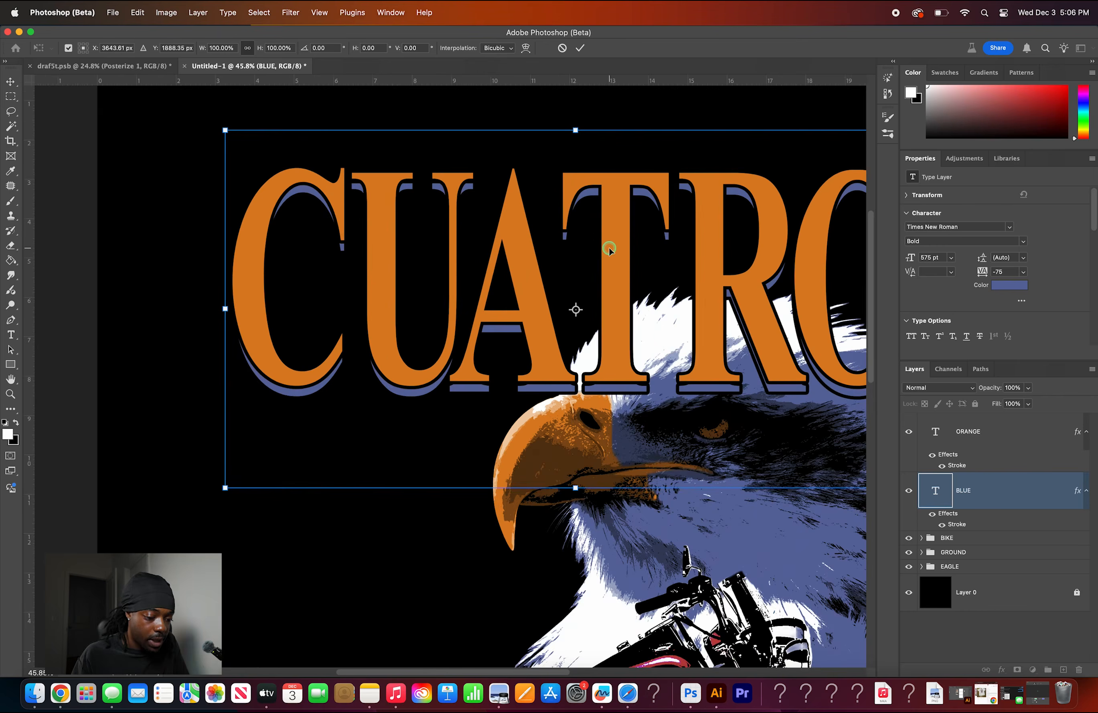
# - Fine-tune the BLUE shadow text by nudging it left and slightly up, and apply the transform
pyautogui.press('Left')
pyautogui.press('Left')
pyautogui.press('Left')
pyautogui.press('Left')
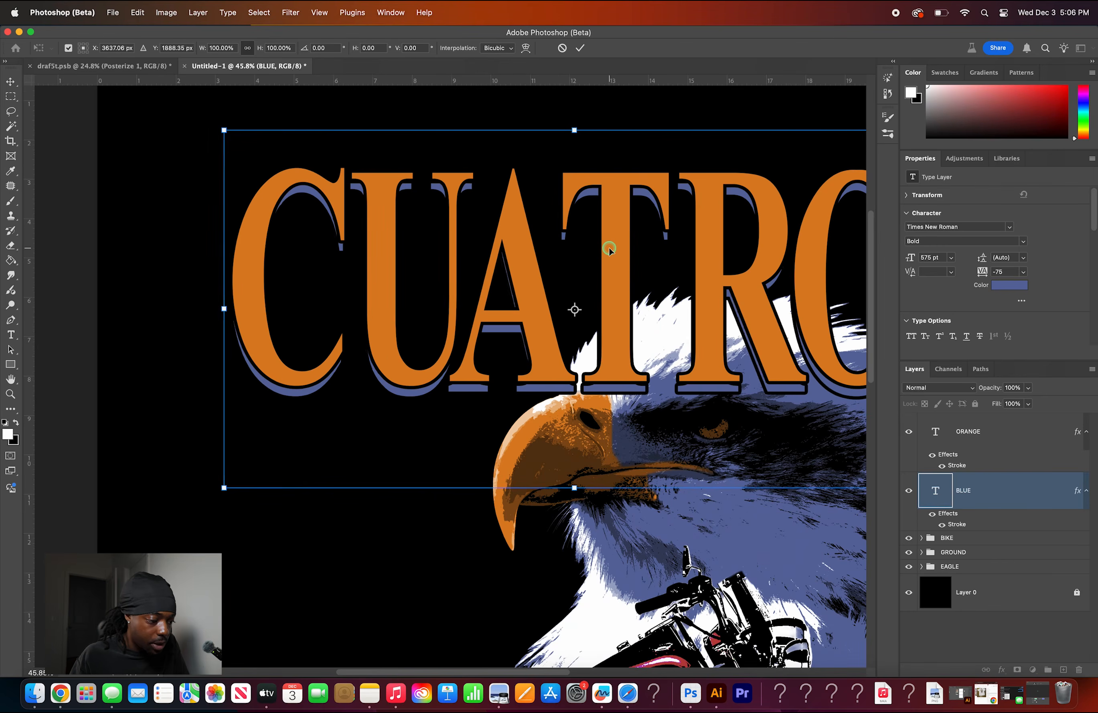
pyautogui.press('Left')
pyautogui.press('Left')
pyautogui.press('Left')
pyautogui.press('Left')
pyautogui.press('Left')
pyautogui.press('Up')
pyautogui.press('super+0')
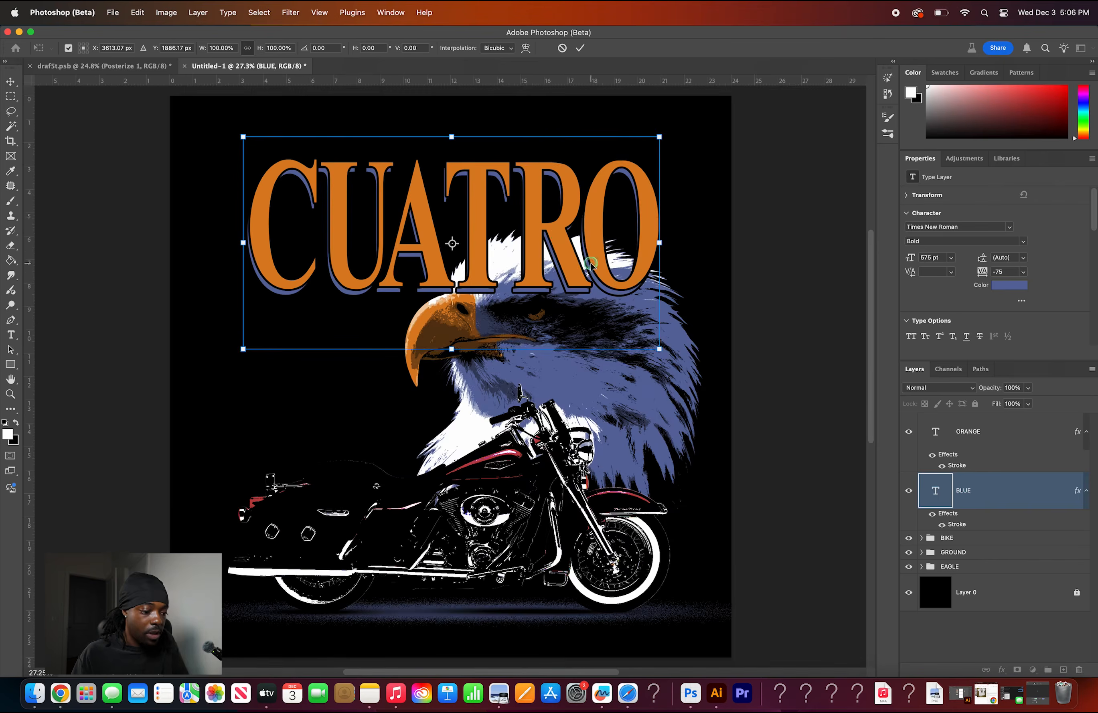
pyautogui.scroll(-3, 589, 264)
pyautogui.press('Return')
# - Group the ORANGE and BLUE text layers as CUATRO and place a duplicate of the group below the EAGLE group
pyautogui.click(1012, 456)
pyautogui.keyDown('shift'); pyautogui.click(1014, 491); pyautogui.keyUp('shift')
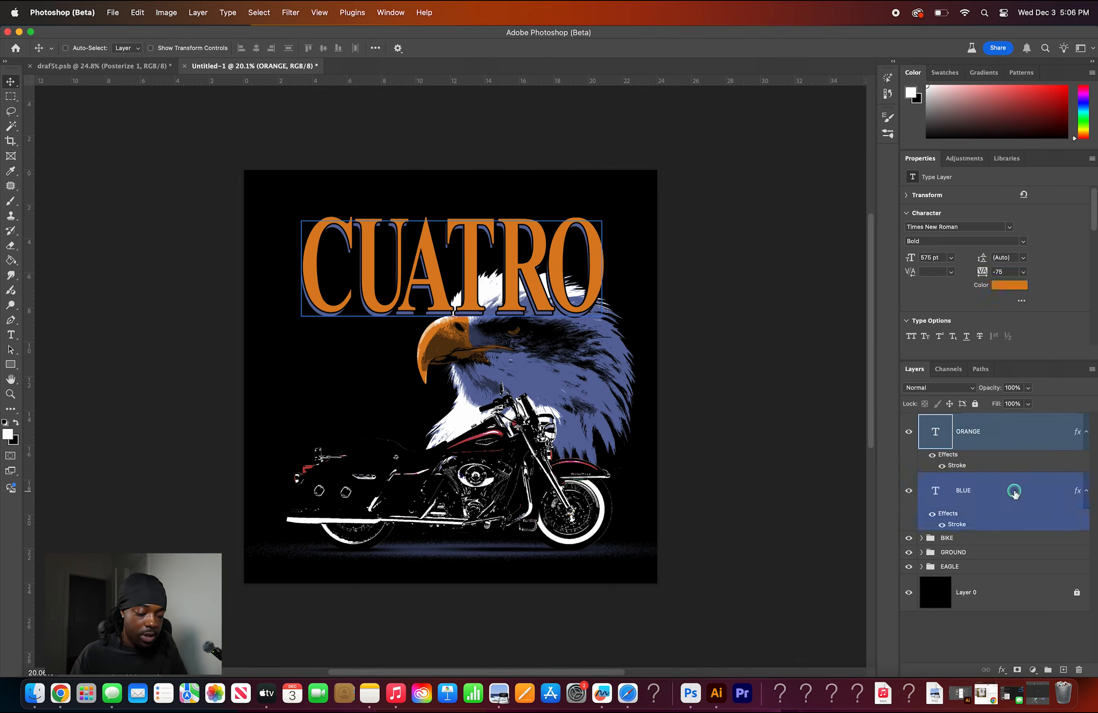
pyautogui.press('super+g')
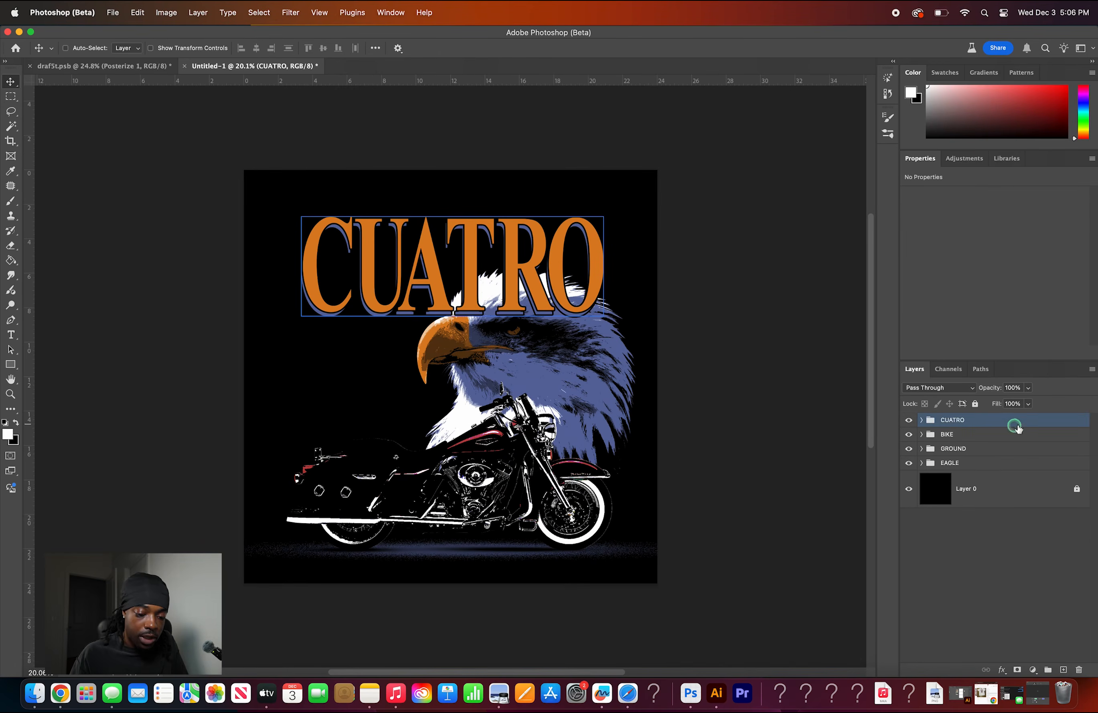
pyautogui.moveTo(1021, 423); pyautogui.dragTo(1063, 670)
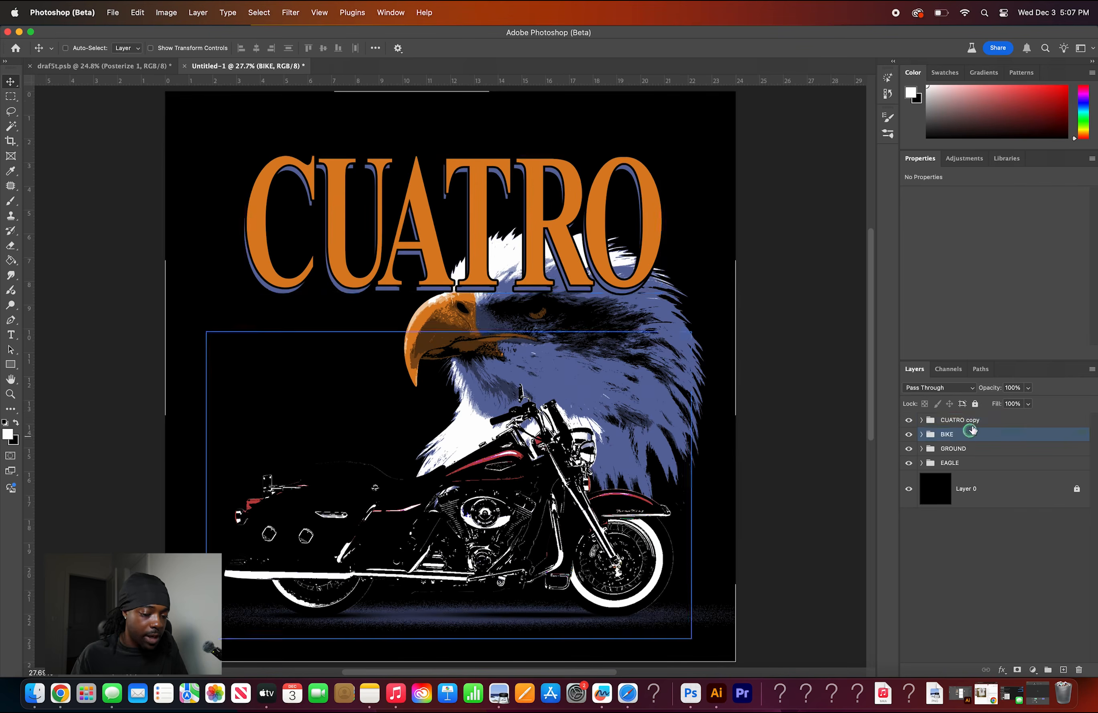
pyautogui.moveTo(994, 418); pyautogui.dragTo(1000, 468)
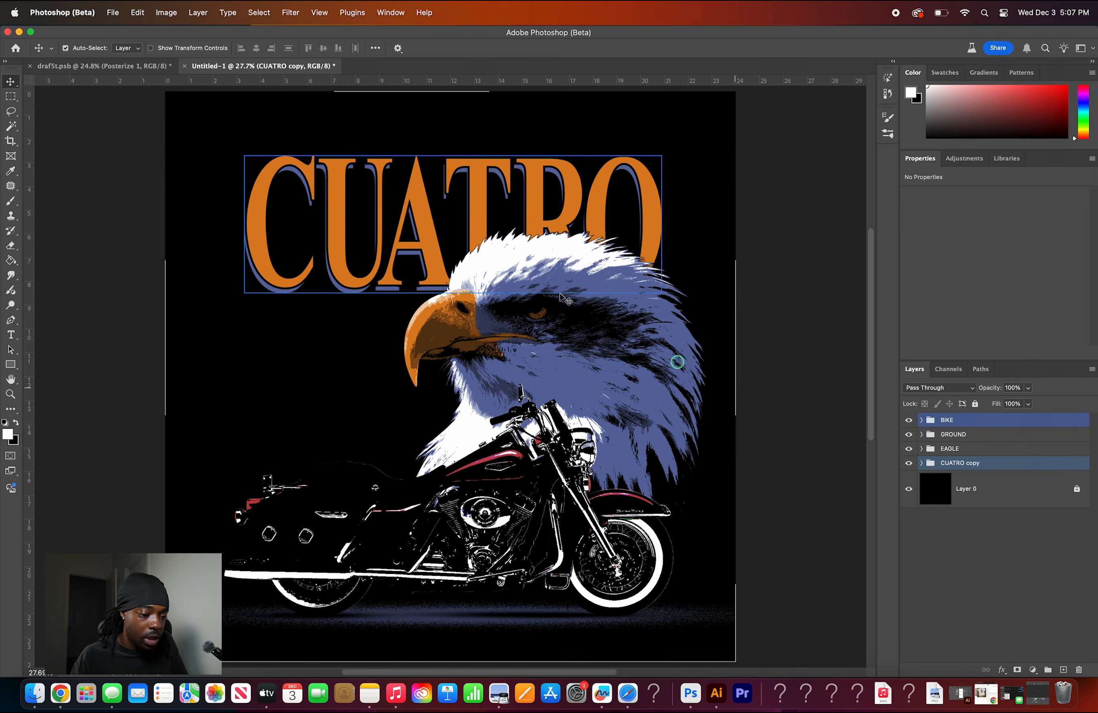
# - Scale the CUATRO lettering to about 75% and place it to the left of the eagle, partly behind the beak
pyautogui.press('super+t')
pyautogui.moveTo(661, 224); pyautogui.dragTo(536, 224)
pyautogui.moveTo(466, 208); pyautogui.dragTo(417, 291)
pyautogui.press('super+minus')
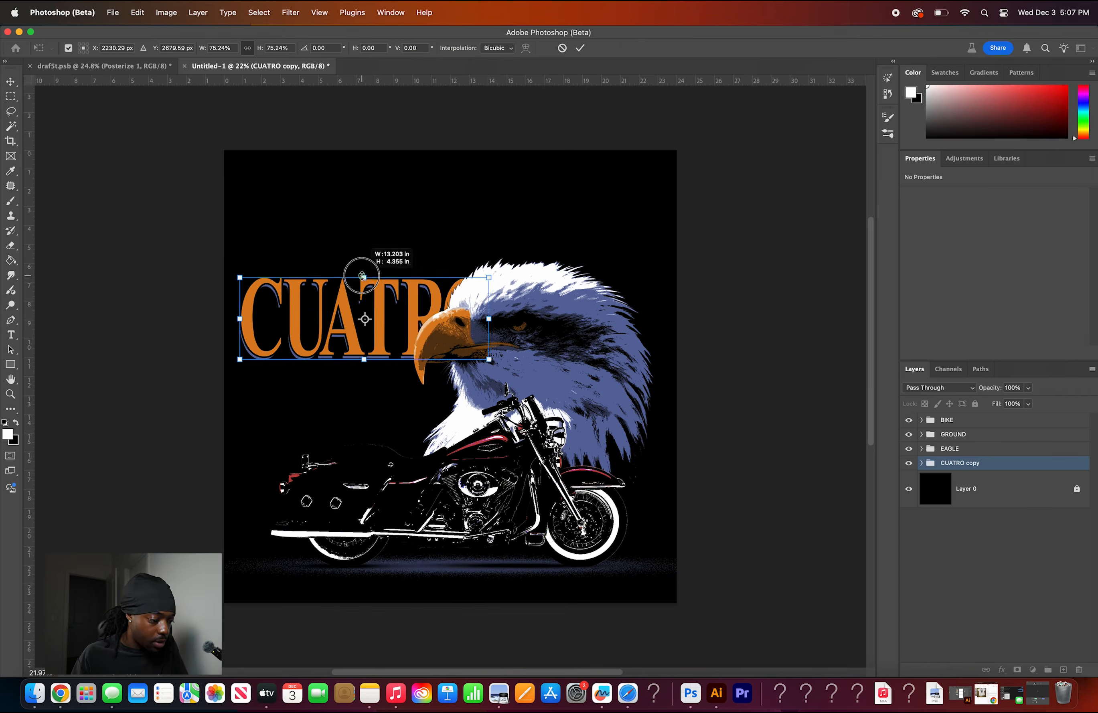
pyautogui.press('Return')
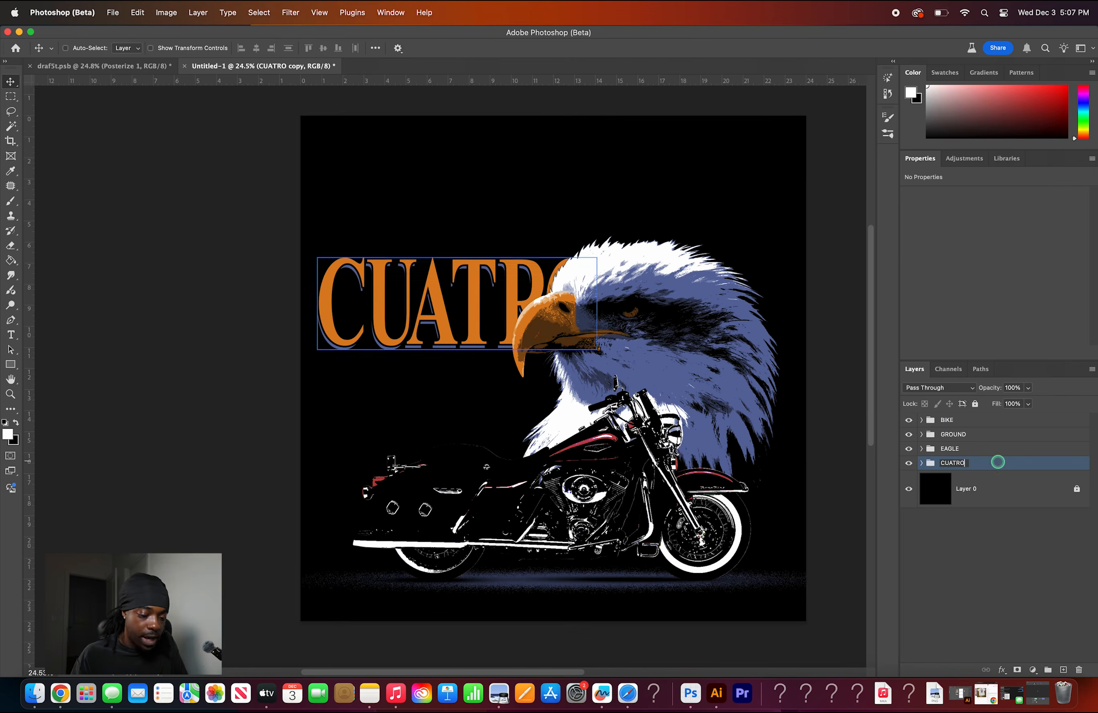
# - Rename the scaled lettering group CUATRO
pyautogui.press('Return')
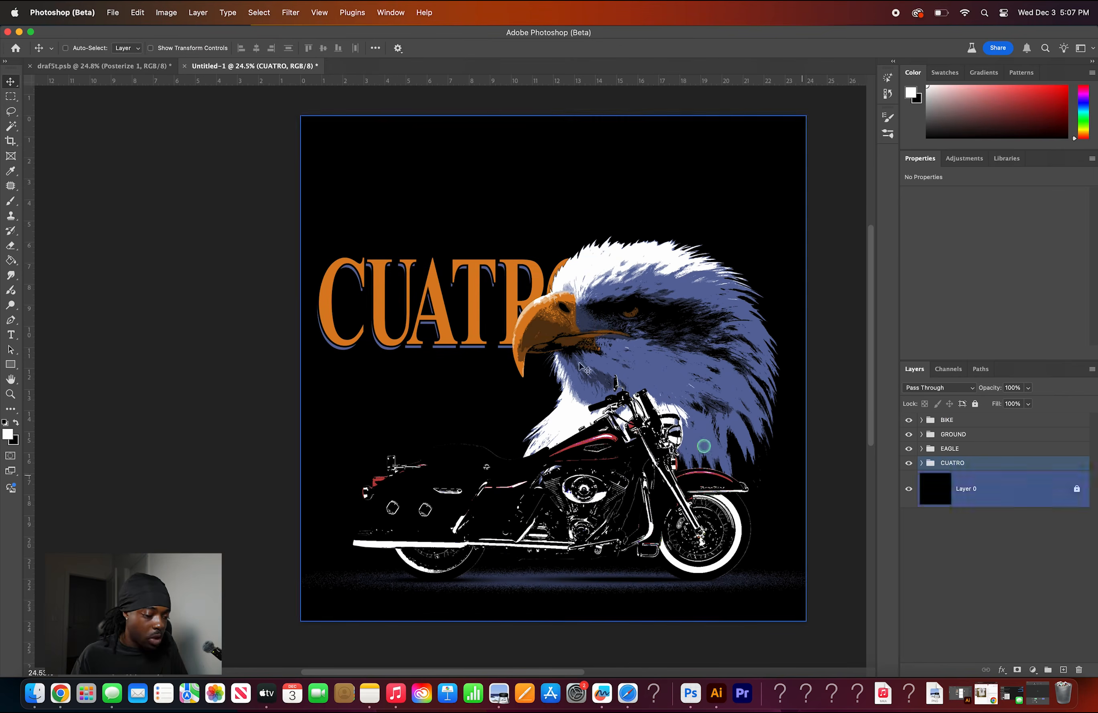
pyautogui.click(975, 463)
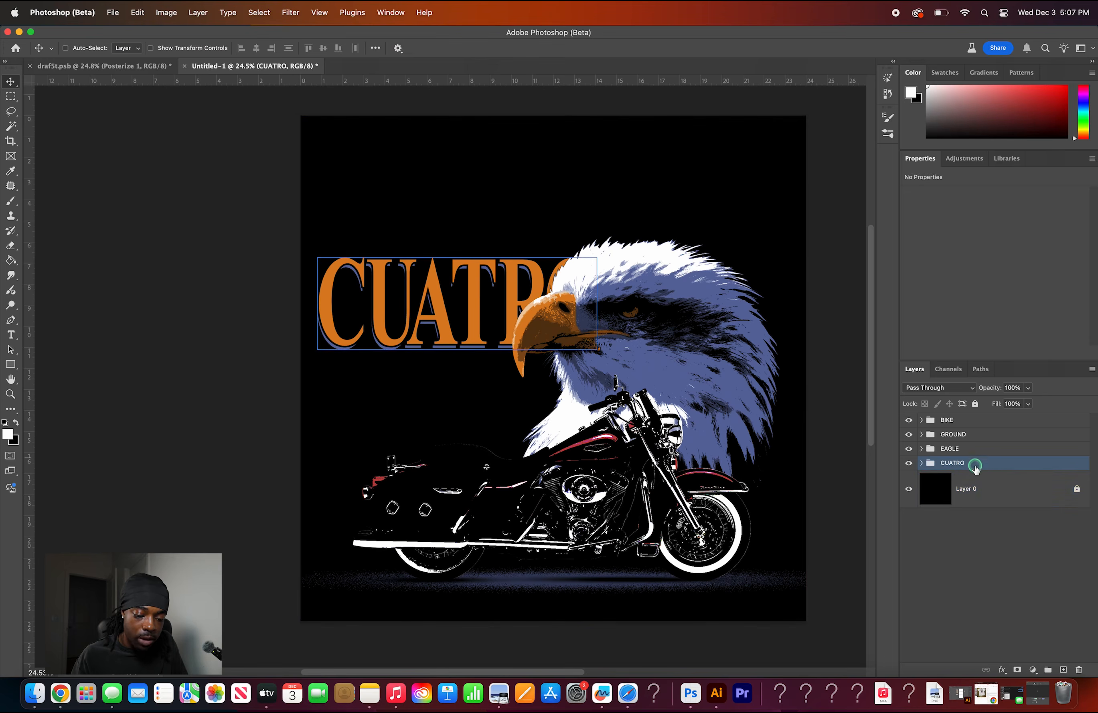
# - Duplicate the CUATRO group and move the copy straight up above the original lettering
pyautogui.moveTo(985, 466); pyautogui.dragTo(1063, 669)
pyautogui.press('super+t')
pyautogui.moveTo(508, 337); pyautogui.dragTo(508, 210)
pyautogui.press('Return')
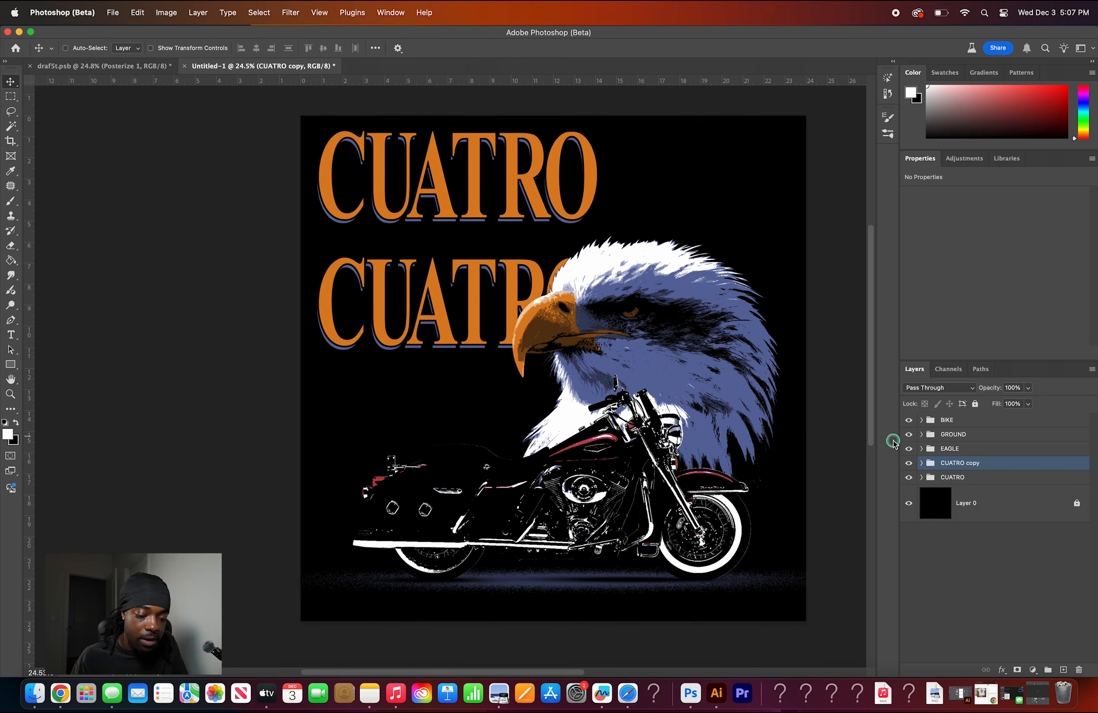
# - Change the orange text in the CUATRO copy group to MOTORS and delete that group's BLUE layer
pyautogui.click(921, 463)
pyautogui.click(973, 519)
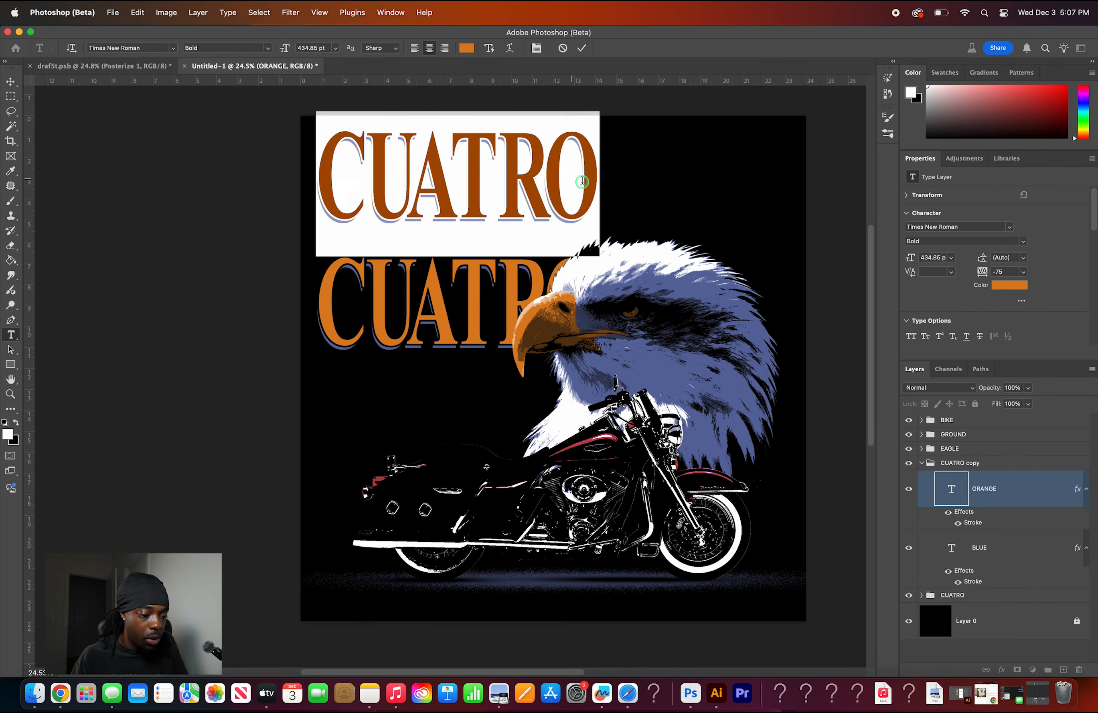
pyautogui.click(1014, 503)
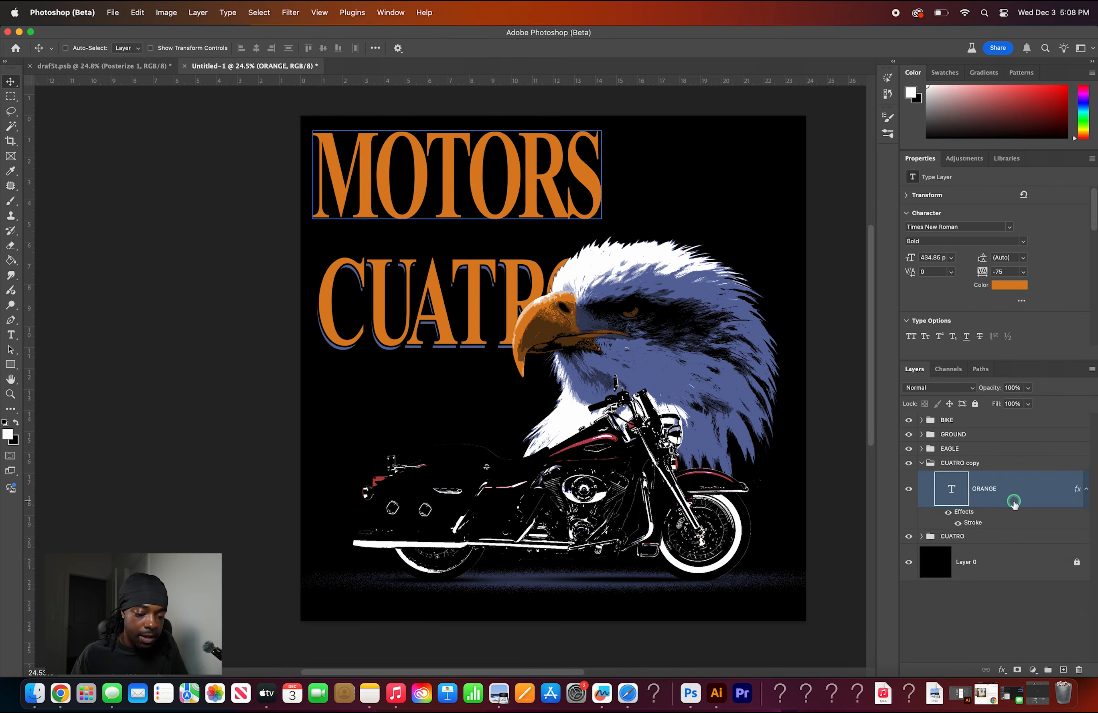
# - Duplicate the orange MOTORS text layer and recolor the copy blue by sampling the eagle's feathers
pyautogui.moveTo(1014, 504); pyautogui.dragTo(1063, 670)
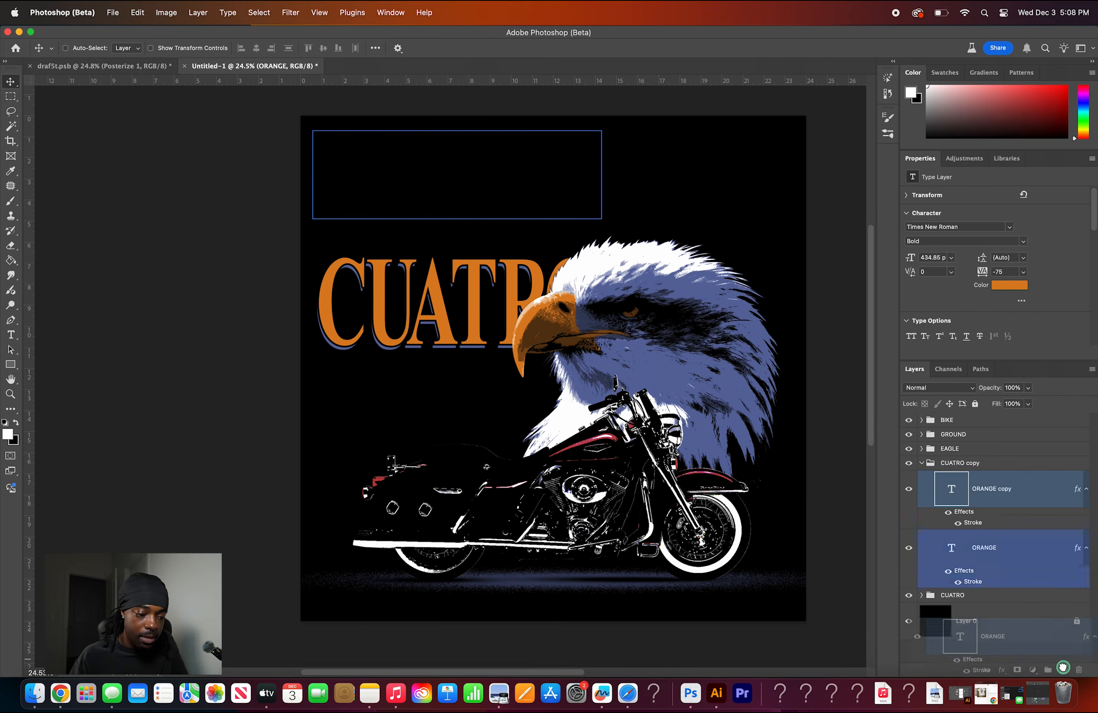
pyautogui.click(1010, 285)
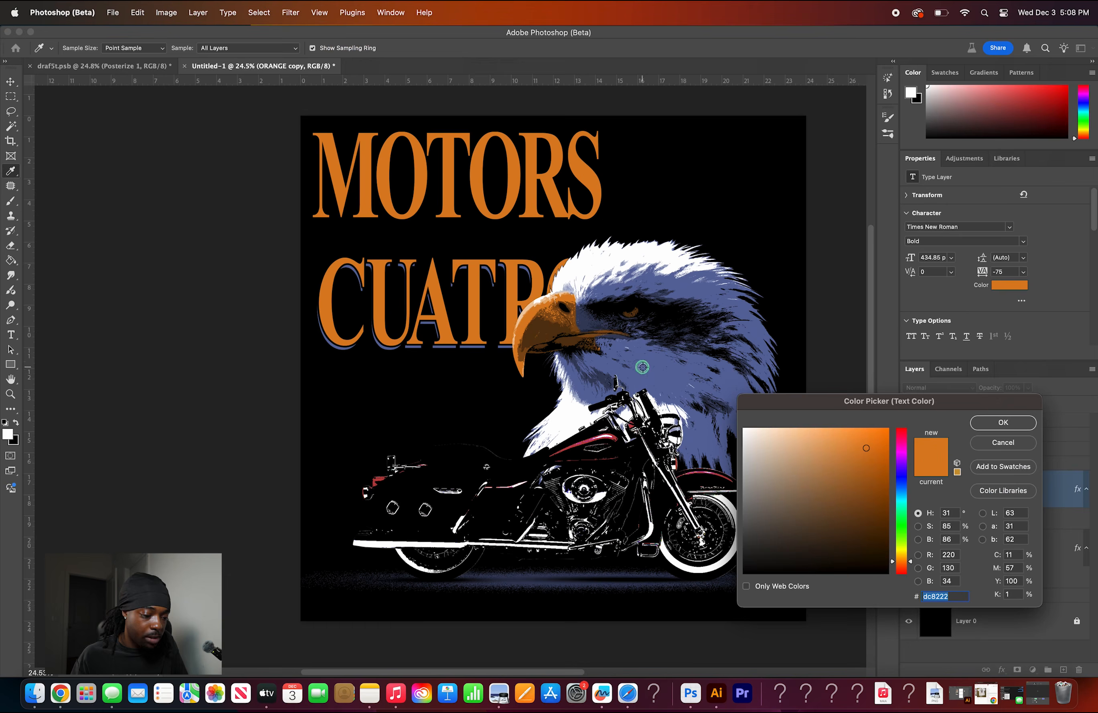
pyautogui.click(677, 374)
pyautogui.click(1000, 422)
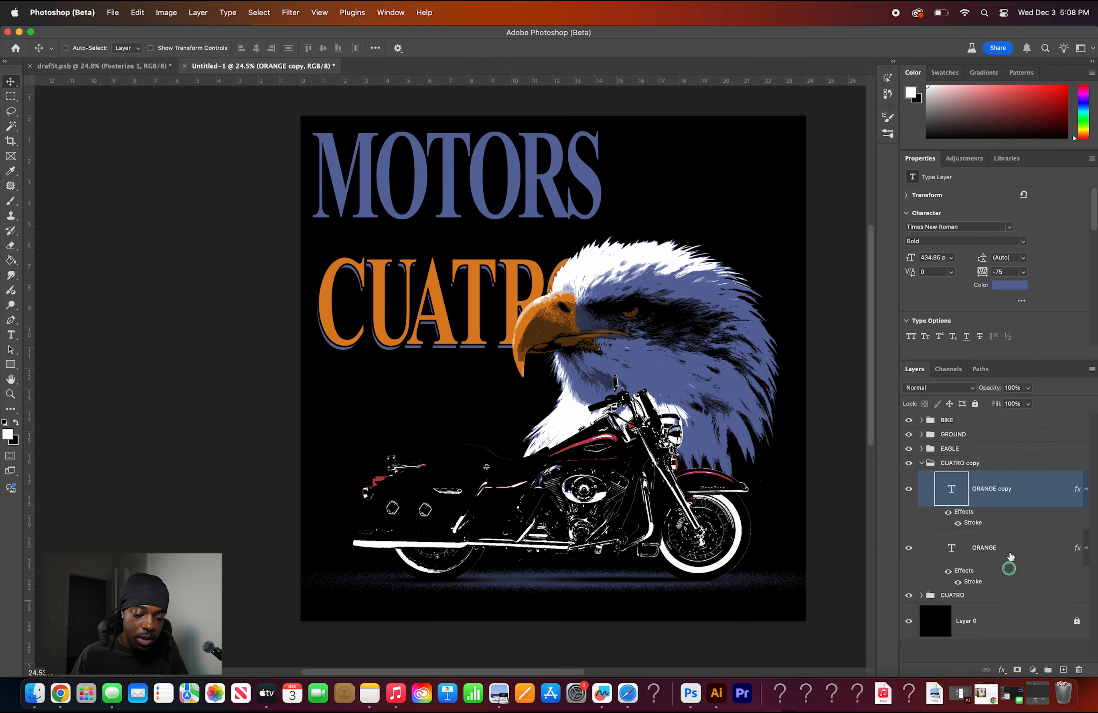
# - Move the blue MOTORS layer below the orange one and offset it slightly down and left as a drop shadow
pyautogui.moveTo(1024, 496); pyautogui.dragTo(1016, 588)
pyautogui.scroll(2, 530, 243)
pyautogui.press('super+t')
pyautogui.moveTo(514, 147); pyautogui.dragTo(514, 150)
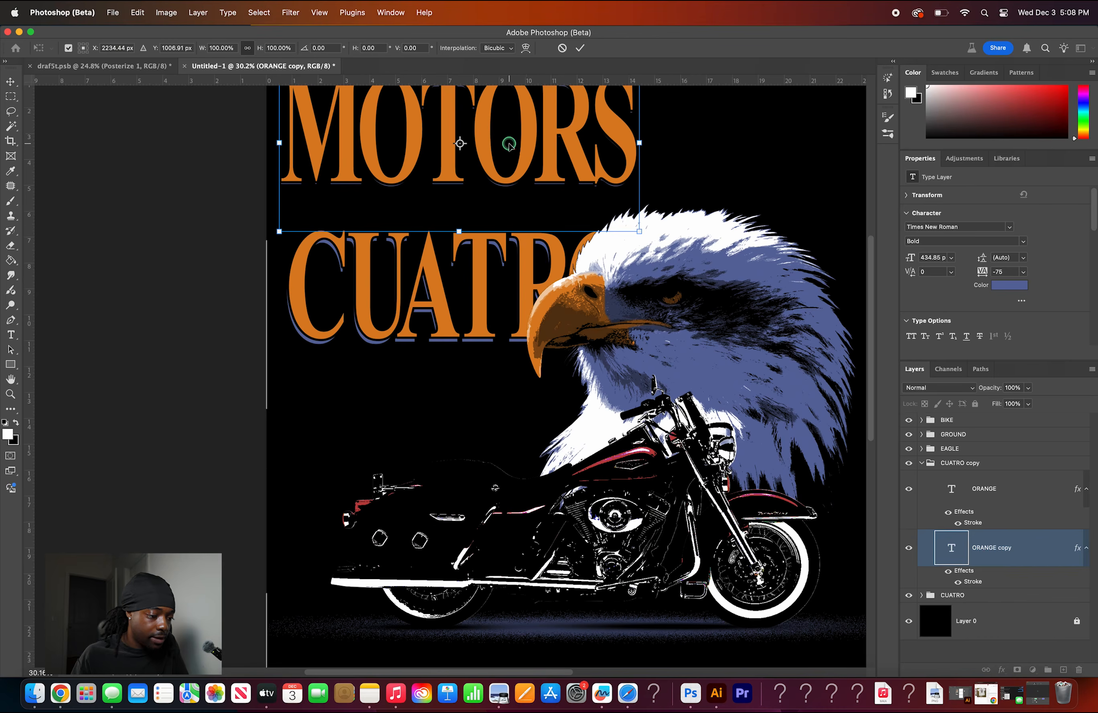
pyautogui.scroll(2, 508, 144)
pyautogui.scroll(5, 498, 145)
pyautogui.hscroll(-2, 498, 145)
pyautogui.moveTo(548, 163); pyautogui.dragTo(545, 168)
pyautogui.press('Return')
pyautogui.press('super+0')
# - Rename the copied group MOTORS and position its lettering directly beneath the CUATRO lettering
pyautogui.click(967, 465)
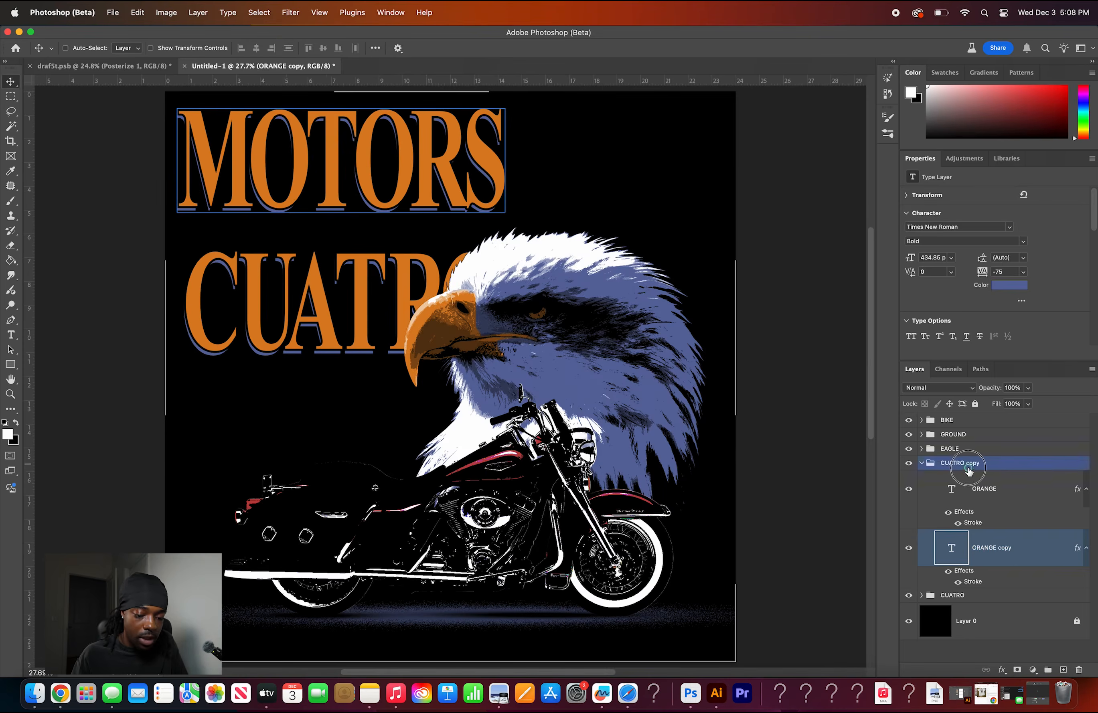
pyautogui.write('MOTOR')
pyautogui.write('S')
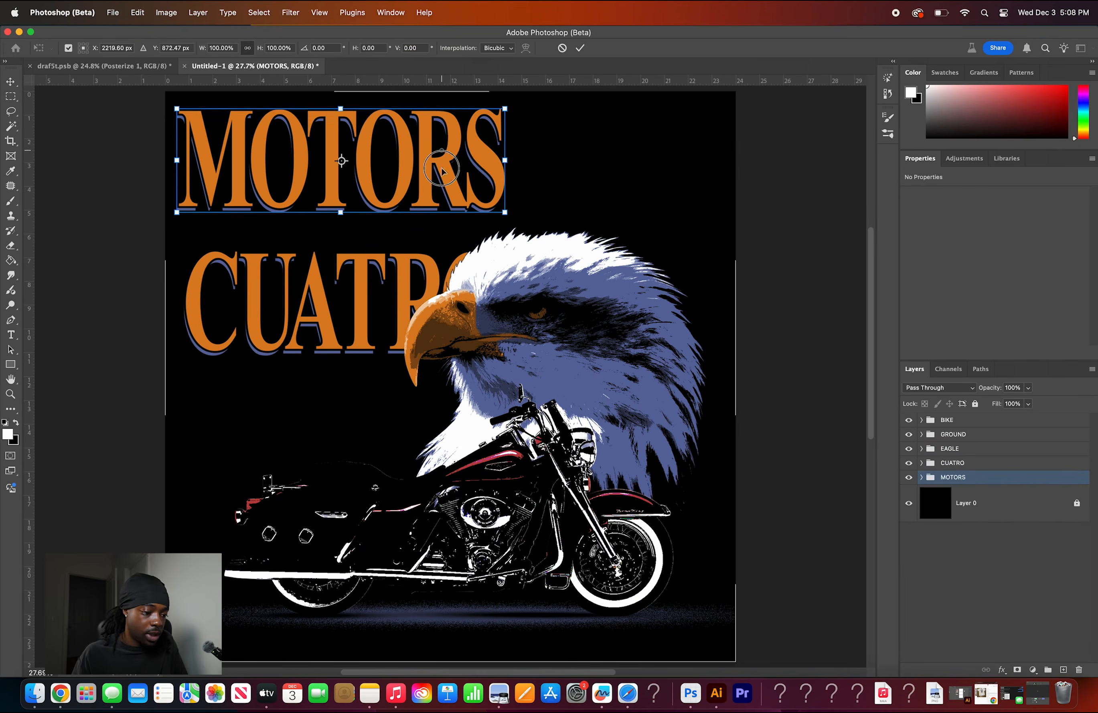
pyautogui.moveTo(443, 155); pyautogui.dragTo(443, 407)
pyautogui.press('Return')
# - Transform the CUATRO and MOTORS groups together, slanting them upward about 8° toward the eagle and fitting them behind the beak
pyautogui.keyDown('shift'); pyautogui.click(975, 463); pyautogui.keyUp('shift')
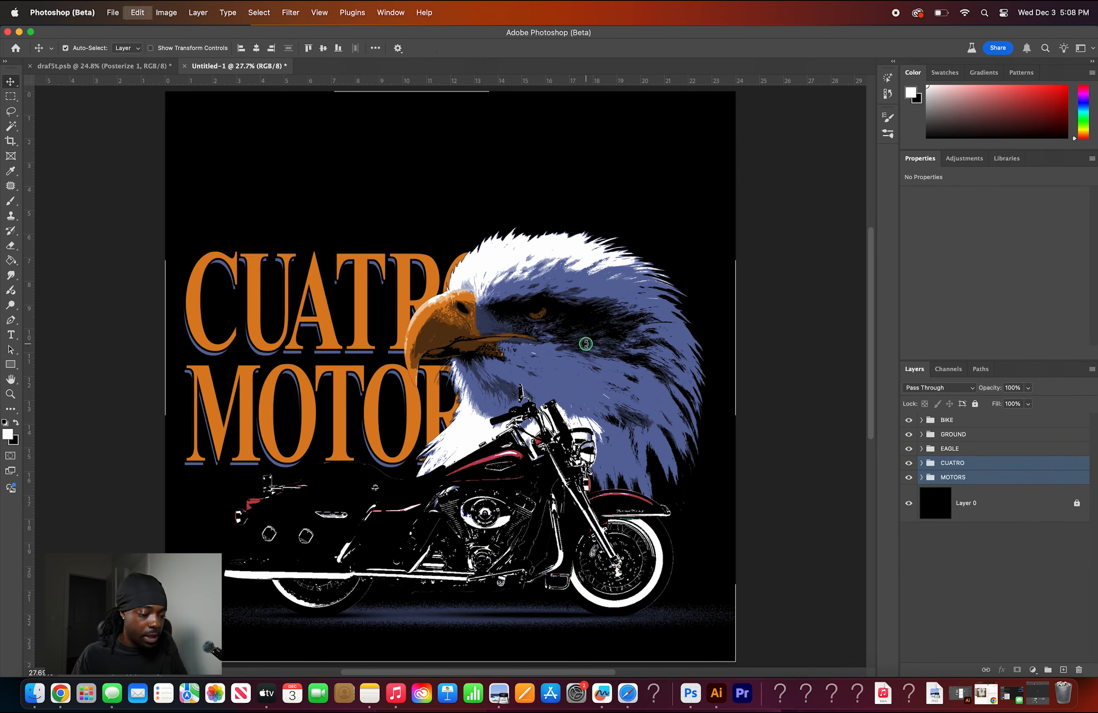
pyautogui.press('super+t')
pyautogui.moveTo(513, 362); pyautogui.dragTo(463, 319)
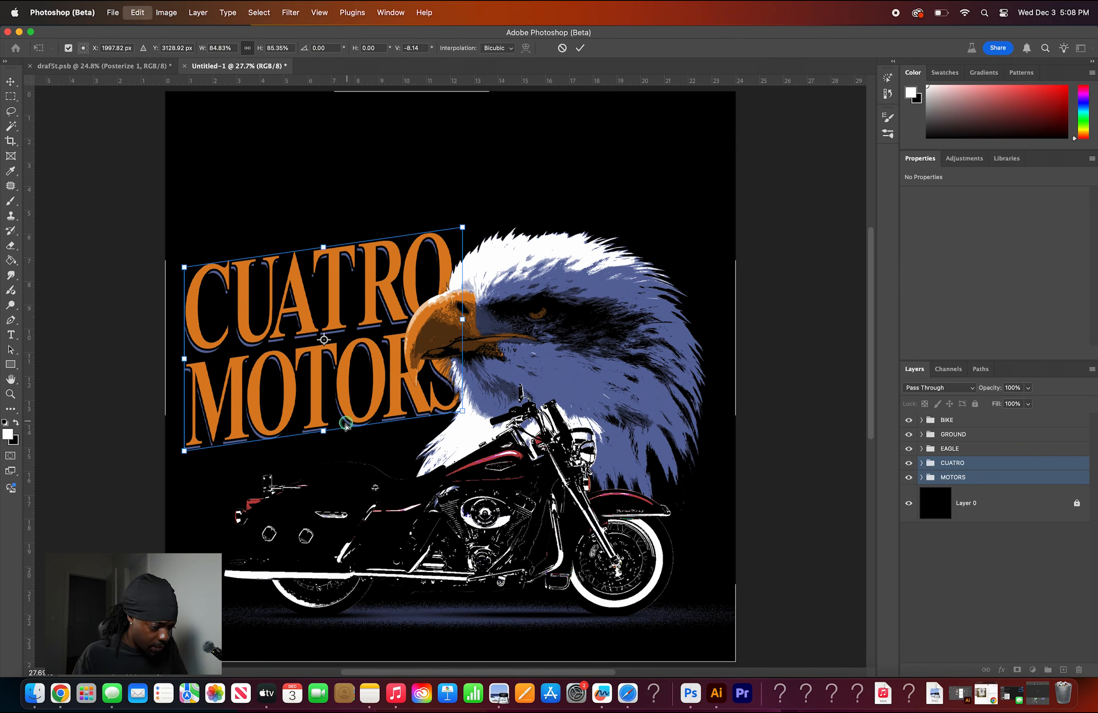
pyautogui.moveTo(320, 431); pyautogui.dragTo(322, 441)
pyautogui.moveTo(342, 400)
pyautogui.mouseDown()
pyautogui.moveTo(354, 399)
pyautogui.moveTo(353, 409)
pyautogui.mouseUp()
pyautogui.moveTo(492, 331); pyautogui.dragTo(444, 354)
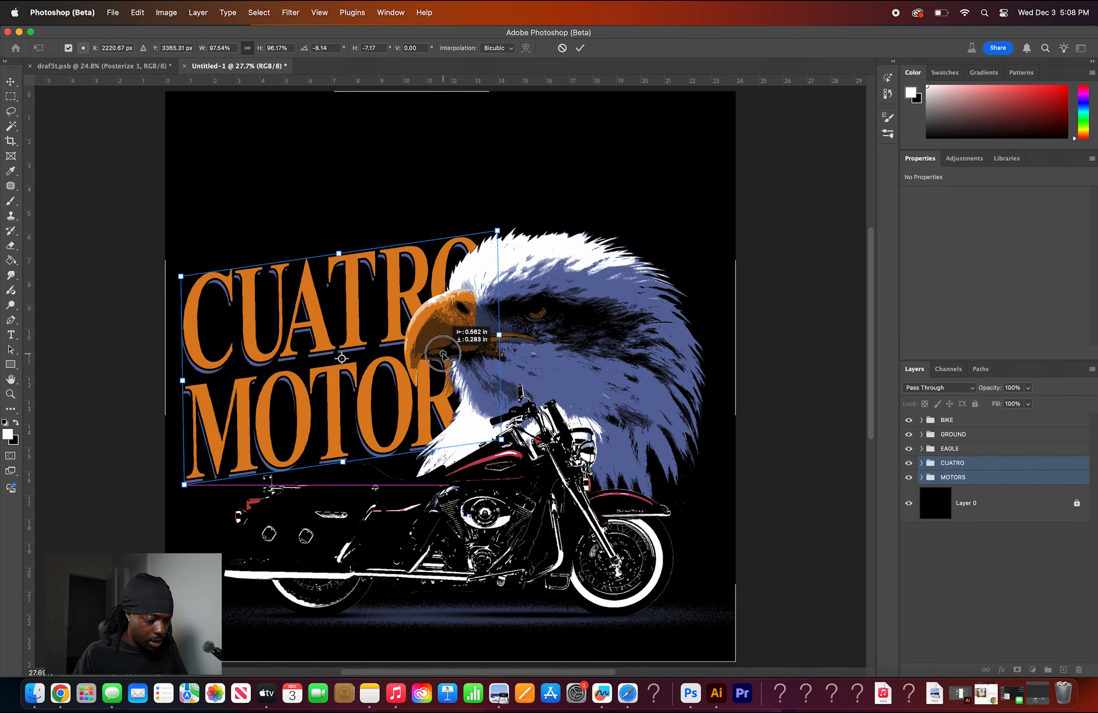
pyautogui.press('Return')
# - Move the EAGLE group slightly to the right to reveal more of the lettering
pyautogui.click(966, 449)
pyautogui.press('cmd+t')
pyautogui.moveTo(618, 380); pyautogui.dragTo(634, 379)
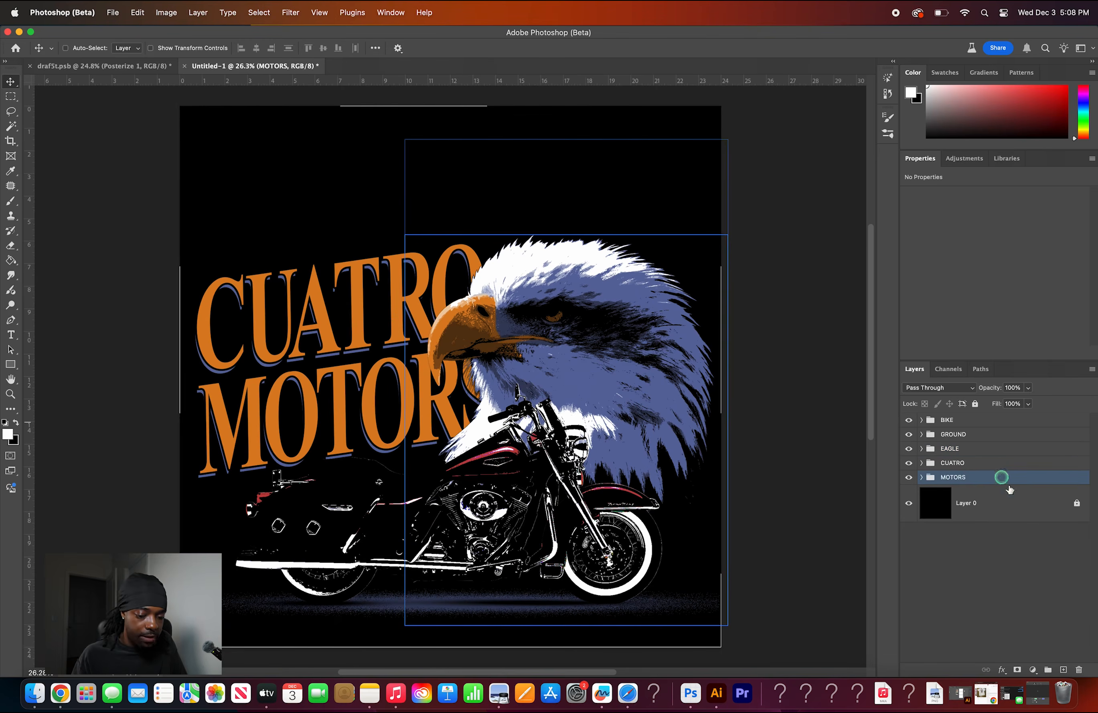
# - Shrink the MOTORS lettering so that its final S fits beside the eagle's neck
pyautogui.keyDown('shift'); pyautogui.click(947, 493); pyautogui.keyUp('shift')
pyautogui.click(953, 477)
pyautogui.press('cmd+t')
pyautogui.moveTo(505, 408); pyautogui.dragTo(415, 407)
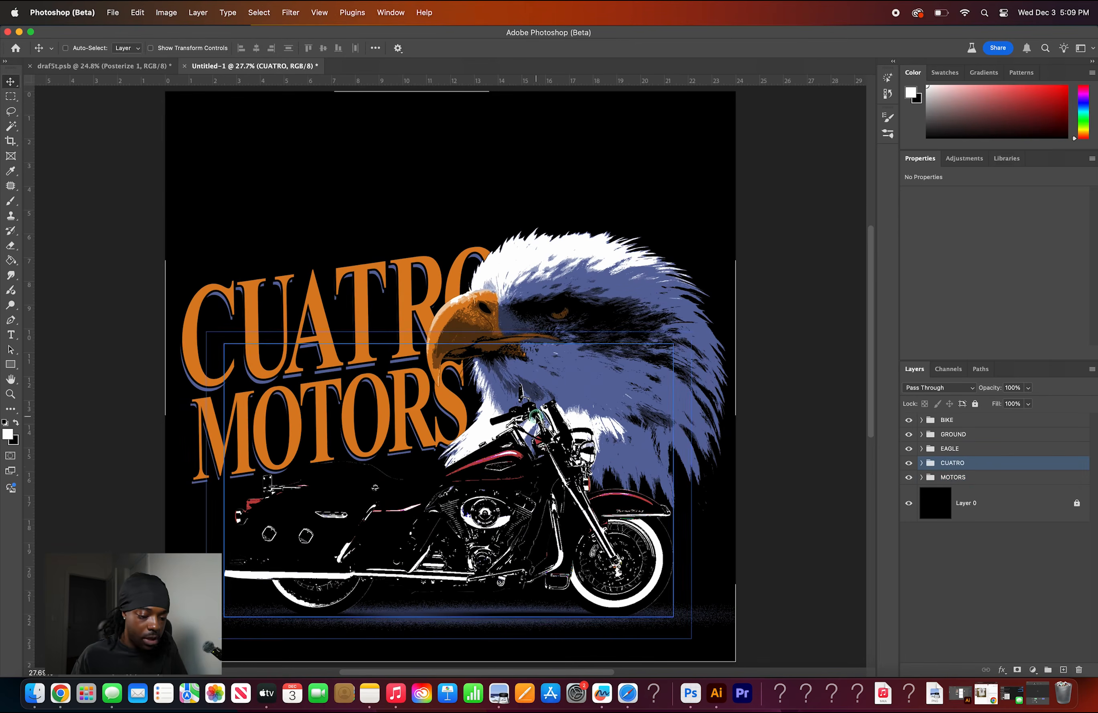
# - Add the tagline text PREMIUM CYCLES SINCE '56 above the CUATRO lettering
pyautogui.click(1064, 670)
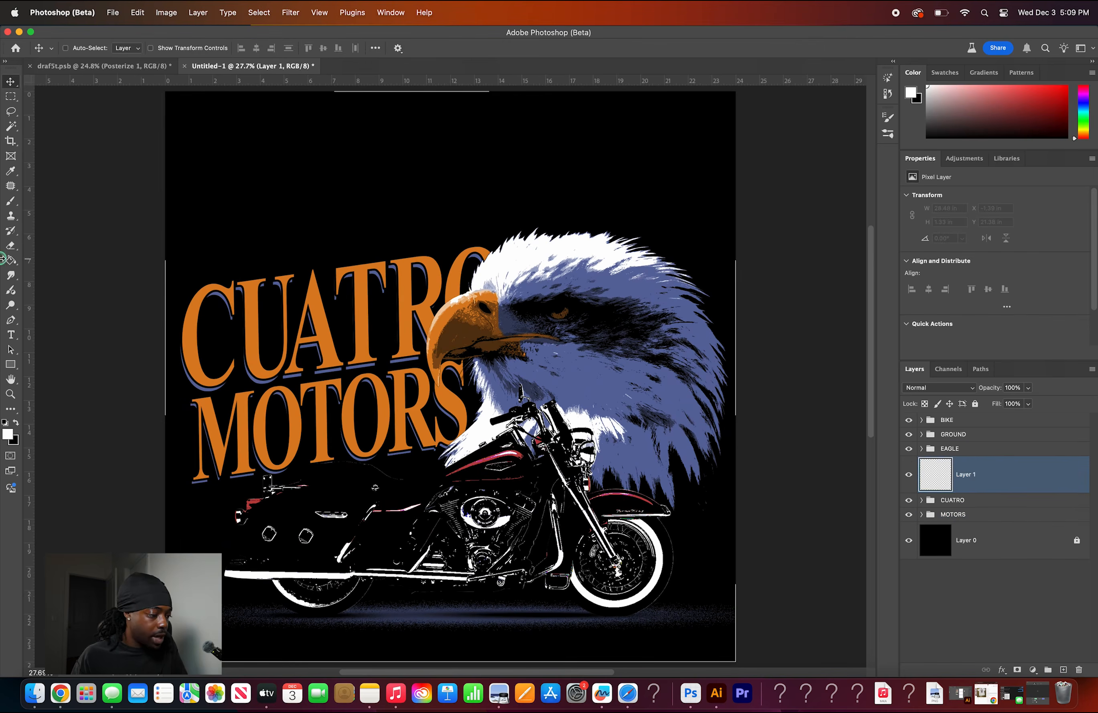
pyautogui.click(10, 336)
pyautogui.click(256, 218)
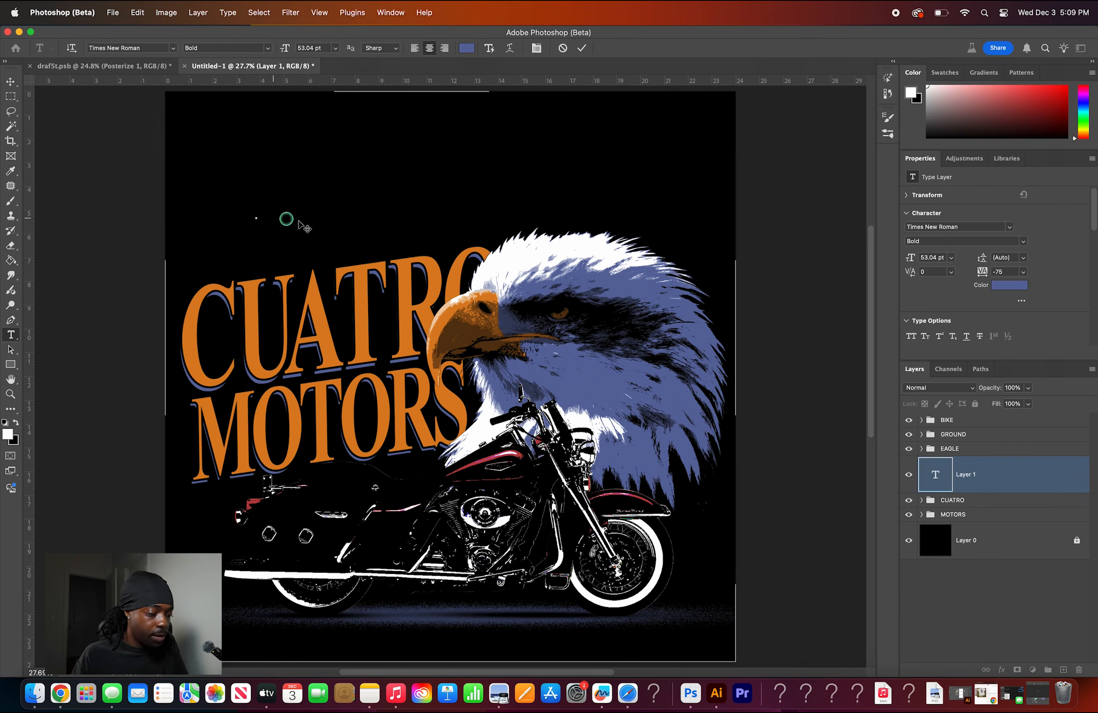
pyautogui.write('PREMIUM CYCLES SIN')
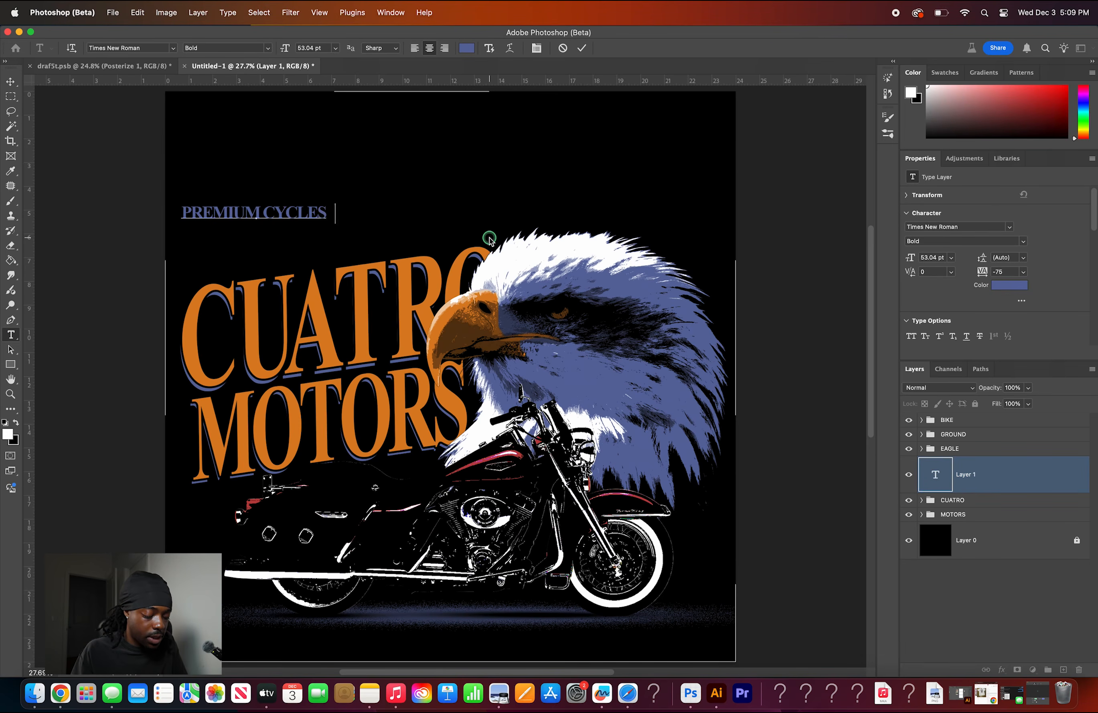
pyautogui.write("CE '56")
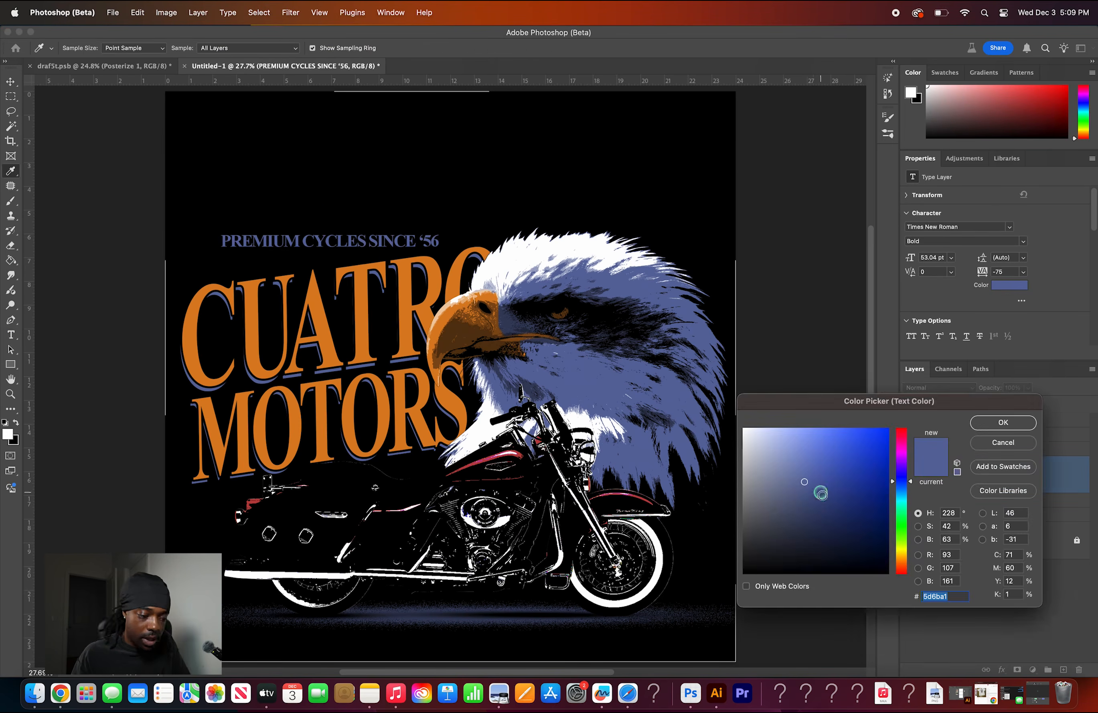
# - Set the tagline to Times New Roman Regular with 200 tracking and a white text color
pyautogui.click(356, 296)
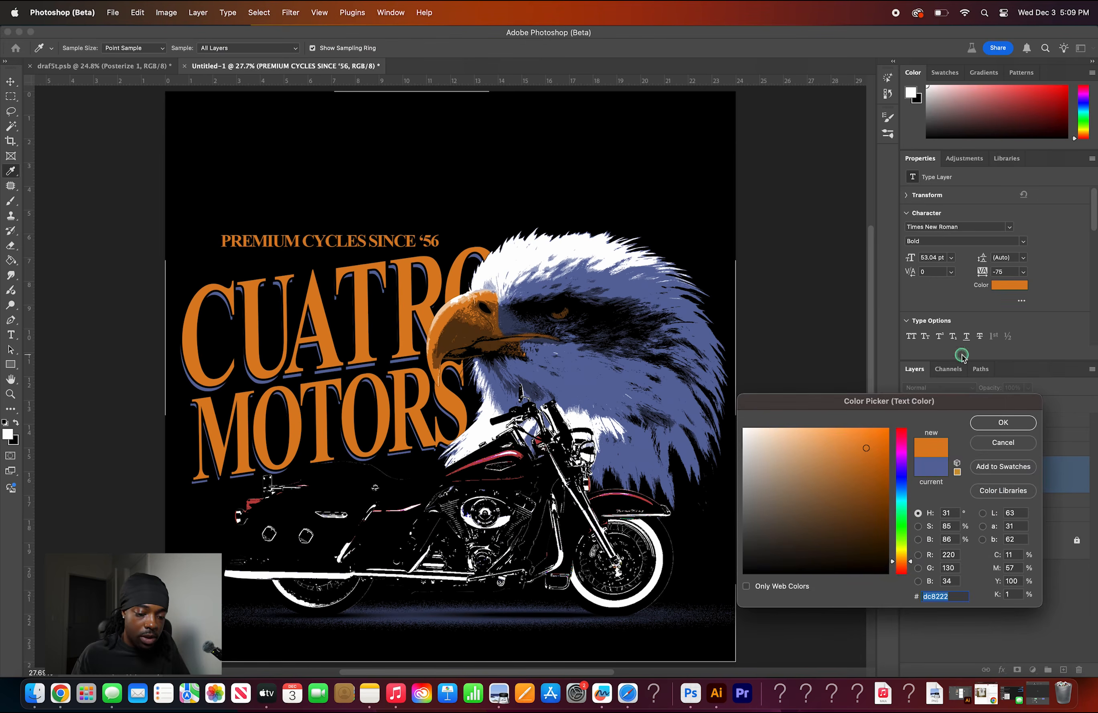
pyautogui.click(999, 423)
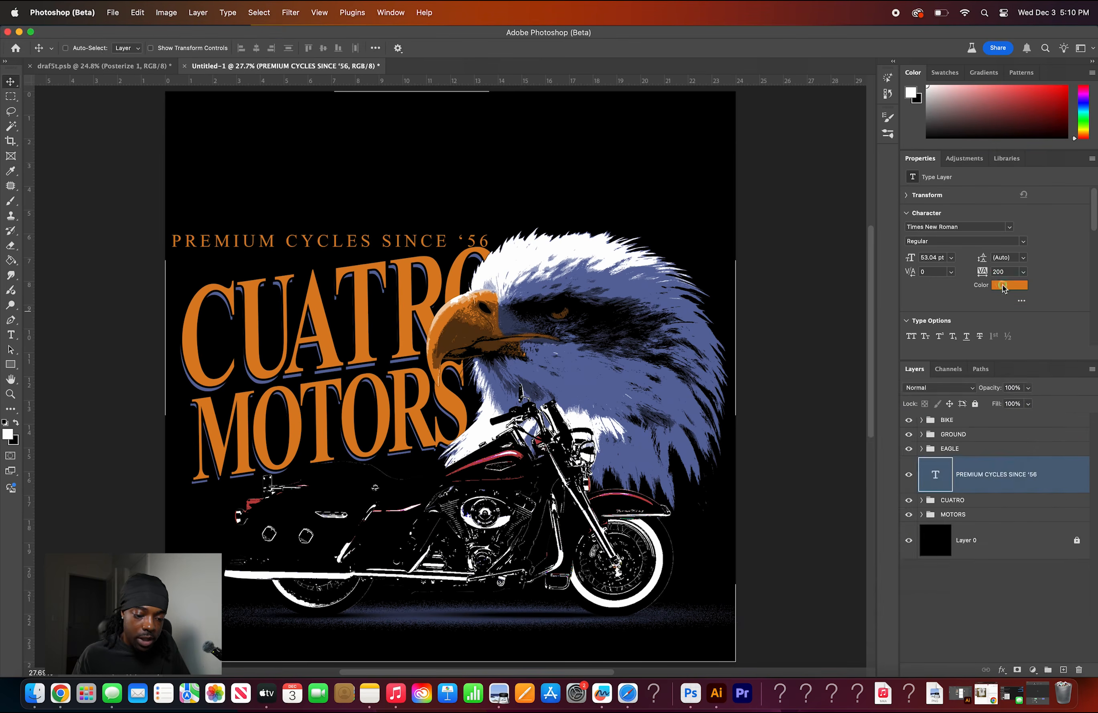
pyautogui.click(1002, 286)
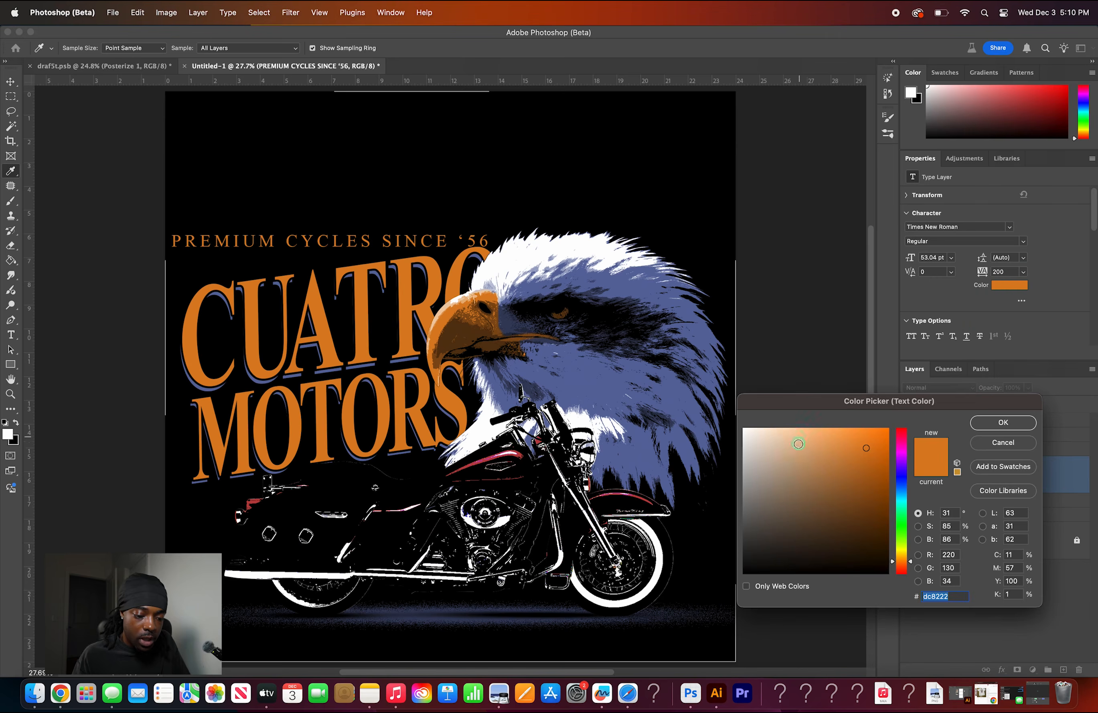
pyautogui.moveTo(798, 444); pyautogui.dragTo(736, 410)
pyautogui.press('Return')
# - Slant the tagline to follow the lettering, scale it down to about 31 pt and place it just above CUATRO
pyautogui.press('super+t')
pyautogui.moveTo(489, 240)
pyautogui.mouseDown()
pyautogui.moveTo(498, 218)
pyautogui.moveTo(482, 215)
pyautogui.mouseUp()
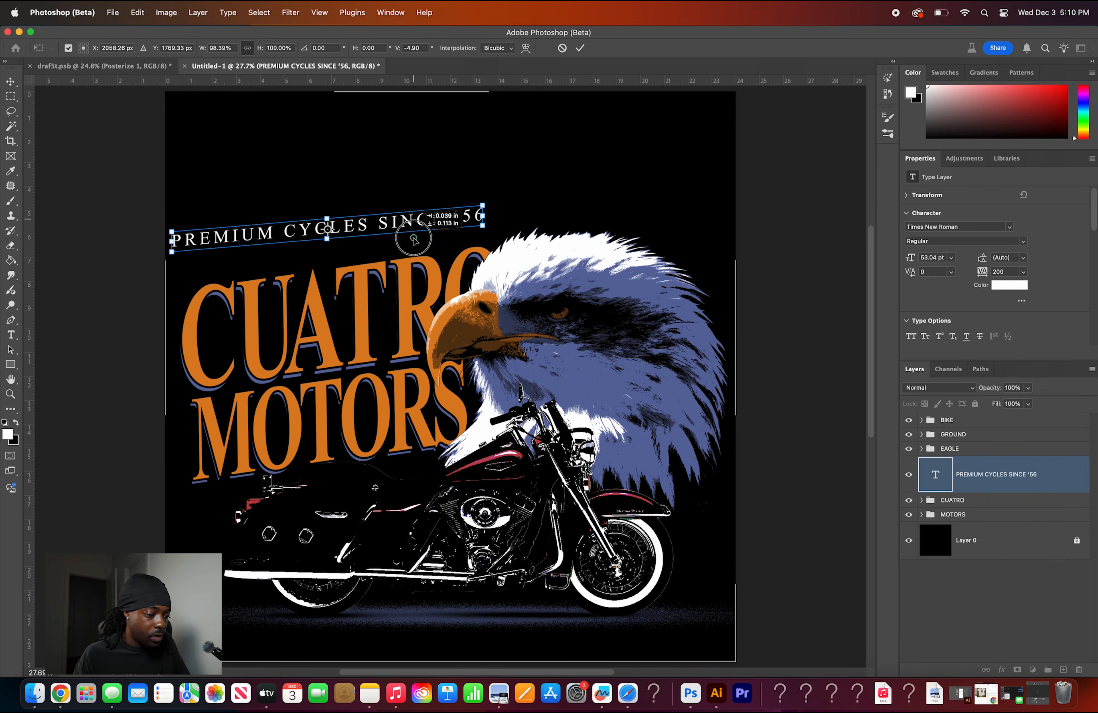
pyautogui.moveTo(413, 221); pyautogui.dragTo(416, 238)
pyautogui.moveTo(409, 254); pyautogui.dragTo(411, 255)
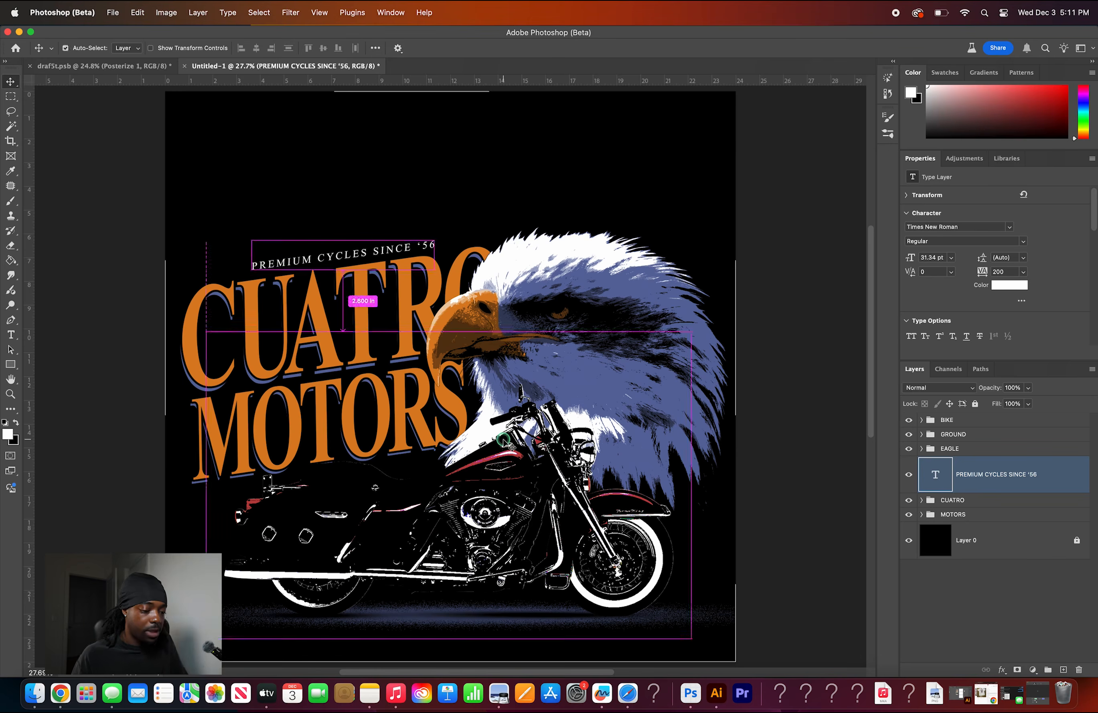
# - Group the tagline, CUATRO and MOTORS together and name the group WORDS
pyautogui.doubleClick(964, 463)
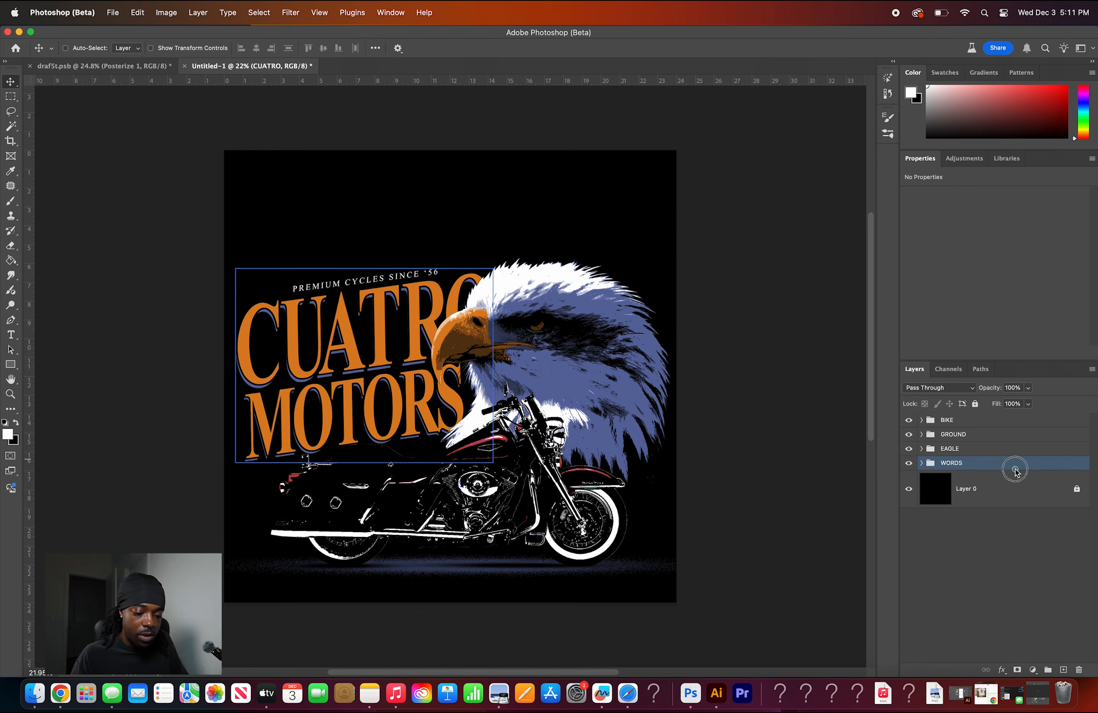
# - Scale the BIKE, GROUND, EAGLE and WORDS groups together to about 95%
pyautogui.click(910, 464)
pyautogui.click(910, 464)
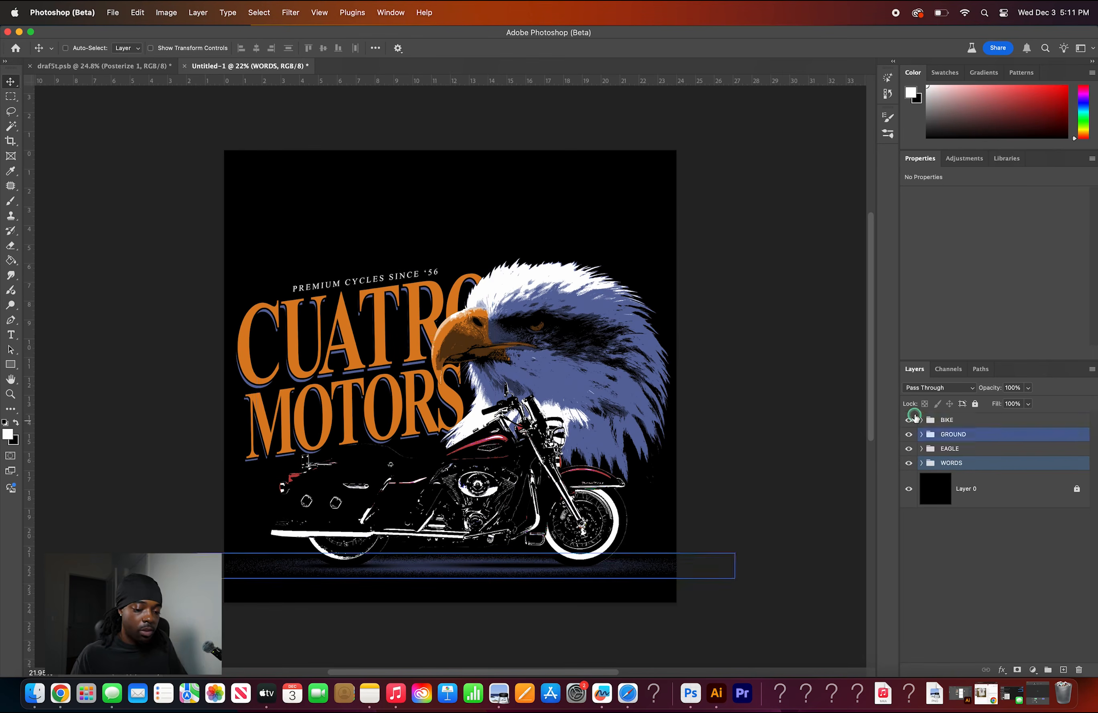
pyautogui.click(928, 502)
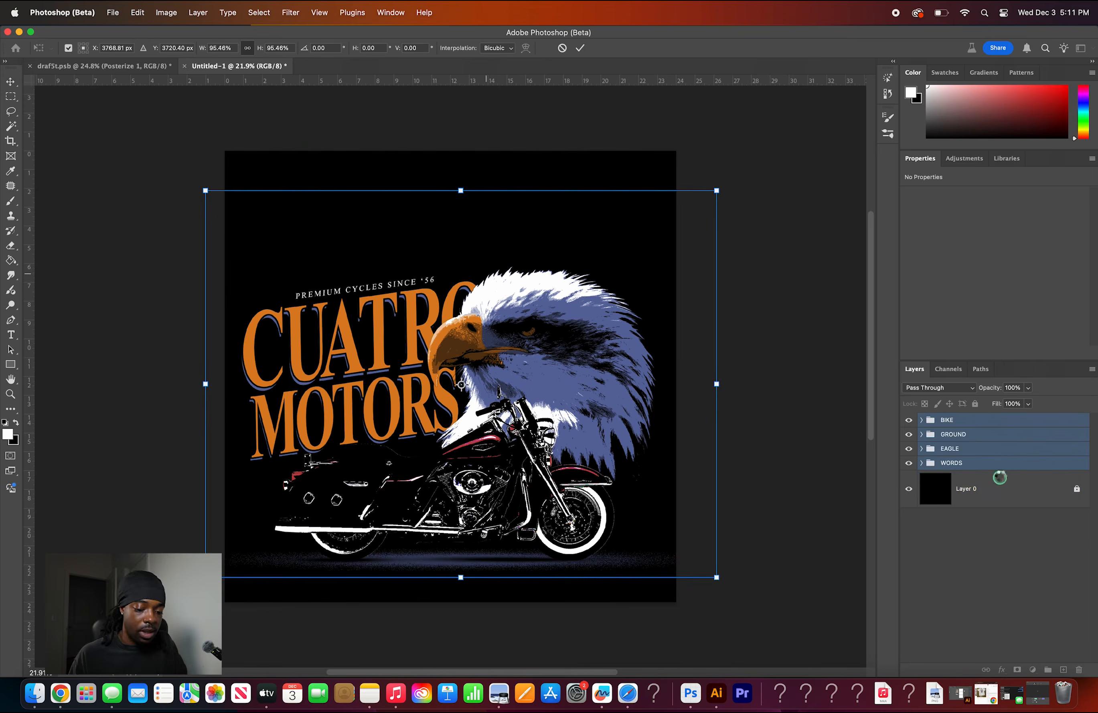
pyautogui.click(1008, 498)
# - Place LIGHTNING.webp above the black background layer, enlarge it to about 13.2 in wide and position it above the tagline
pyautogui.click(35, 693)
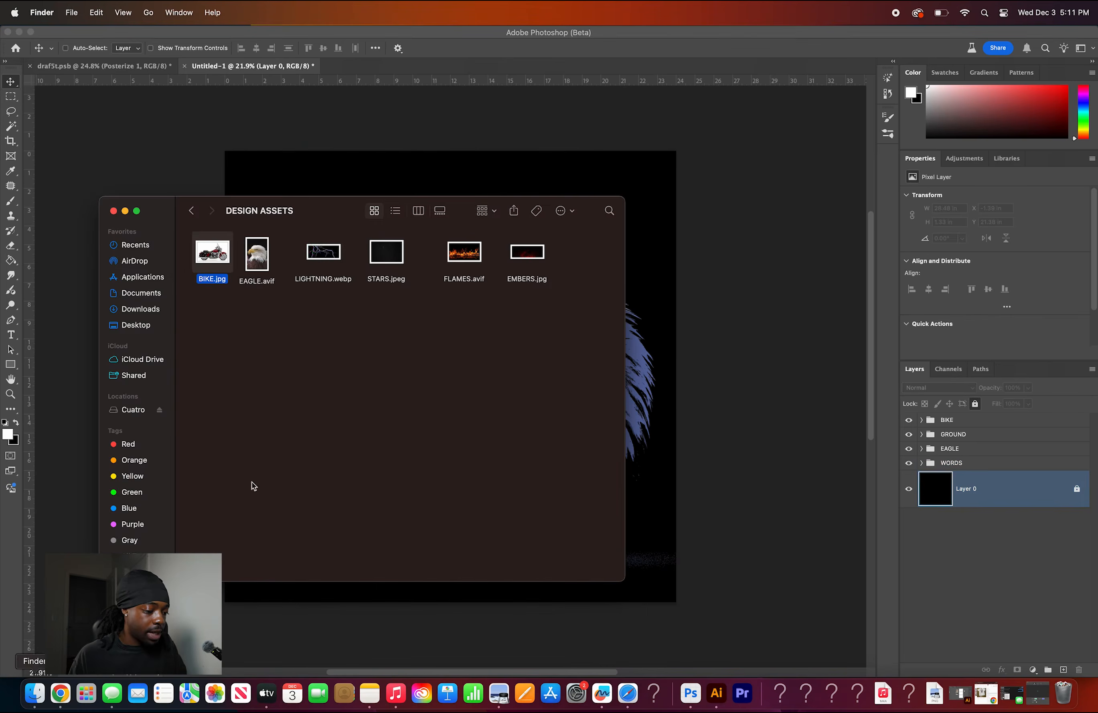
pyautogui.click(318, 251)
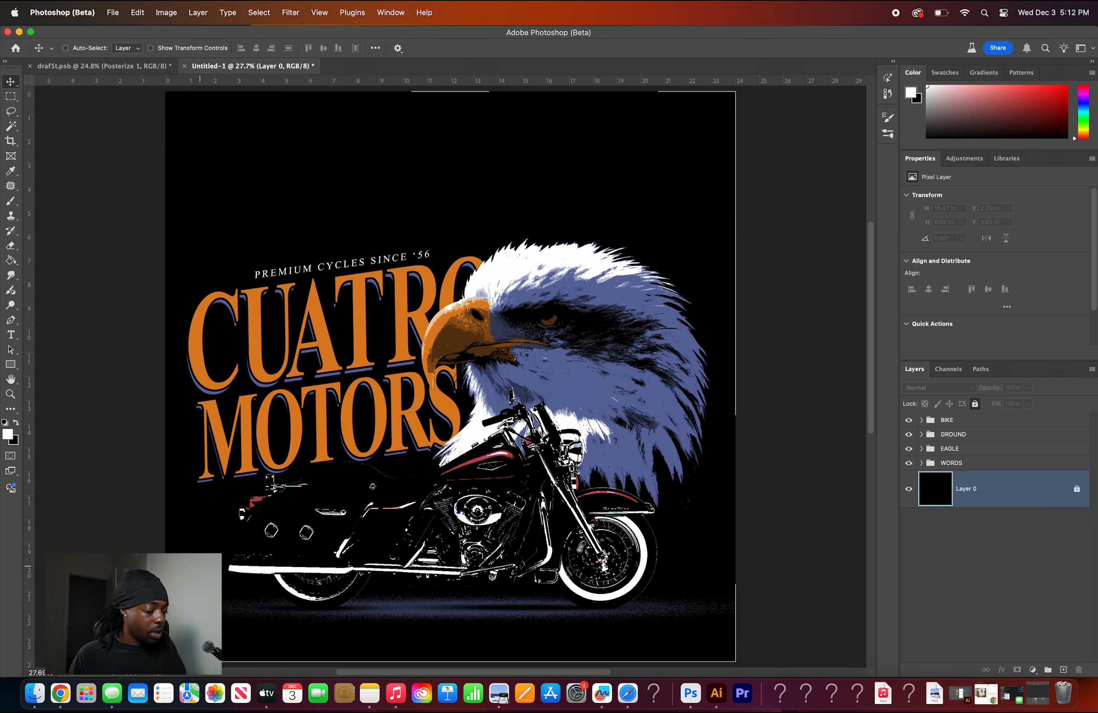
pyautogui.click(36, 695)
pyautogui.moveTo(311, 258); pyautogui.dragTo(365, 159)
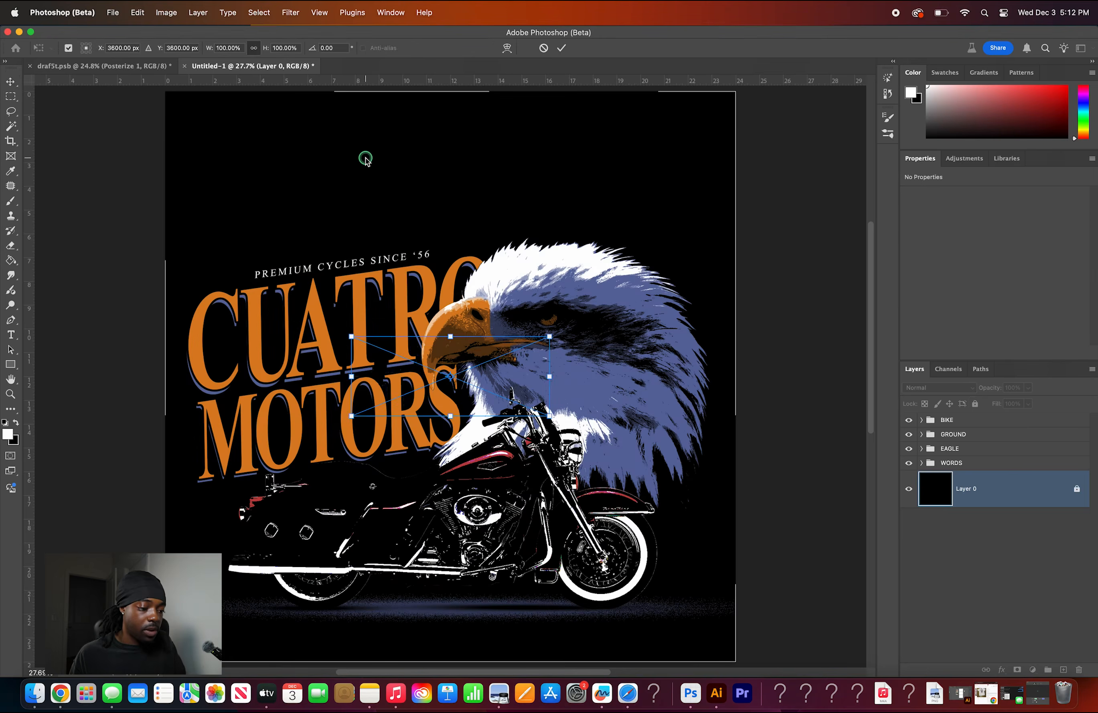
pyautogui.press('Return')
pyautogui.press('super+t')
pyautogui.moveTo(502, 400); pyautogui.dragTo(594, 142)
pyautogui.moveTo(505, 135); pyautogui.dragTo(498, 167)
pyautogui.press('Return')
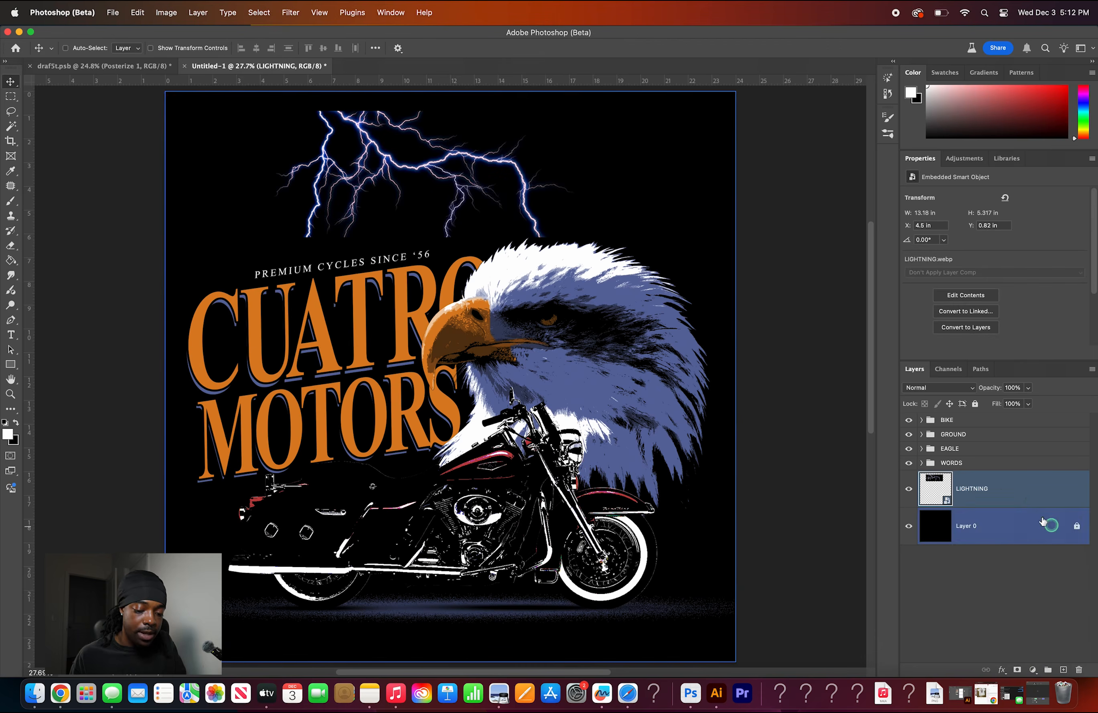
# - Add a Threshold adjustment above the lightning with its level set to 59
pyautogui.click(1034, 669)
pyautogui.click(1037, 643)
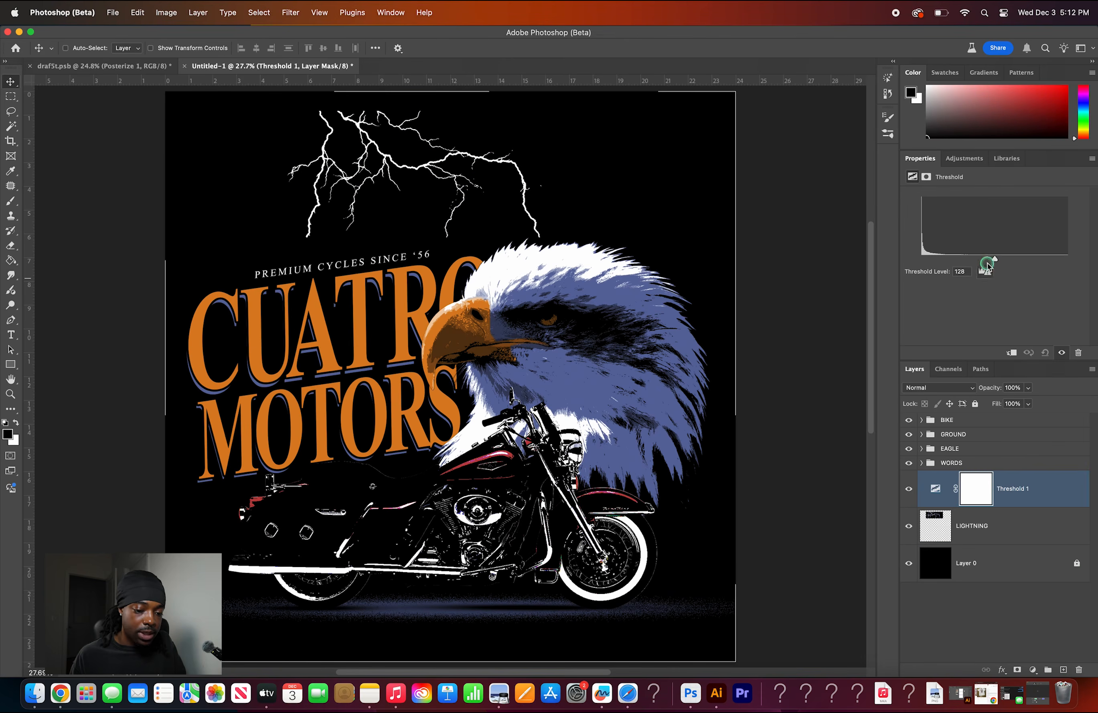
pyautogui.moveTo(955, 264); pyautogui.dragTo(870, 242)
pyautogui.moveTo(1015, 237); pyautogui.dragTo(957, 234)
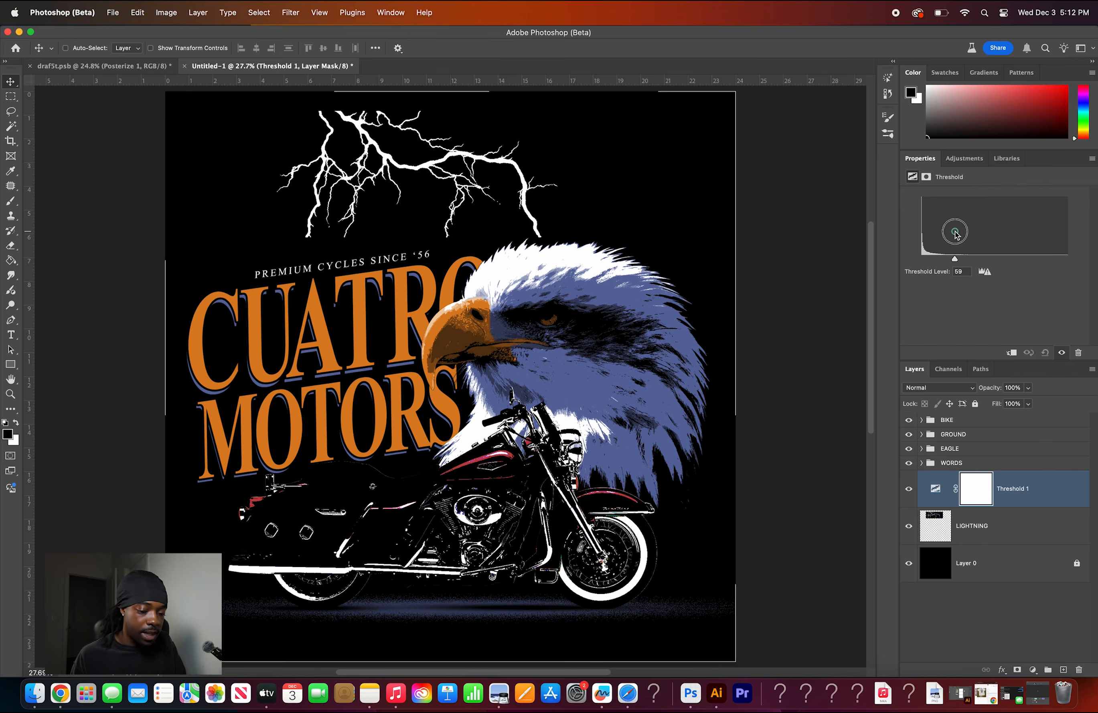
# - Clip the Threshold adjustment to the LIGHTNING layer and merge the two layers
pyautogui.click(1036, 488)
pyautogui.click(1012, 353)
pyautogui.keyDown('shift'); pyautogui.click(1019, 527); pyautogui.keyUp('shift')
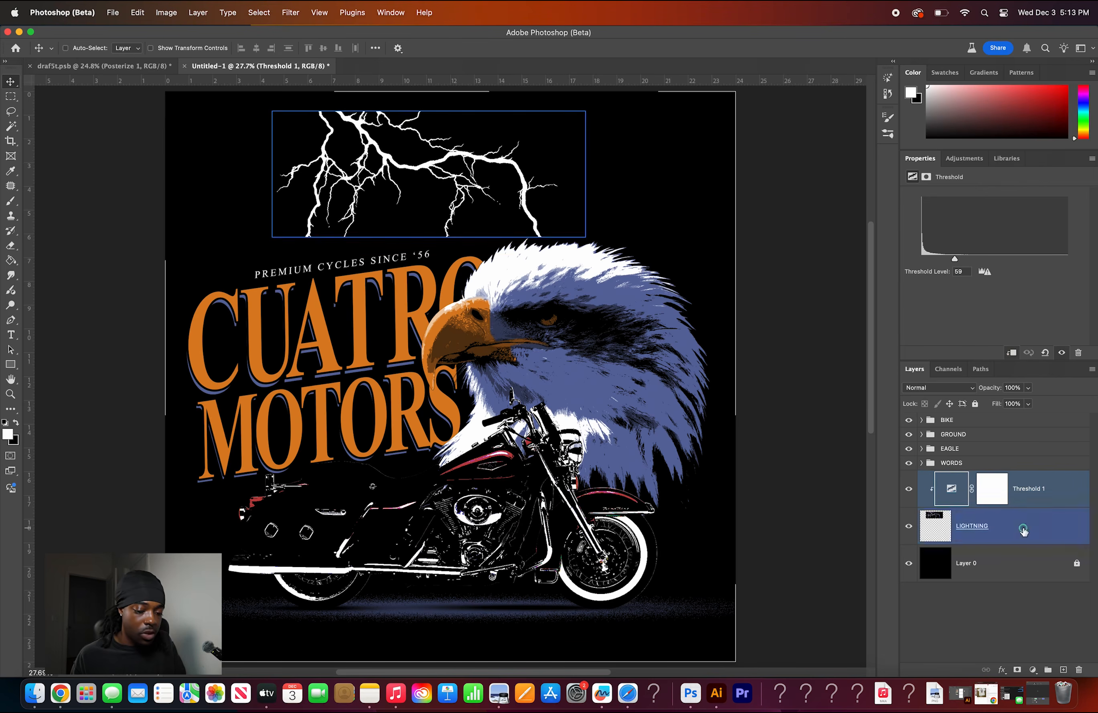
pyautogui.press('super+e')
# - Enlarge the merged lightning to about 15.4 in wide above the tagline and try inverting its colors
pyautogui.press('super+t')
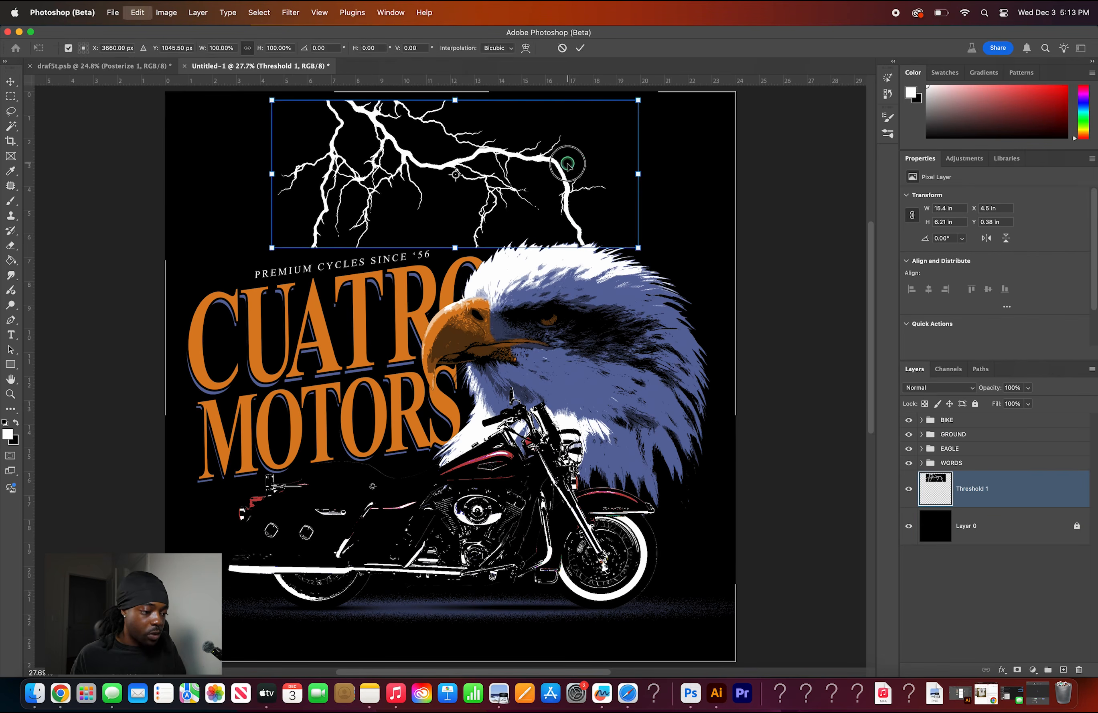
pyautogui.press('Return')
pyautogui.press('super+i')
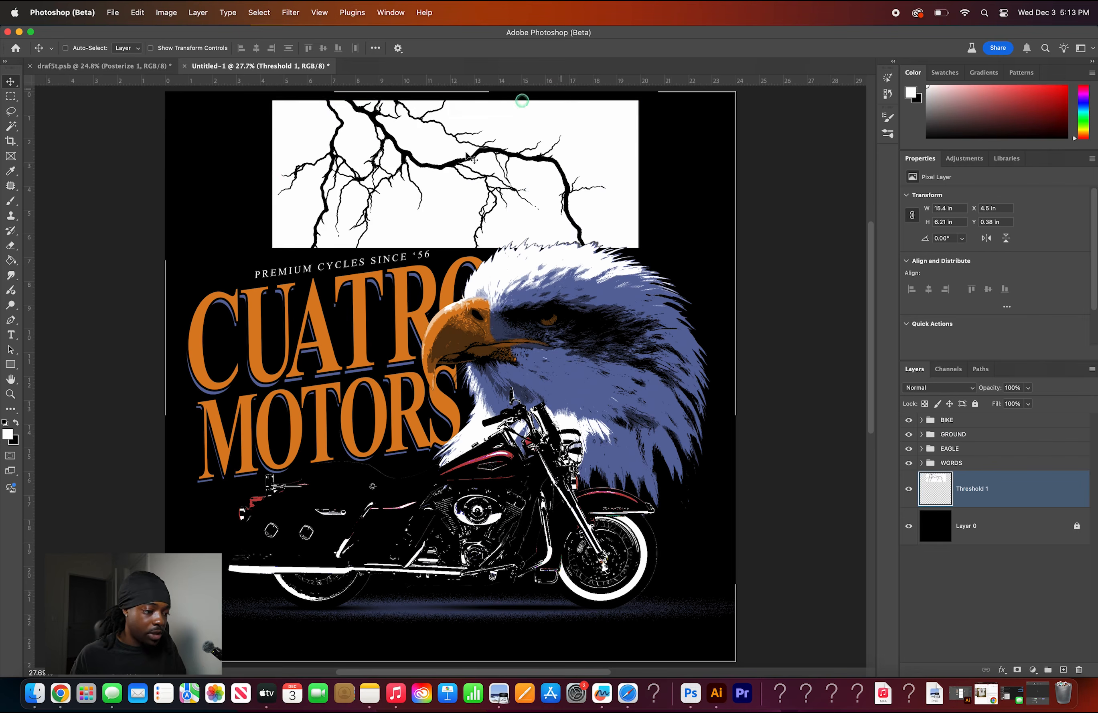
pyautogui.press('super+i')
# - Isolate the lightning from its black backdrop with the Magic Wand tool and a layer mask, and shift it over the CUATRO lettering
pyautogui.click(10, 127)
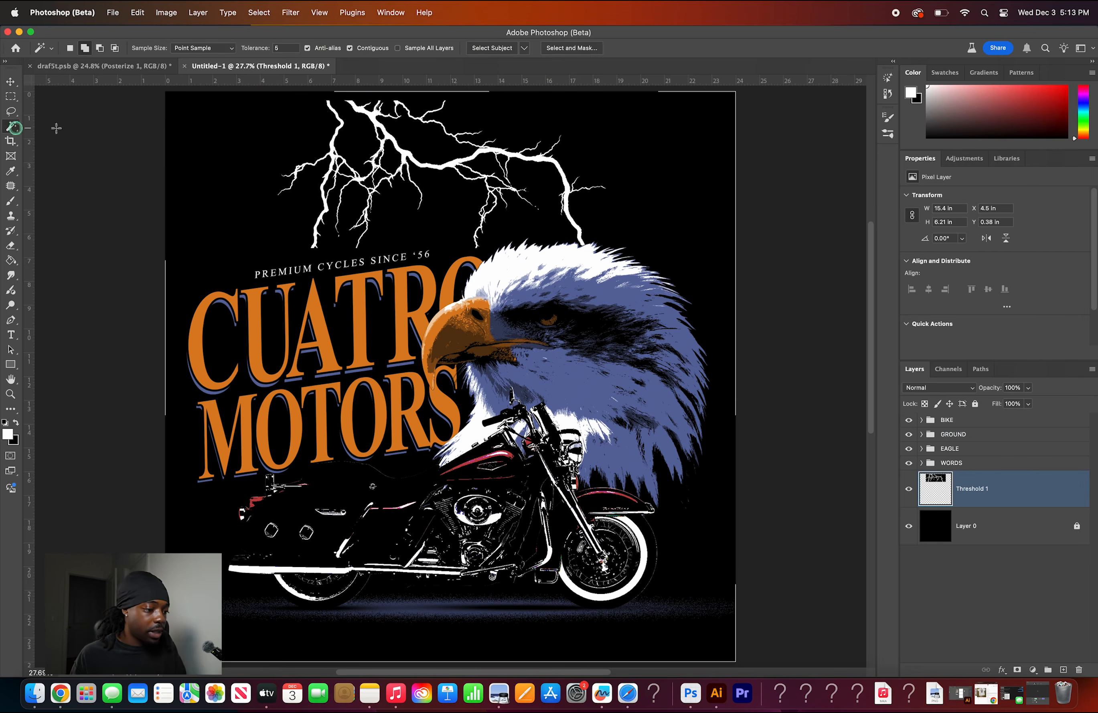
pyautogui.click(322, 127)
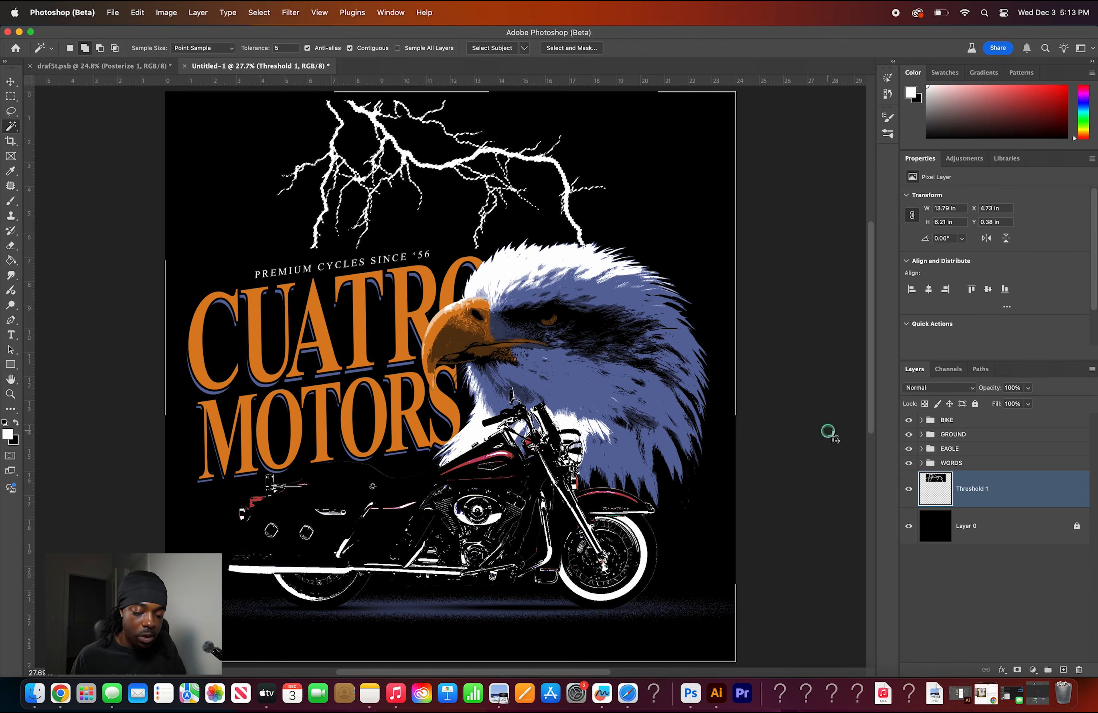
pyautogui.click(1018, 669)
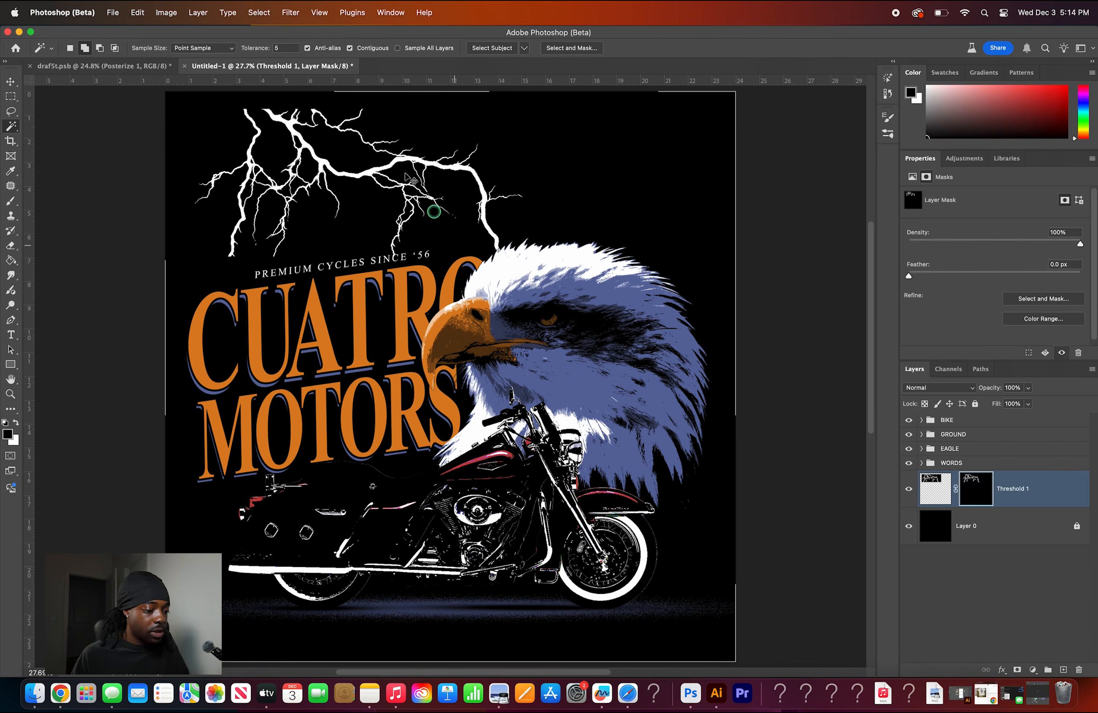
pyautogui.hotkey('ctrl', 't')
pyautogui.press('Escape')
pyautogui.hotkey('ctrl', 't')
pyautogui.moveTo(406, 167); pyautogui.dragTo(396, 199)
pyautogui.press('Return')
pyautogui.press('super+z')
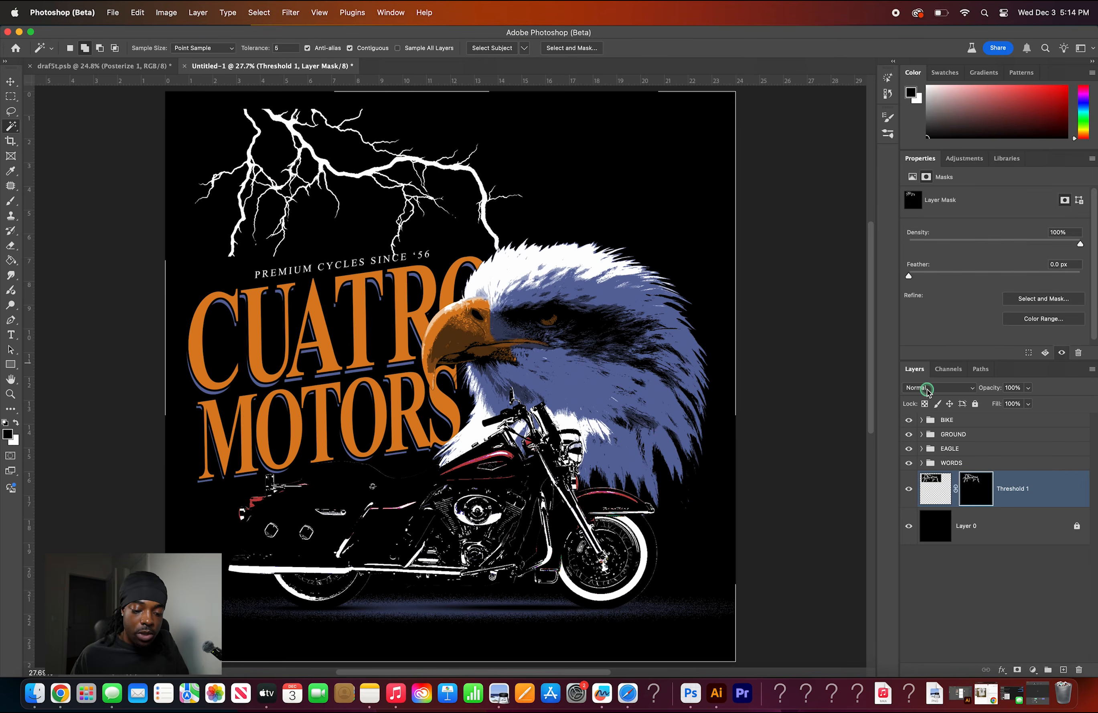
# - Add a colorized Hue/Saturation adjustment above the lightning with hue 288, saturation 40 and lightness -46
pyautogui.click(1035, 671)
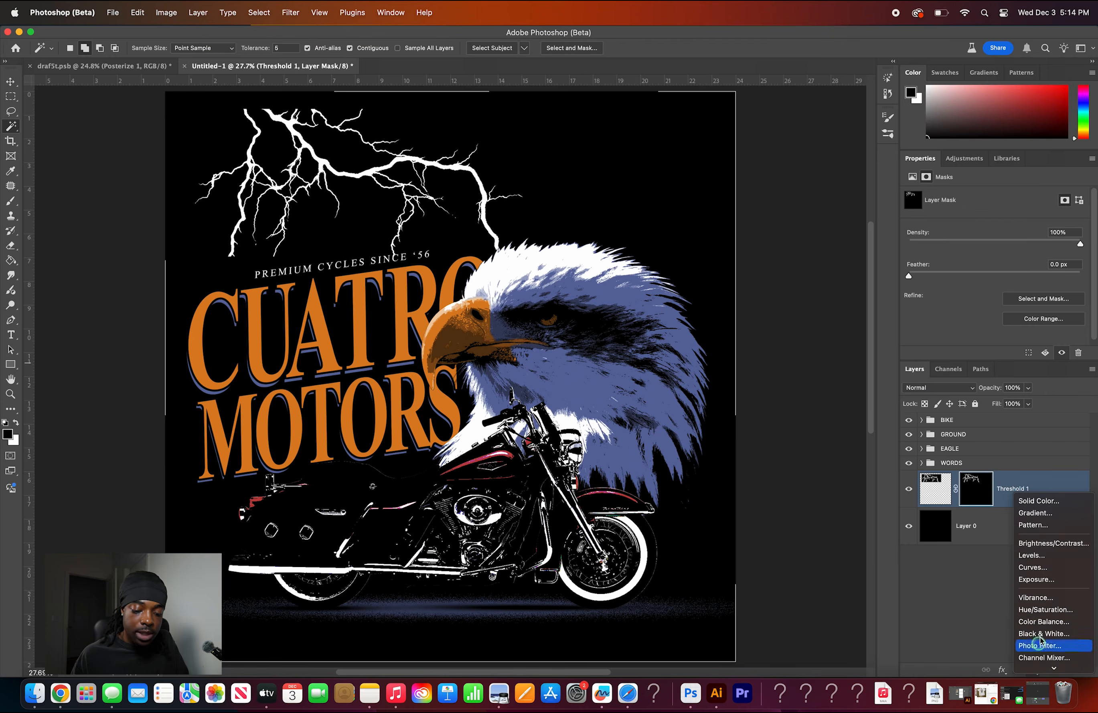
pyautogui.click(1055, 611)
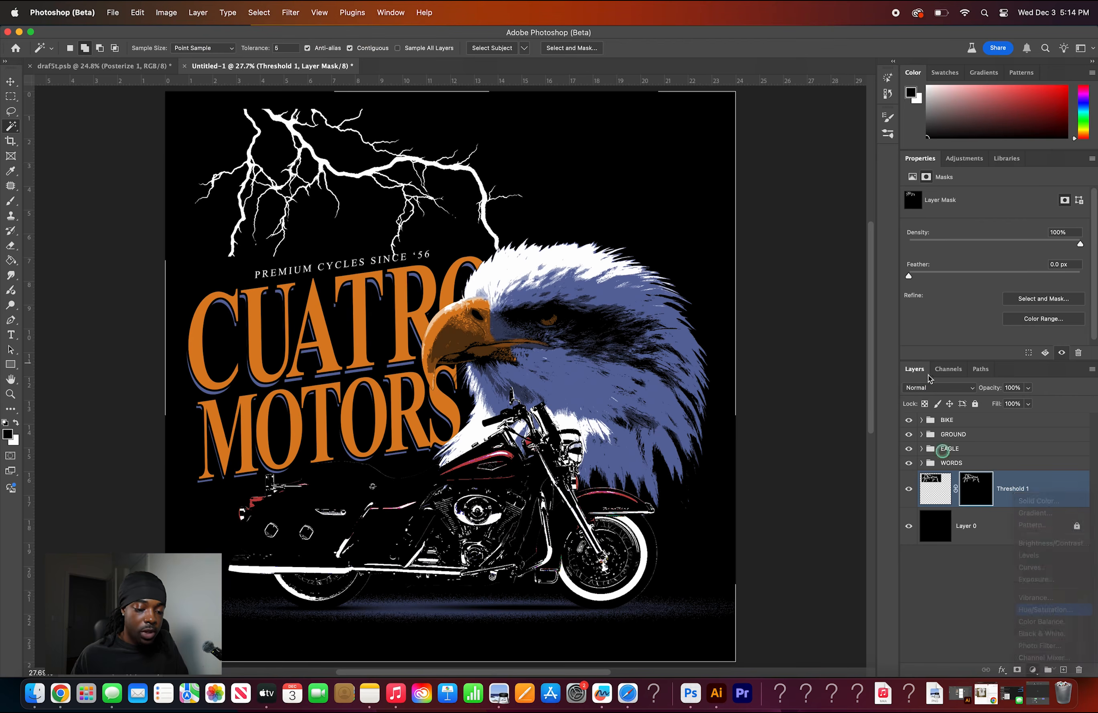
pyautogui.click(909, 305)
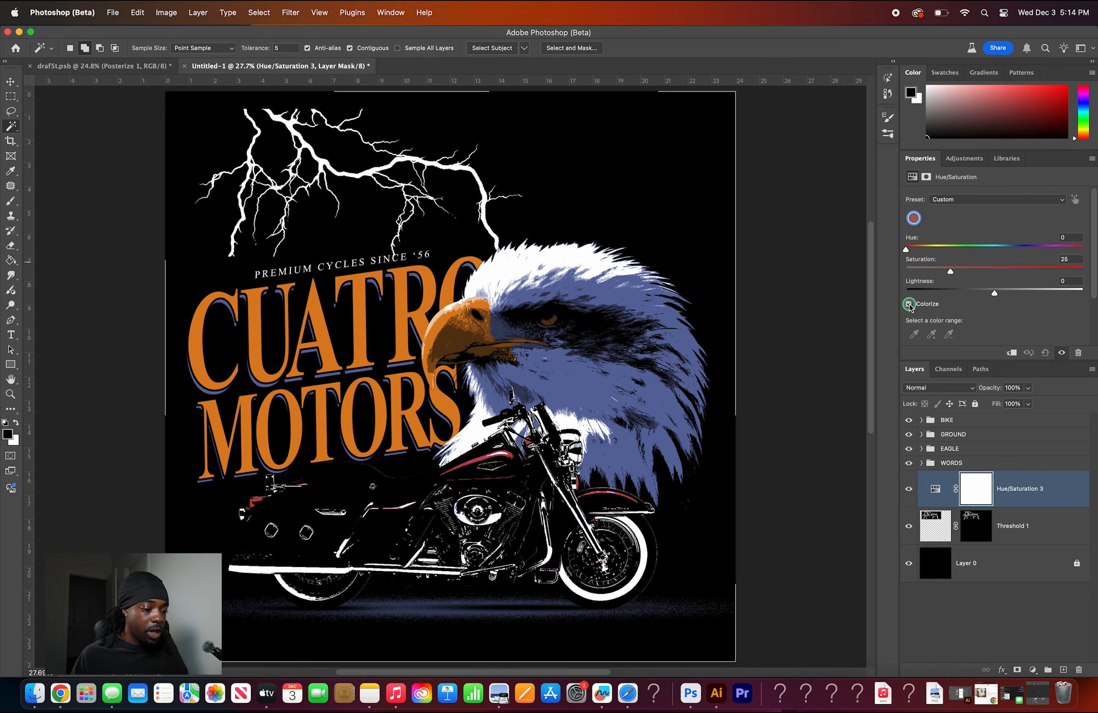
pyautogui.moveTo(949, 292); pyautogui.dragTo(943, 292)
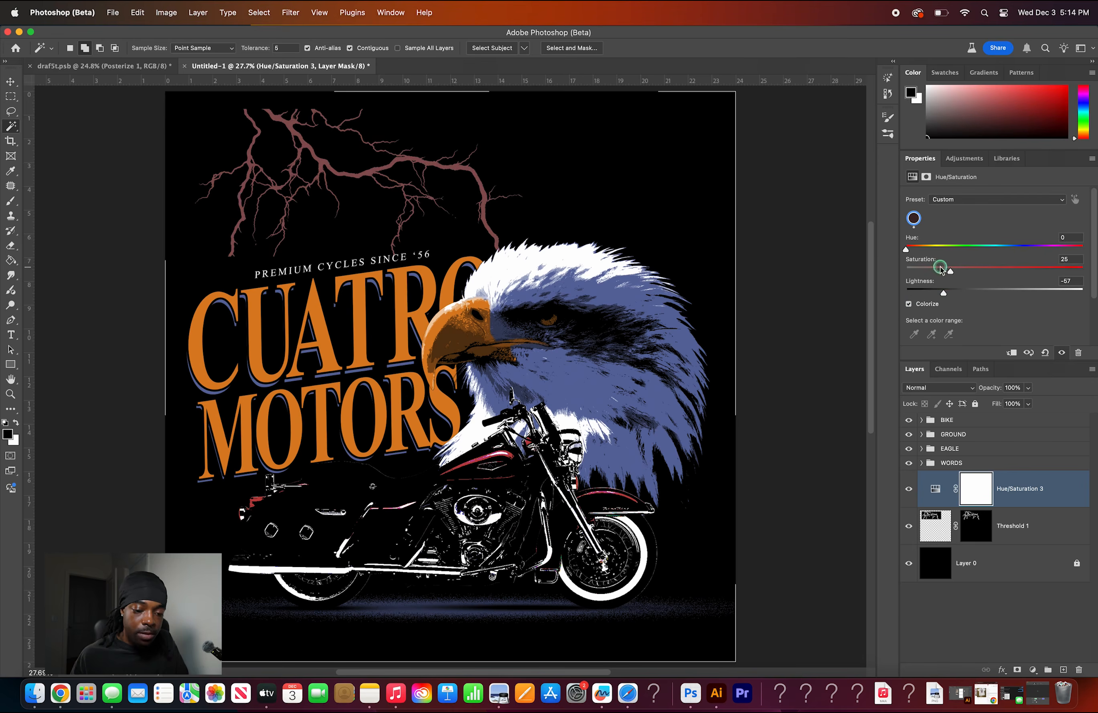
pyautogui.moveTo(920, 249); pyautogui.dragTo(1050, 252)
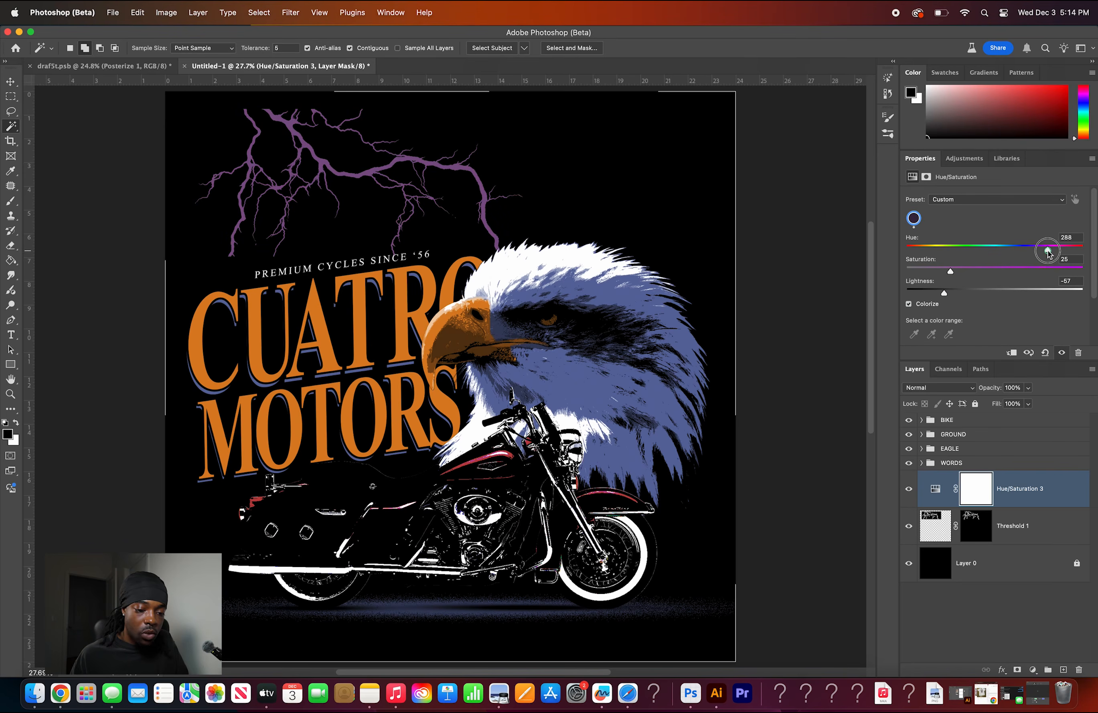
pyautogui.moveTo(1026, 275); pyautogui.dragTo(978, 271)
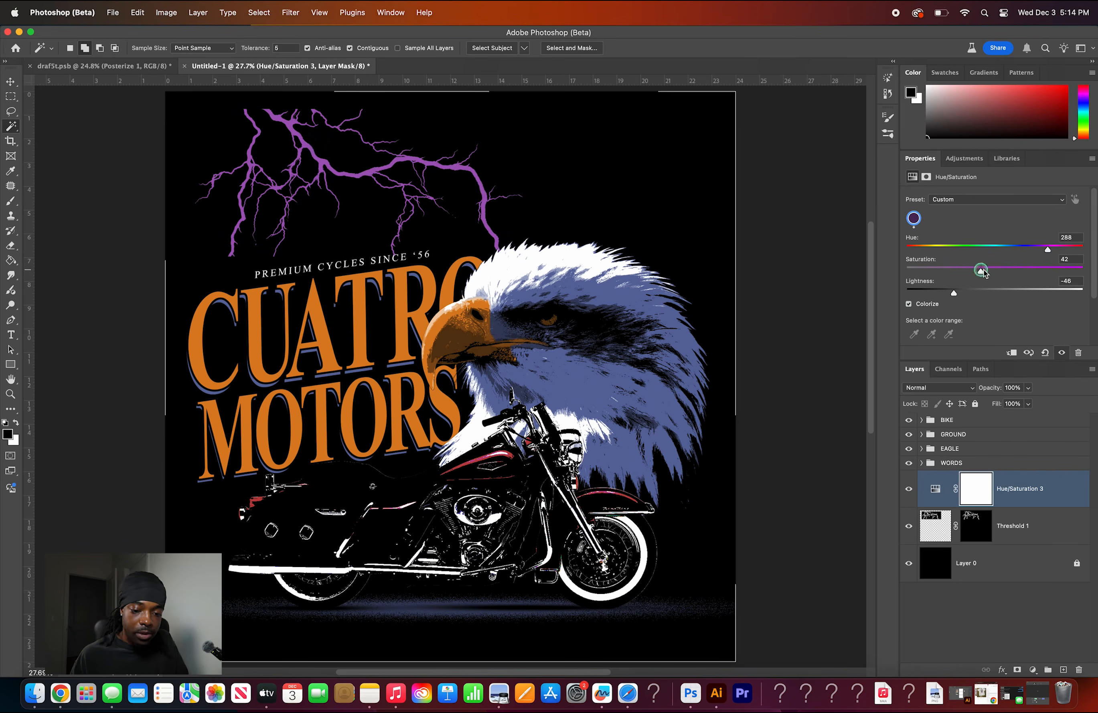
# - Clip the Hue/Saturation adjustment to the lightning layer and merge them into one layer
pyautogui.click(936, 489)
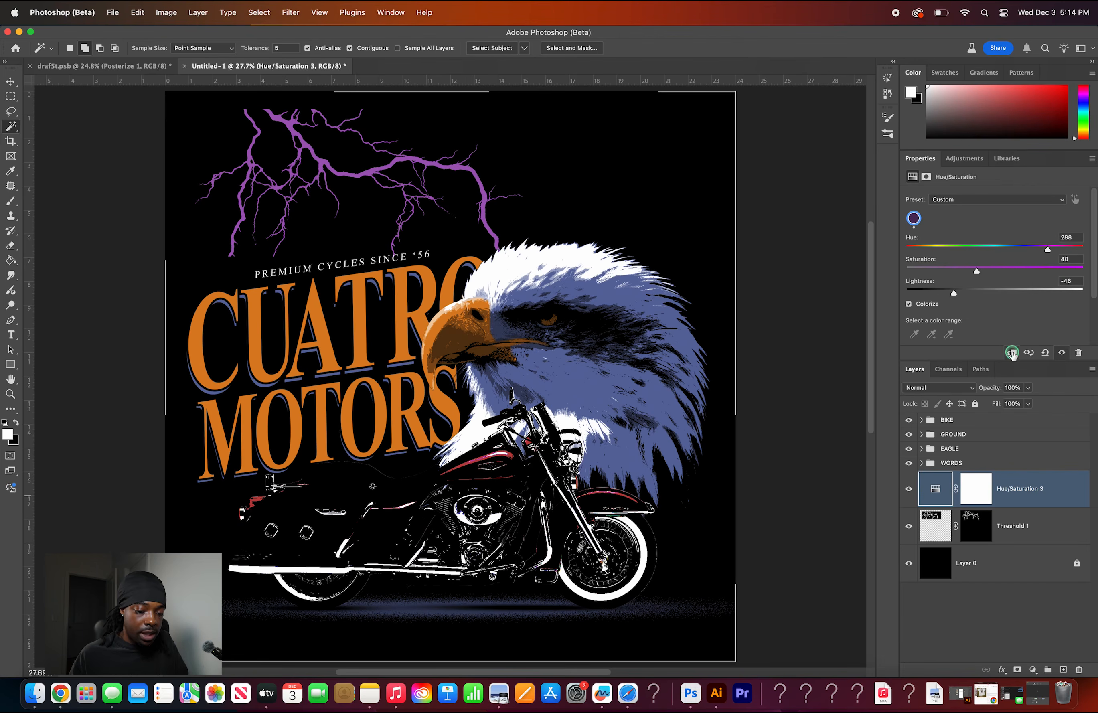
pyautogui.click(1012, 353)
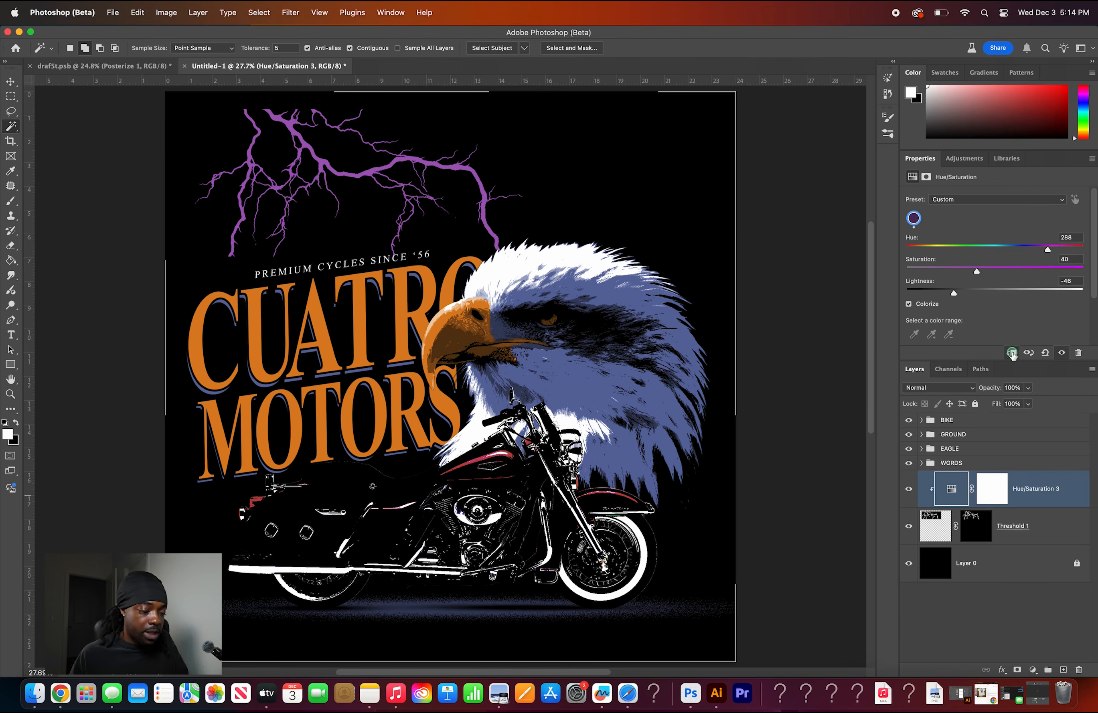
pyautogui.keyDown('shift'); pyautogui.click(1060, 535); pyautogui.keyUp('shift')
pyautogui.press('super+e')
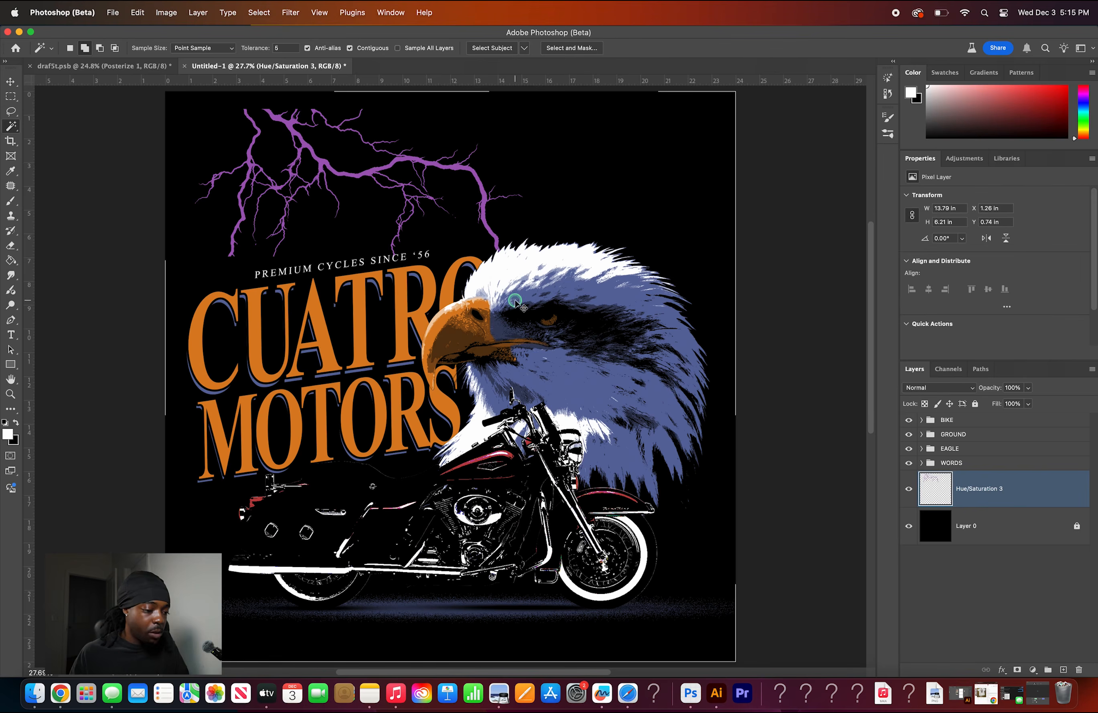
# - Duplicate the purple lightning layer and apply a Gaussian Blur with a 50-pixel radius to the copy
pyautogui.moveTo(1034, 488); pyautogui.dragTo(1063, 669)
pyautogui.click(291, 12)
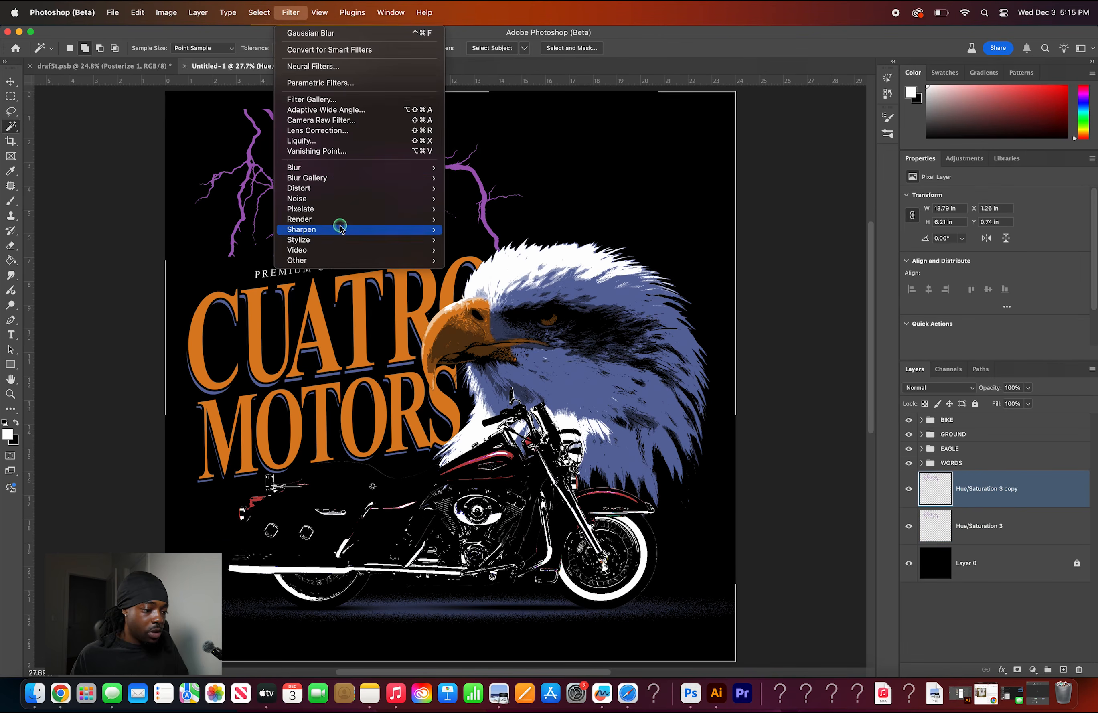
pyautogui.moveTo(341, 170)
pyautogui.click(511, 211)
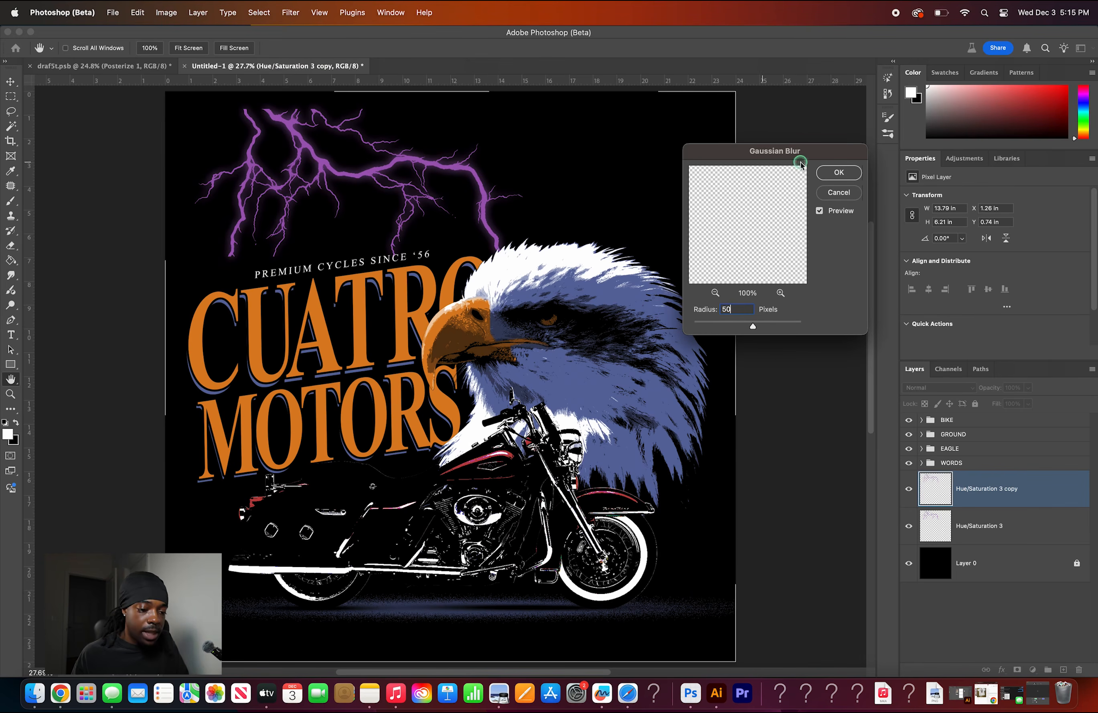
pyautogui.click(846, 173)
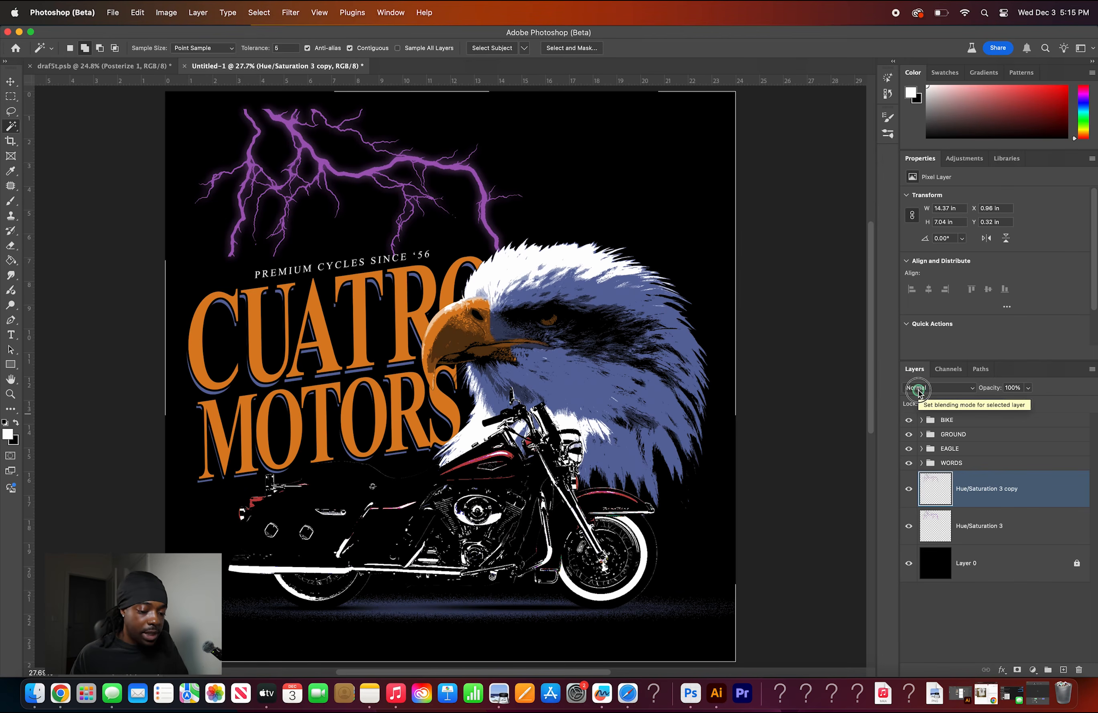
# - Set the blurred copy's blend mode to Screen and group both lightning layers as LIGHTNING
pyautogui.click(918, 390)
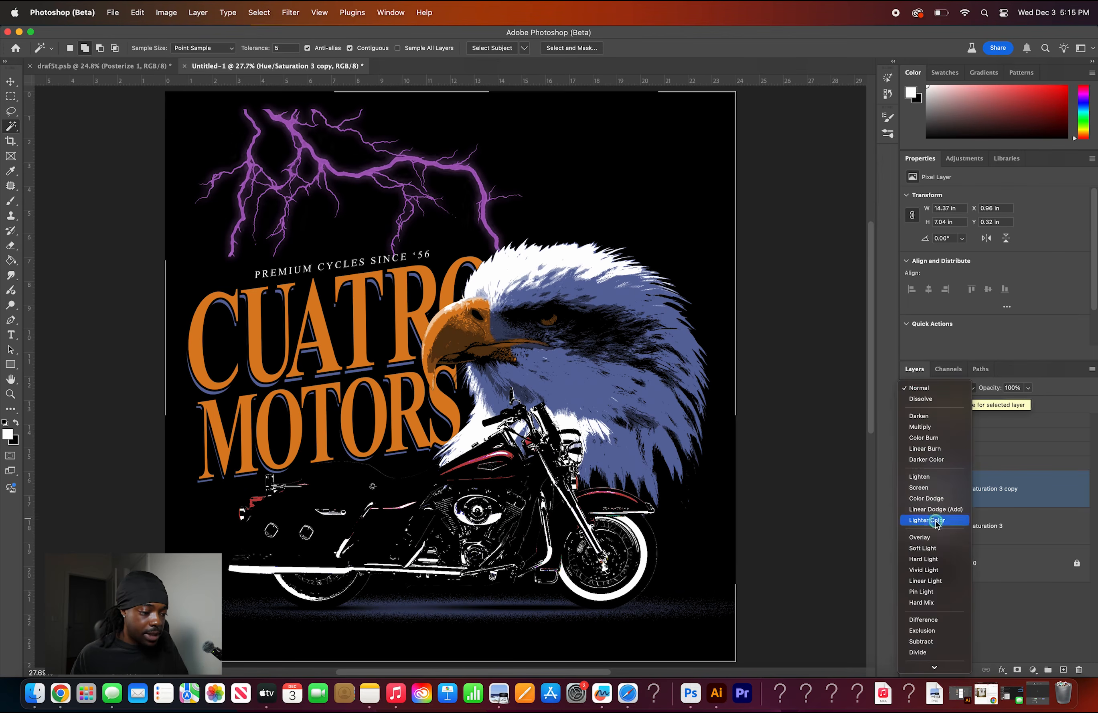
pyautogui.click(918, 487)
pyautogui.click(933, 389)
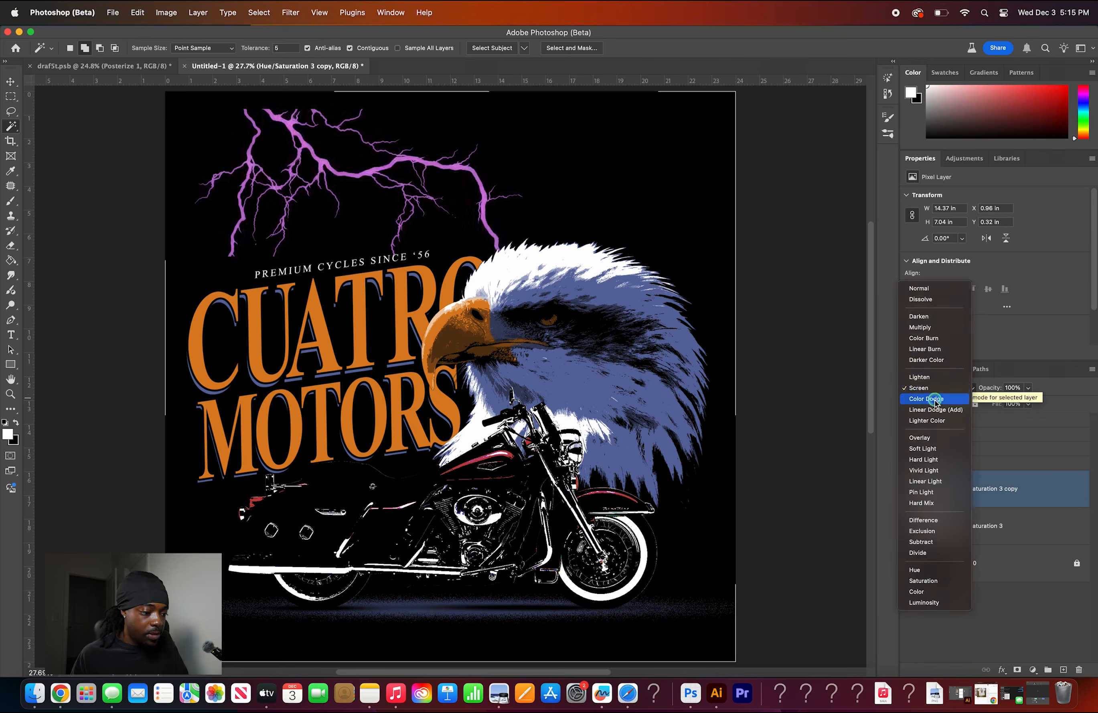
pyautogui.press('Escape')
pyautogui.keyDown('shift'); pyautogui.click(1004, 527); pyautogui.keyUp('shift')
pyautogui.press('super+g')
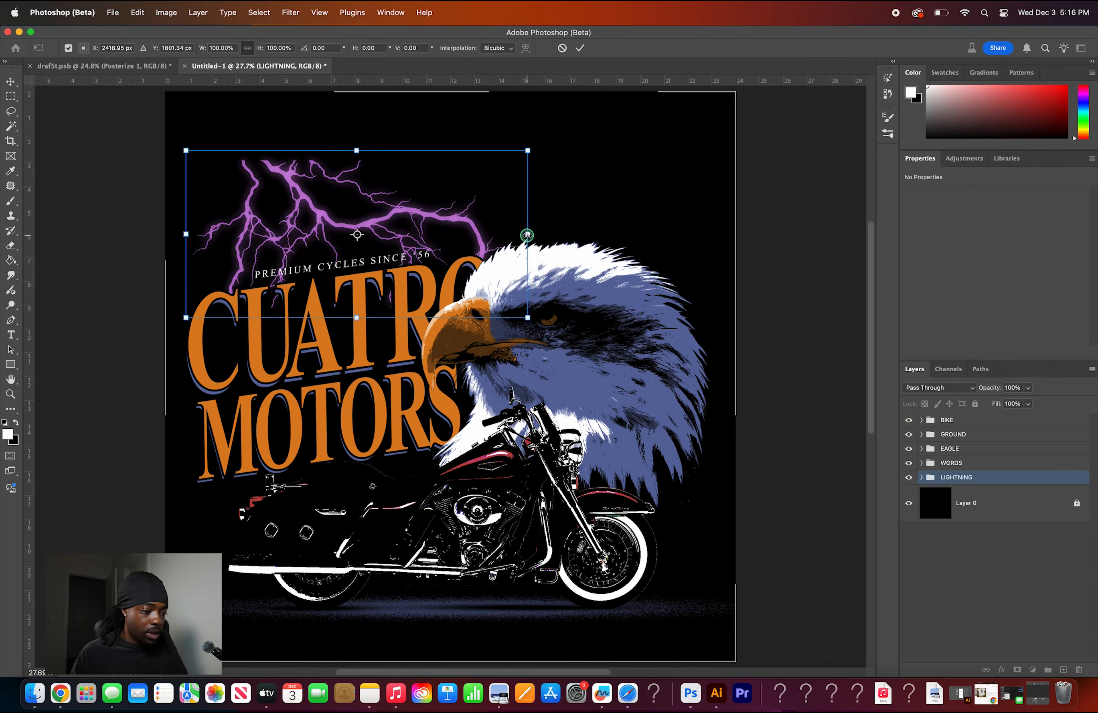
# - Enlarge the LIGHTNING group to about 119% above the tagline and lettering
pyautogui.moveTo(527, 235); pyautogui.dragTo(564, 152)
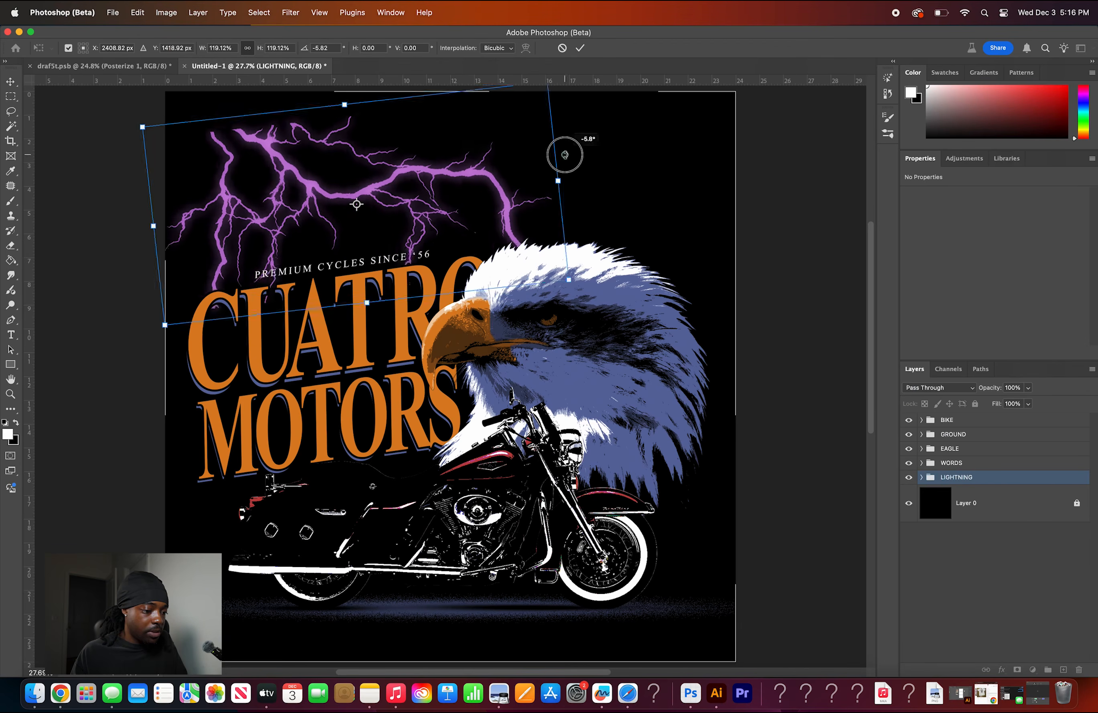
pyautogui.press('Return')
pyautogui.press('w')
# - Scale down the WORDS, EAGLE, GROUND and BIKE groups together and move them lower on the canvas
pyautogui.click(963, 463)
pyautogui.keyDown('shift'); pyautogui.click(988, 419); pyautogui.keyUp('shift')
pyautogui.press('super+t')
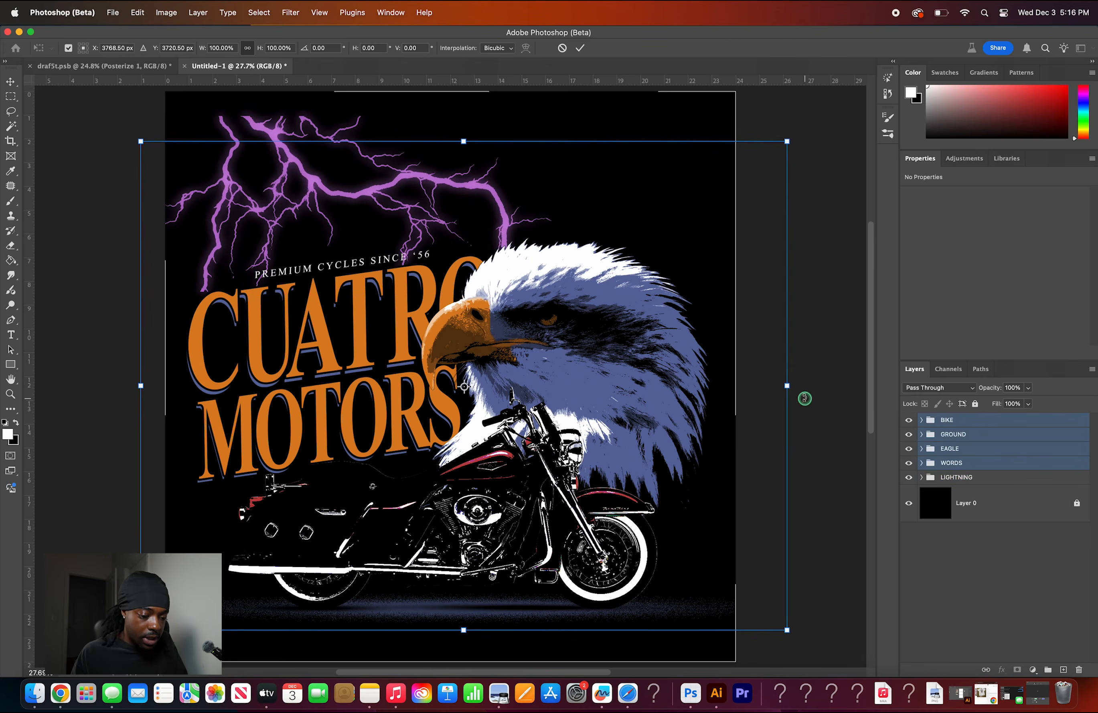
pyautogui.moveTo(790, 385); pyautogui.dragTo(745, 385)
pyautogui.moveTo(634, 404); pyautogui.dragTo(646, 430)
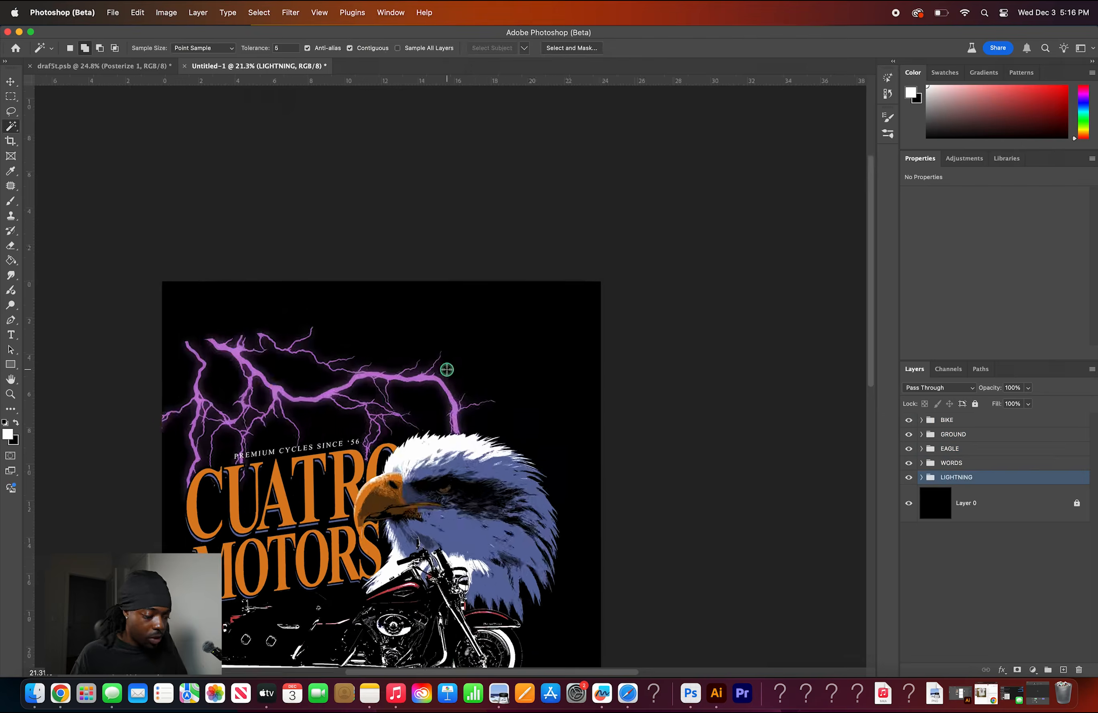
# - Enlarge the LIGHTNING group slightly, tilt it counterclockwise and position it just above and behind the lettering
pyautogui.press('super+0')
pyautogui.press('super+t')
pyautogui.moveTo(603, 263); pyautogui.dragTo(568, 265)
# - Duplicate the LIGHTNING group, mirror the copy horizontally and position it across the upper canvas above the eagle
pyautogui.moveTo(1055, 477); pyautogui.dragTo(1065, 666)
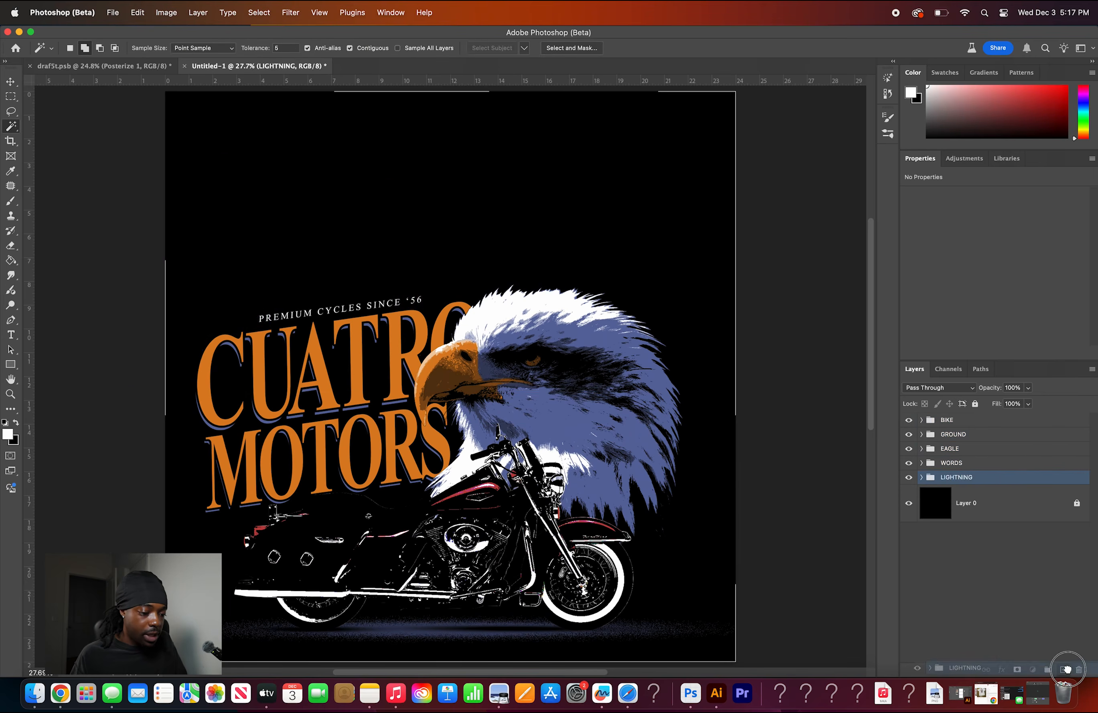
pyautogui.press('super+t')
pyautogui.rightClick(460, 236)
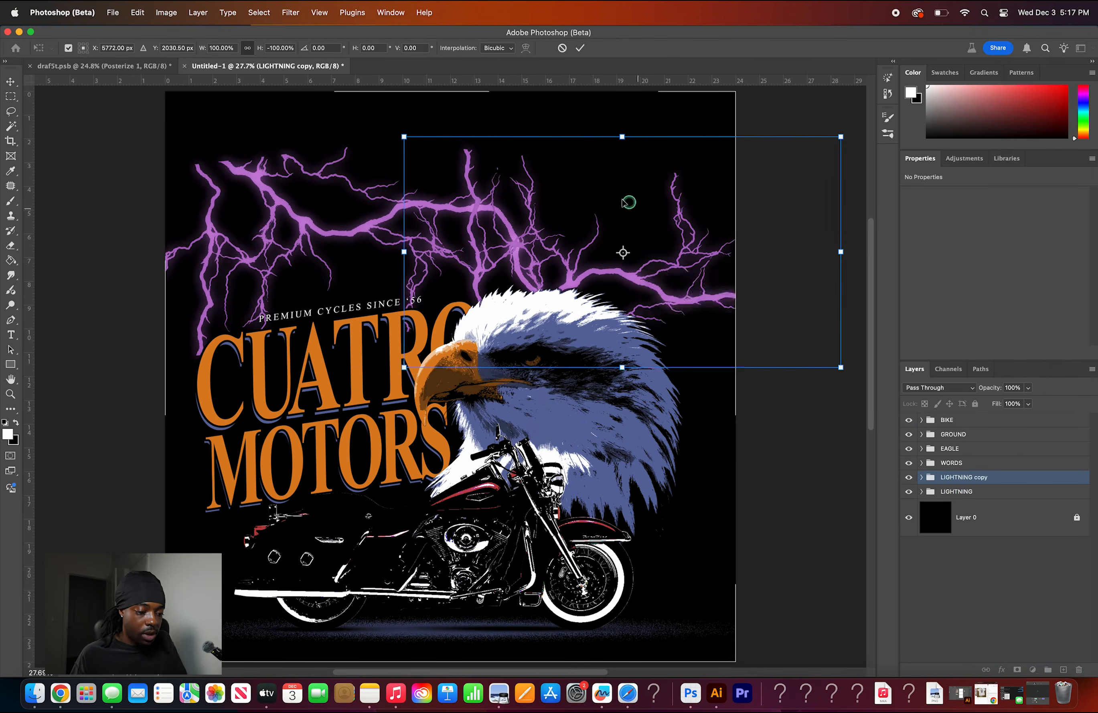
pyautogui.rightClick(648, 270)
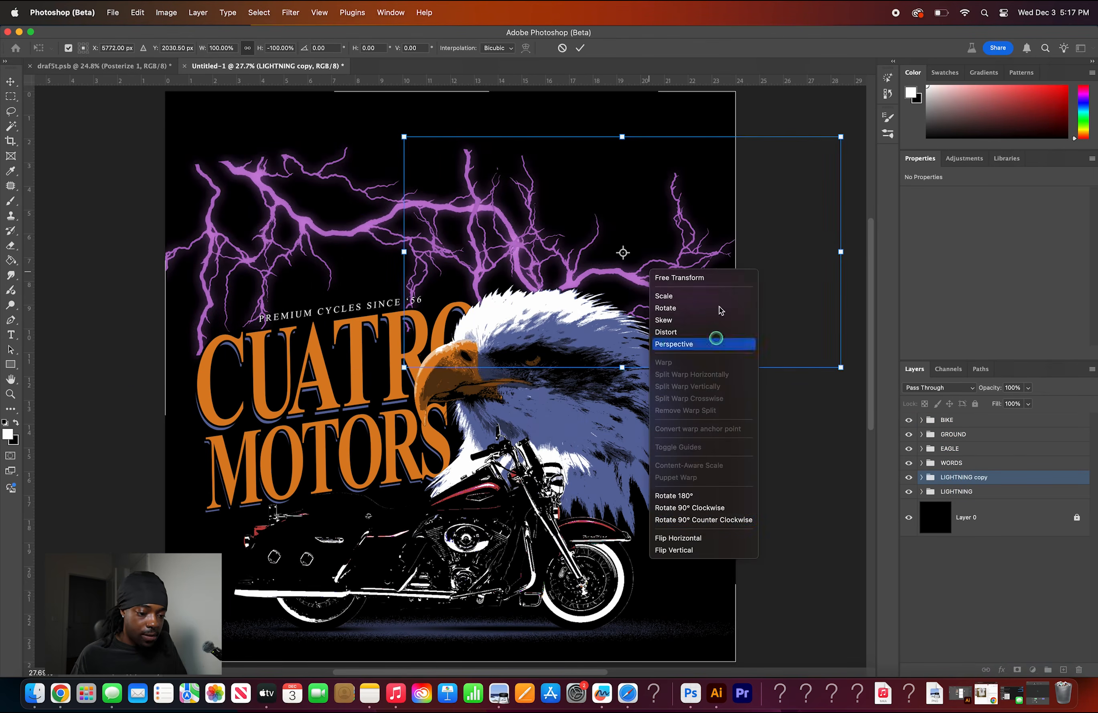
pyautogui.click(847, 134)
pyautogui.moveTo(847, 134); pyautogui.dragTo(520, 335)
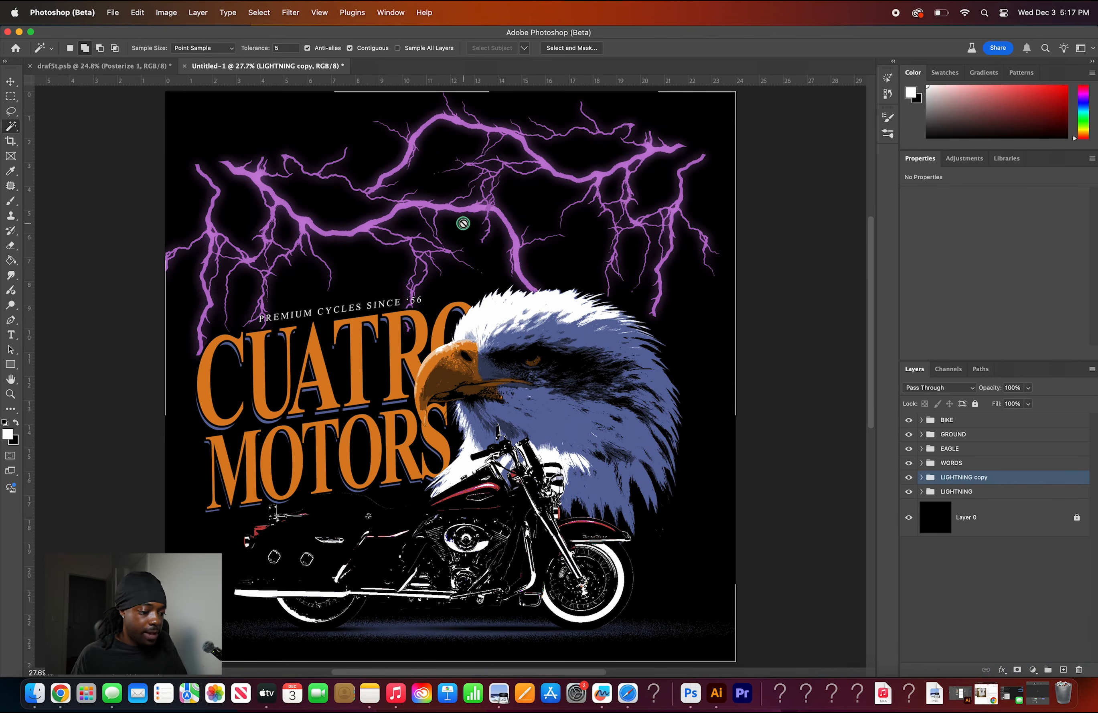
# - Bring the STARS image from the design assets folder into the artwork as the topmost layer
pyautogui.scroll(-1, 463, 224)
pyautogui.click(34, 694)
pyautogui.moveTo(386, 252); pyautogui.dragTo(481, 153)
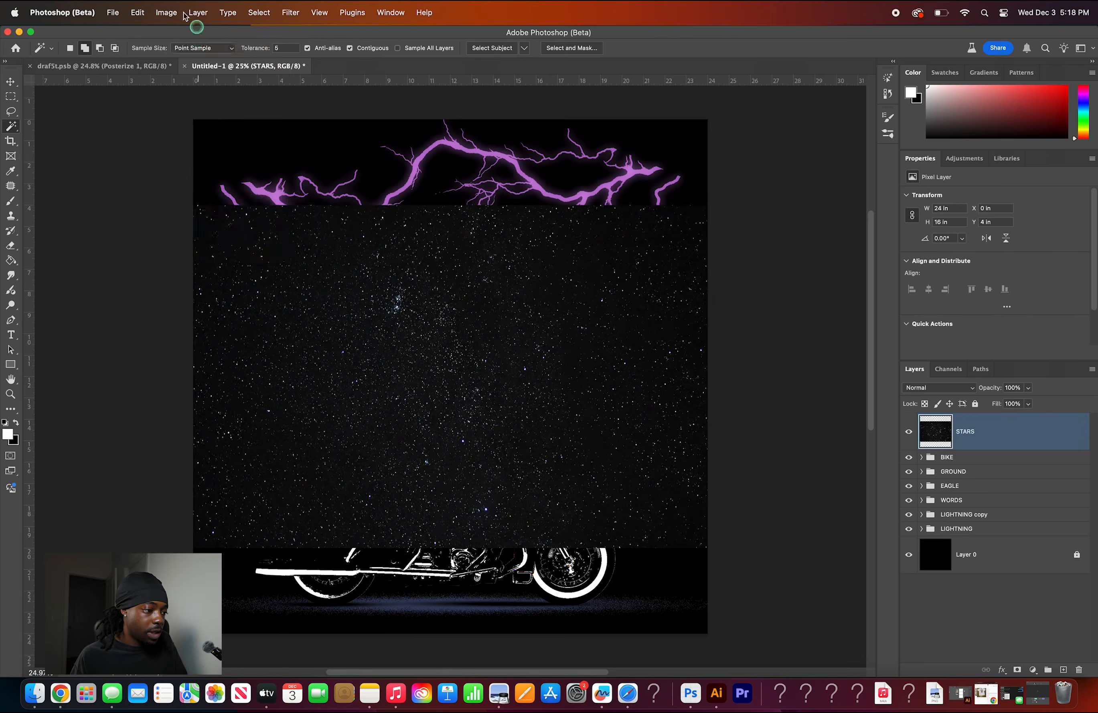
# - Apply a Threshold adjustment with level 87 to the STARS layer
pyautogui.click(180, 12)
pyautogui.moveTo(208, 50)
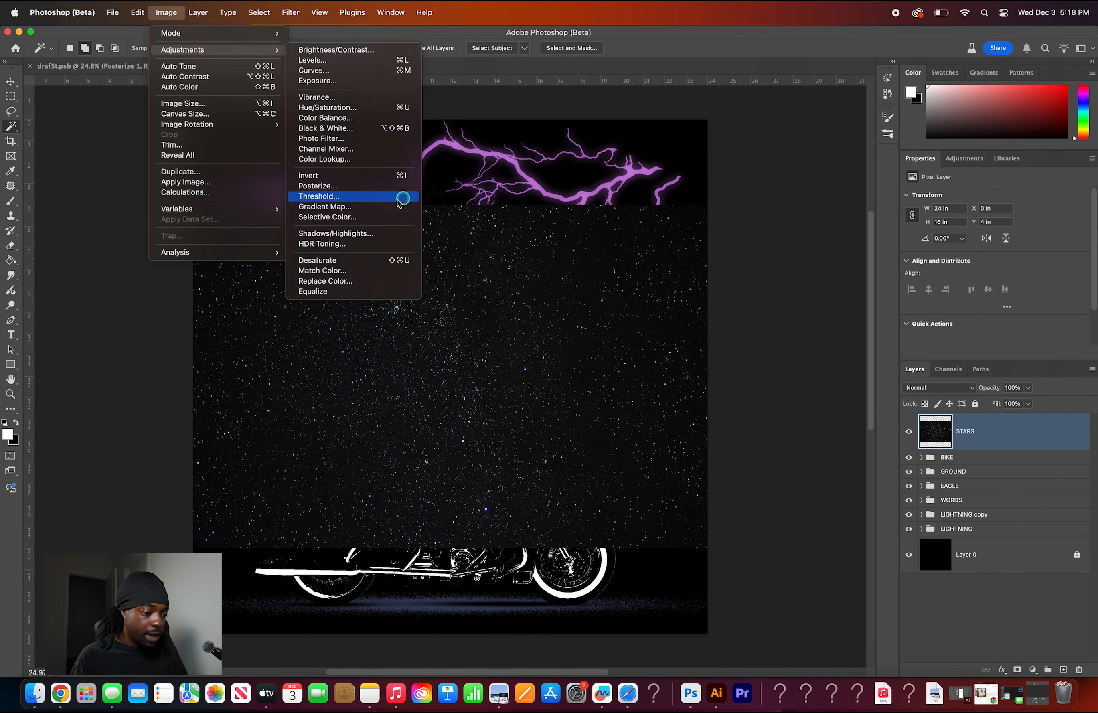
pyautogui.click(364, 199)
pyautogui.moveTo(760, 232); pyautogui.dragTo(723, 230)
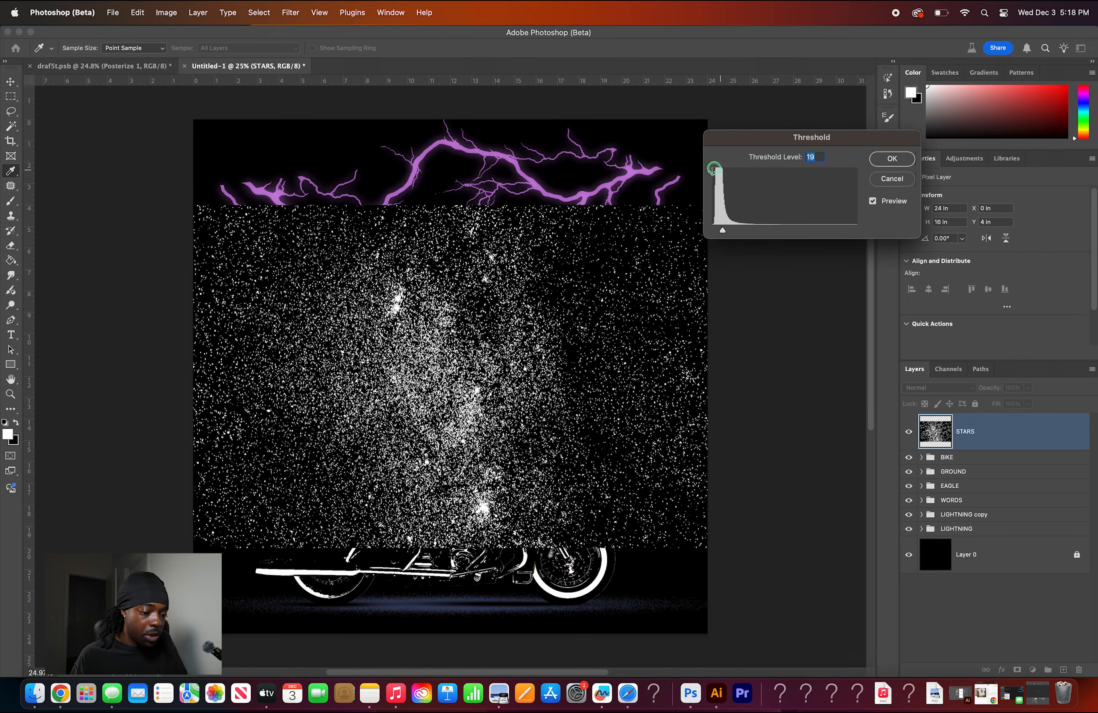
pyautogui.moveTo(721, 230); pyautogui.dragTo(762, 234)
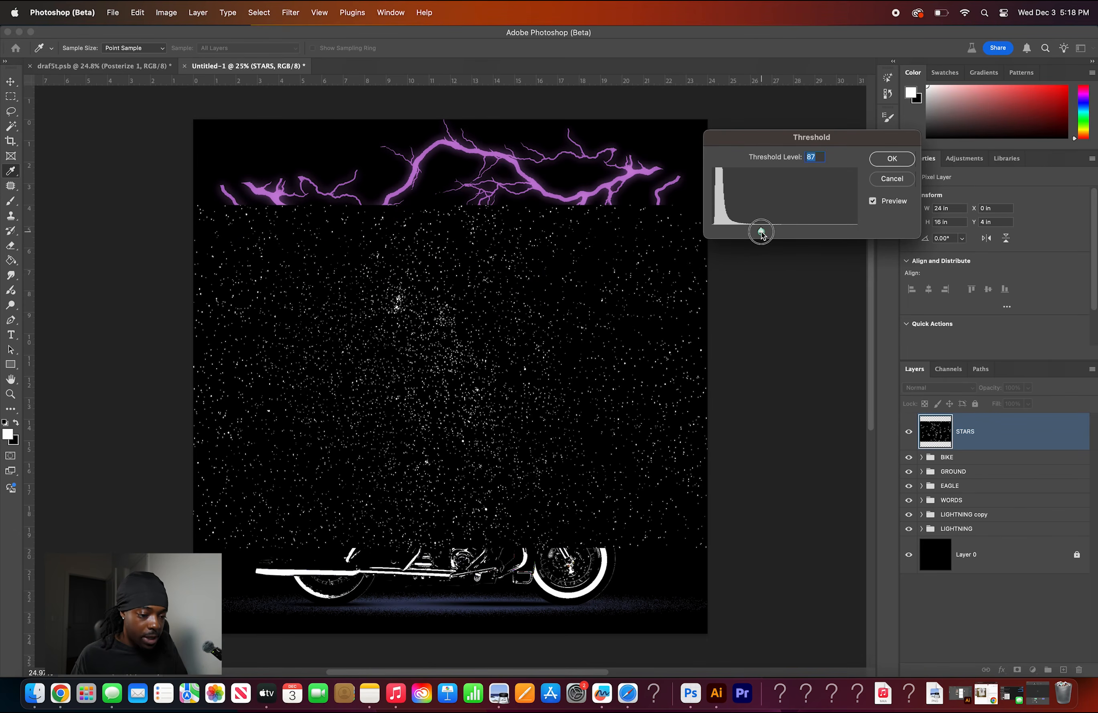
pyautogui.click(879, 159)
# - Mask out the black areas of the STARS layer so only the white stars remain
pyautogui.press('w')
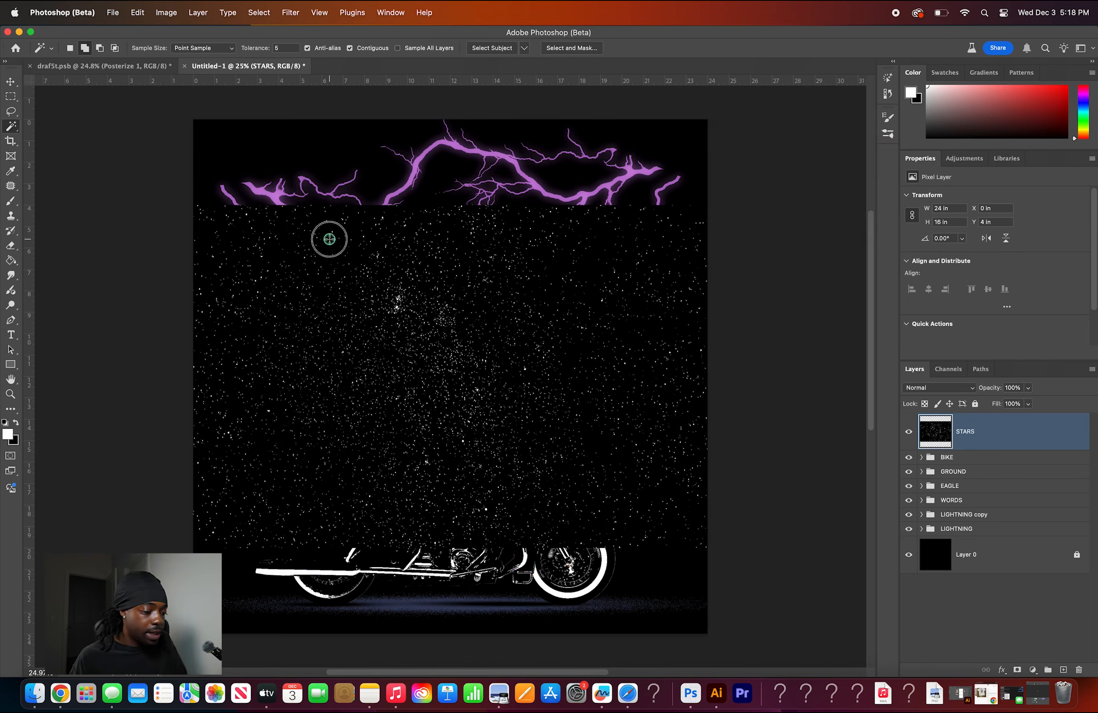
pyautogui.keyDown('super'); pyautogui.click(936, 431); pyautogui.keyUp('super')
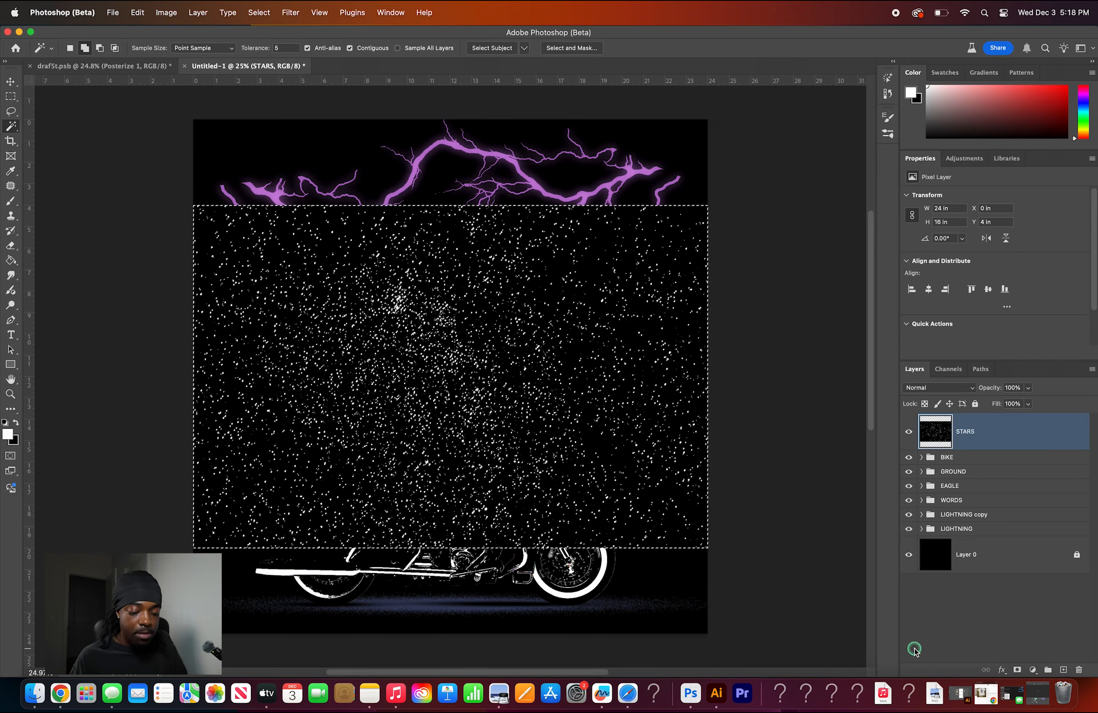
pyautogui.click(1018, 670)
pyautogui.press('super+i')
# - Move the STARS layer below the LIGHTNING groups and shift the stars to the upper part of the canvas
pyautogui.moveTo(935, 431); pyautogui.dragTo(1005, 537)
pyautogui.press('super+t')
pyautogui.moveTo(641, 413); pyautogui.dragTo(653, 264)
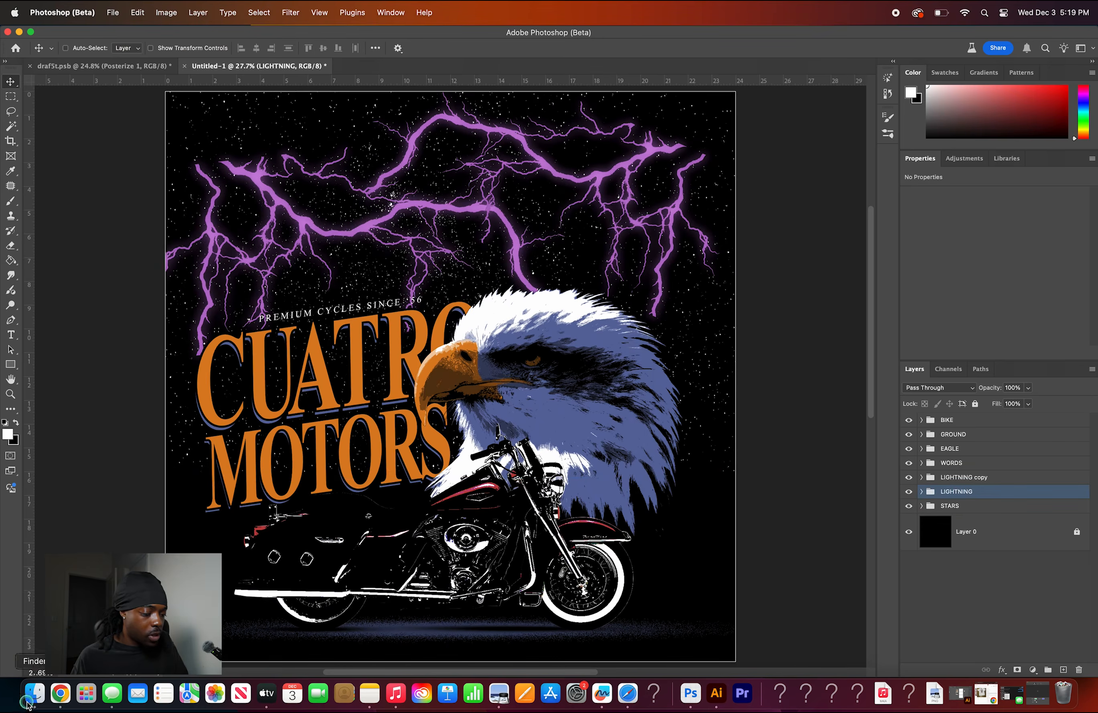
# - Place FLAMES.avif above all groups, scale it to about 16.3 in wide and move it over the middle of the artwork
pyautogui.press('super+Tab')
pyautogui.click(471, 261)
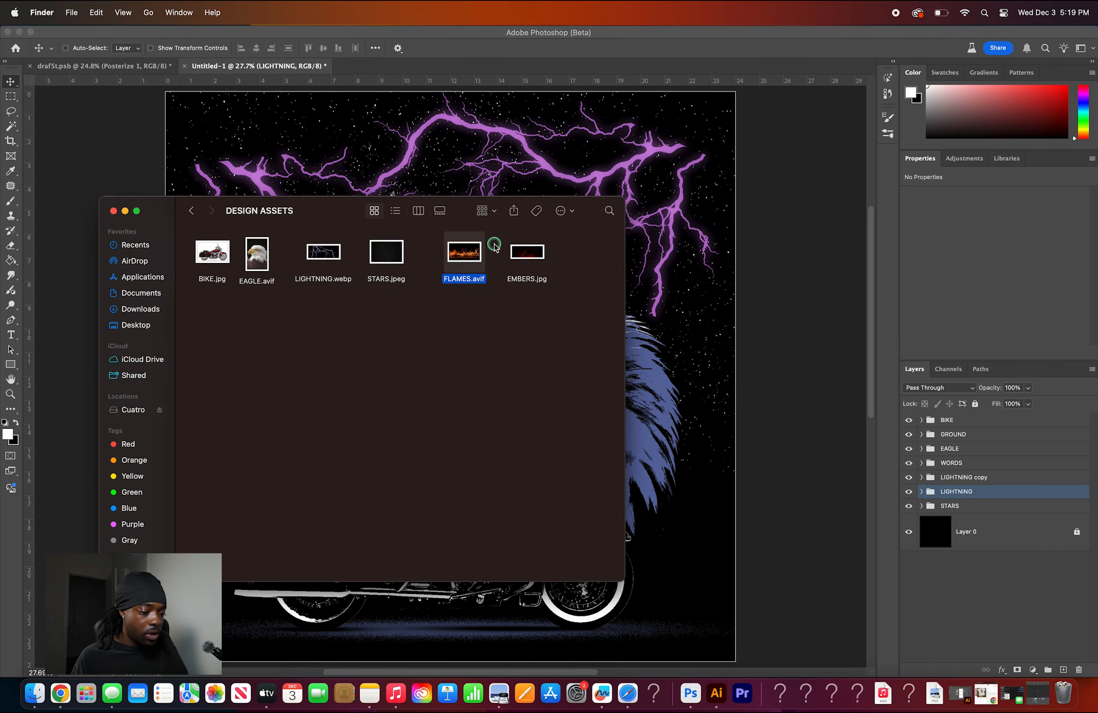
pyautogui.moveTo(477, 262); pyautogui.dragTo(508, 142)
pyautogui.moveTo(1000, 489); pyautogui.dragTo(999, 413)
pyautogui.press('super+t')
pyautogui.moveTo(573, 377); pyautogui.dragTo(717, 383)
pyautogui.press('Return')
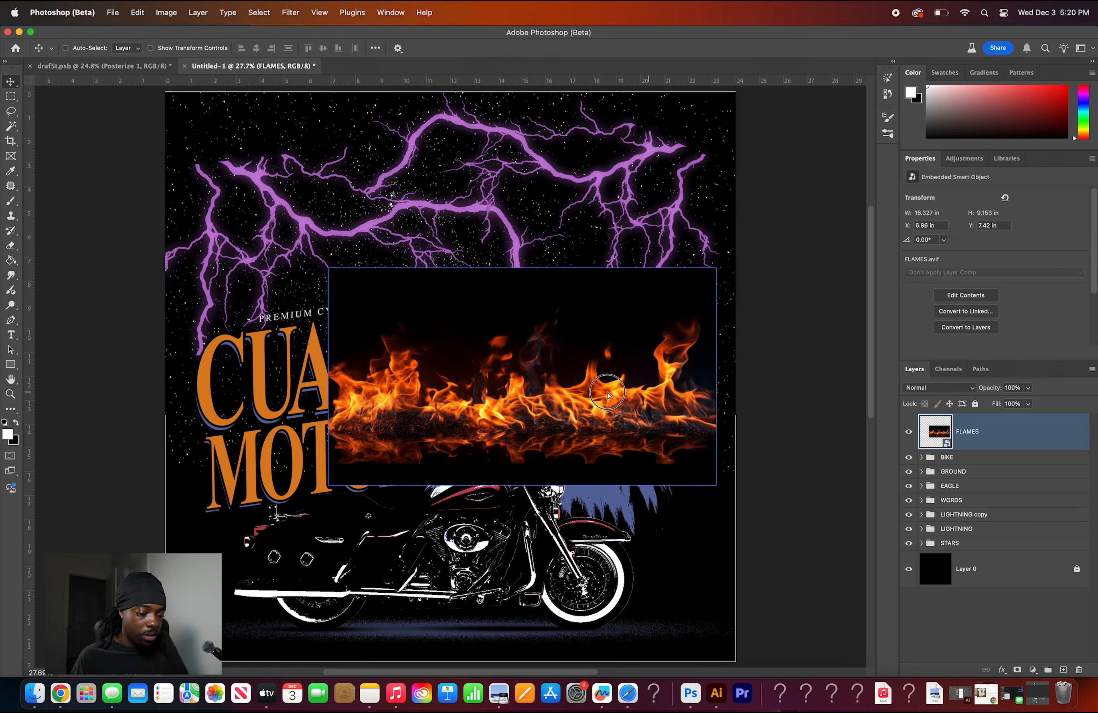
pyautogui.moveTo(608, 395); pyautogui.dragTo(528, 395)
# - Add a Posterize adjustment clipped to the FLAMES layer and set it to 3 levels
pyautogui.click(1035, 670)
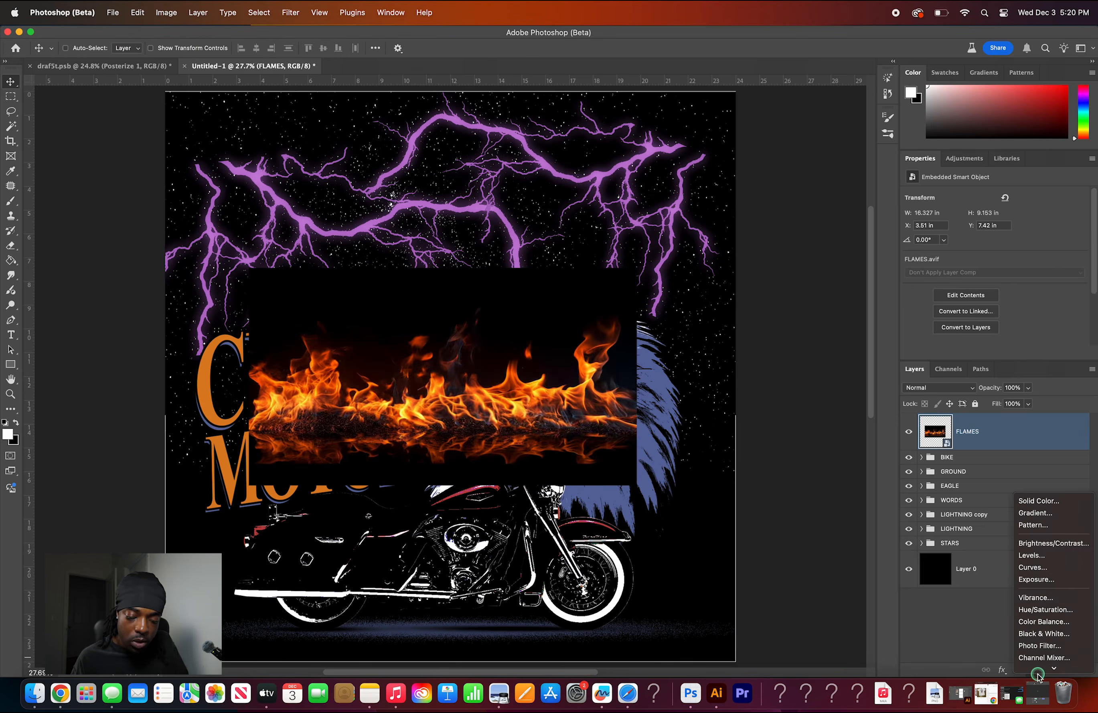
pyautogui.click(1034, 633)
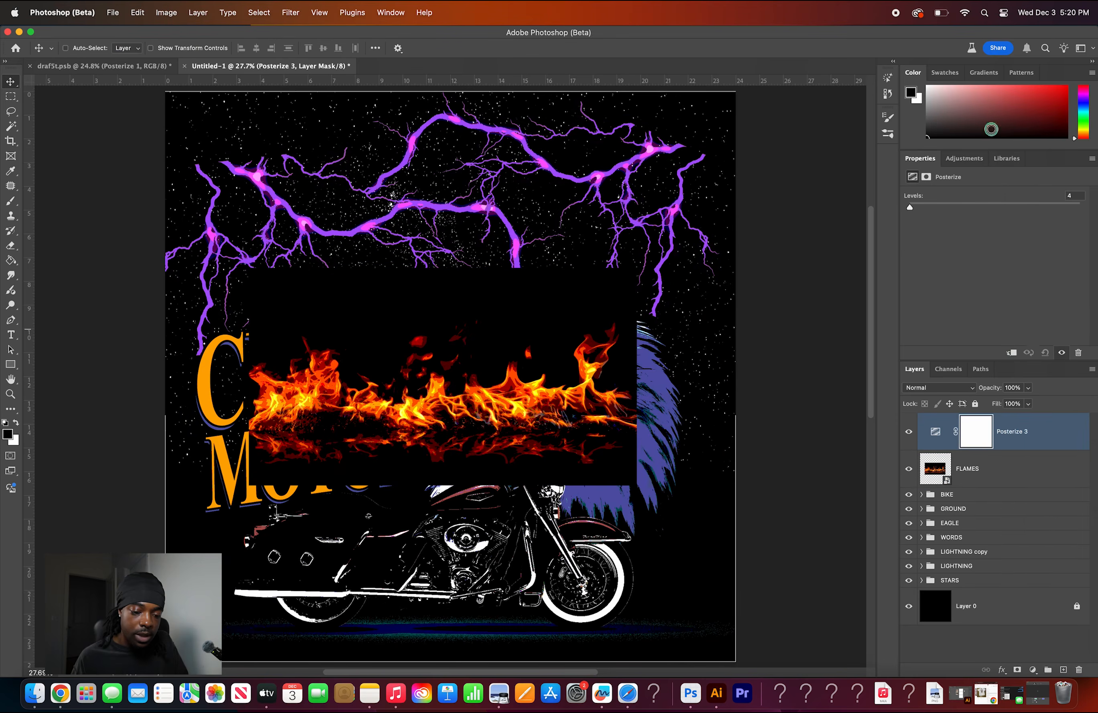
pyautogui.click(1012, 353)
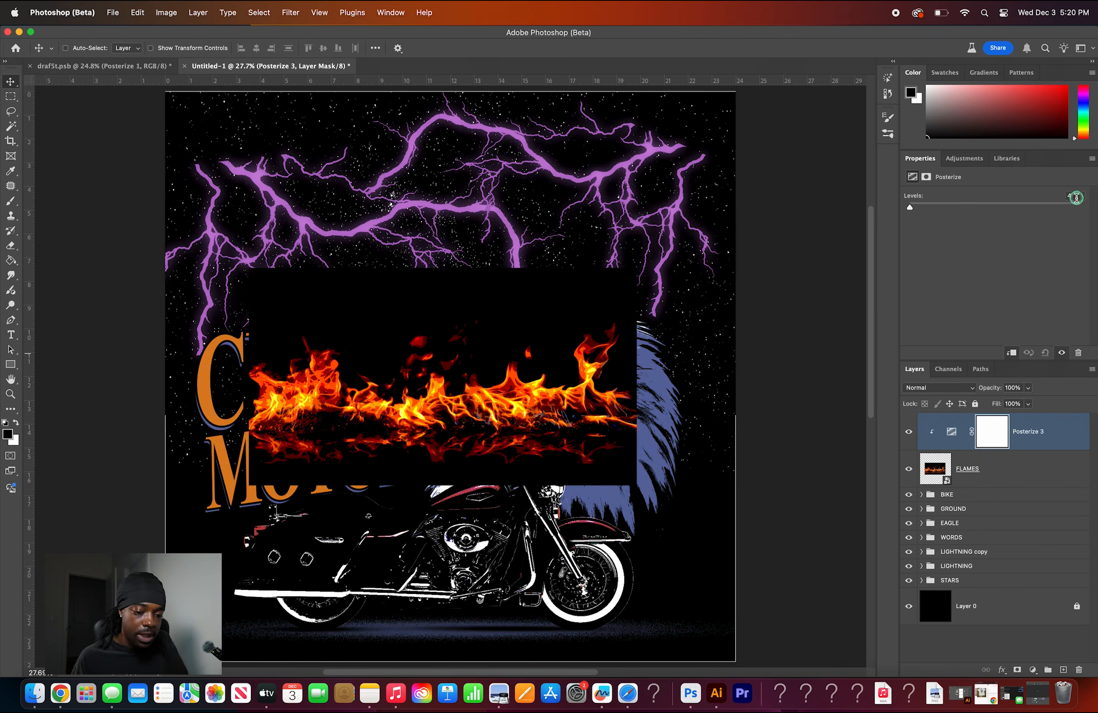
pyautogui.write('2')
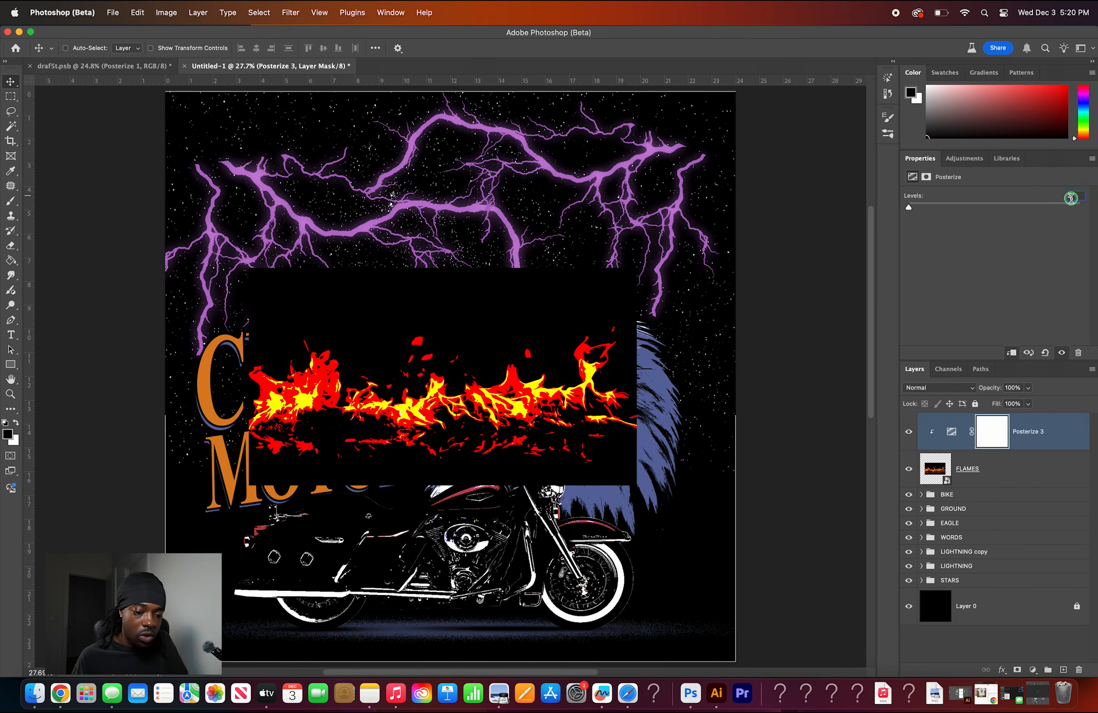
pyautogui.write('3')
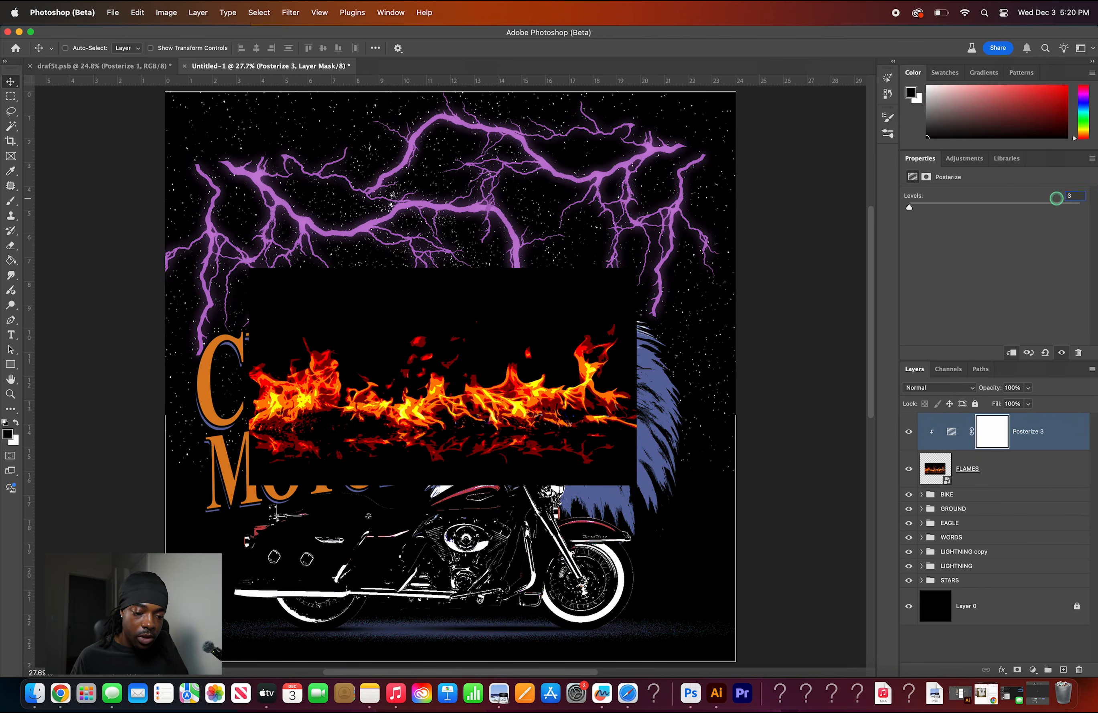
# - Merge the Posterize adjustment with the FLAMES layer and mask out the black background around the fire
pyautogui.keyDown('shift'); pyautogui.click(1021, 463); pyautogui.keyUp('shift')
pyautogui.press('super+e')
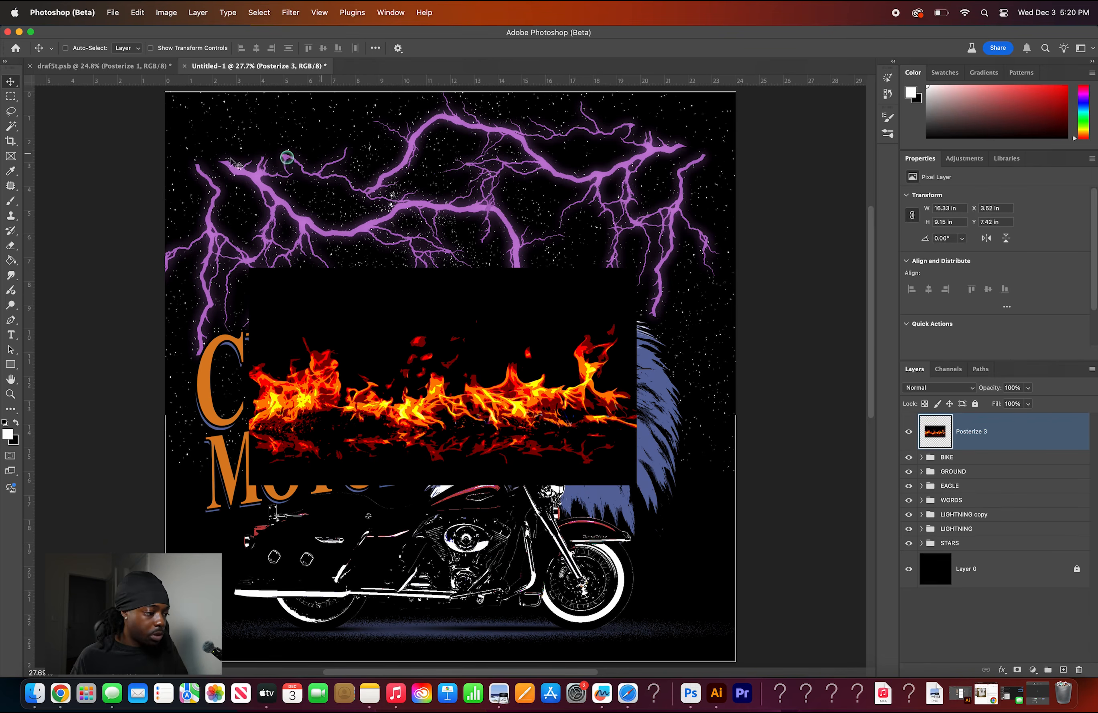
pyautogui.click(14, 126)
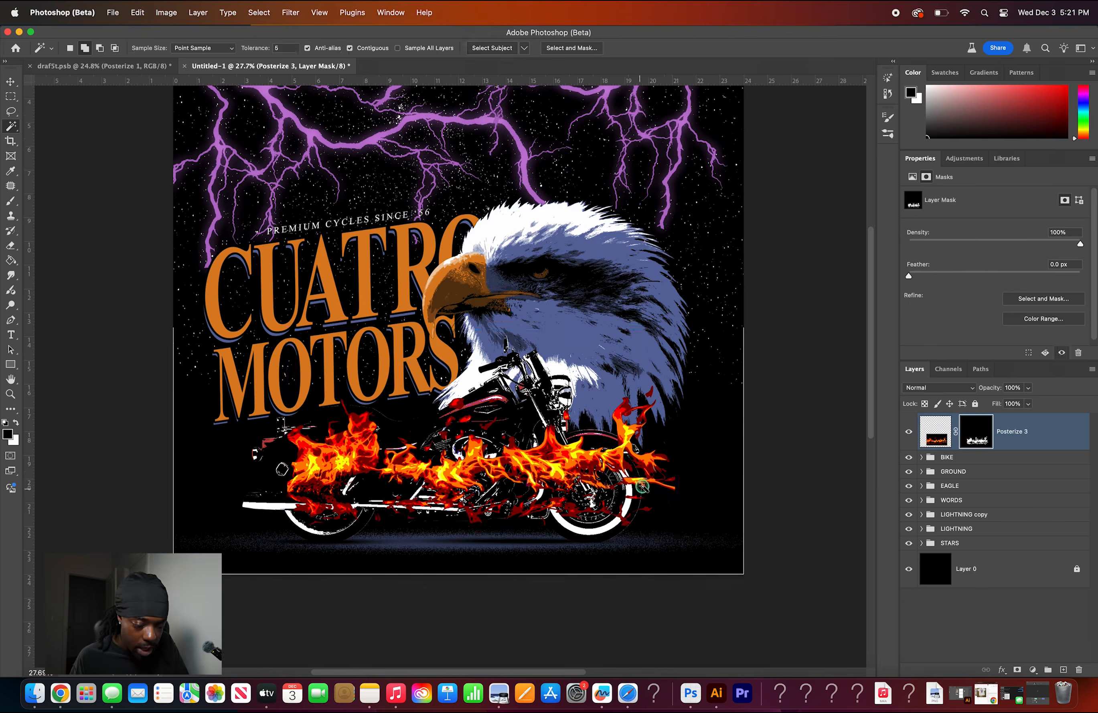
# - Scale the flames down and position them along the ground at the base of the motorcycle
pyautogui.hotkey('ctrl', 't')
pyautogui.moveTo(609, 477); pyautogui.dragTo(324, 498)
pyautogui.press('Return')
pyautogui.scroll(-2, 604, 363)
pyautogui.press('super+t')
pyautogui.press('super+z')
pyautogui.moveTo(516, 503); pyautogui.dragTo(583, 529)
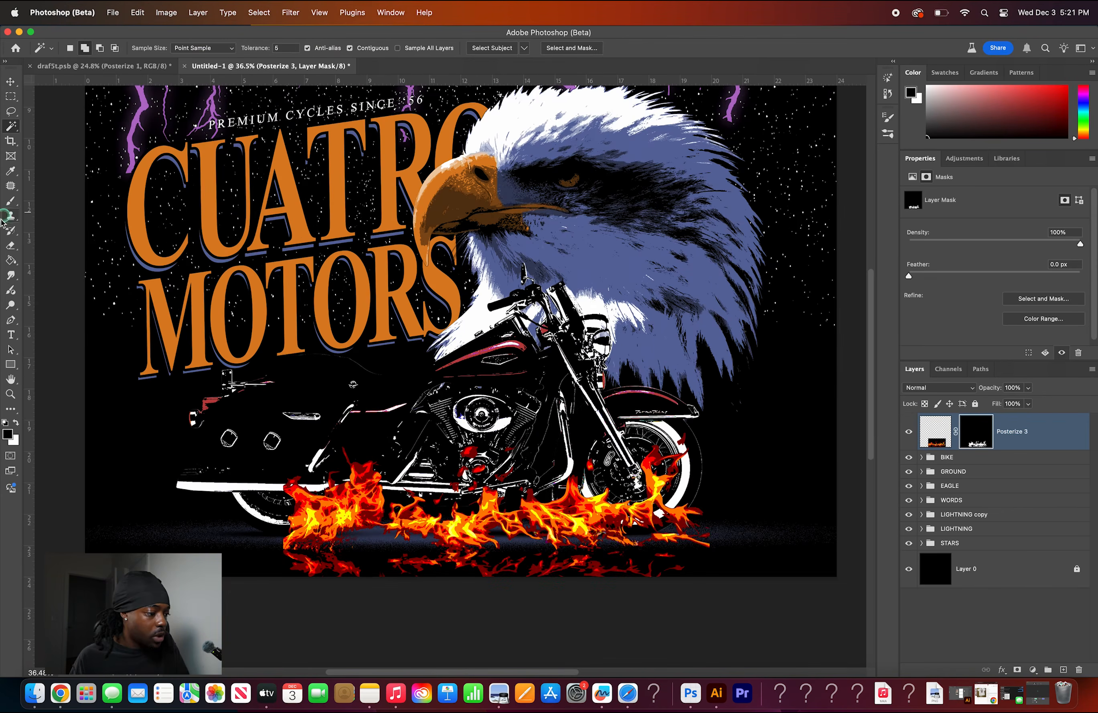
# - With a 200 px Soft Round brush at 51% hardness, paint black on the flames' mask to trim the fire beside the front wheel
pyautogui.click(11, 202)
pyautogui.click(75, 46)
pyautogui.click(71, 210)
pyautogui.click(71, 197)
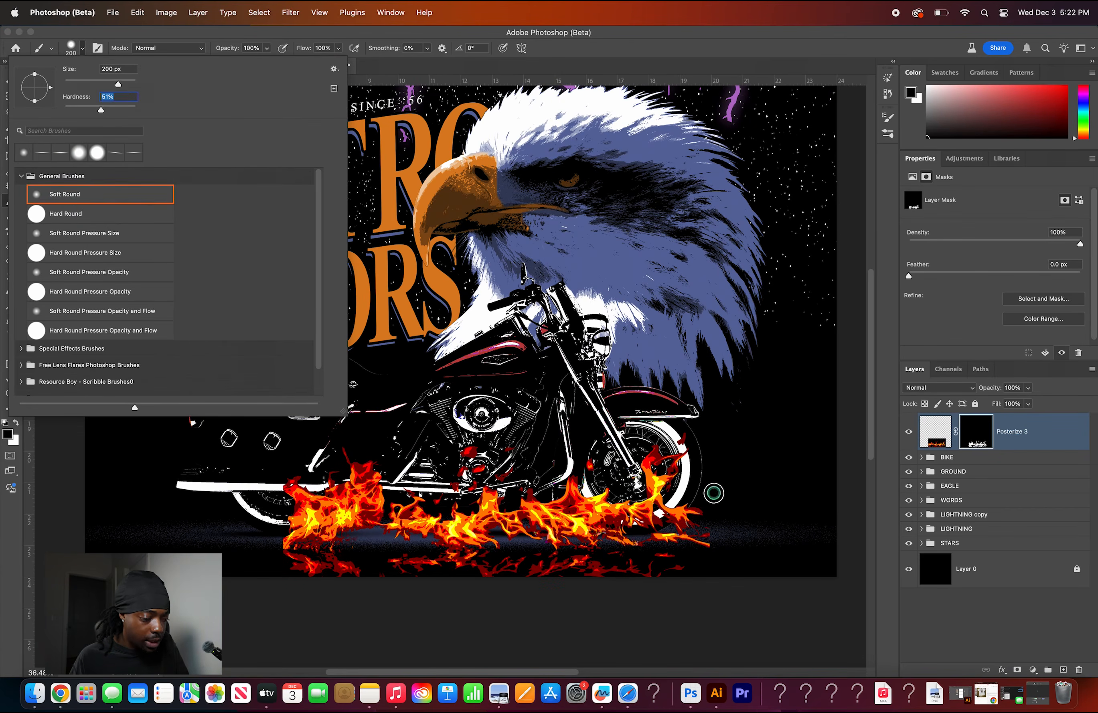
pyautogui.click(761, 444)
pyautogui.scroll(-4, 635, 339)
pyautogui.scroll(4, 648, 351)
pyautogui.hscroll(2, 660, 360)
pyautogui.moveTo(686, 381)
pyautogui.mouseDown()
pyautogui.moveTo(707, 385)
pyautogui.moveTo(633, 436)
pyautogui.mouseUp()
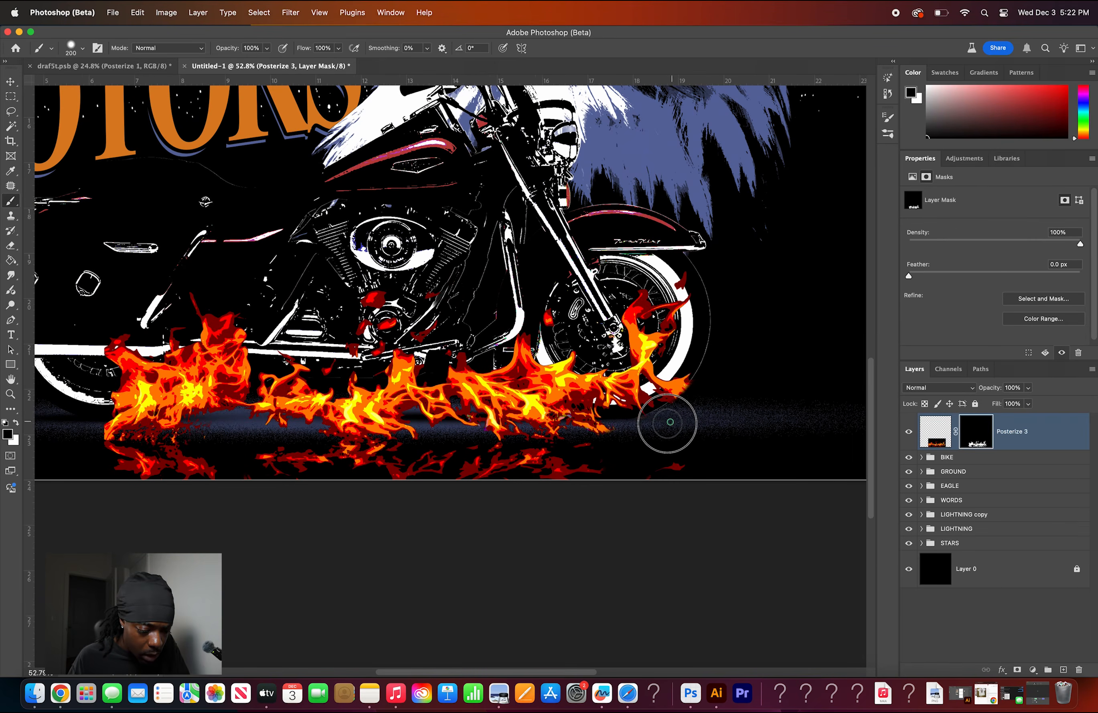
# - Enlarge the brush to 500 px and mask out the flame reflections on the ground below the motorcycle
pyautogui.hscroll(-2, 565, 494)
pyautogui.press(']')
pyautogui.press(']')
pyautogui.press(']')
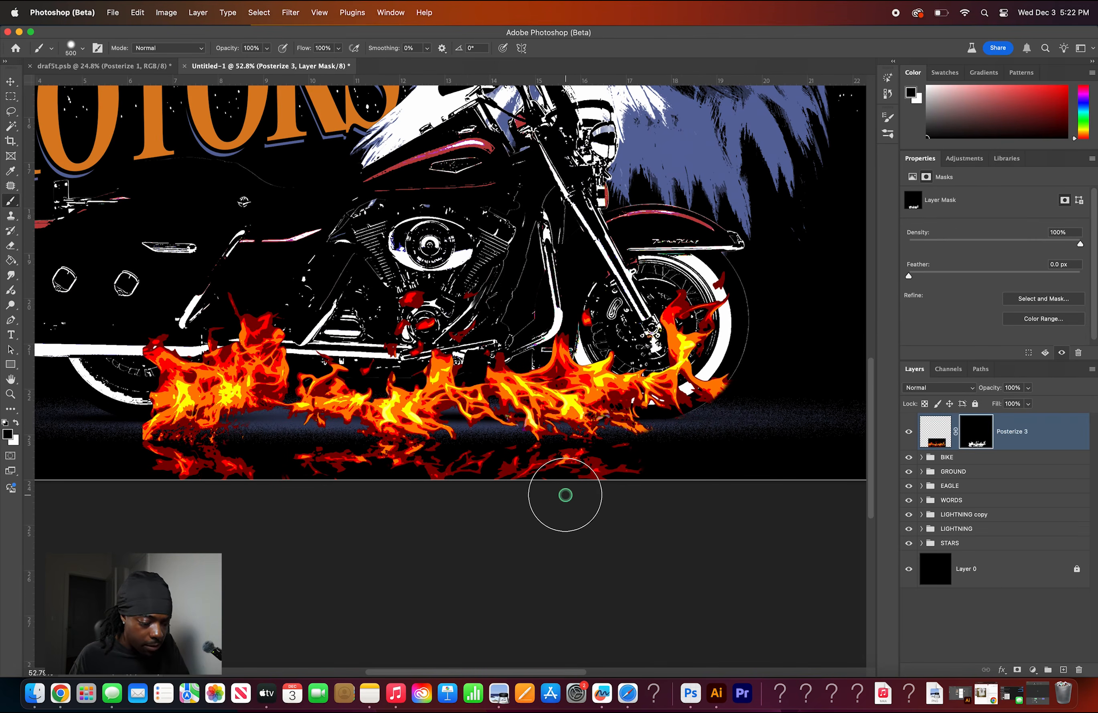
pyautogui.scroll(-2, 602, 500)
pyautogui.moveTo(277, 451)
pyautogui.mouseDown()
pyautogui.moveTo(468, 447)
pyautogui.moveTo(253, 444)
pyautogui.mouseUp()
pyautogui.scroll(-5, 449, 379)
pyautogui.scroll(3, 450, 378)
pyautogui.press('super+z')
pyautogui.moveTo(377, 371); pyautogui.dragTo(356, 393)
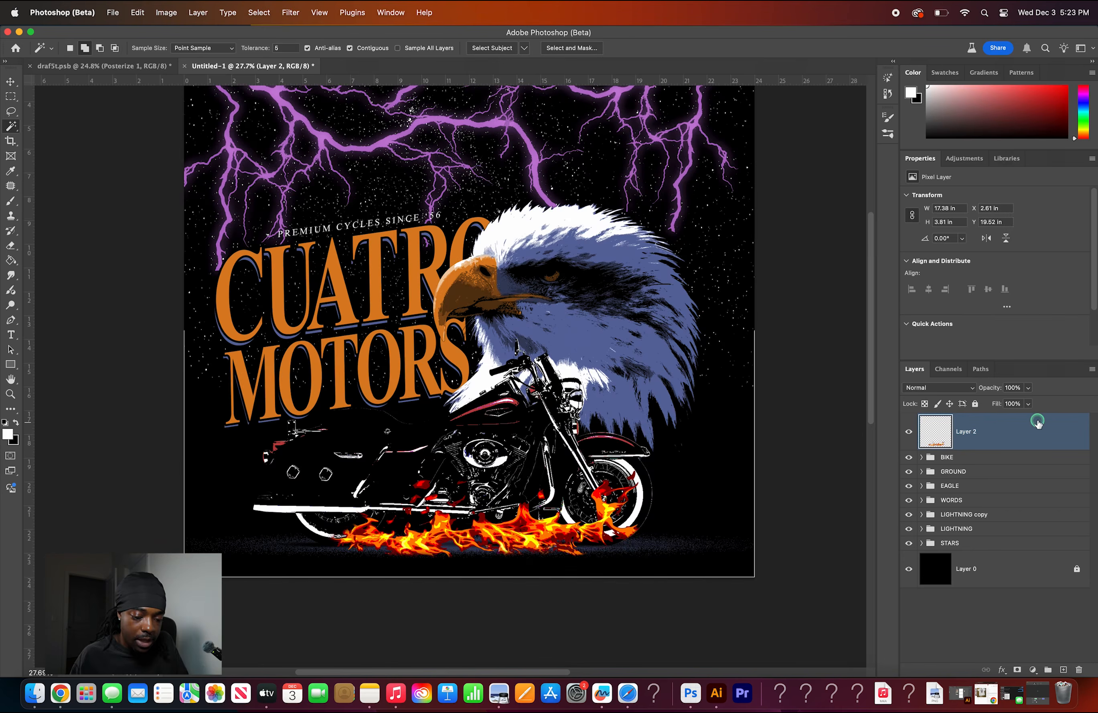
# - Duplicate the flames layer and blur the copy
pyautogui.moveTo(1038, 423); pyautogui.dragTo(1065, 671)
pyautogui.click(258, 13)
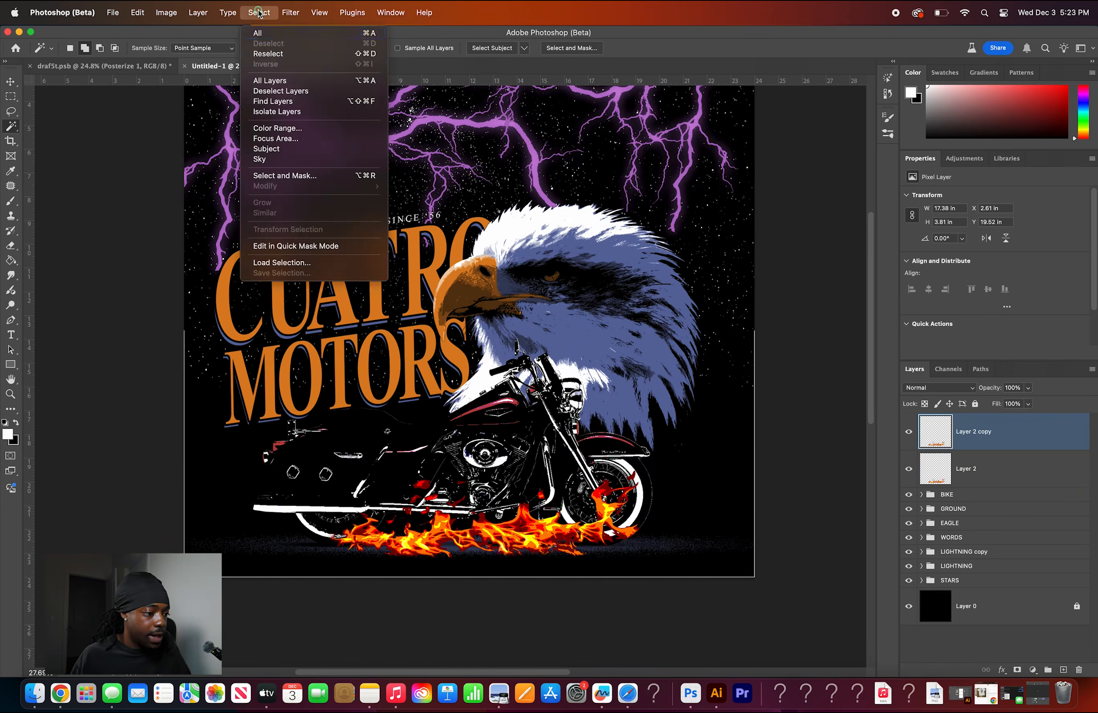
pyautogui.click(705, 301)
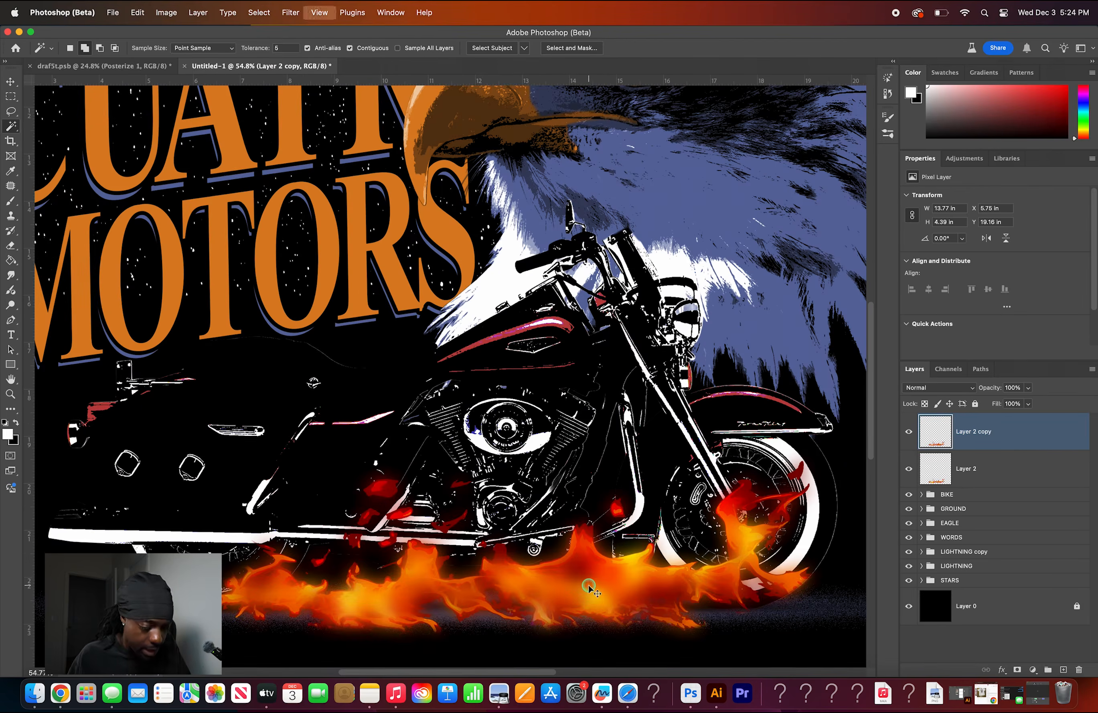
pyautogui.press('super+0')
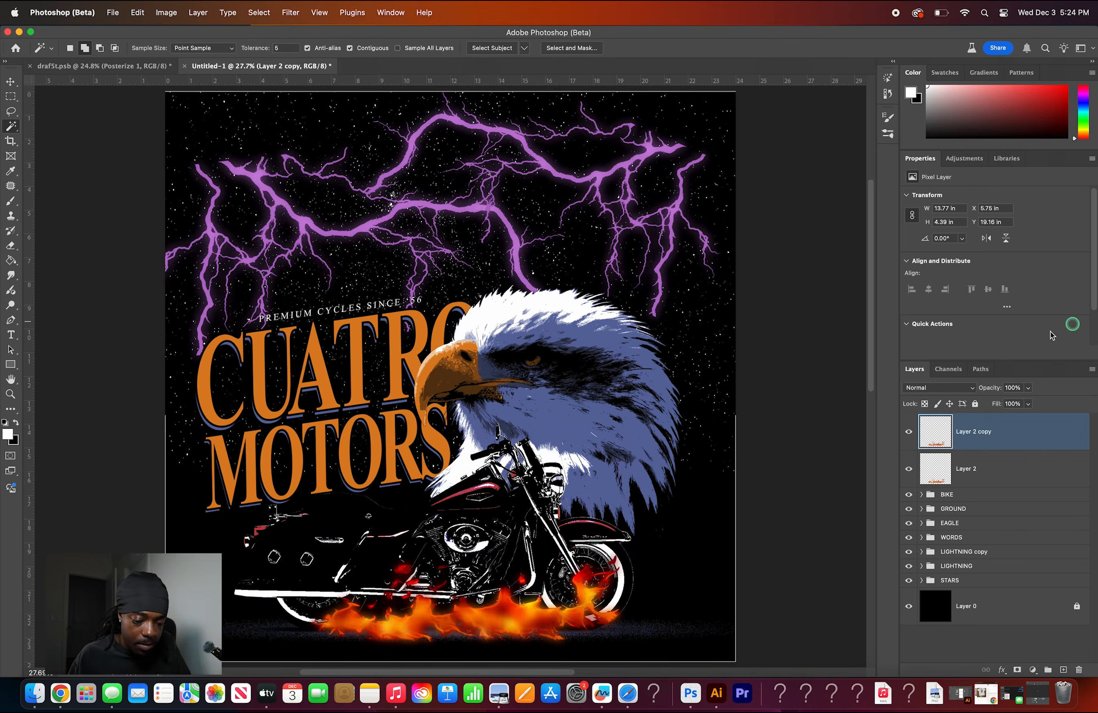
# - Set the blurred flames copy's blend mode to Screen and adjust its opacity
pyautogui.click(926, 387)
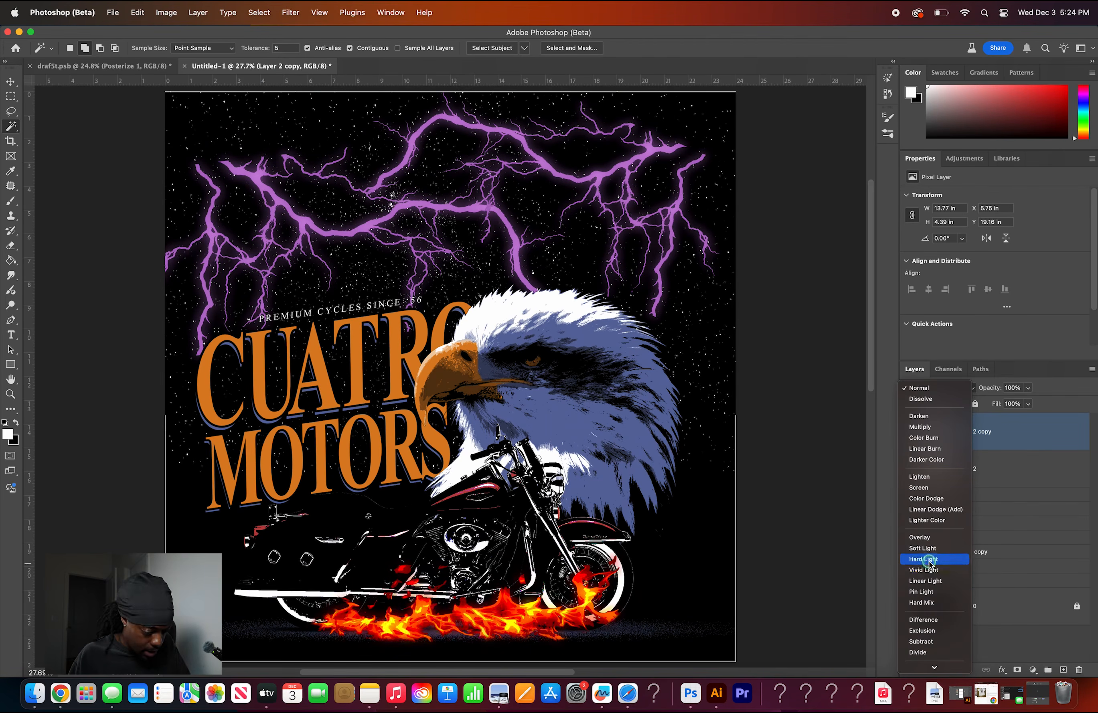
pyautogui.click(919, 488)
pyautogui.click(1027, 389)
pyautogui.moveTo(996, 403); pyautogui.dragTo(1003, 404)
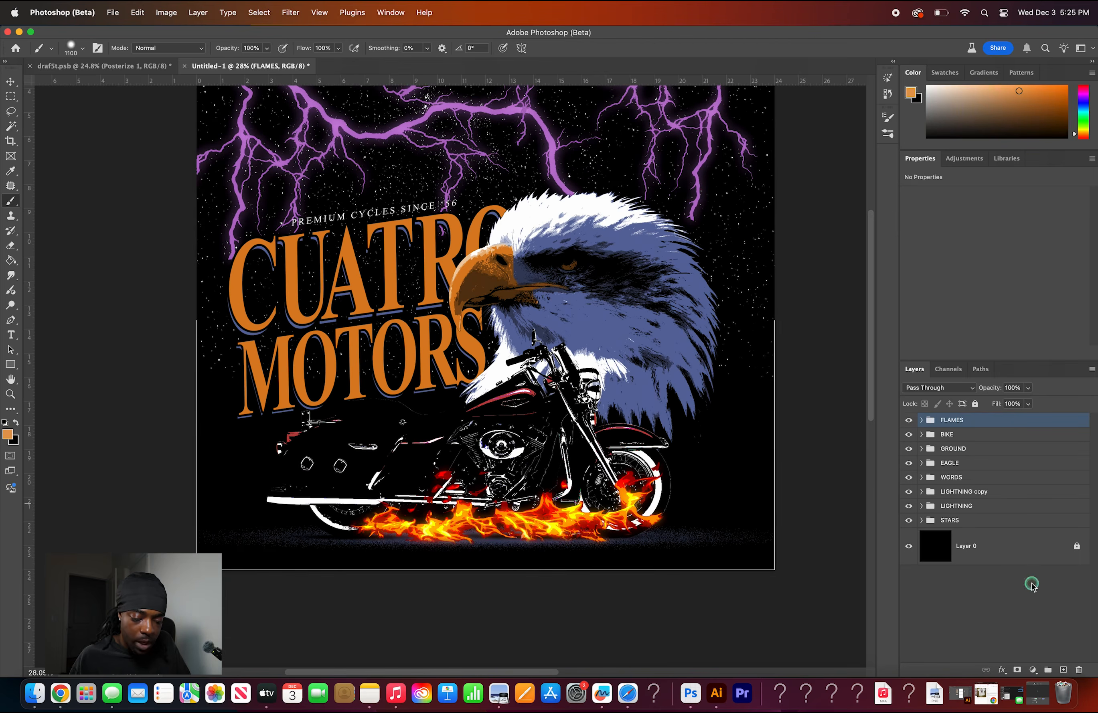
# - Add a layer above the FLAMES group and paint a soft light-orange band over the fire with a 900 px brush, replacing the spaced-out dabs
pyautogui.click(1065, 670)
pyautogui.moveTo(1050, 106); pyautogui.dragTo(1005, 94)
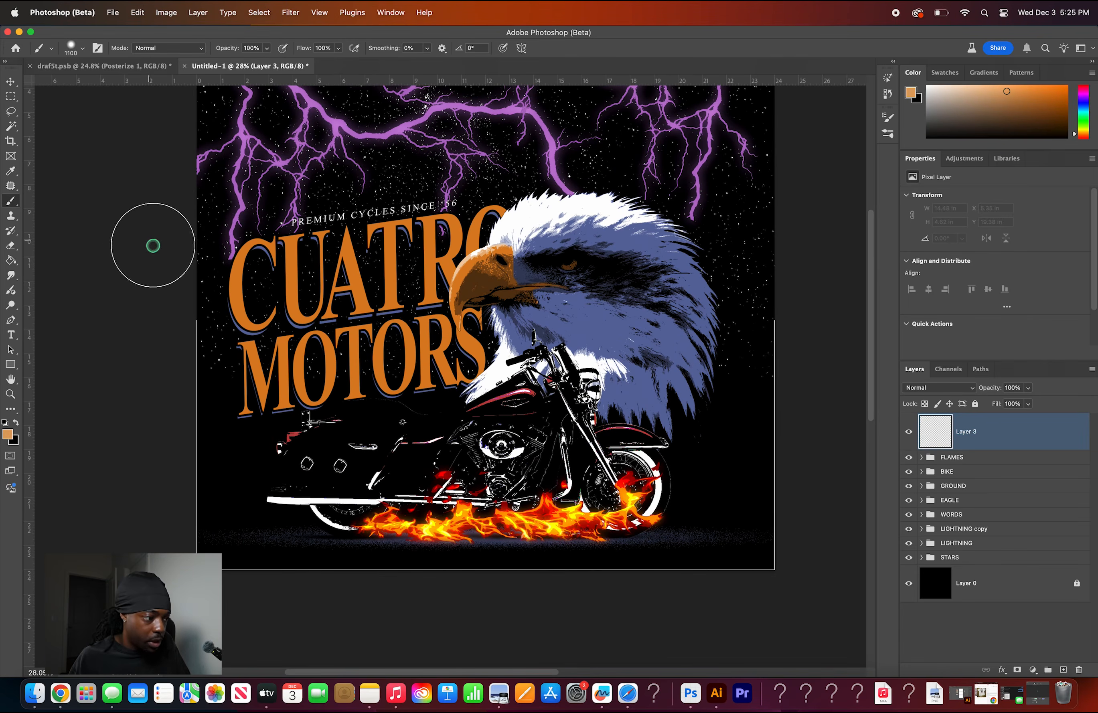
pyautogui.press('p')
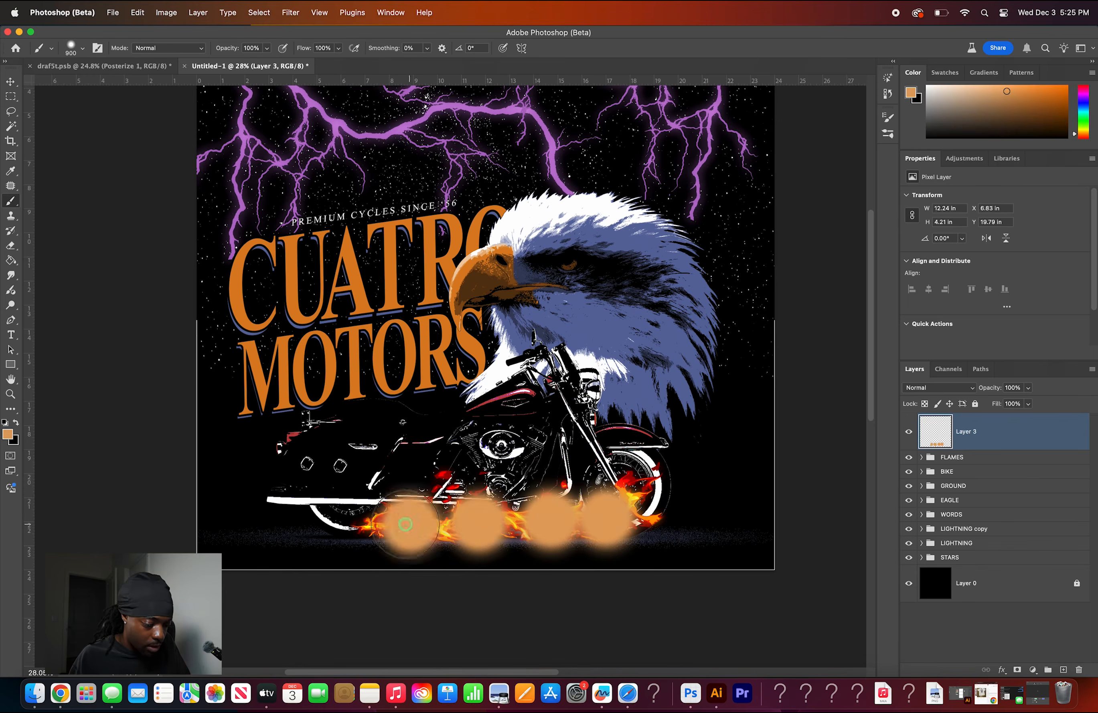
pyautogui.press('super+z')
pyautogui.press('super+z')
pyautogui.press('super+z')
pyautogui.press('super+z')
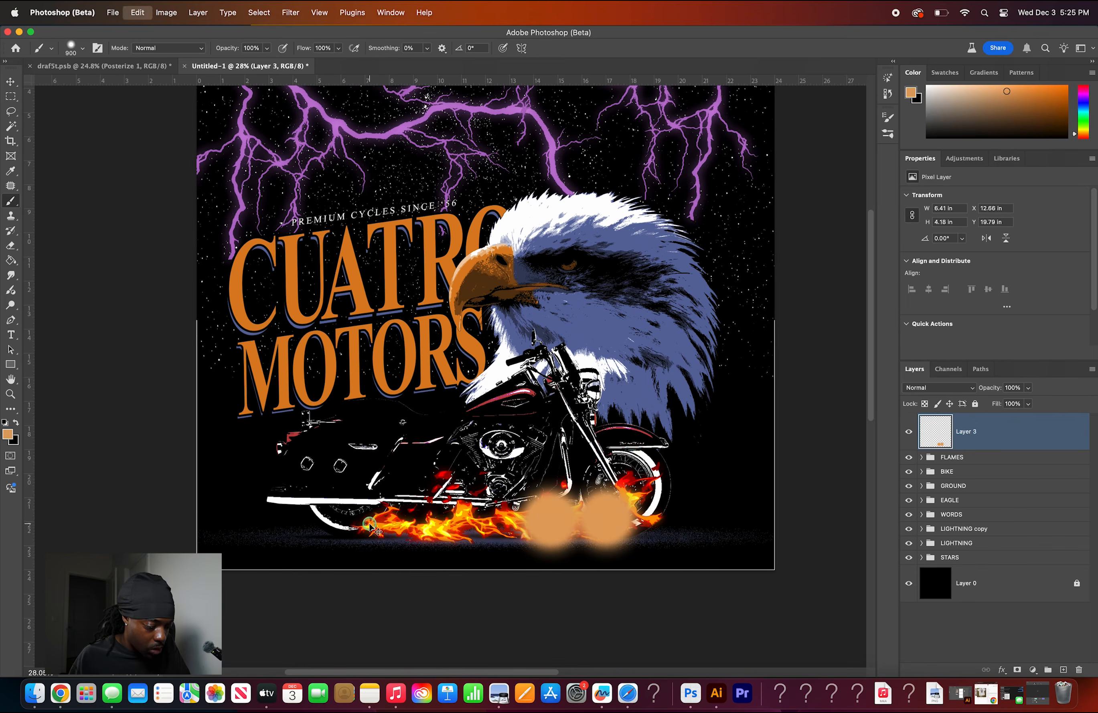
pyautogui.click(369, 524)
pyautogui.moveTo(446, 524); pyautogui.dragTo(612, 525)
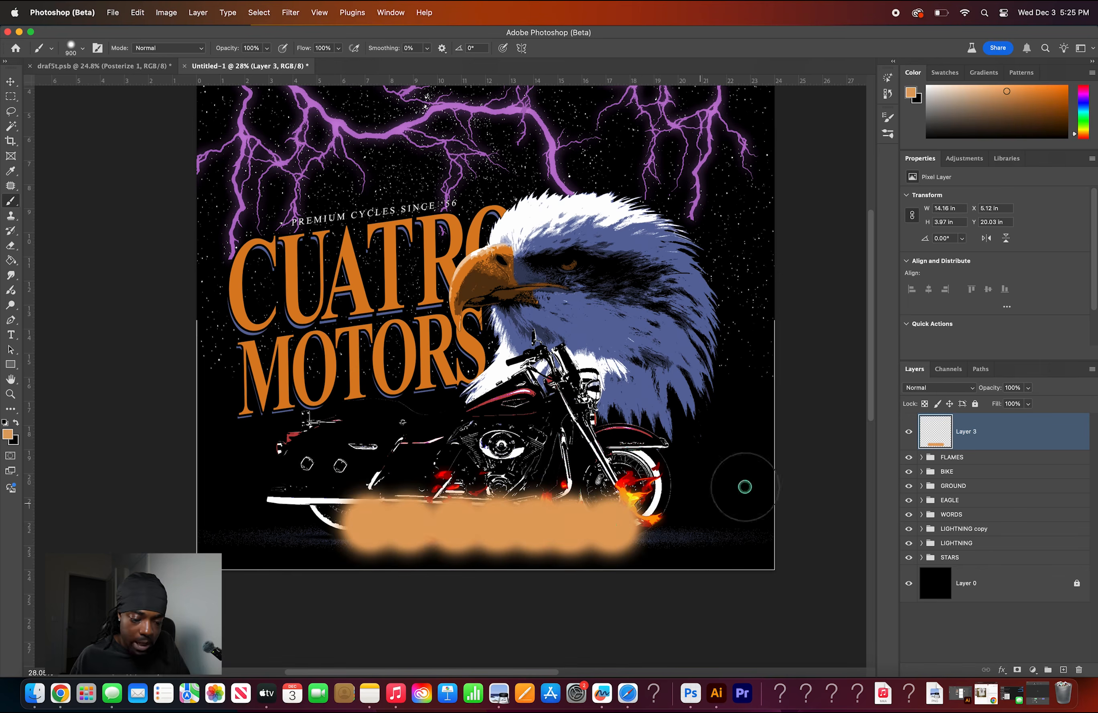
# - Set the orange band layer's blend mode to Color Dodge
pyautogui.click(930, 389)
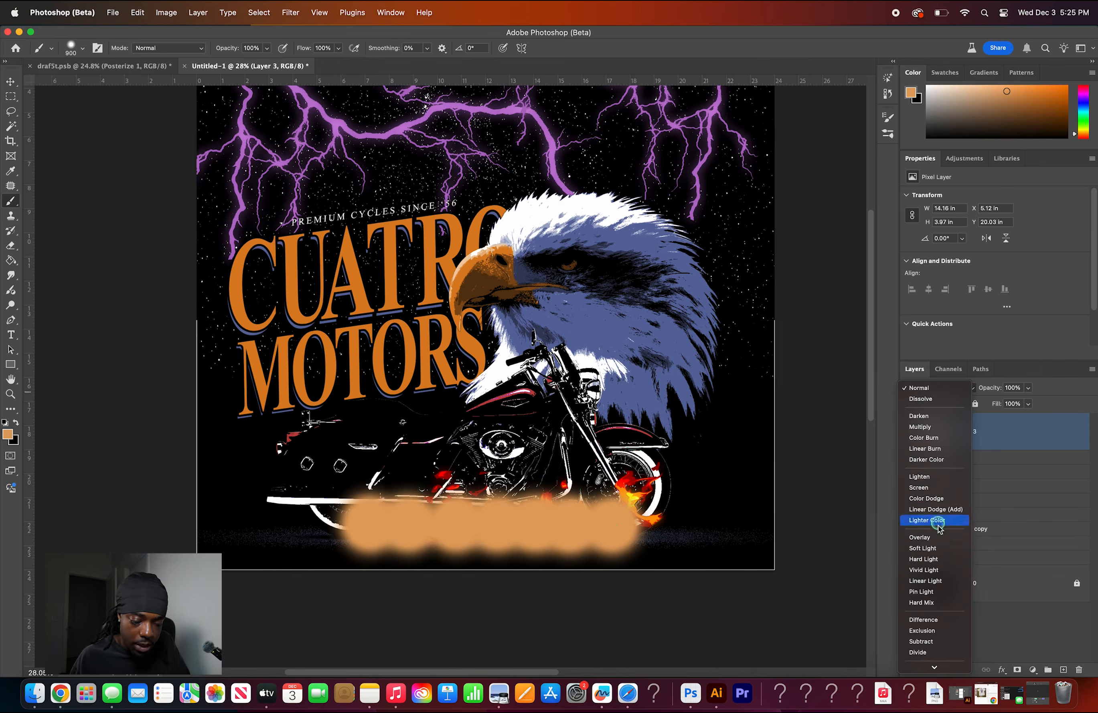
pyautogui.click(942, 499)
pyautogui.scroll(5, 517, 561)
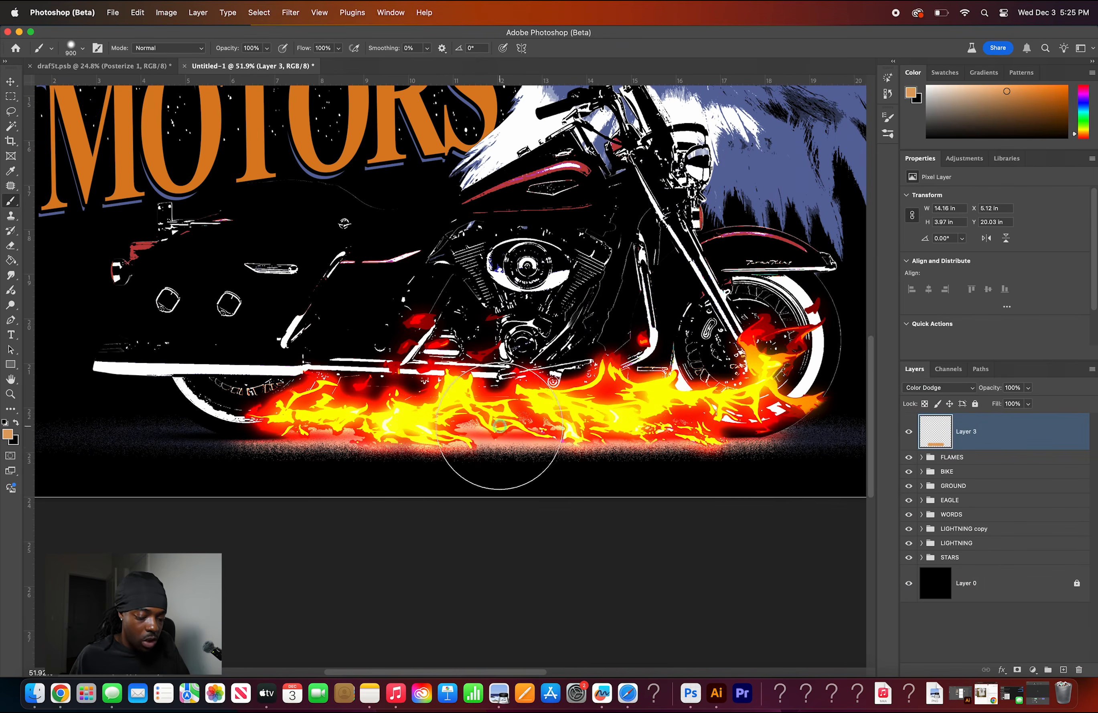
pyautogui.press('super+0')
# - Compare the artwork with the orange glow layer hidden and shown, and reduce the layer's opacity to 66%
pyautogui.click(903, 432)
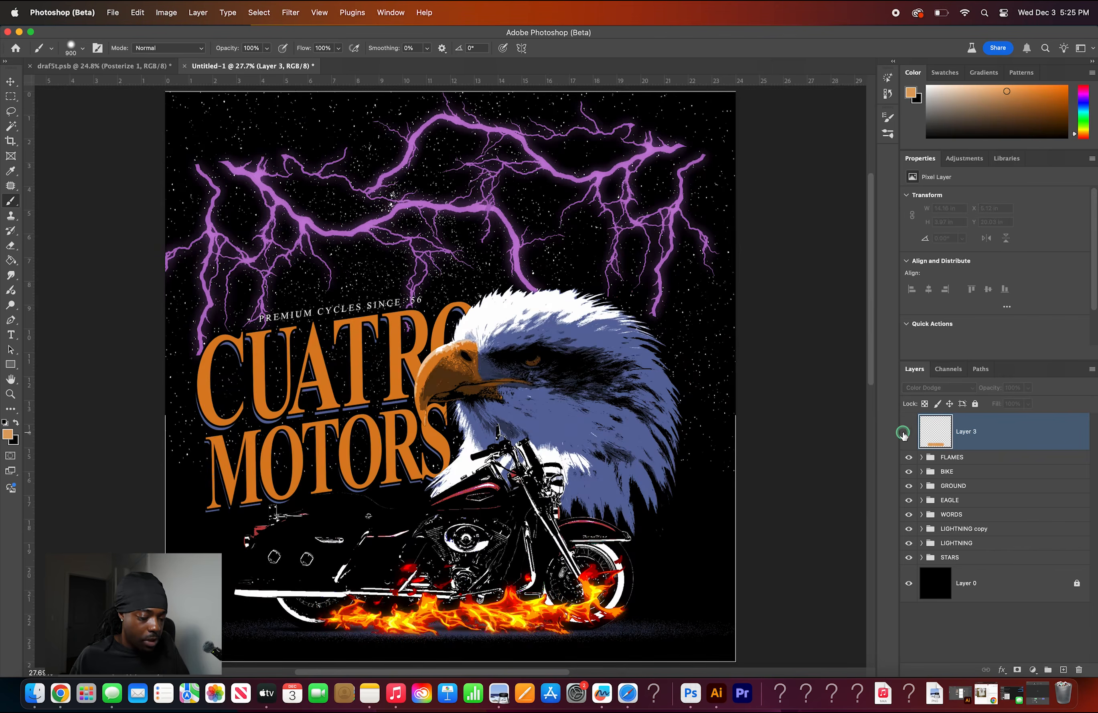
pyautogui.click(903, 432)
pyautogui.moveTo(1028, 387); pyautogui.dragTo(987, 402)
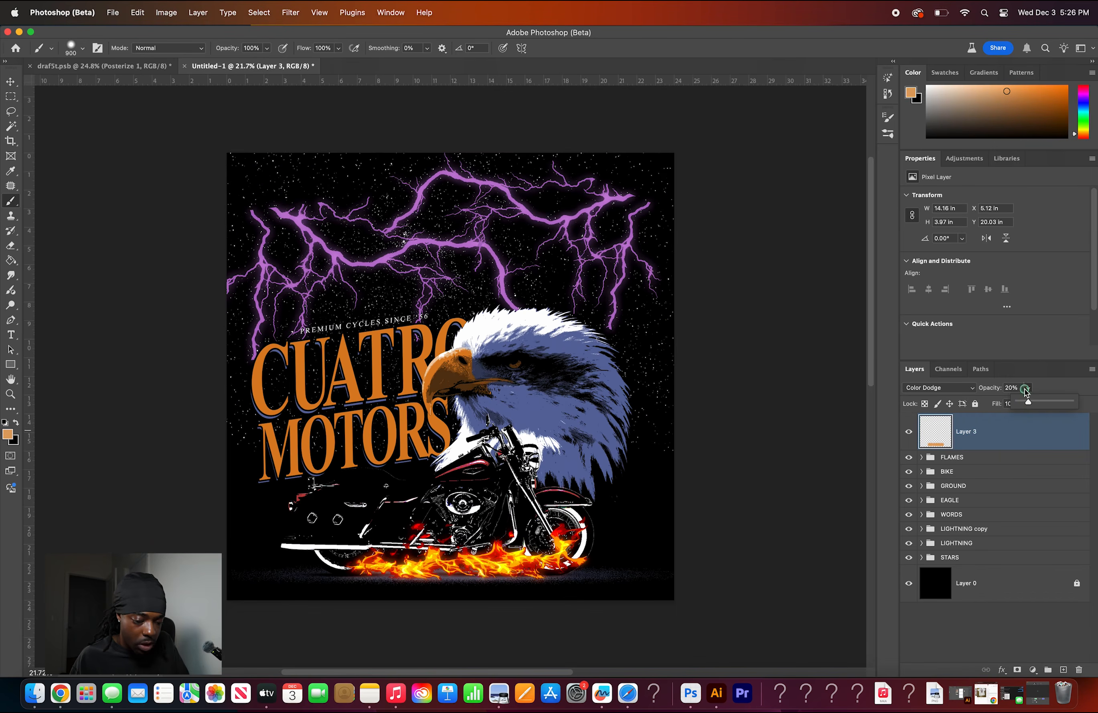
pyautogui.moveTo(1053, 404); pyautogui.dragTo(1060, 405)
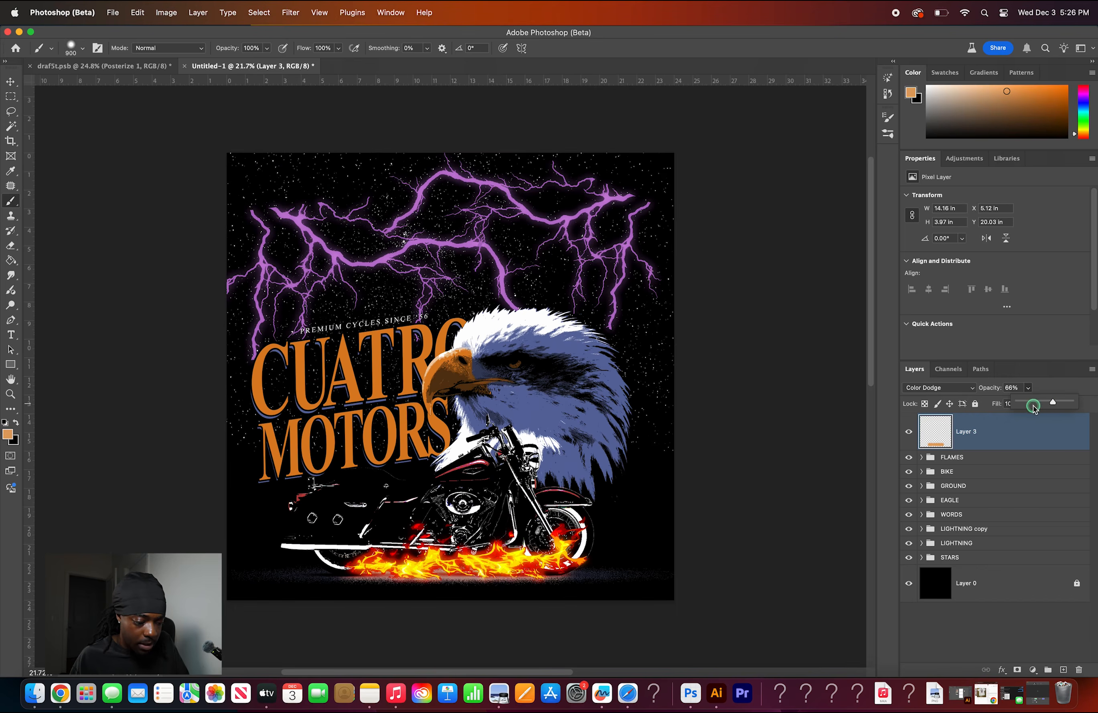